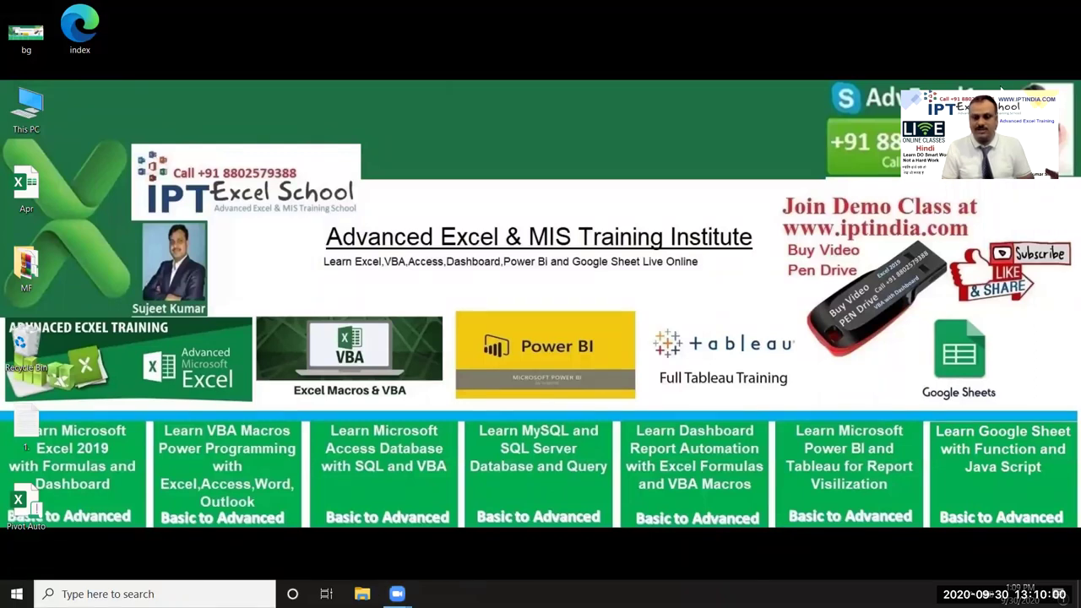
# Step: Launch Microsoft Excel by searching for 'excel' from the Windows search
pyautogui.press('super+s')
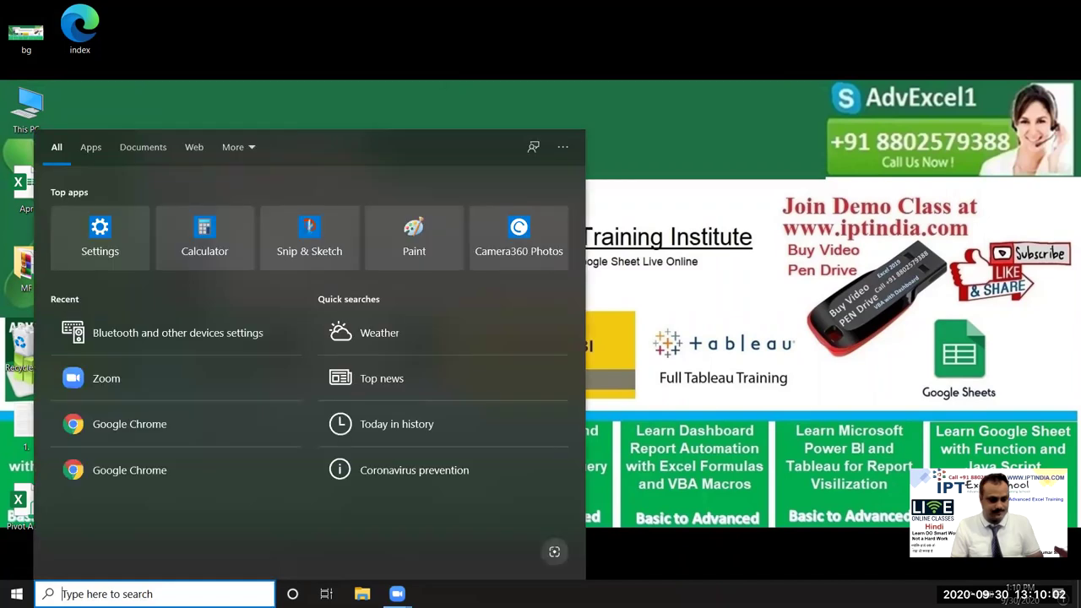
pyautogui.write('excel')
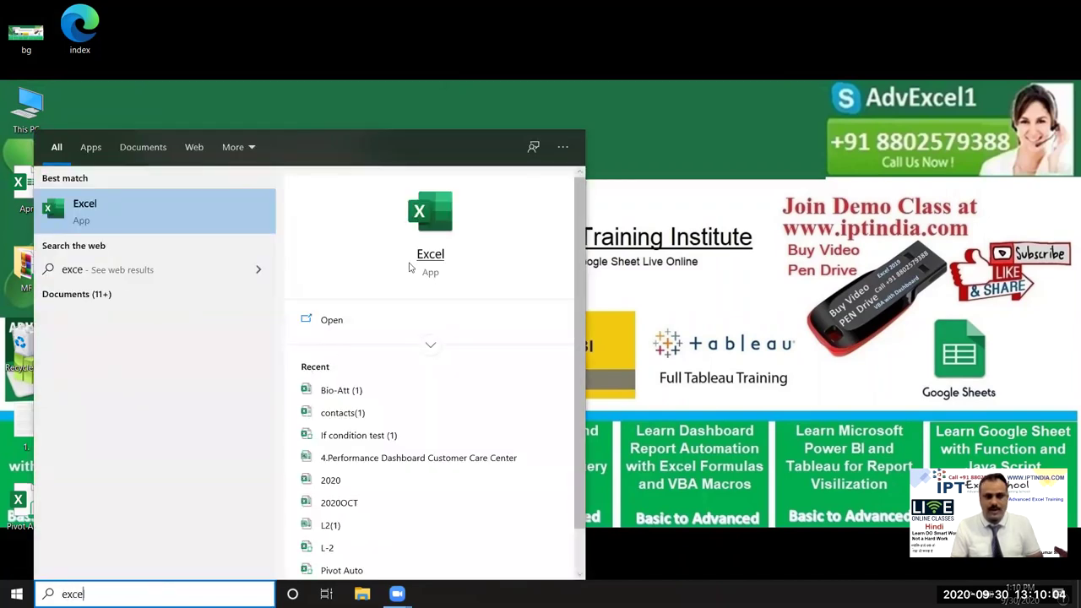
pyautogui.click(431, 257)
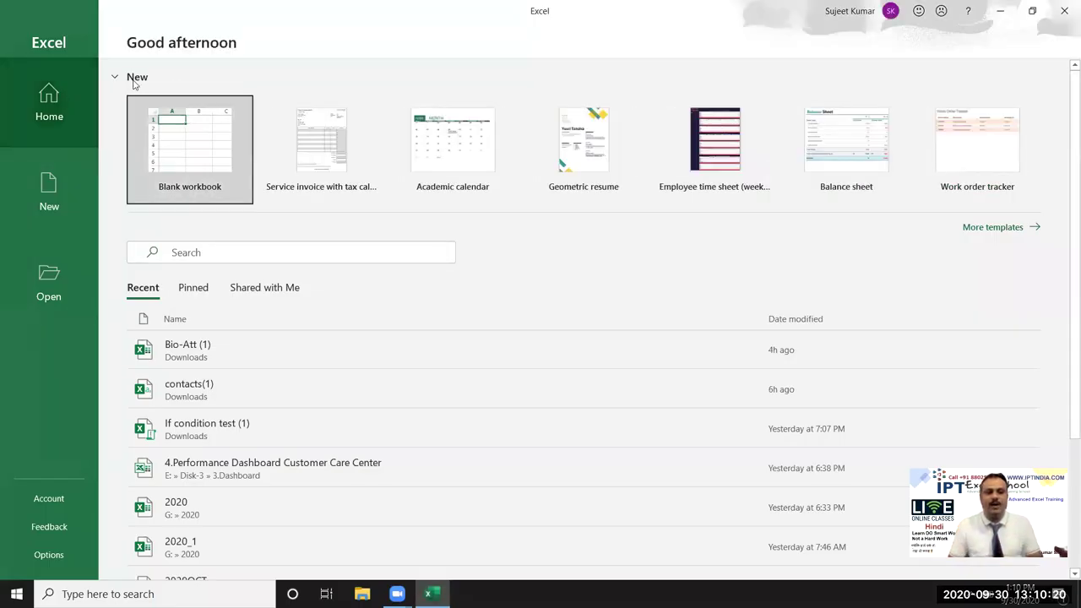
# Step: In a blank workbook, add a Month header with JAN through OCT in column A
pyautogui.click(194, 132)
pyautogui.write('Month')
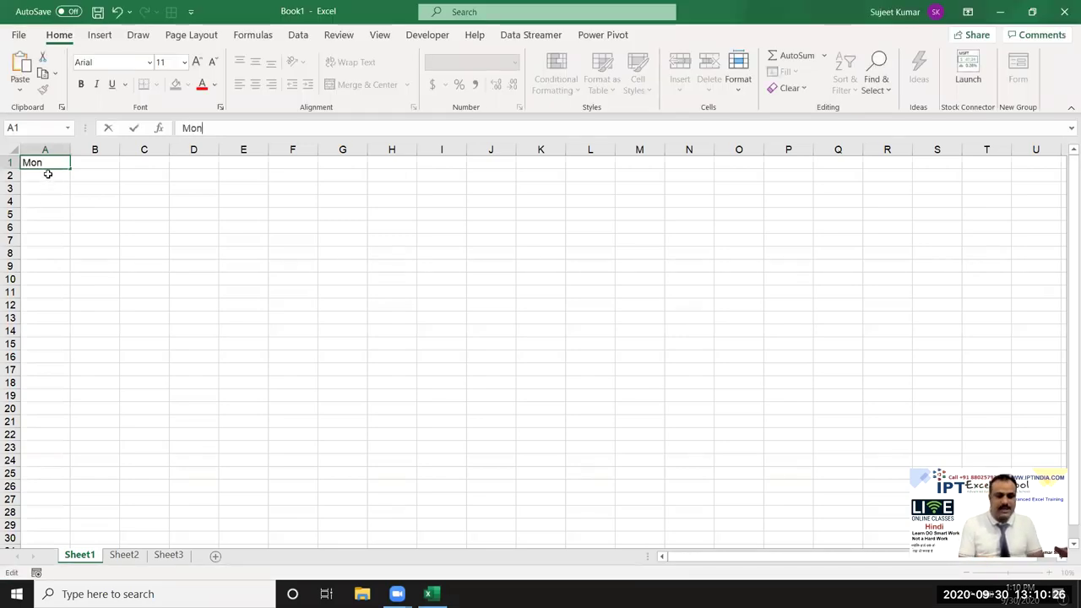
pyautogui.press('Return')
pyautogui.write('J')
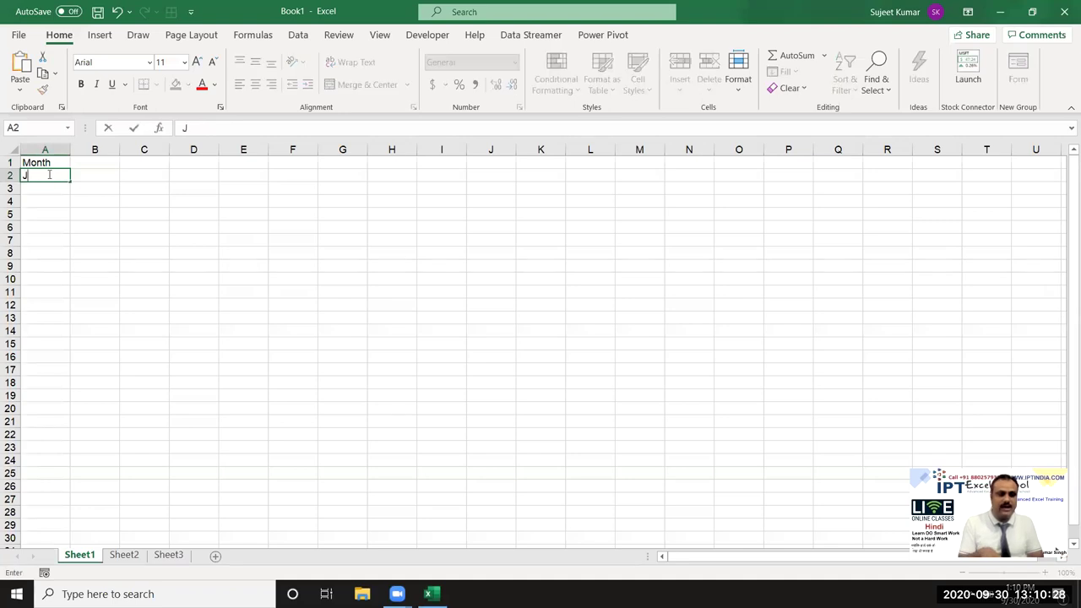
pyautogui.press('Return')
pyautogui.click(47, 175)
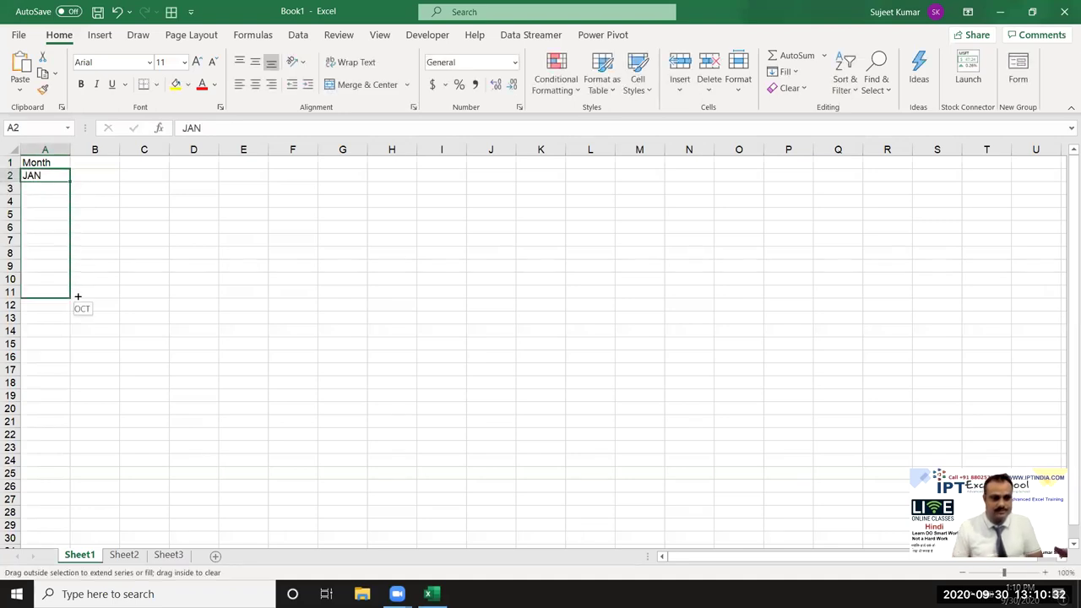
pyautogui.moveTo(69, 183); pyautogui.dragTo(74, 295)
# Step: Add a Sales header and fill B2:B11 with =RANDBETWEEN(10,90)
pyautogui.click(104, 162)
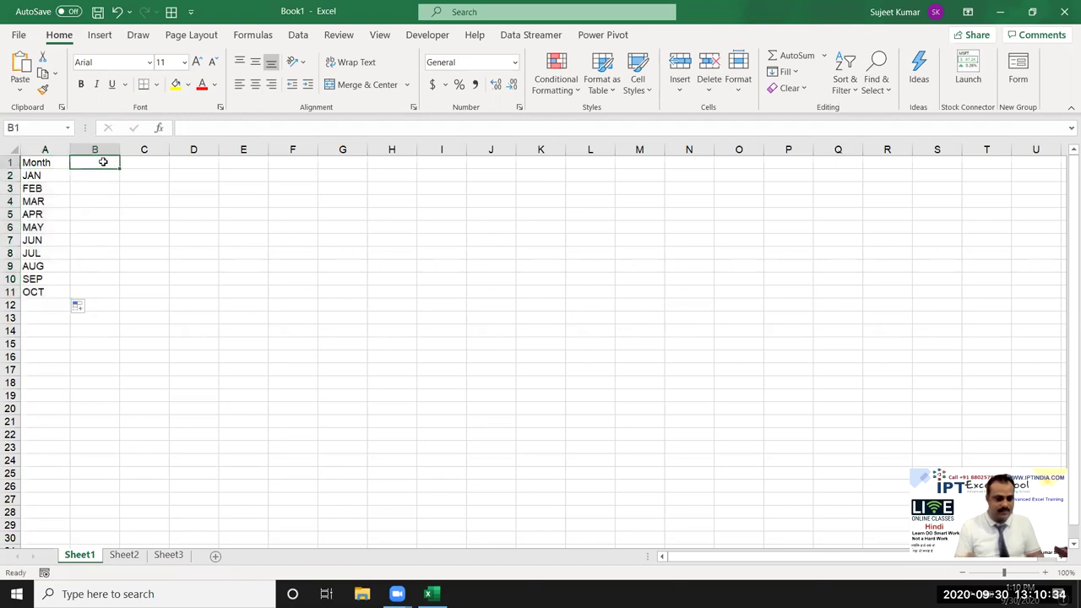
pyautogui.write('SA')
pyautogui.write('s')
pyautogui.press('Return')
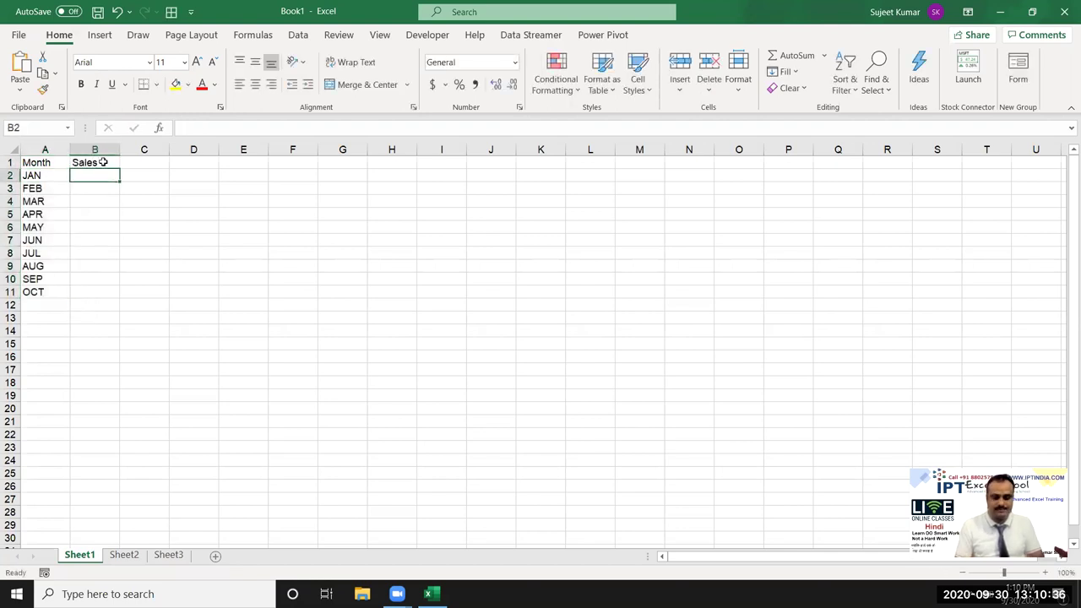
pyautogui.write('=ra')
pyautogui.press('Down')
pyautogui.press('Down')
pyautogui.press('Down')
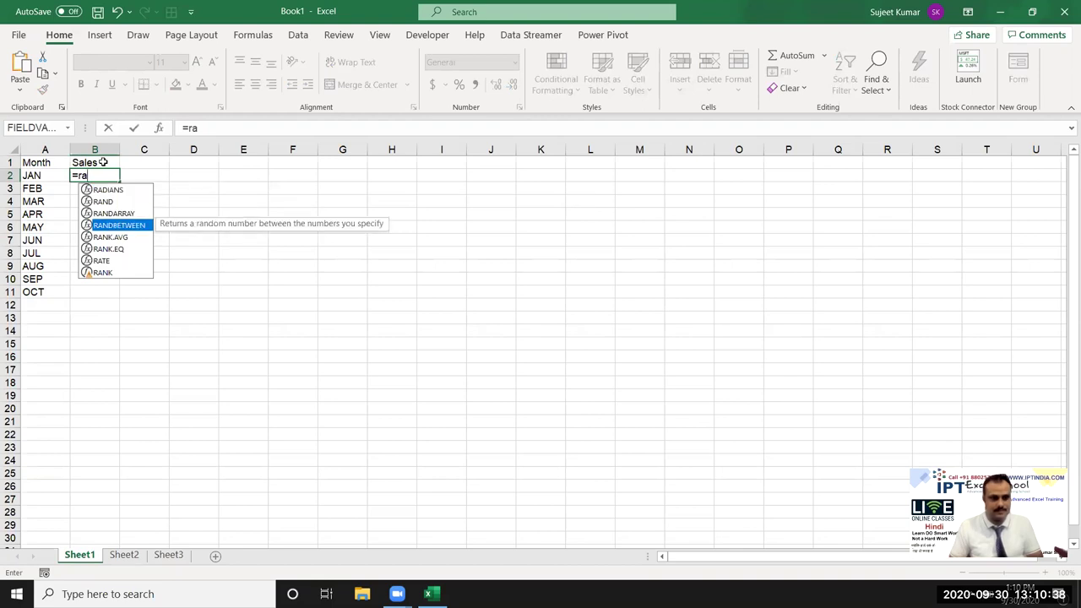
pyautogui.press('Tab')
pyautogui.write('10')
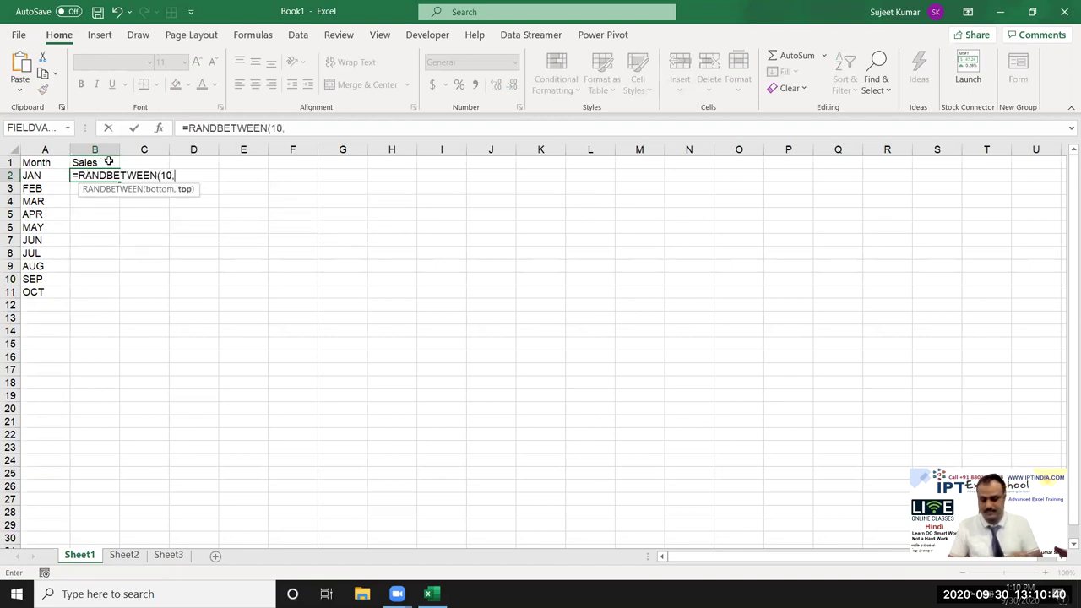
pyautogui.press('Return')
pyautogui.click(113, 175)
pyautogui.moveTo(120, 181); pyautogui.dragTo(116, 289)
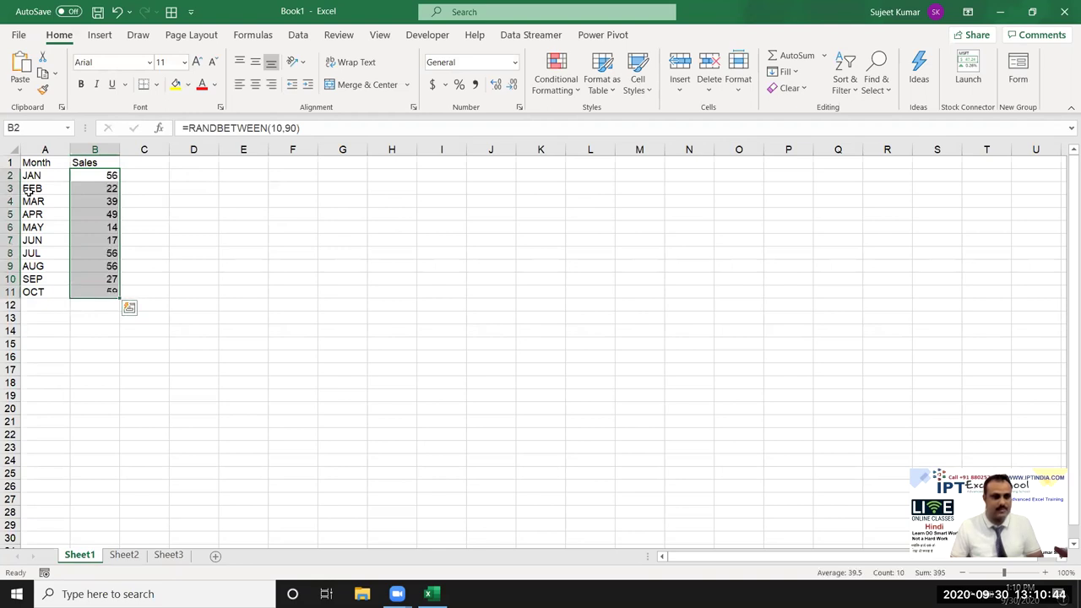
# Step: Give A1:B11 all borders, paste the sales as fixed values, and fill it blue
pyautogui.moveTo(28, 167); pyautogui.dragTo(86, 292)
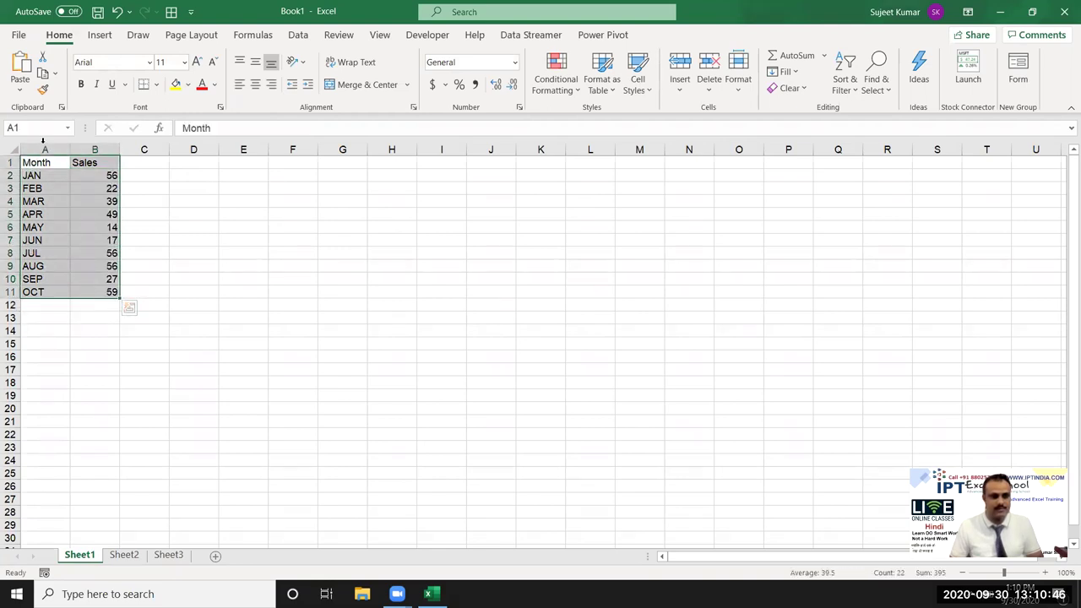
pyautogui.click(157, 89)
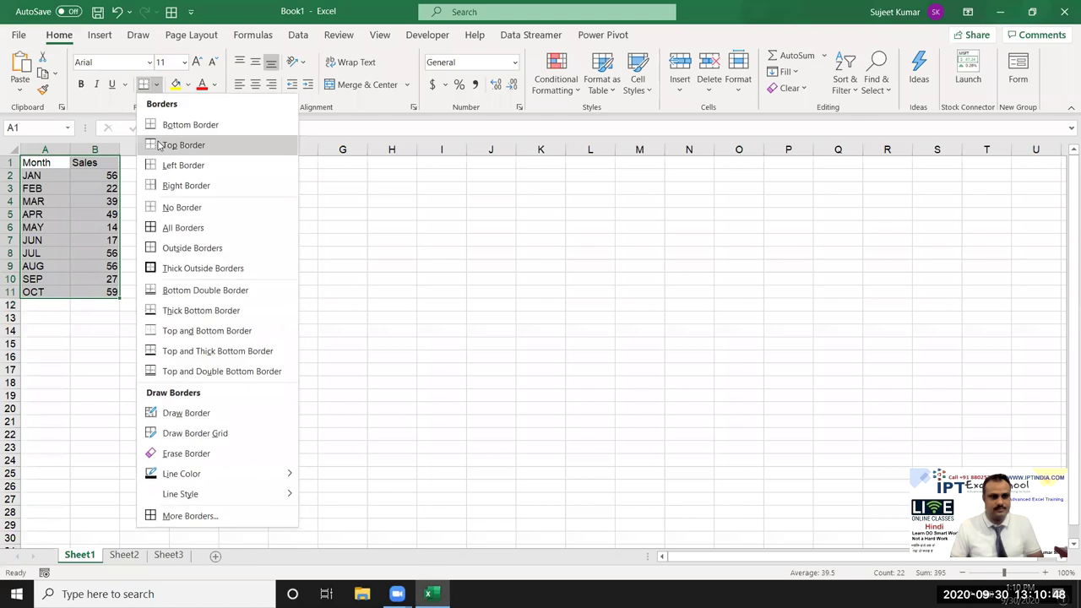
pyautogui.click(159, 230)
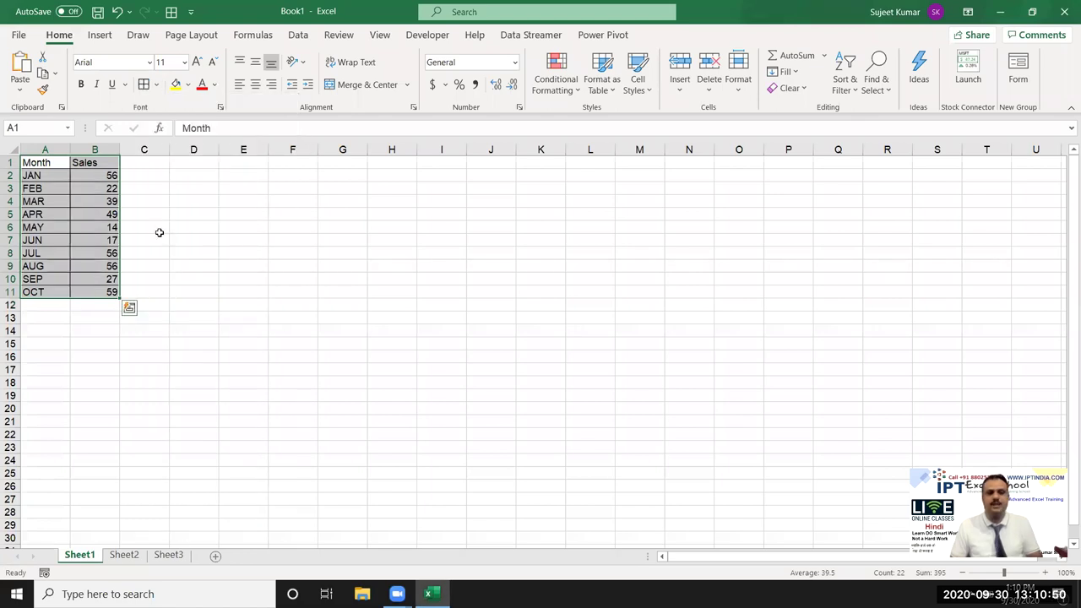
pyautogui.hotkey('ctrl', 'c')
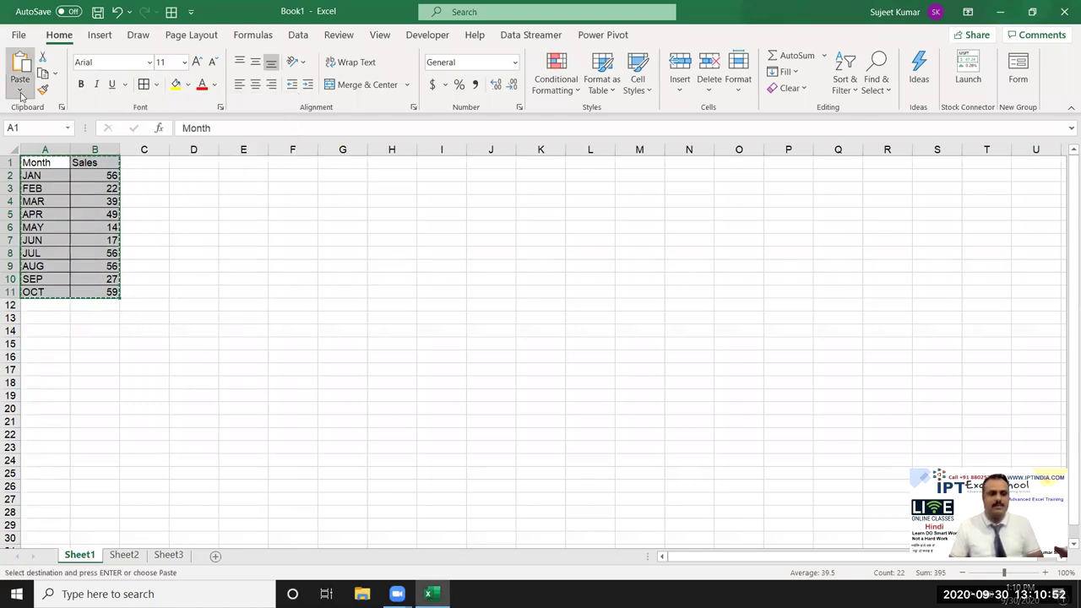
pyautogui.click(20, 88)
pyautogui.click(18, 197)
pyautogui.press('Escape')
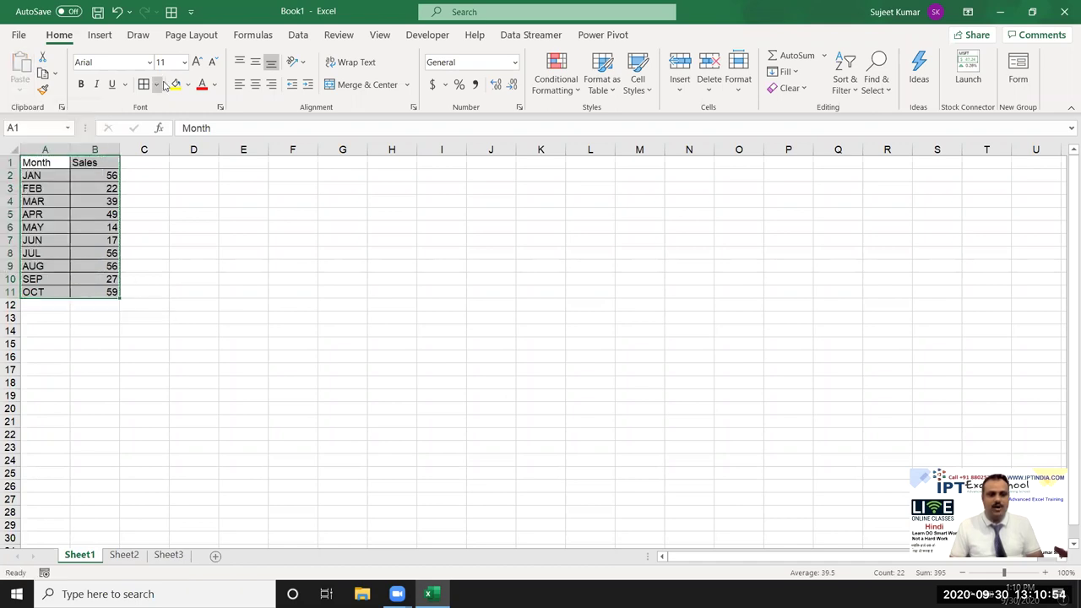
pyautogui.click(188, 84)
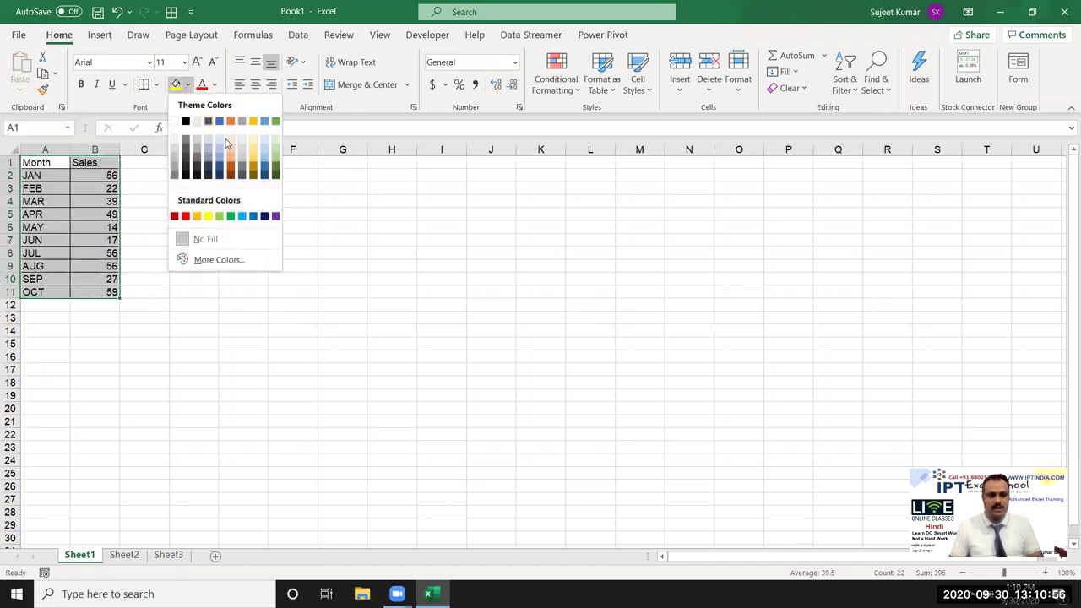
pyautogui.click(242, 217)
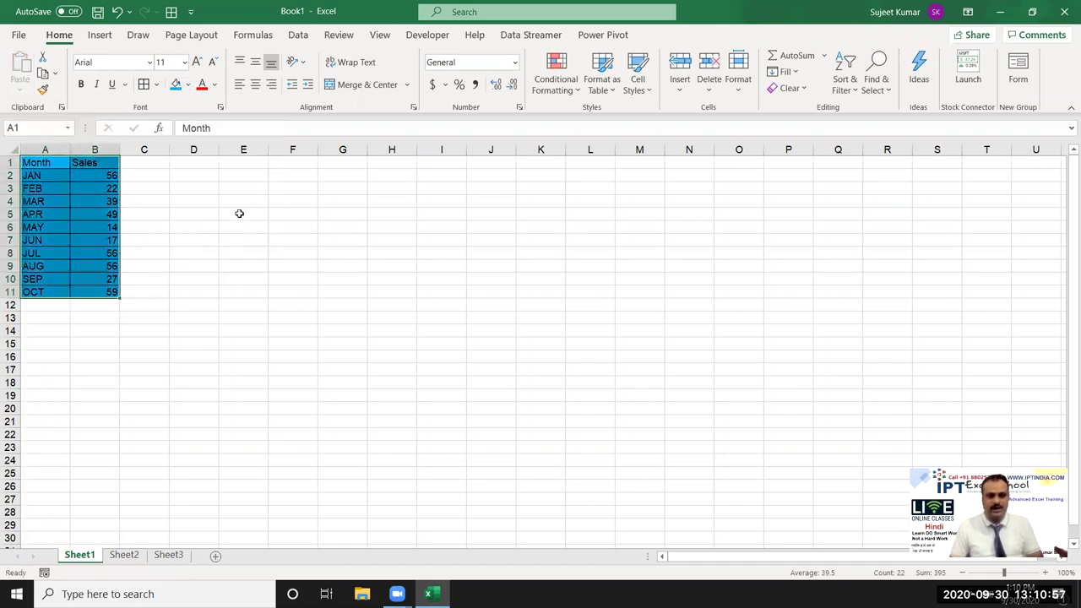
# Step: Insert a clustered column chart of the Sales data with a dark chart style
pyautogui.click(100, 37)
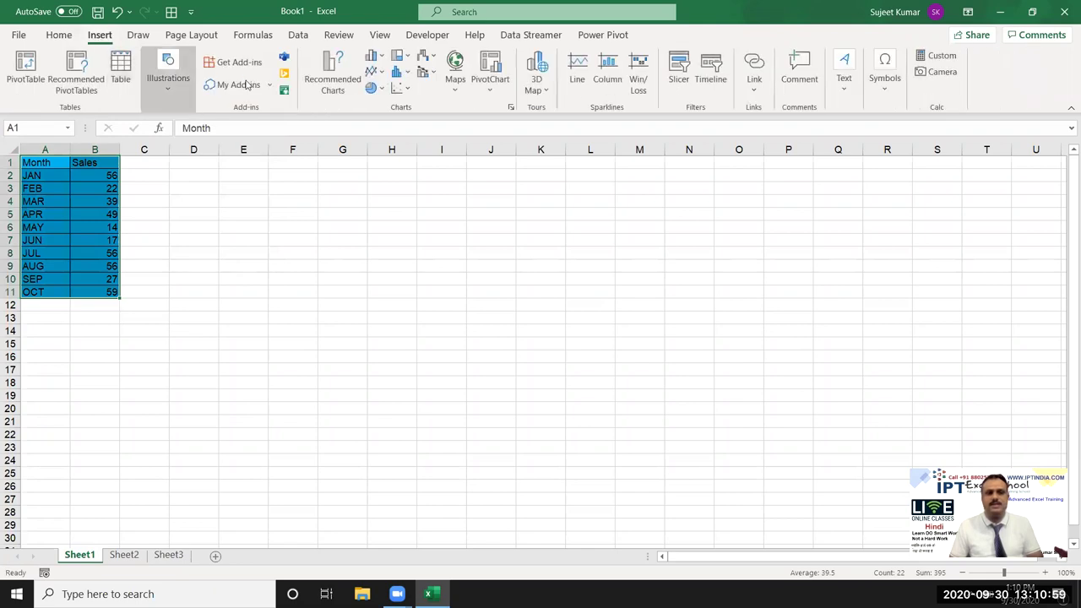
pyautogui.click(377, 57)
pyautogui.click(390, 107)
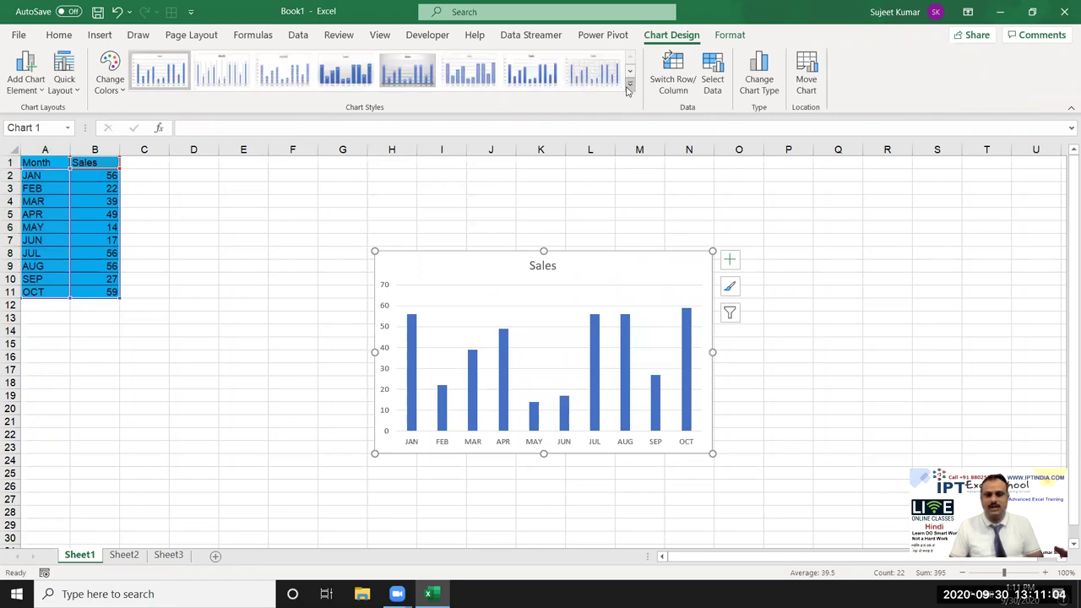
pyautogui.click(629, 87)
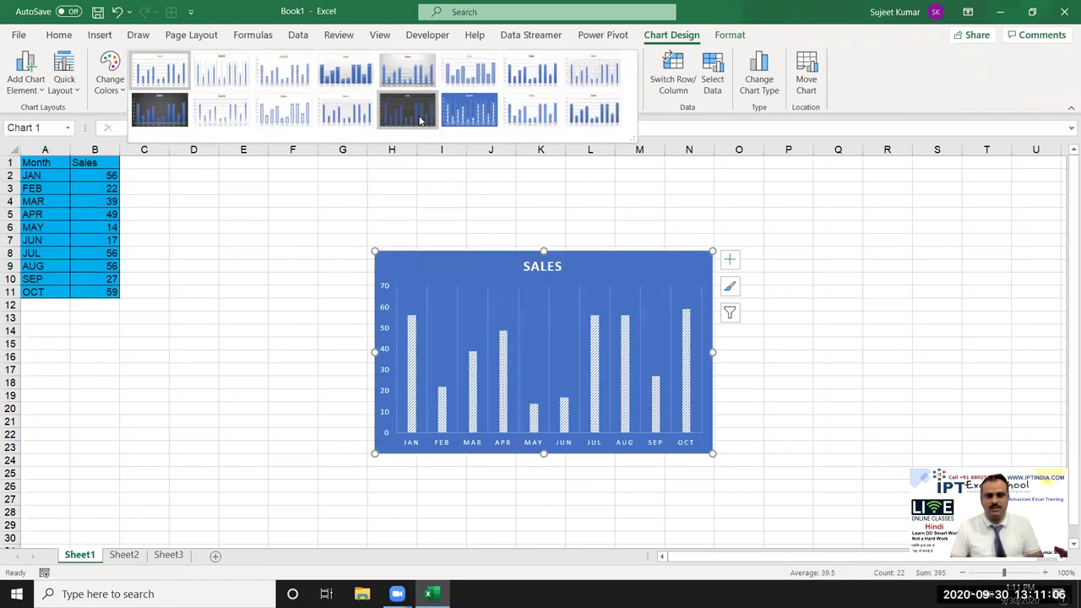
pyautogui.click(410, 106)
# Step: Move and shrink the chart to sit right beside the A1:B11 table
pyautogui.moveTo(438, 262); pyautogui.dragTo(194, 167)
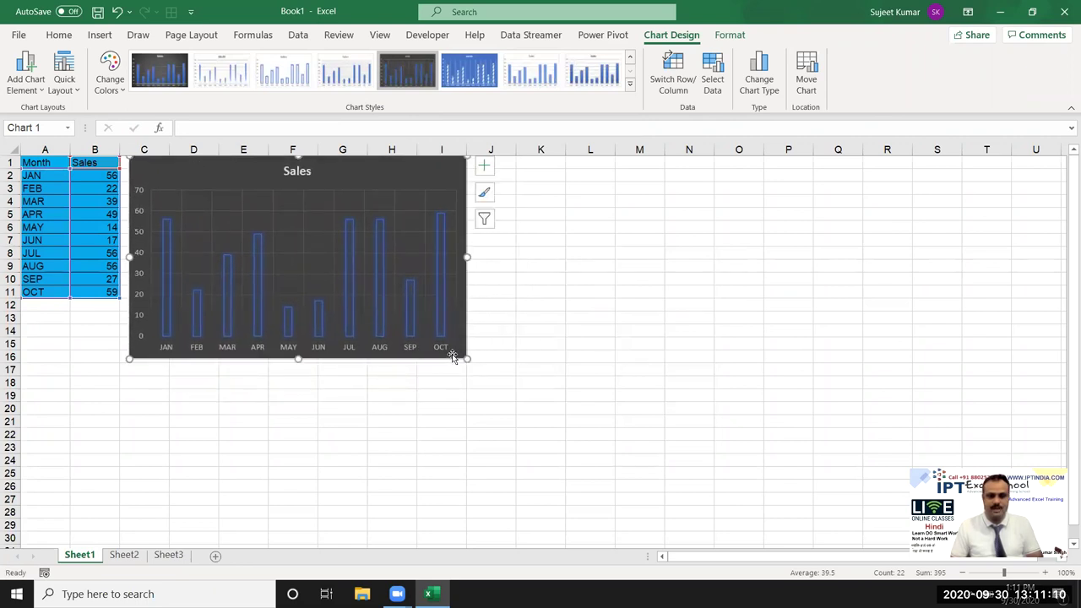
pyautogui.moveTo(464, 360); pyautogui.dragTo(428, 300)
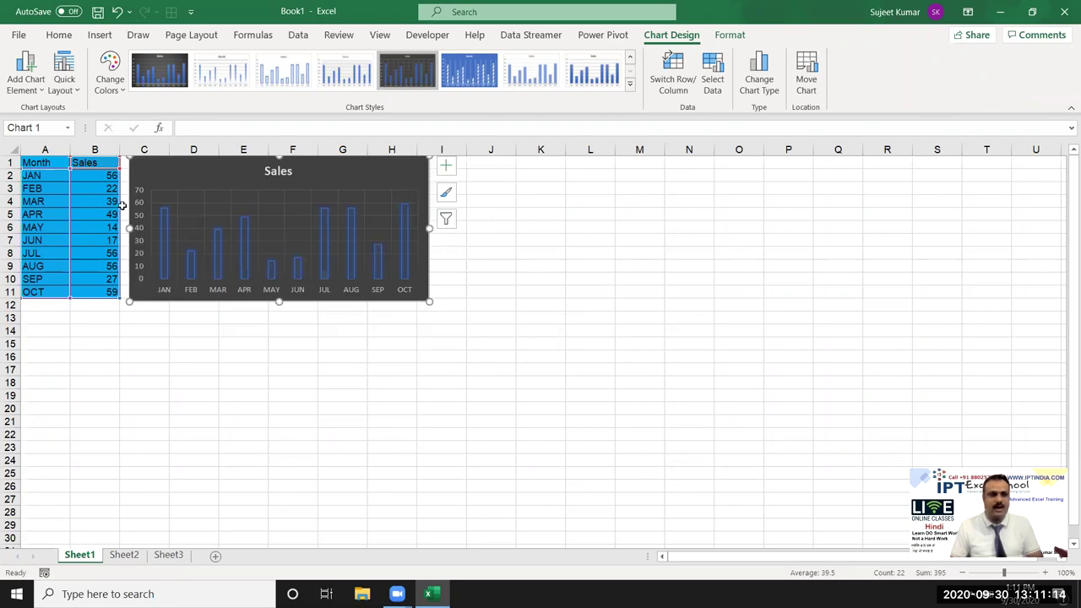
pyautogui.moveTo(166, 171); pyautogui.dragTo(156, 171)
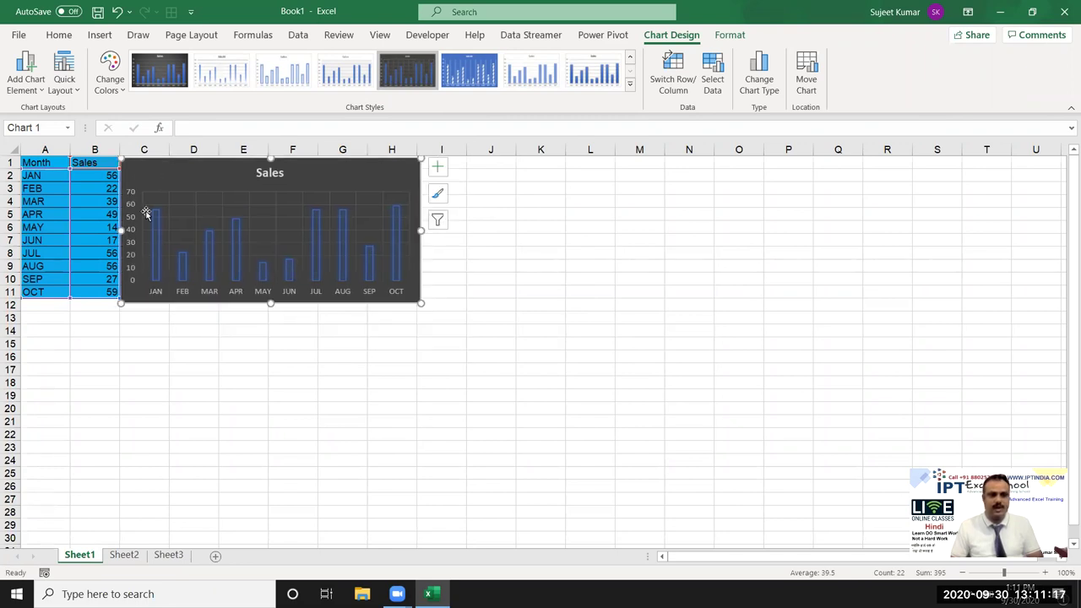
pyautogui.click(54, 370)
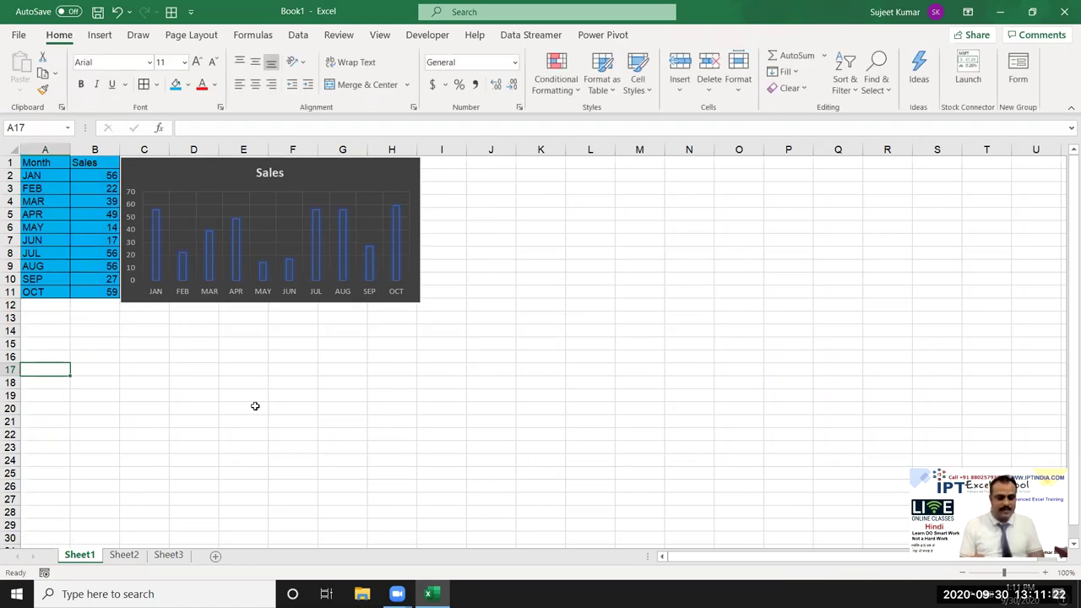
# Step: Enter a City header in A17 and fill the city list from Pune down to A28
pyautogui.write('City')
pyautogui.press('Return')
pyautogui.write('Pun')
pyautogui.click(49, 415)
pyautogui.click(46, 383)
pyautogui.write('P')
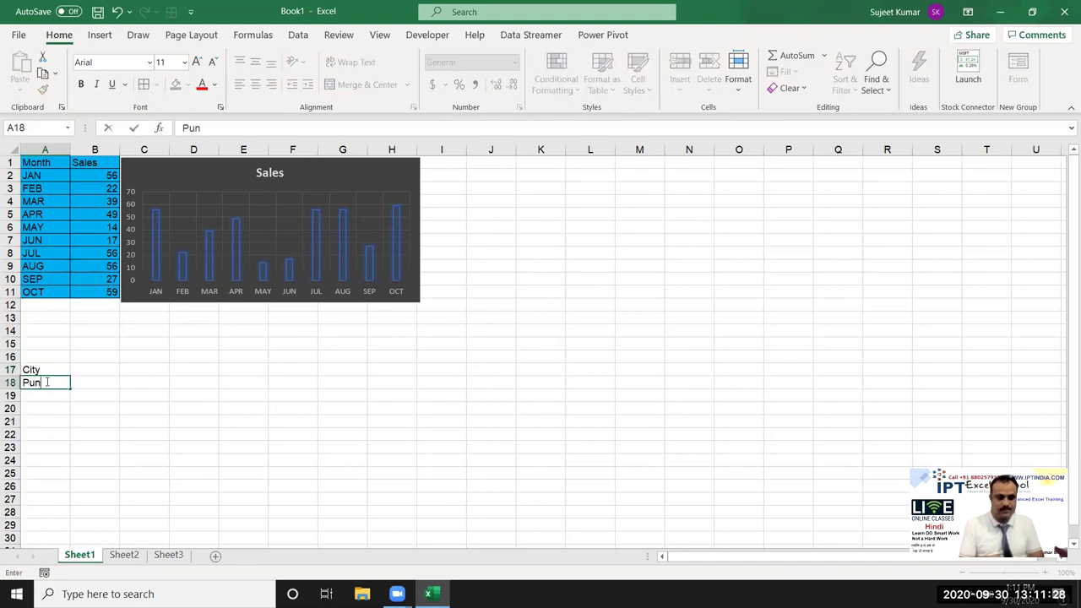
pyautogui.click(49, 417)
pyautogui.click(50, 382)
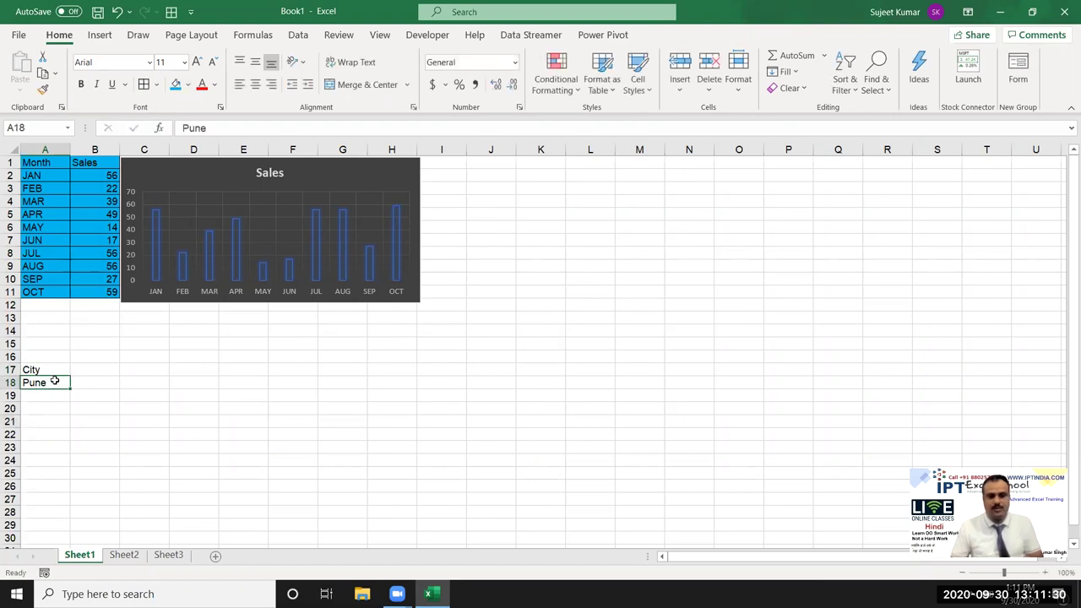
pyautogui.moveTo(70, 390); pyautogui.dragTo(70, 514)
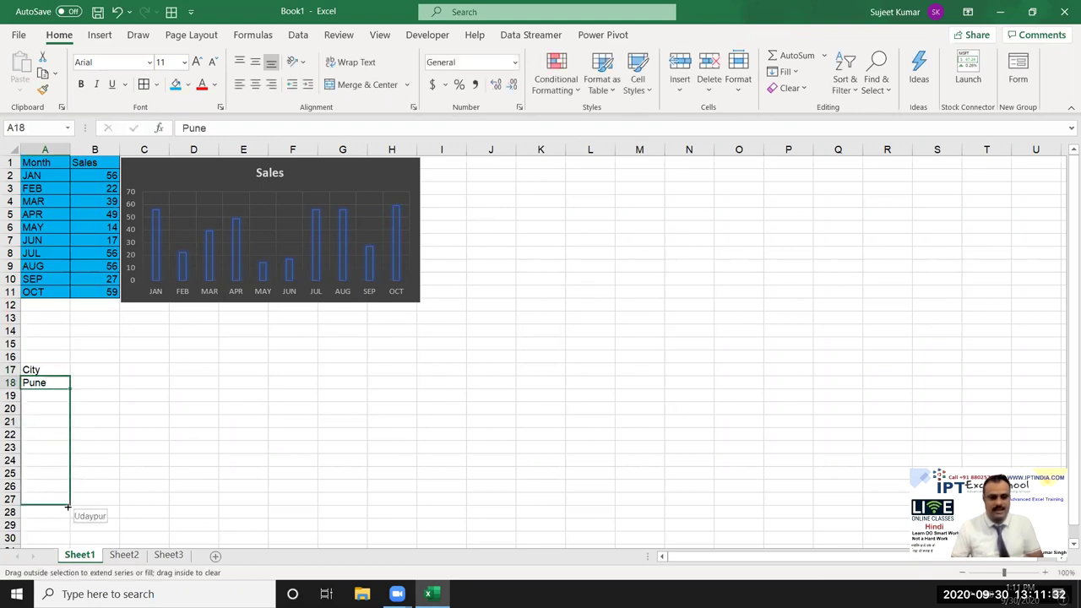
# Step: Add a Sales header in B17 and fill B18:B28 with =RANDBETWEEN(10,90)
pyautogui.click(108, 366)
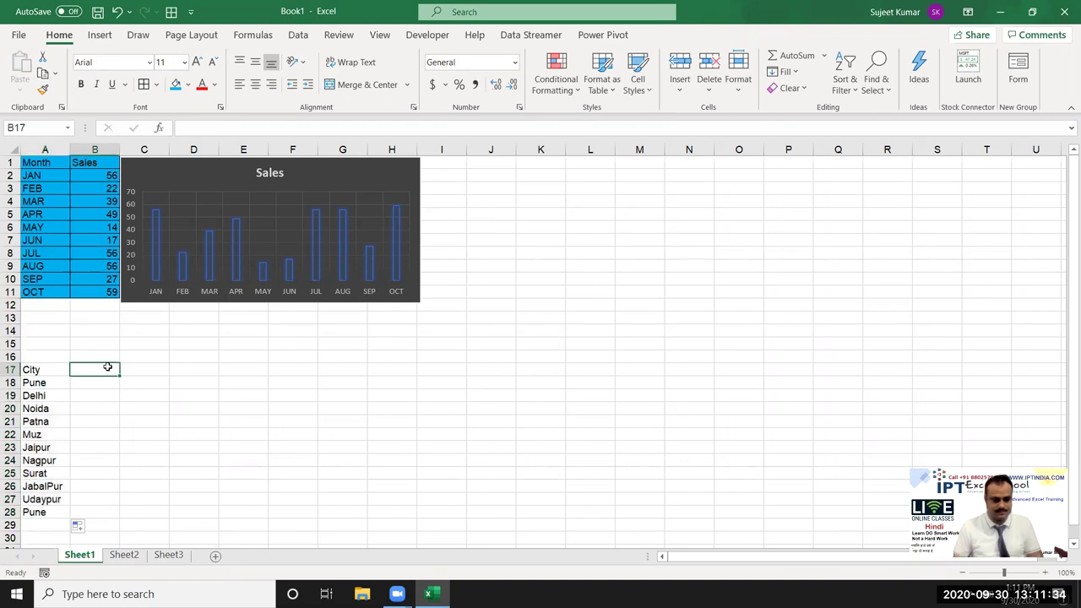
pyautogui.write('Sales')
pyautogui.press('Return')
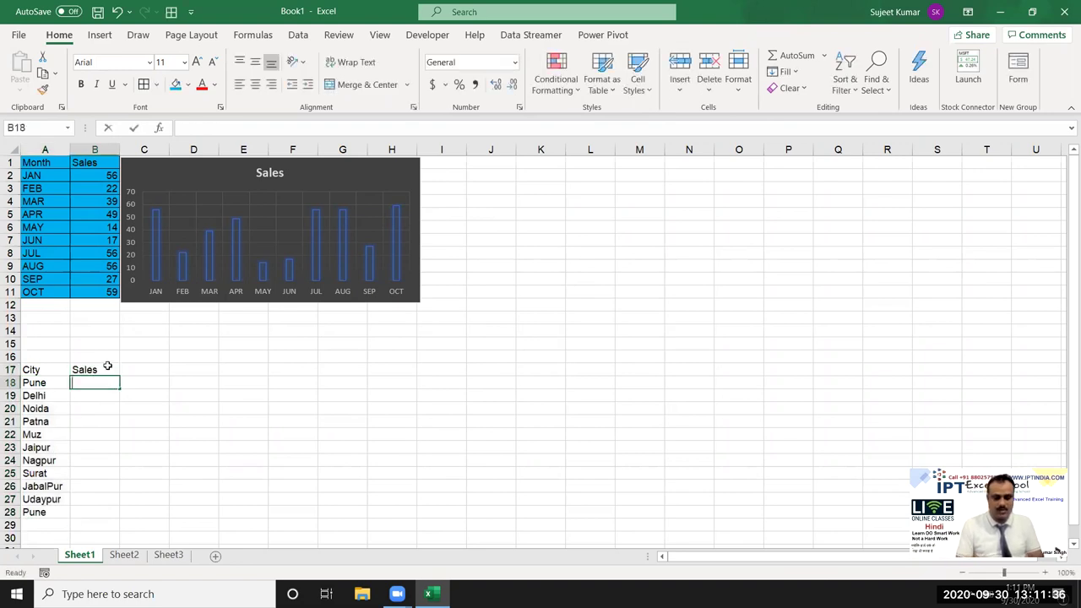
pyautogui.write('=ra')
pyautogui.press('Down')
pyautogui.press('Down')
pyautogui.press('Down')
pyautogui.press('Tab')
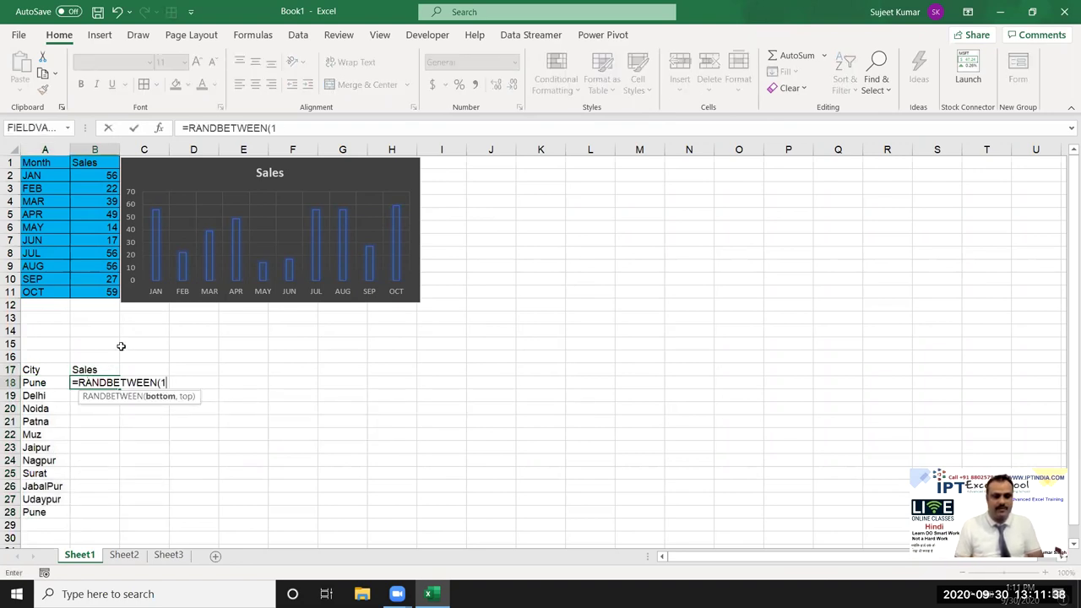
pyautogui.press('Return')
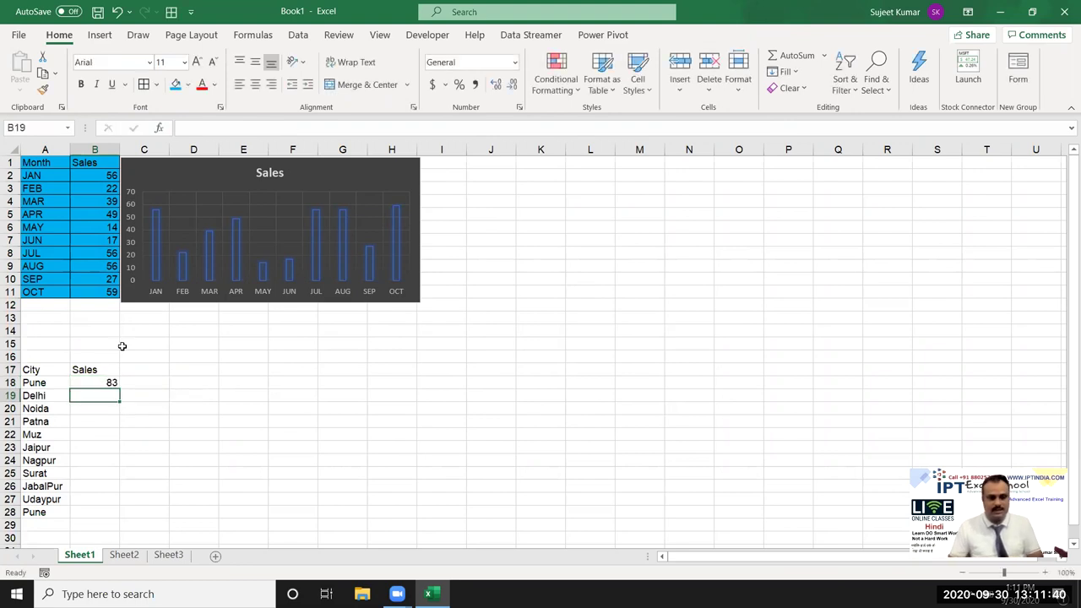
pyautogui.moveTo(99, 383); pyautogui.dragTo(108, 509)
pyautogui.click(130, 528)
pyautogui.press('Escape')
# Step: Paste the city sales as fixed values, then border and shade A17:B28 green
pyautogui.hotkey('ctrl', 'c')
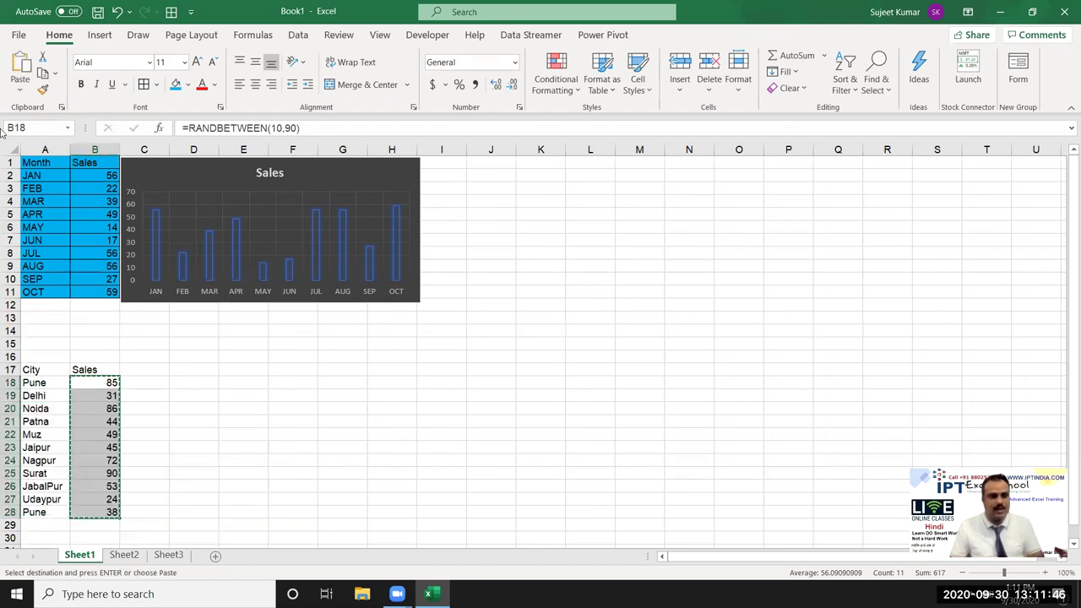
pyautogui.click(20, 85)
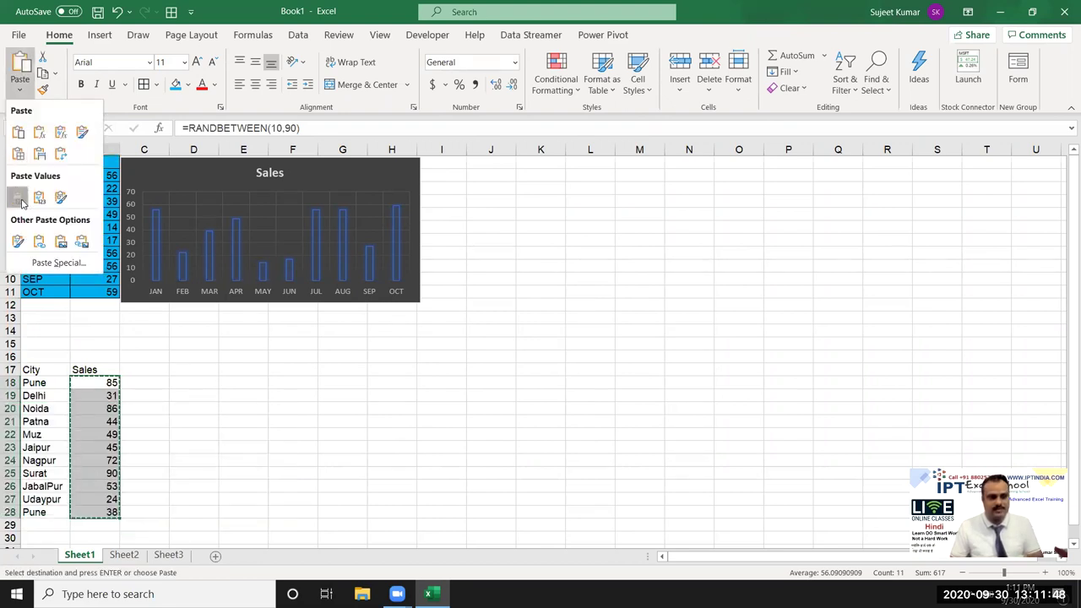
pyautogui.click(17, 198)
pyautogui.moveTo(49, 367)
pyautogui.mouseDown()
pyautogui.moveTo(89, 454)
pyautogui.moveTo(98, 512)
pyautogui.mouseUp()
pyautogui.click(143, 85)
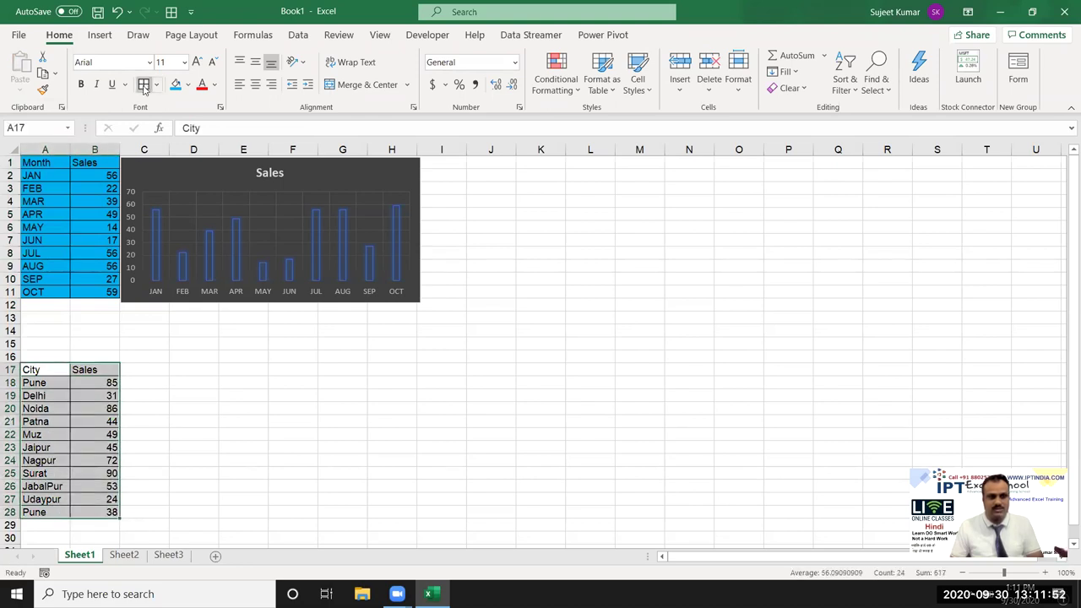
pyautogui.click(188, 85)
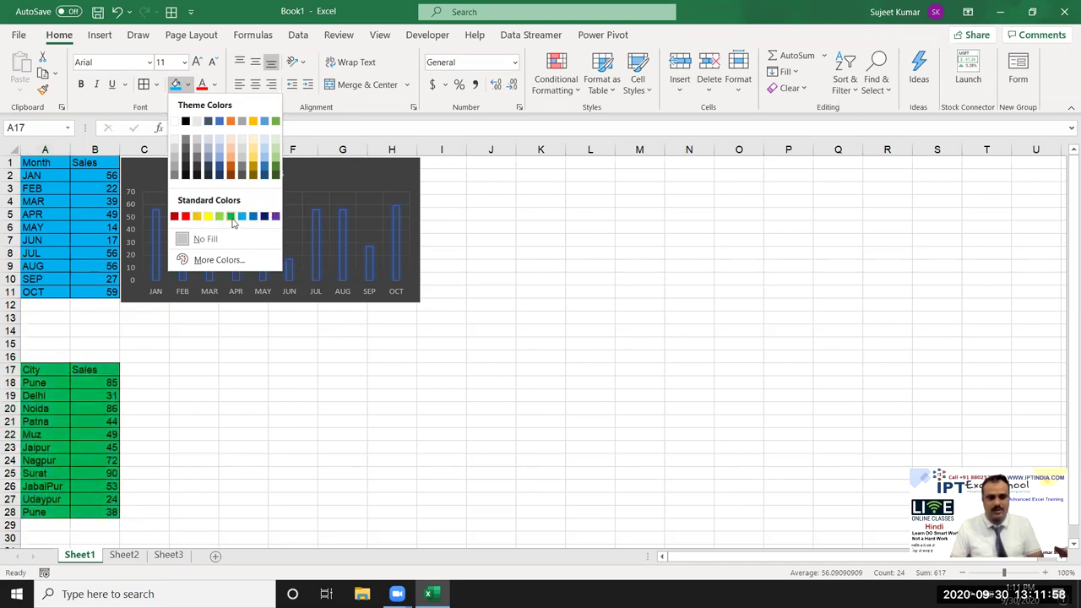
pyautogui.click(232, 218)
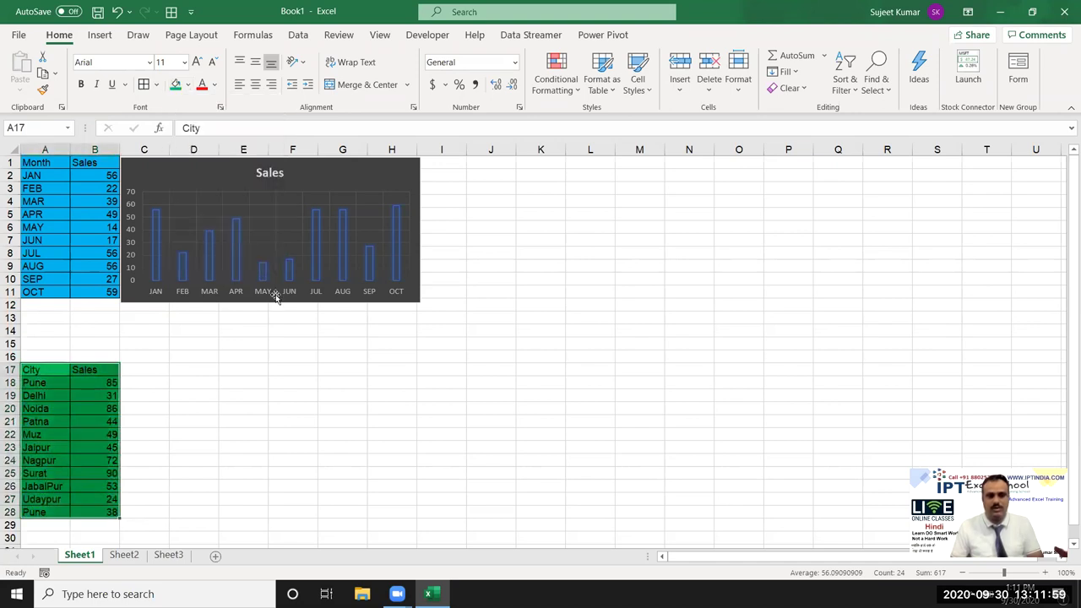
pyautogui.click(99, 35)
# Step: Insert a clustered column chart of City sales with the blue hatched-bar style
pyautogui.click(374, 59)
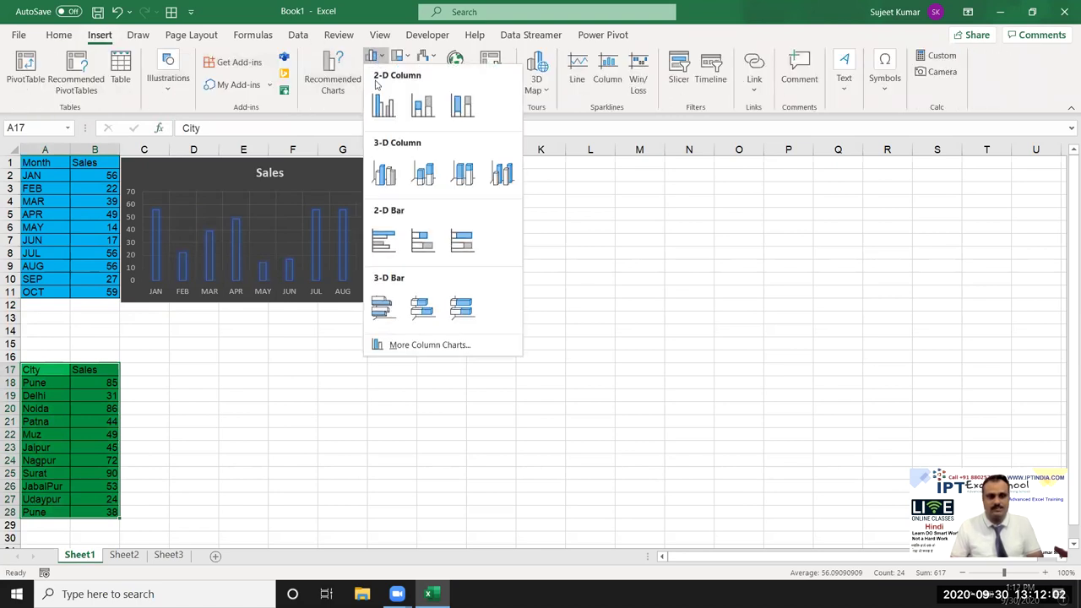
pyautogui.click(381, 101)
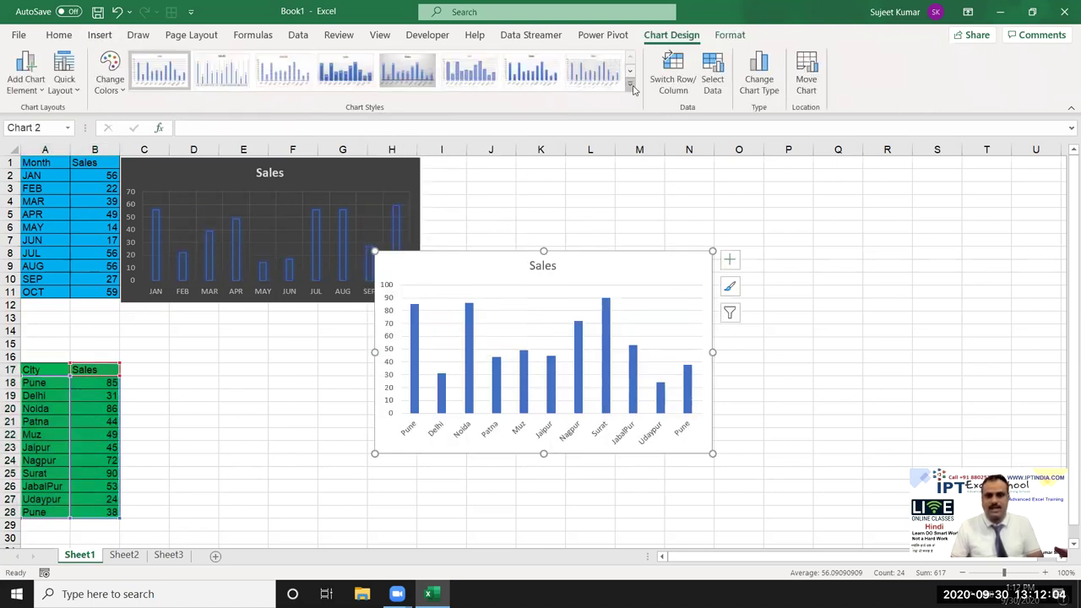
pyautogui.click(629, 71)
pyautogui.click(469, 70)
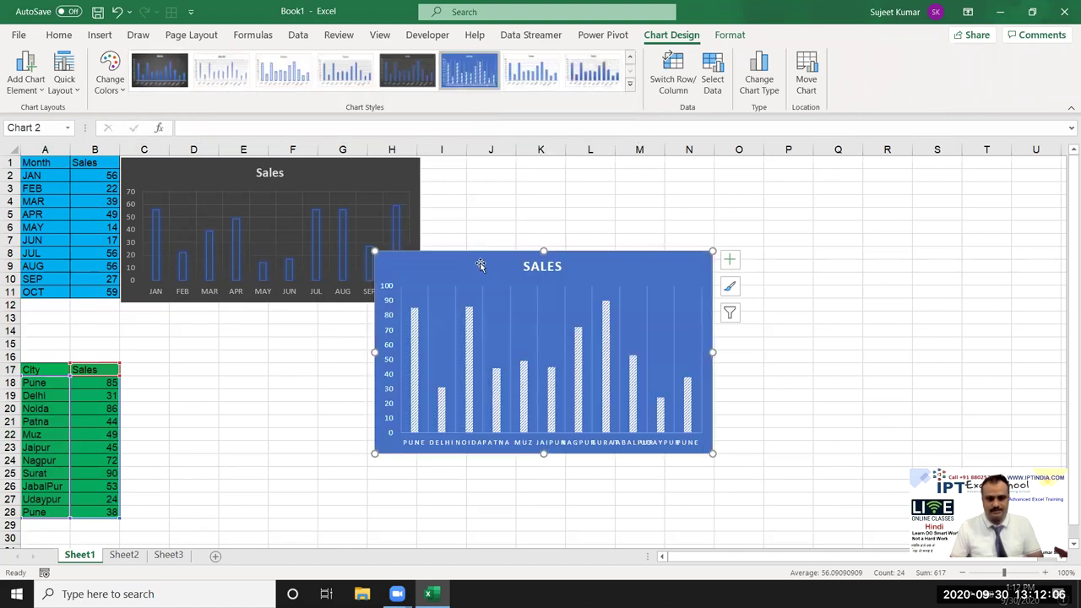
# Step: Move and resize the City chart to fit beside the A17:B28 table
pyautogui.moveTo(480, 266); pyautogui.dragTo(252, 359)
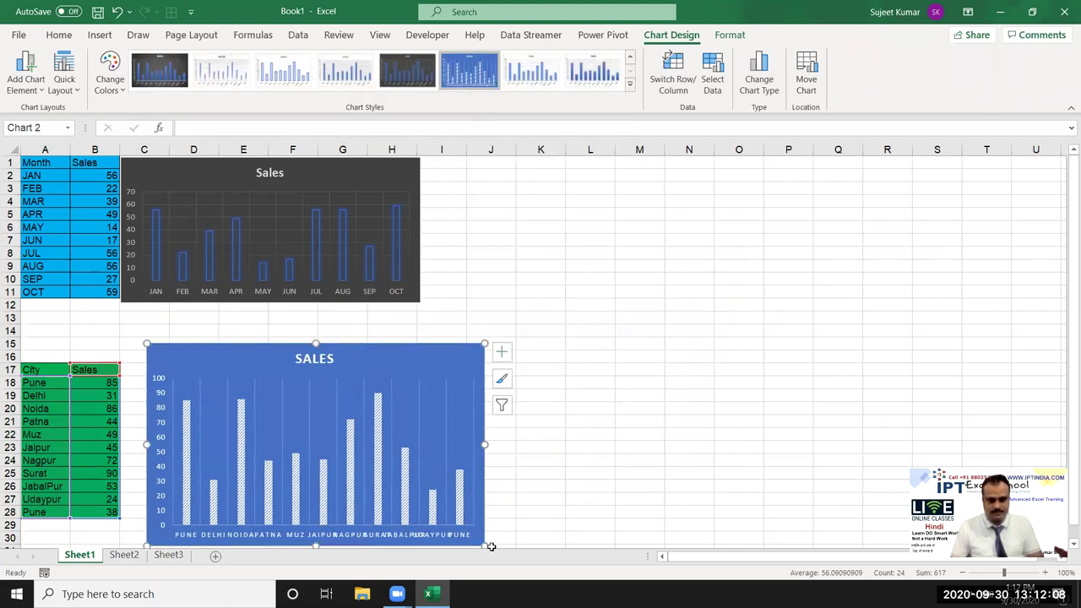
pyautogui.moveTo(486, 546); pyautogui.dragTo(472, 503)
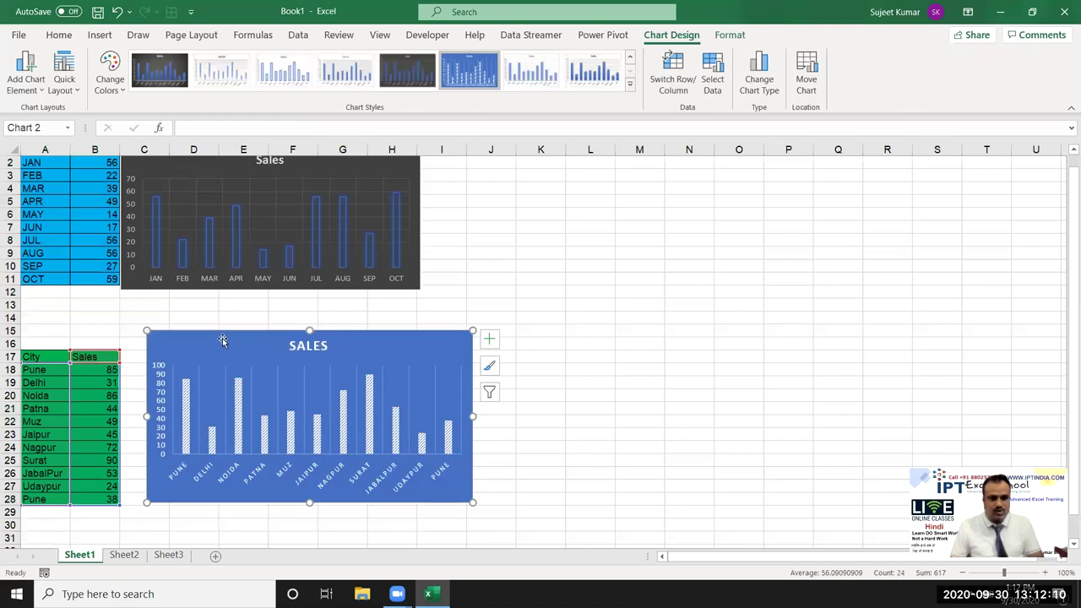
pyautogui.moveTo(148, 331)
pyautogui.mouseDown()
pyautogui.moveTo(157, 348)
pyautogui.moveTo(143, 357)
pyautogui.mouseUp()
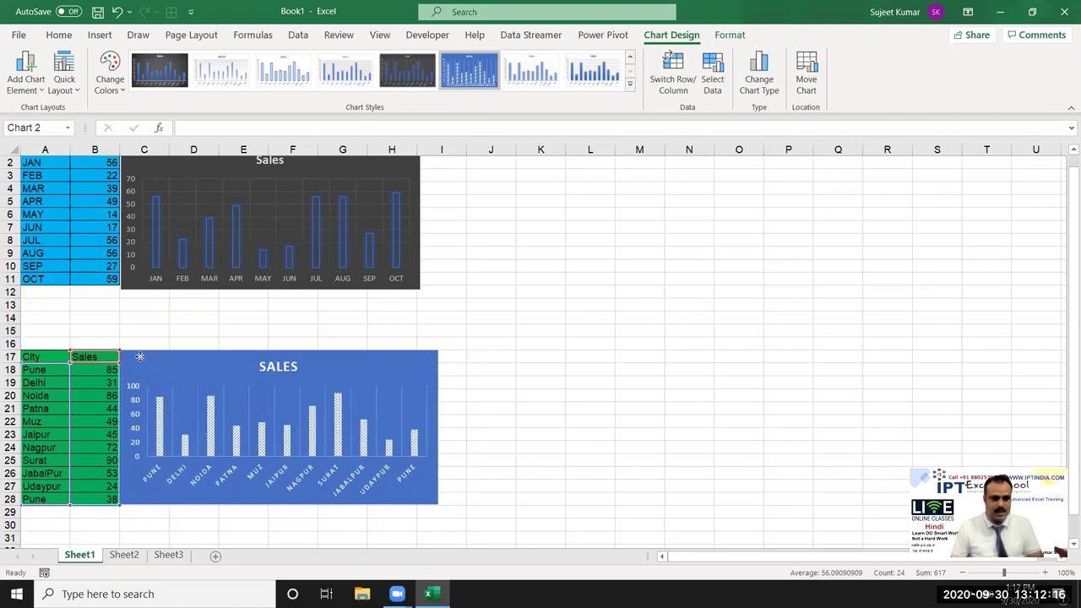
pyautogui.click(558, 371)
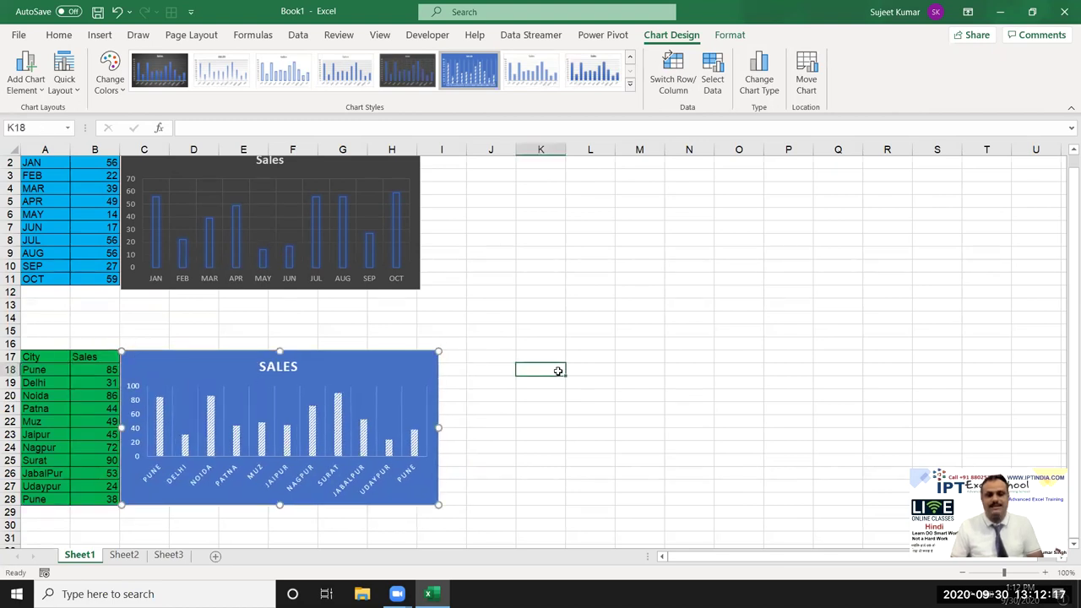
# Step: Rename the Sheet2 tab to 'Summary'
pyautogui.click(121, 557)
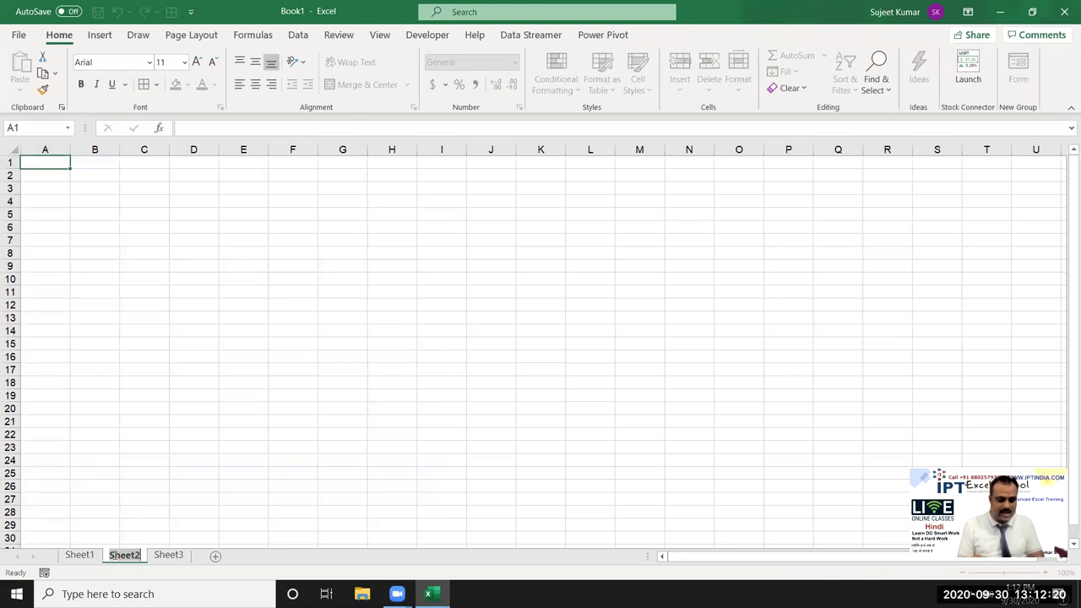
pyautogui.write('Summa')
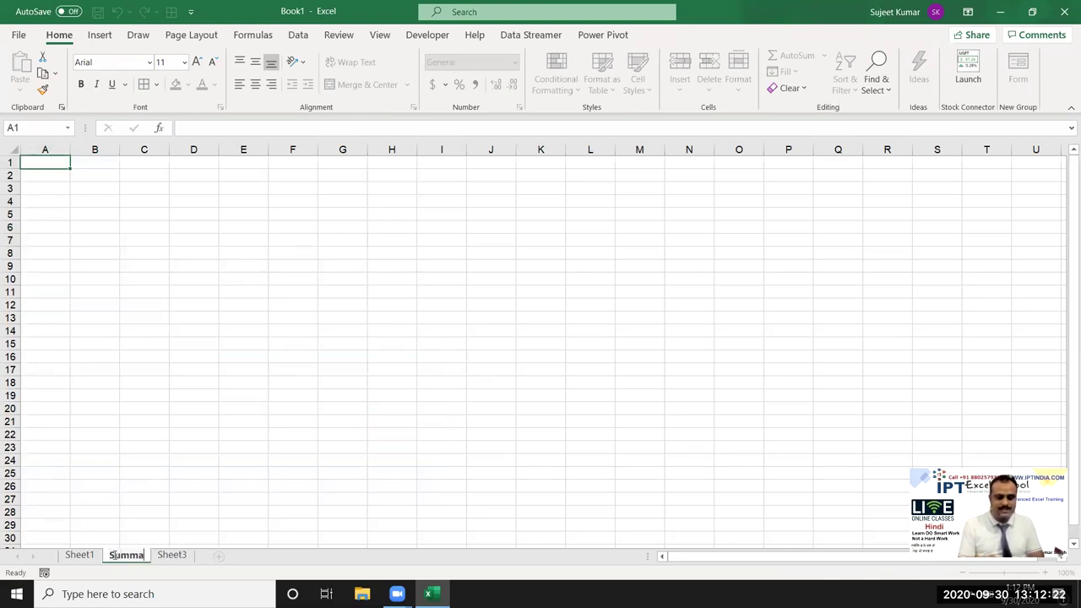
pyautogui.click(69, 246)
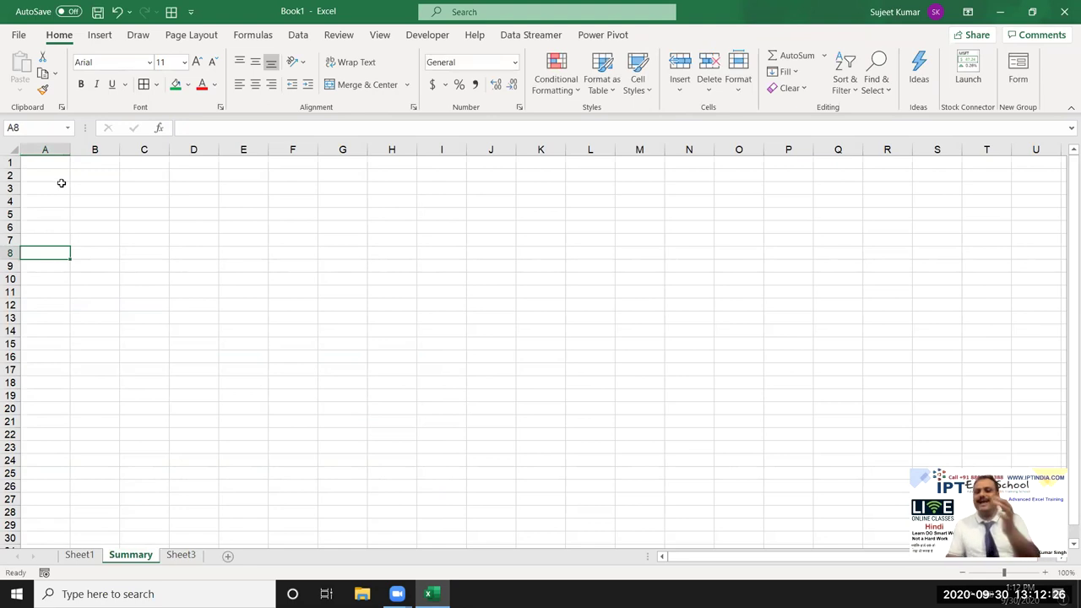
pyautogui.click(19, 37)
pyautogui.click(59, 131)
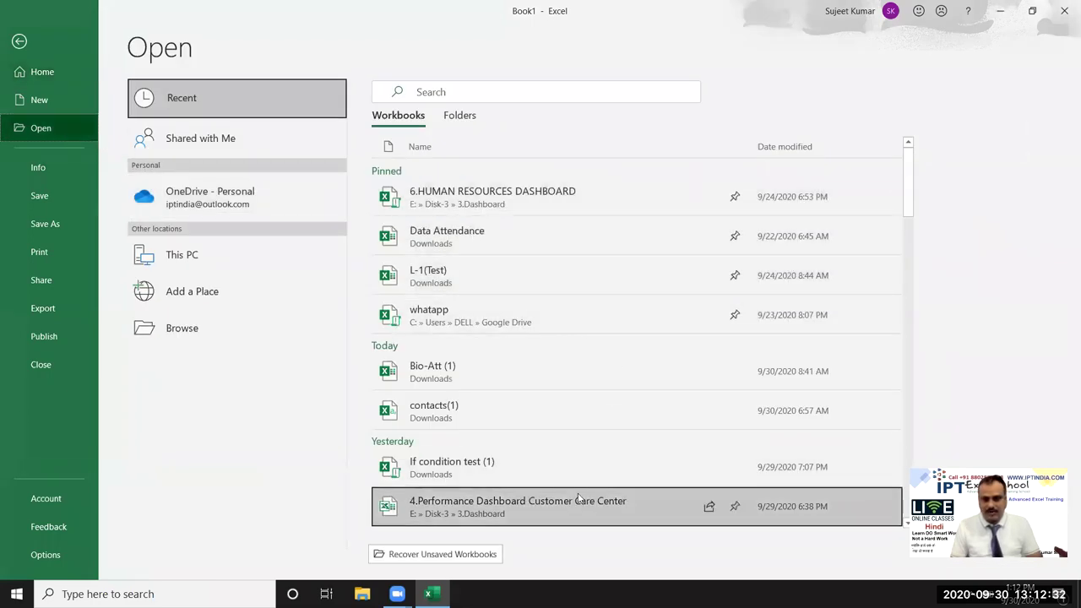
pyautogui.click(577, 502)
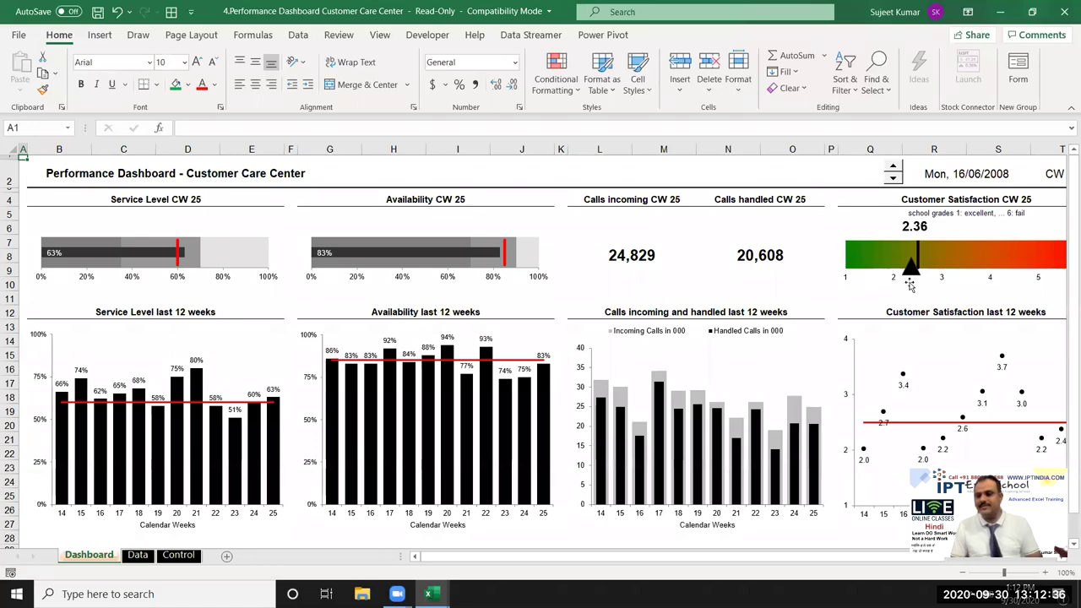
pyautogui.click(893, 168)
pyautogui.click(896, 182)
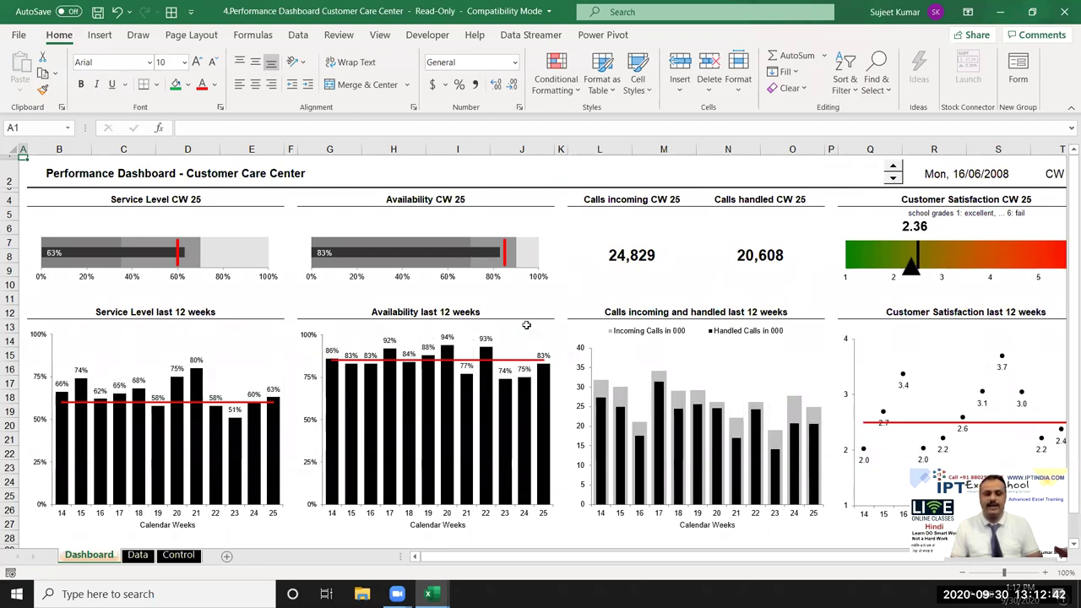
pyautogui.click(178, 555)
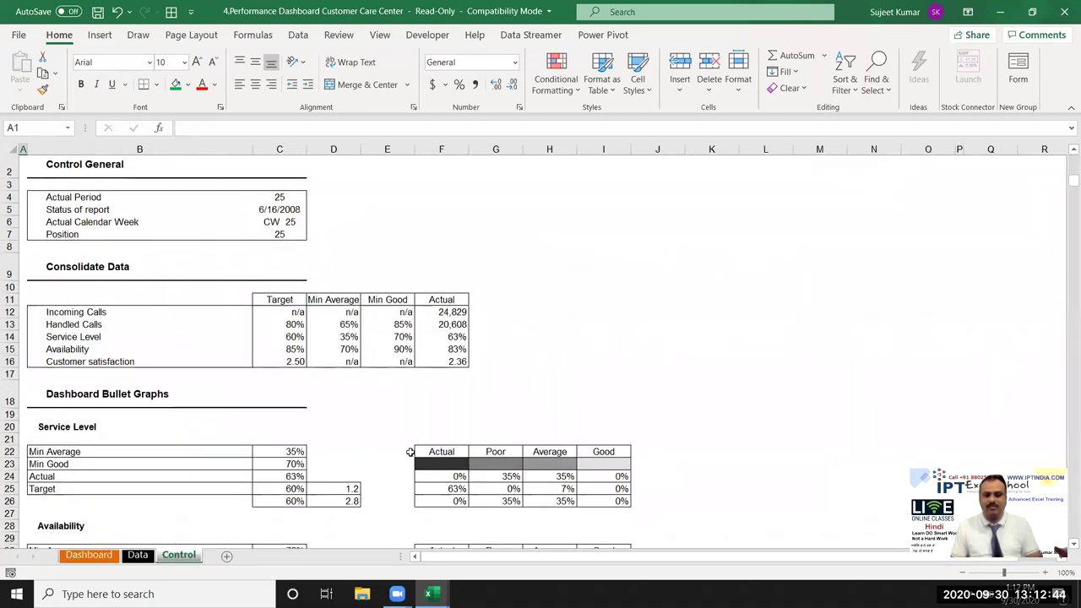
pyautogui.scroll(-7, 410, 452)
pyautogui.scroll(-4, 410, 453)
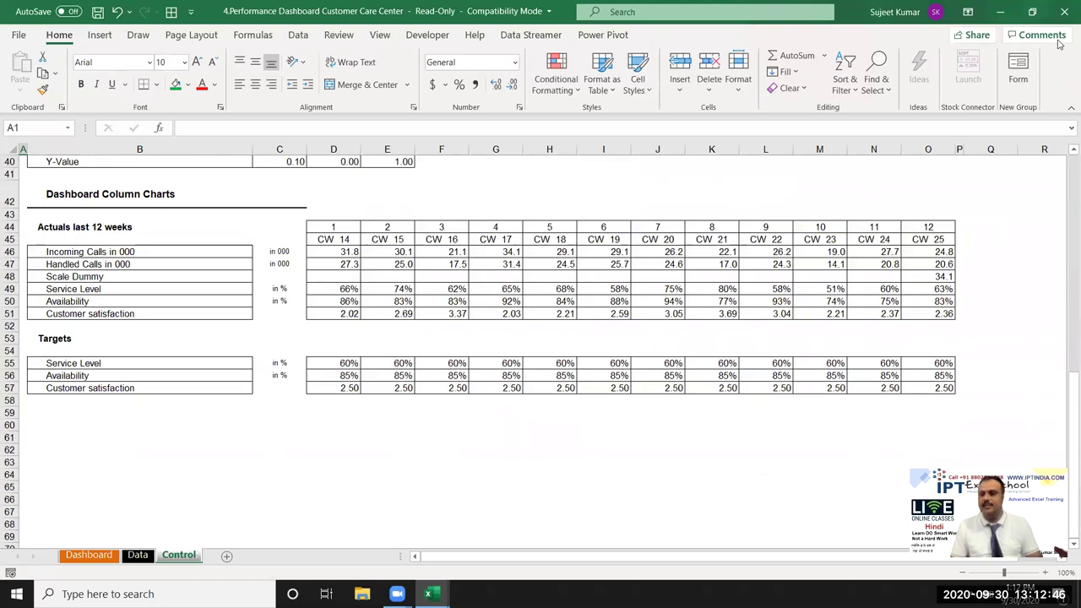
pyautogui.click(1064, 11)
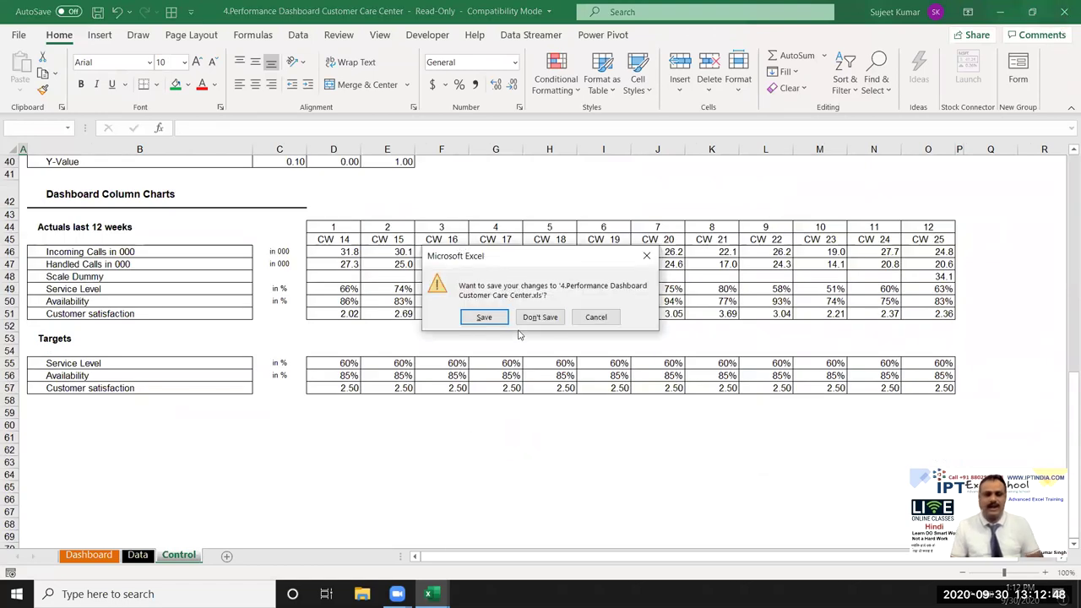
pyautogui.click(539, 318)
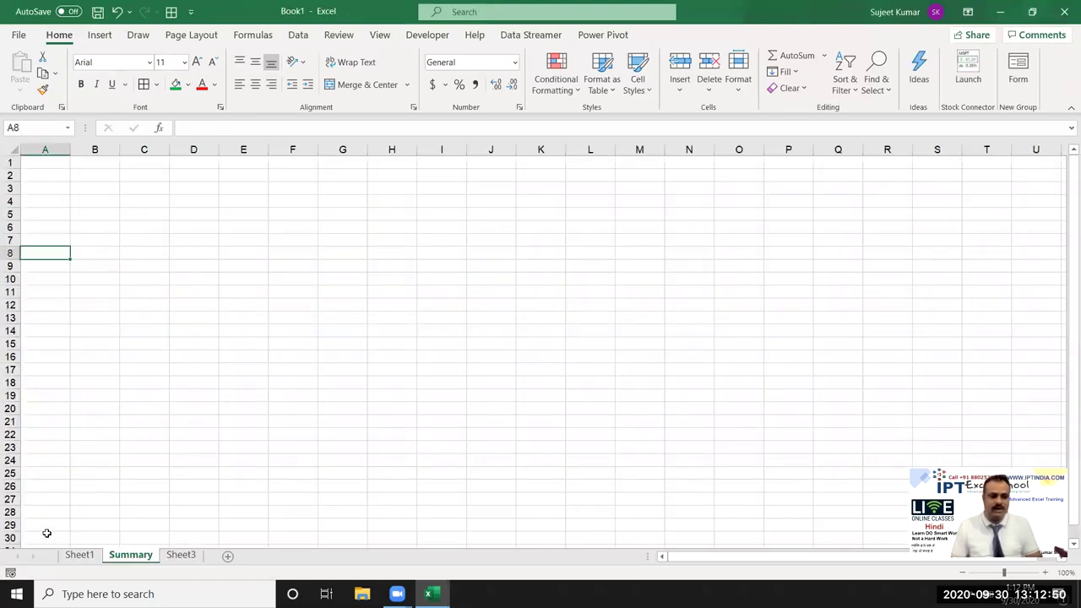
# Step: Label A4 'Select' and give B4 a Month/City data validation list
pyautogui.click(58, 195)
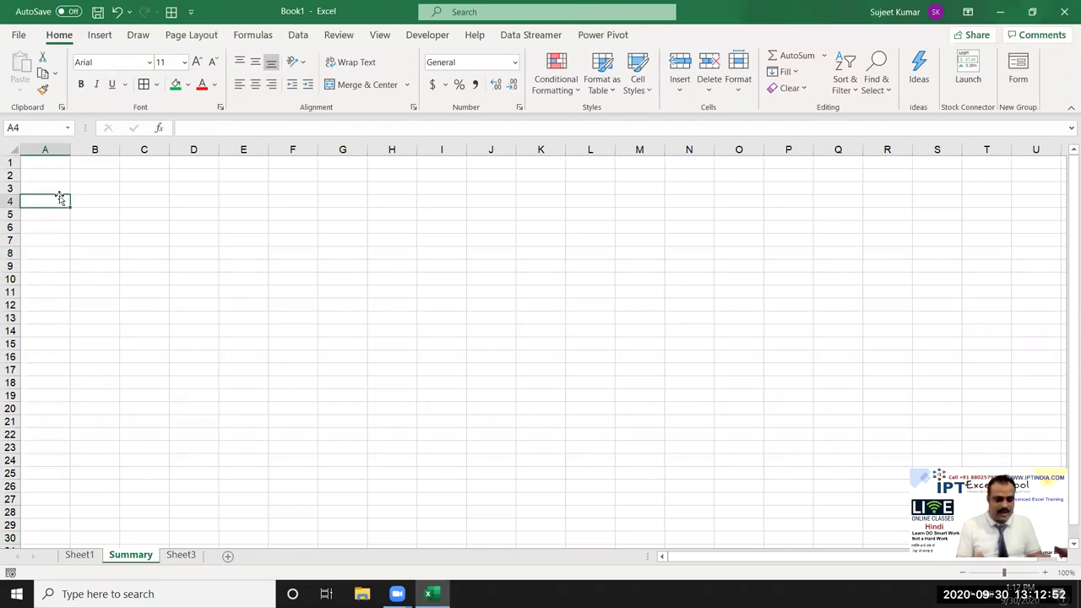
pyautogui.write('Sl')
pyautogui.write('elect')
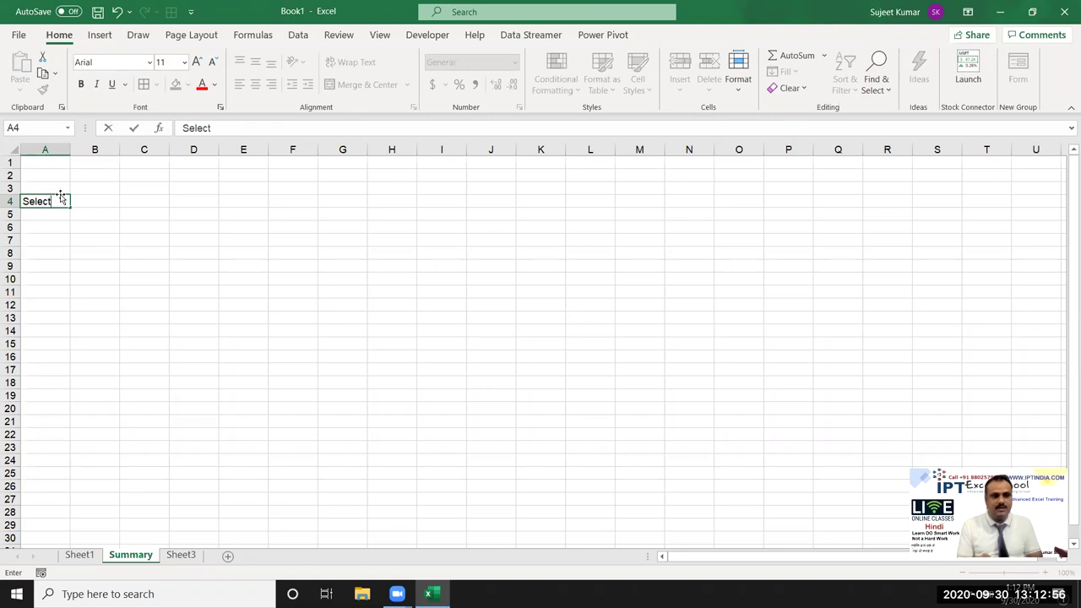
pyautogui.press('Tab')
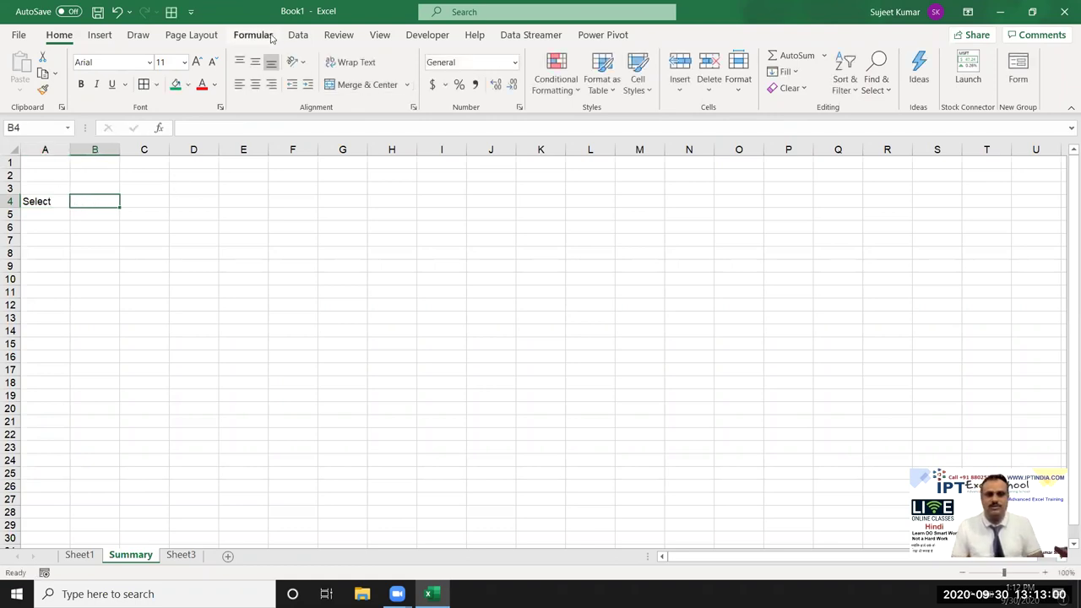
pyautogui.click(296, 38)
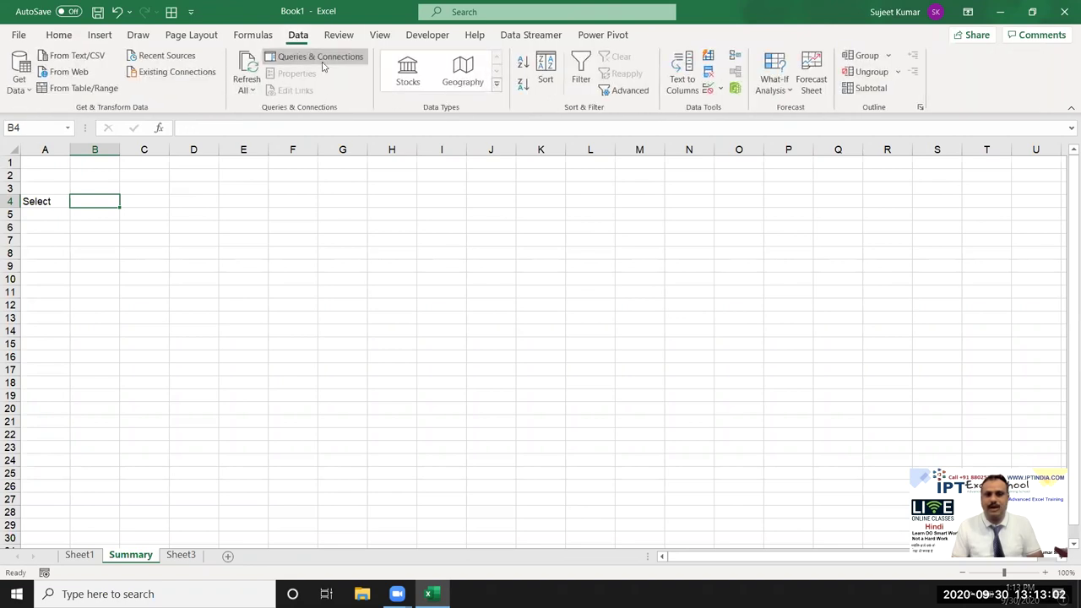
pyautogui.click(709, 90)
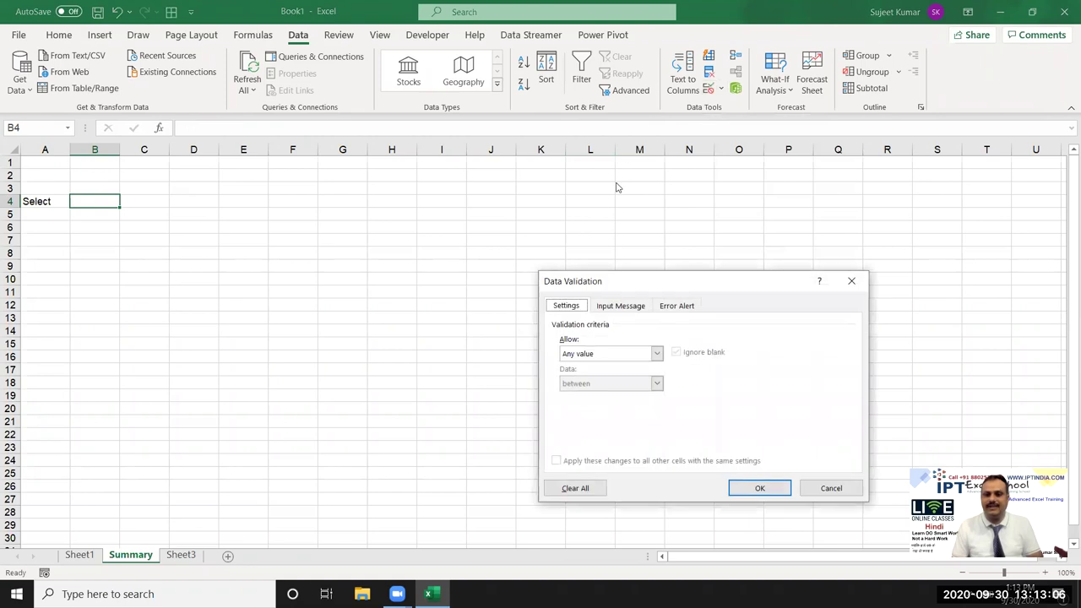
pyautogui.click(577, 354)
pyautogui.click(574, 393)
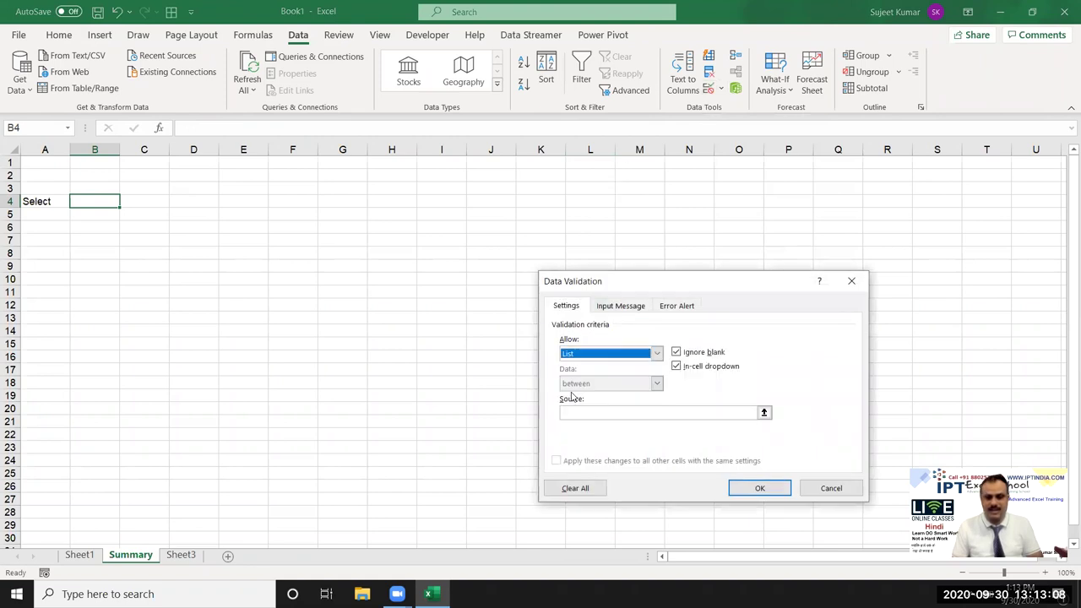
pyautogui.write('Month,City')
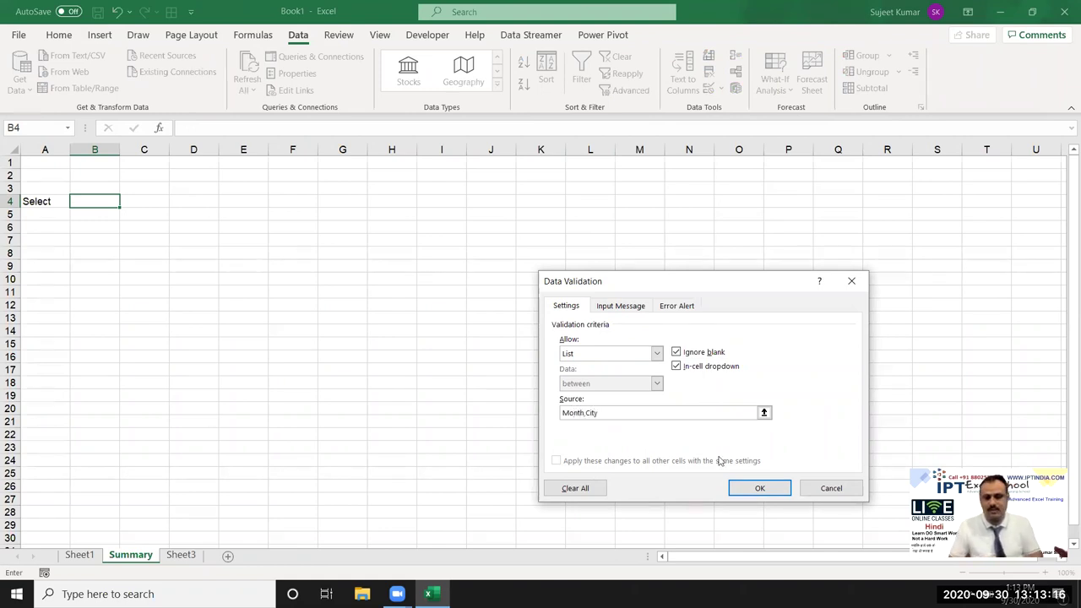
pyautogui.click(759, 488)
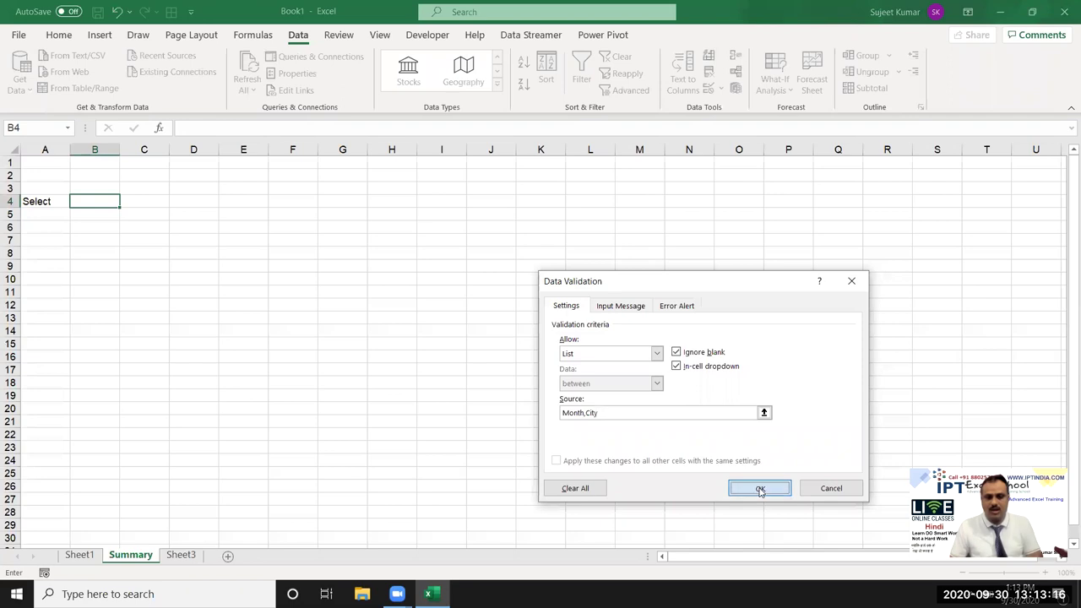
# Step: Test B4's dropdown by choosing Month, then leave it set to City
pyautogui.click(126, 203)
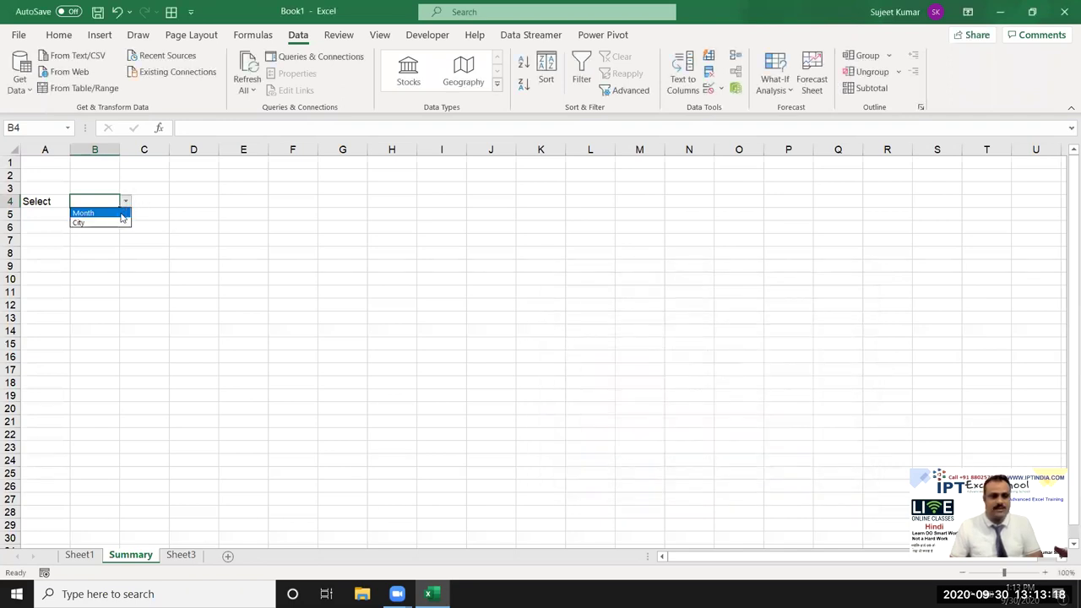
pyautogui.click(122, 212)
pyautogui.click(126, 203)
pyautogui.click(116, 213)
pyautogui.click(115, 220)
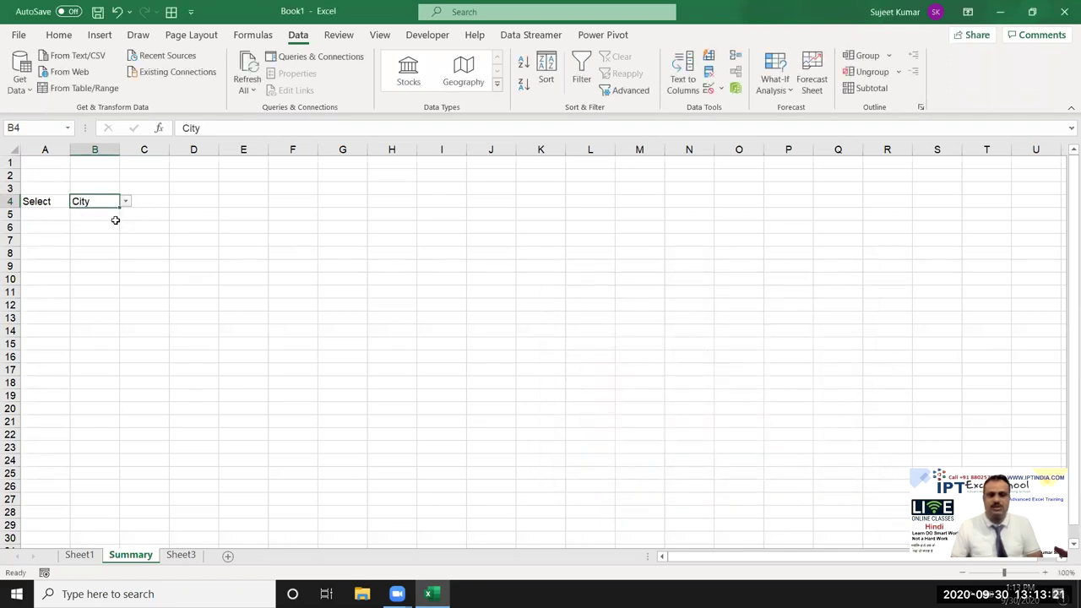
pyautogui.click(84, 559)
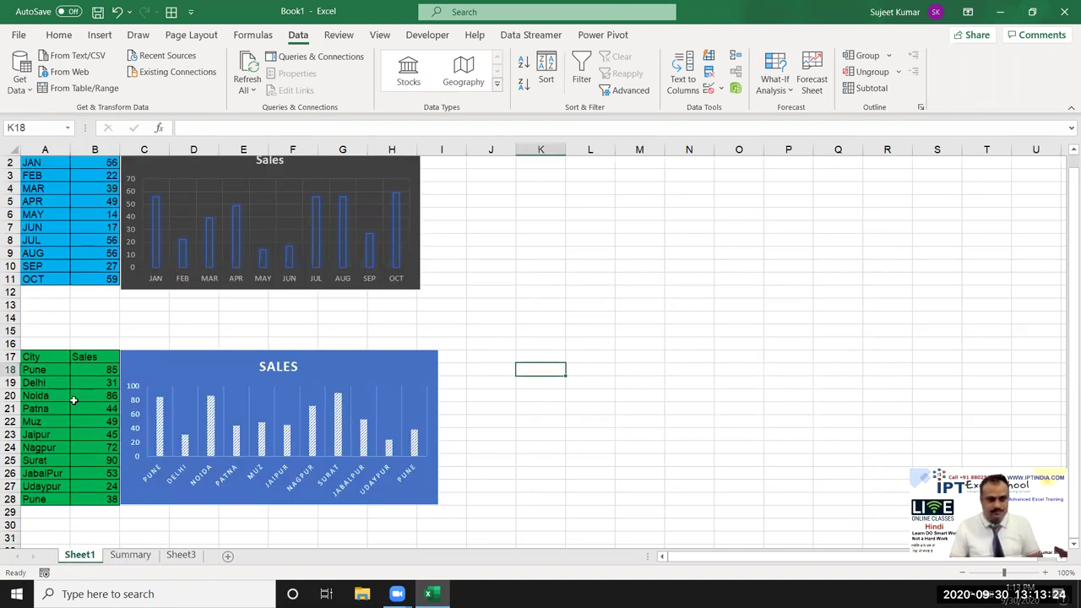
# Step: Hide Sheet1 gridlines, narrow column I, and copy the Month block A1:I12
pyautogui.scroll(1, 75, 386)
pyautogui.moveTo(37, 161); pyautogui.dragTo(447, 306)
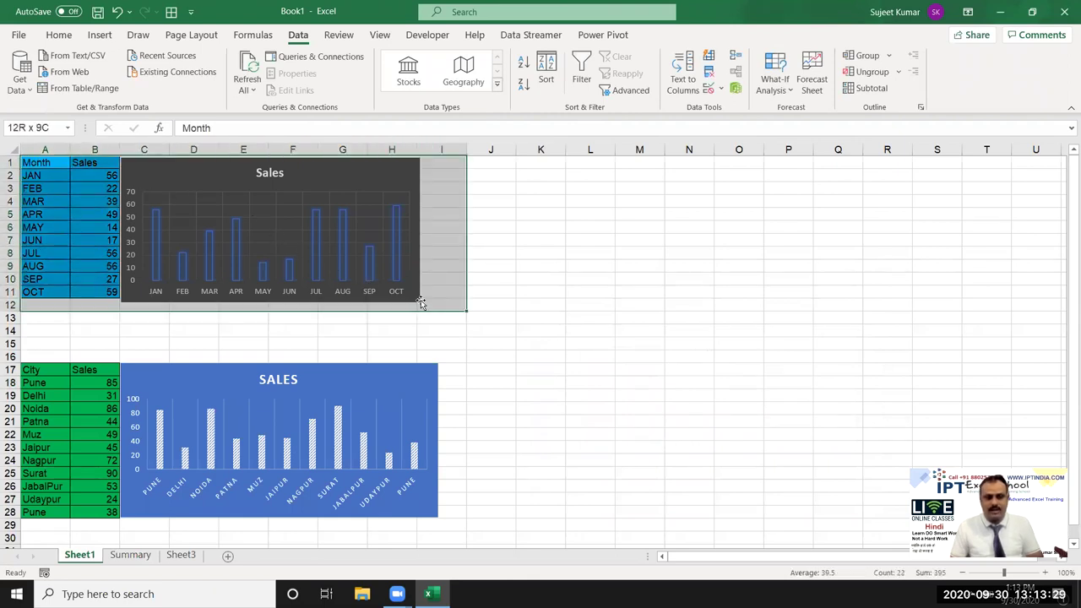
pyautogui.click(193, 36)
pyautogui.moveTo(689, 227); pyautogui.dragTo(788, 328)
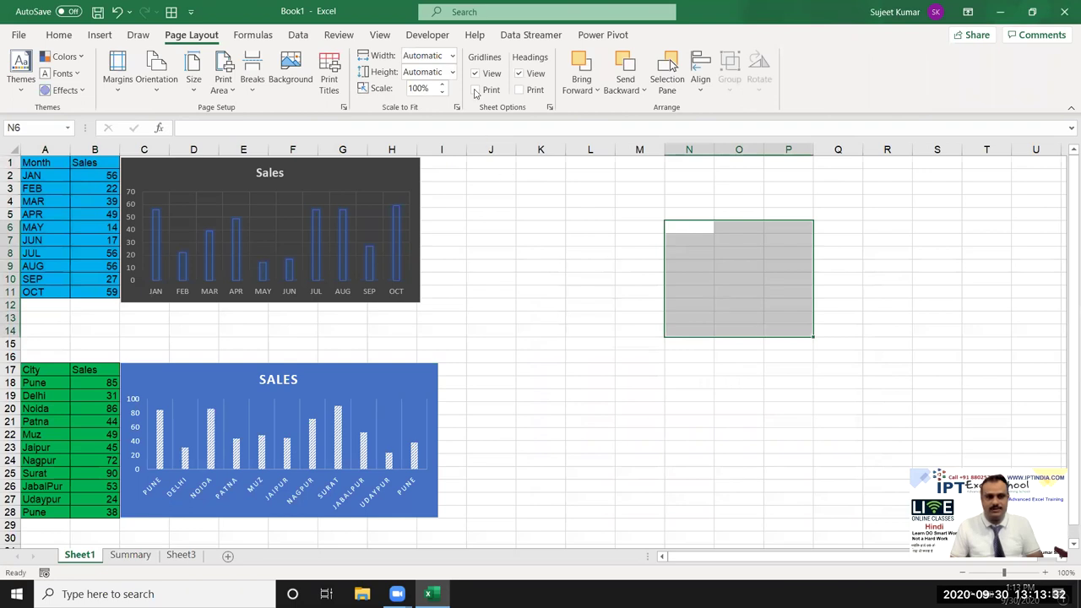
pyautogui.click(545, 229)
pyautogui.moveTo(38, 162)
pyautogui.mouseDown()
pyautogui.moveTo(351, 263)
pyautogui.moveTo(418, 300)
pyautogui.mouseUp()
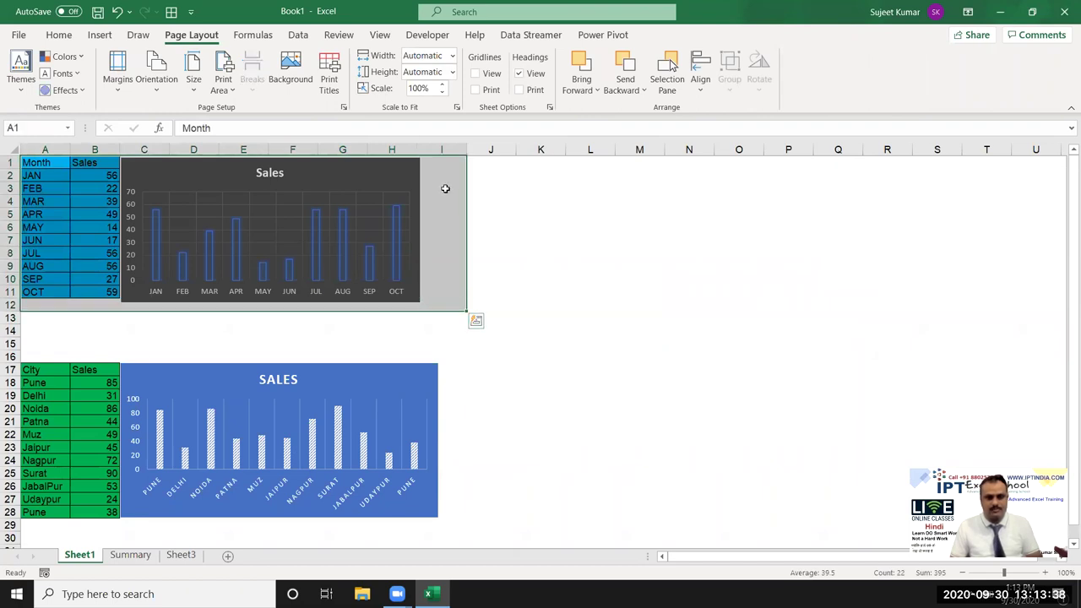
pyautogui.moveTo(466, 149); pyautogui.dragTo(423, 156)
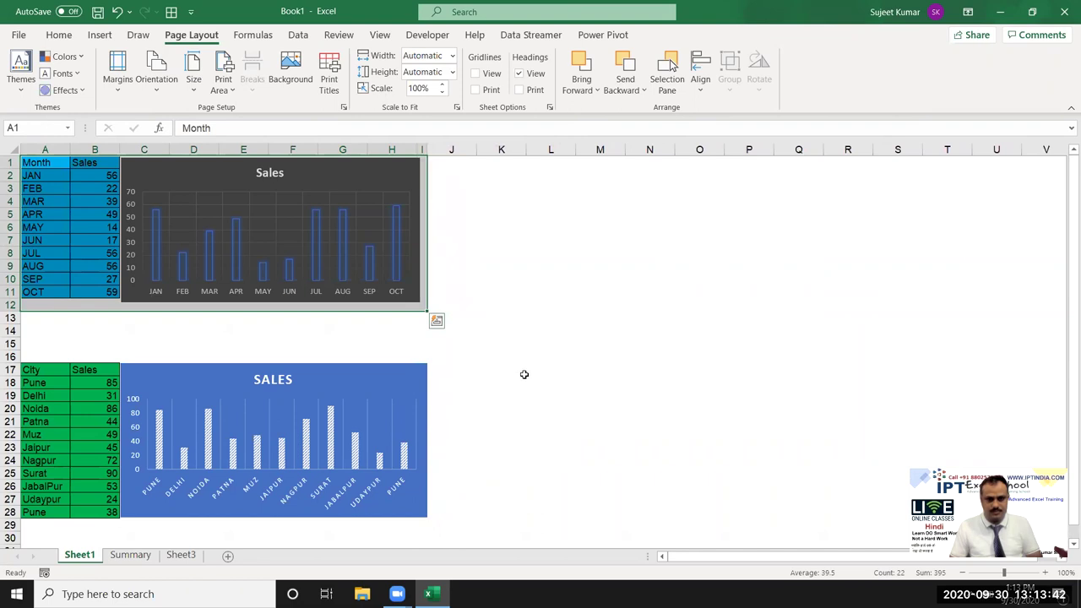
pyautogui.hotkey('ctrl', 'c')
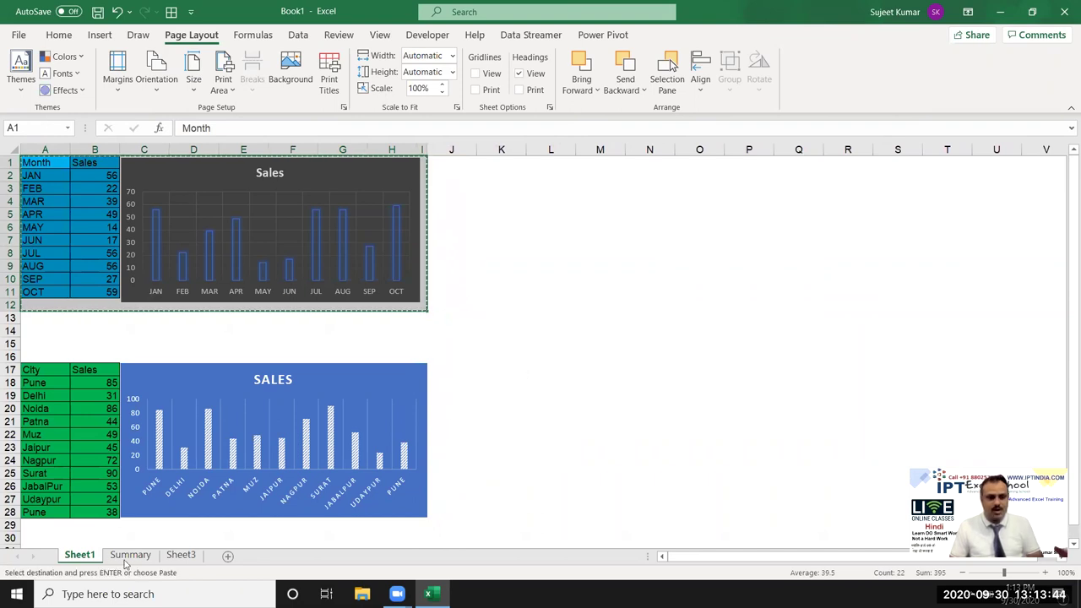
pyautogui.click(129, 554)
# Step: Paste the Month block as a linked picture at B8 and nudge it toward B7
pyautogui.click(117, 247)
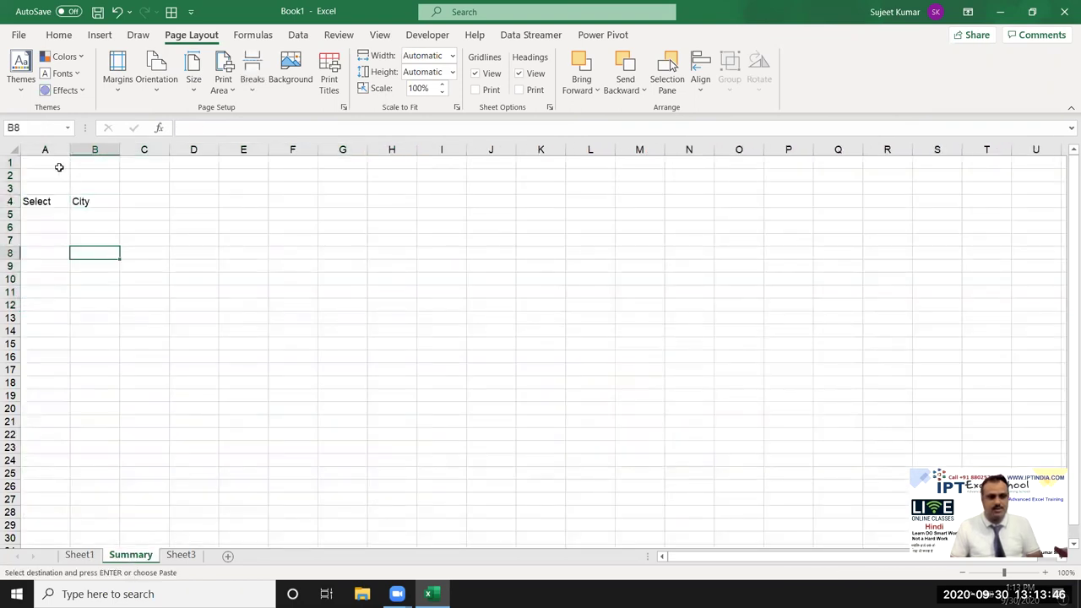
pyautogui.click(52, 37)
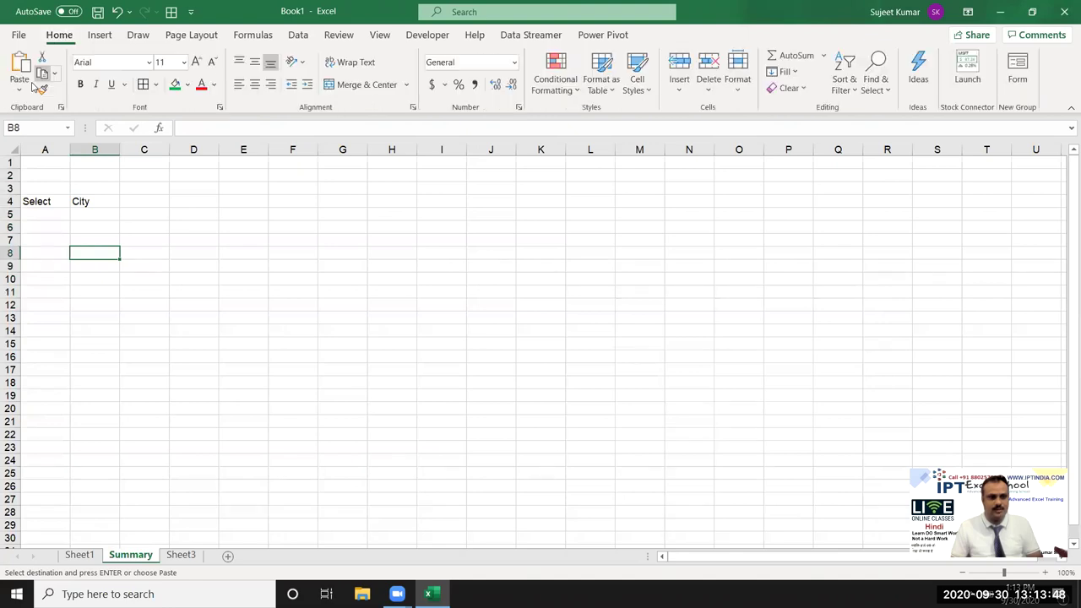
pyautogui.click(27, 92)
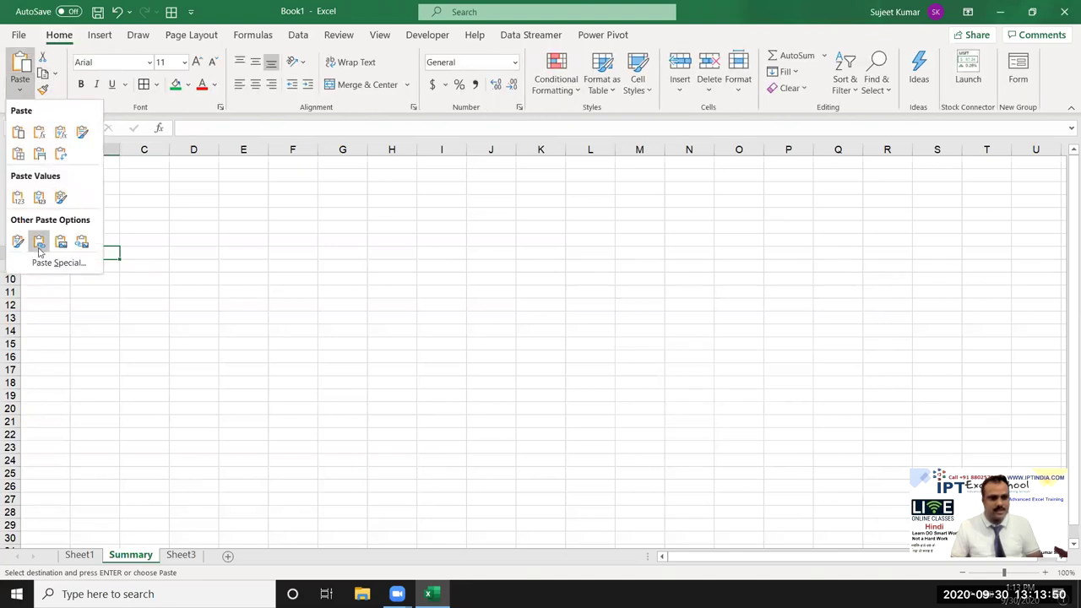
pyautogui.click(84, 250)
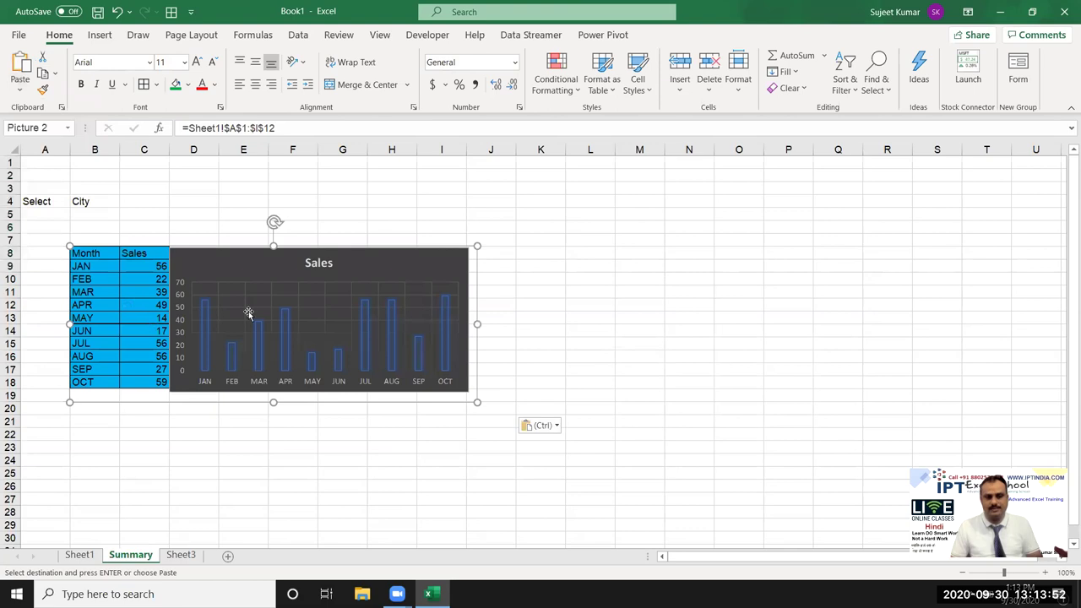
pyautogui.moveTo(236, 310); pyautogui.dragTo(235, 300)
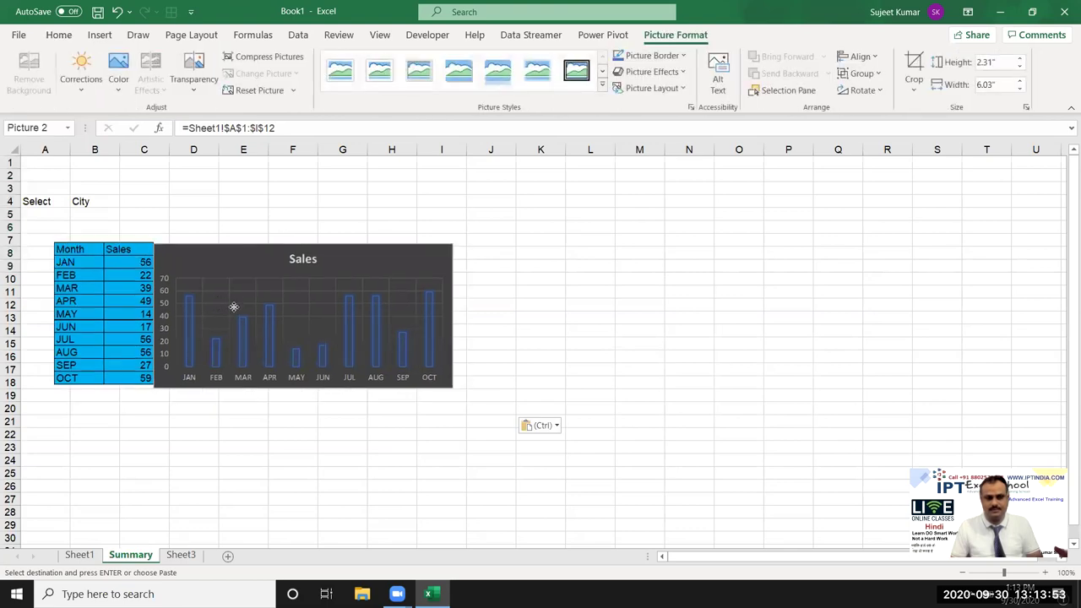
pyautogui.click(254, 460)
# Step: Check the picture's Sheet1!$A$1:$I$12 formula and B4's list, leaving both unchanged
pyautogui.click(270, 319)
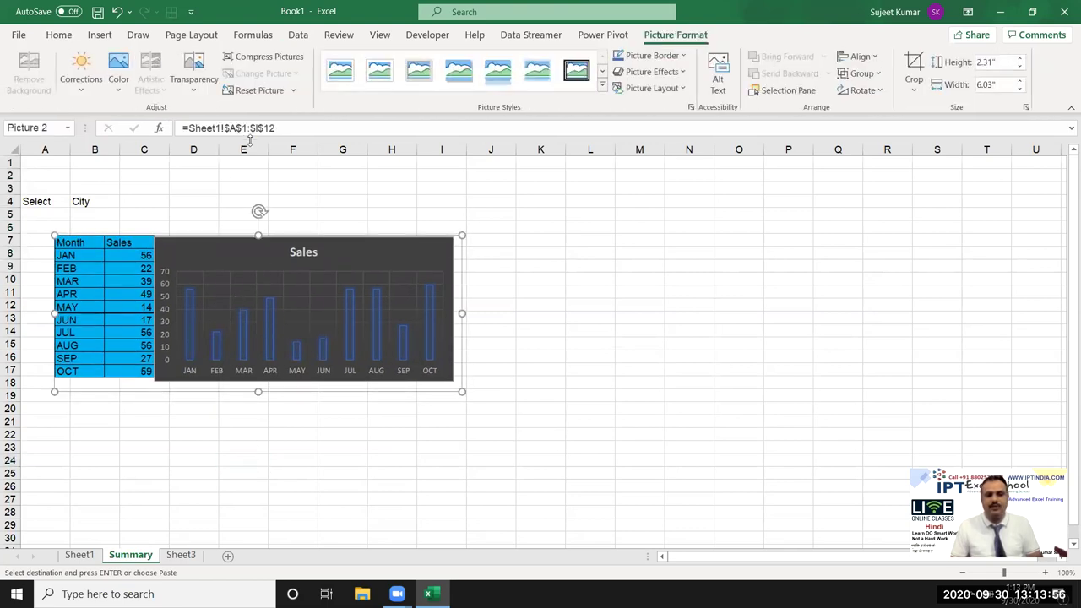
pyautogui.moveTo(278, 129); pyautogui.dragTo(203, 127)
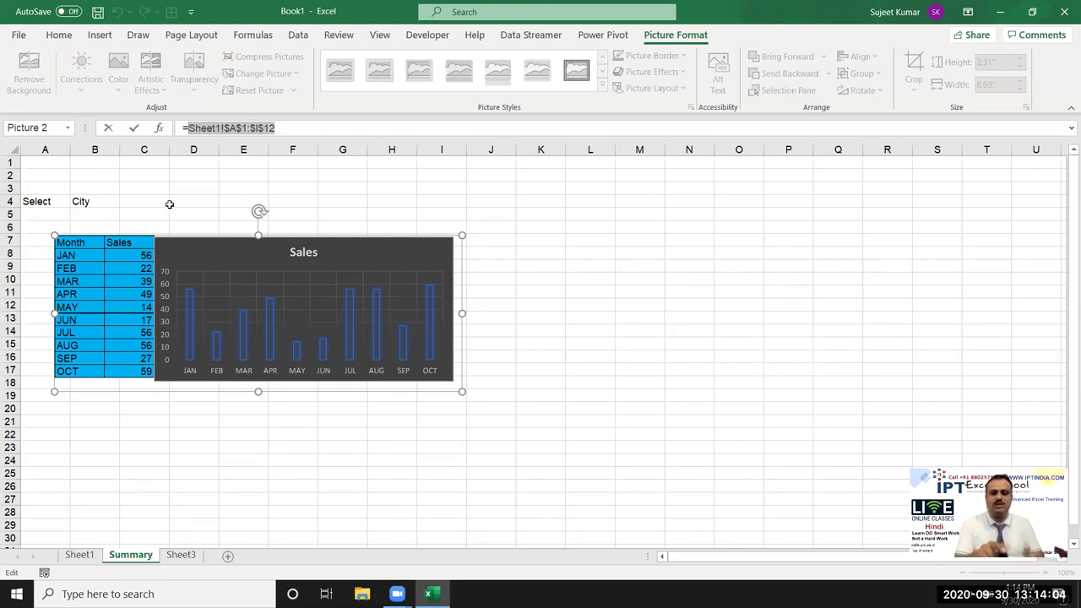
pyautogui.press('Return')
pyautogui.click(95, 200)
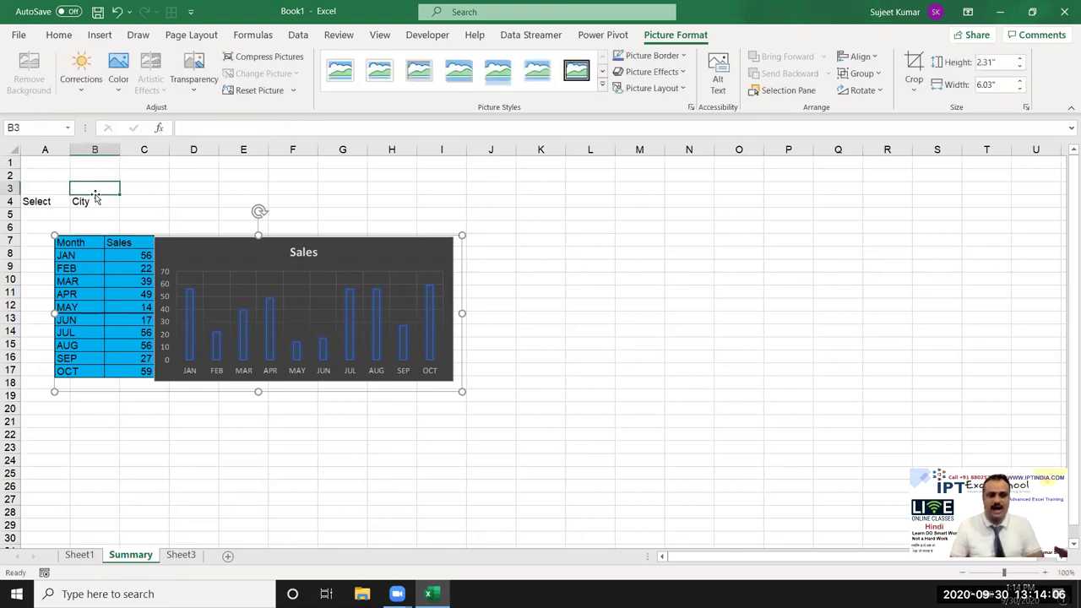
pyautogui.click(124, 204)
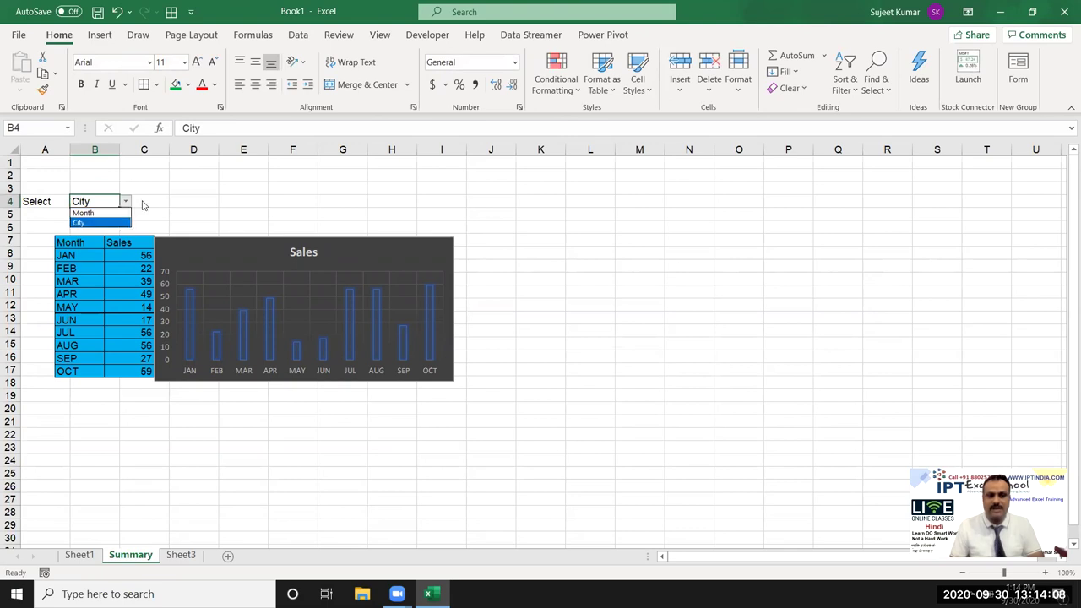
pyautogui.press('Escape')
pyautogui.click(84, 555)
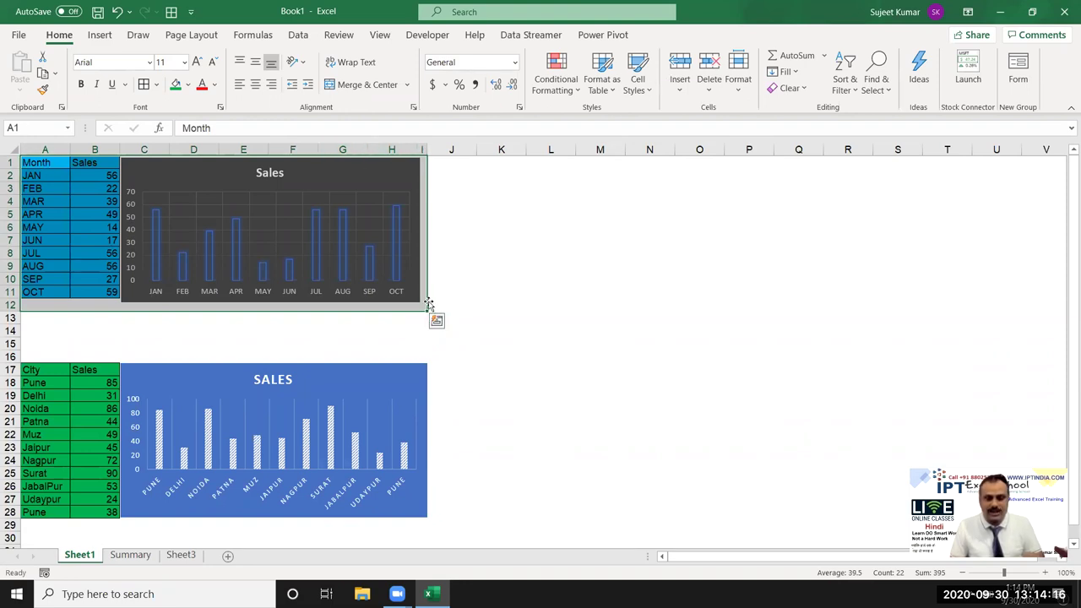
# Step: Define the name Month for Sheet1's range A1:I12
pyautogui.click(252, 34)
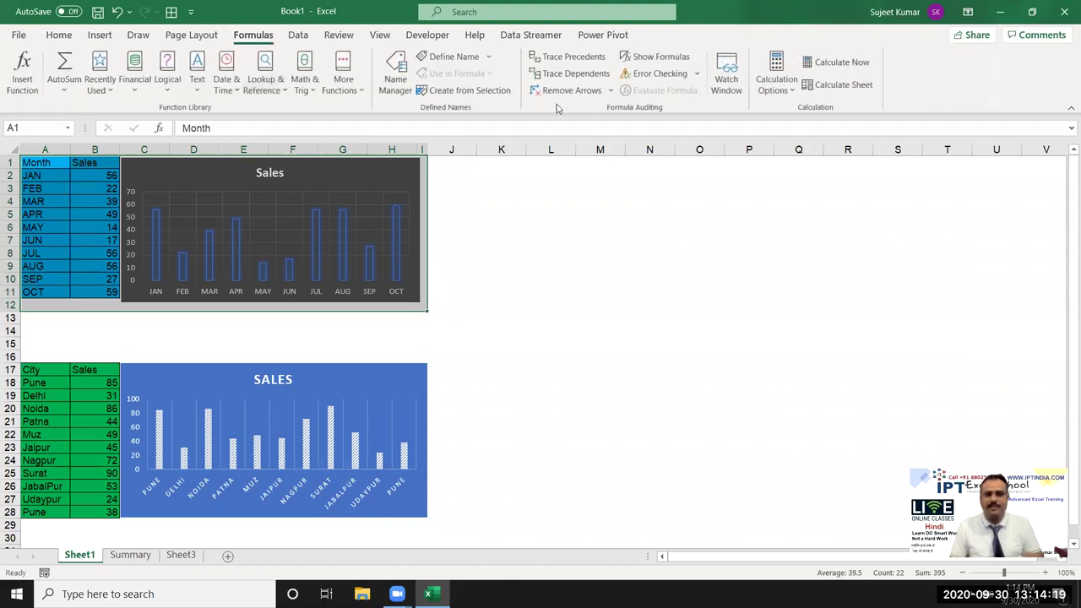
pyautogui.click(447, 57)
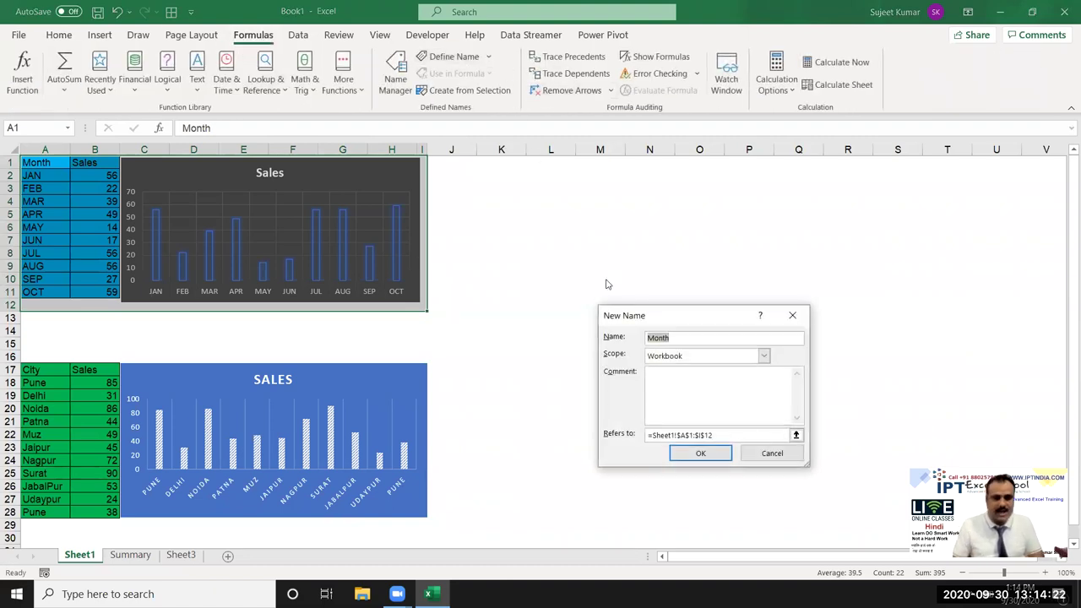
pyautogui.click(701, 454)
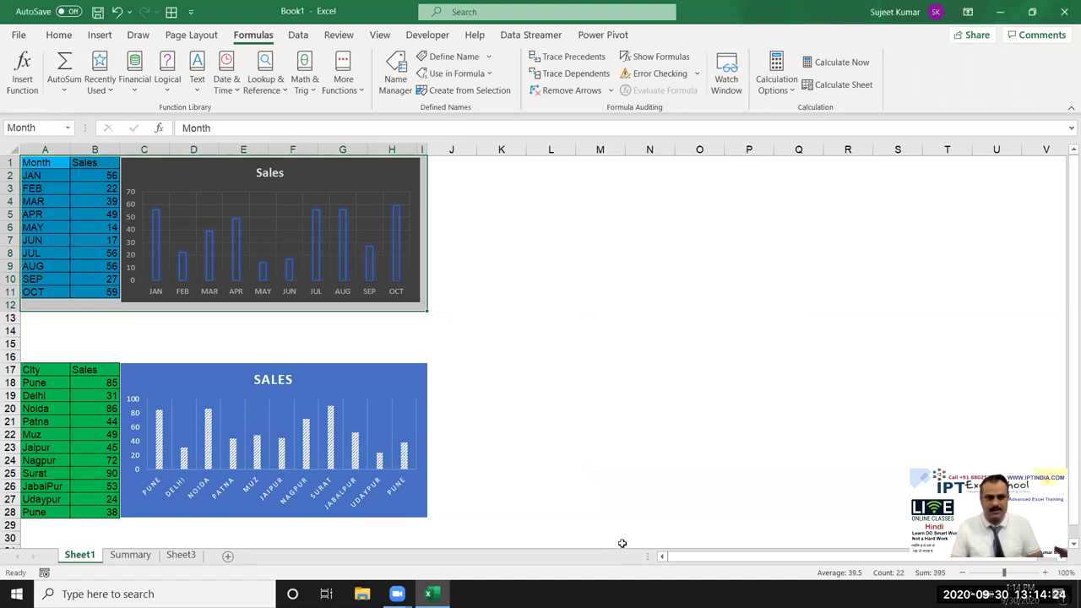
# Step: Define the name City for the A17:I28 table-and-chart block
pyautogui.moveTo(31, 369); pyautogui.dragTo(423, 511)
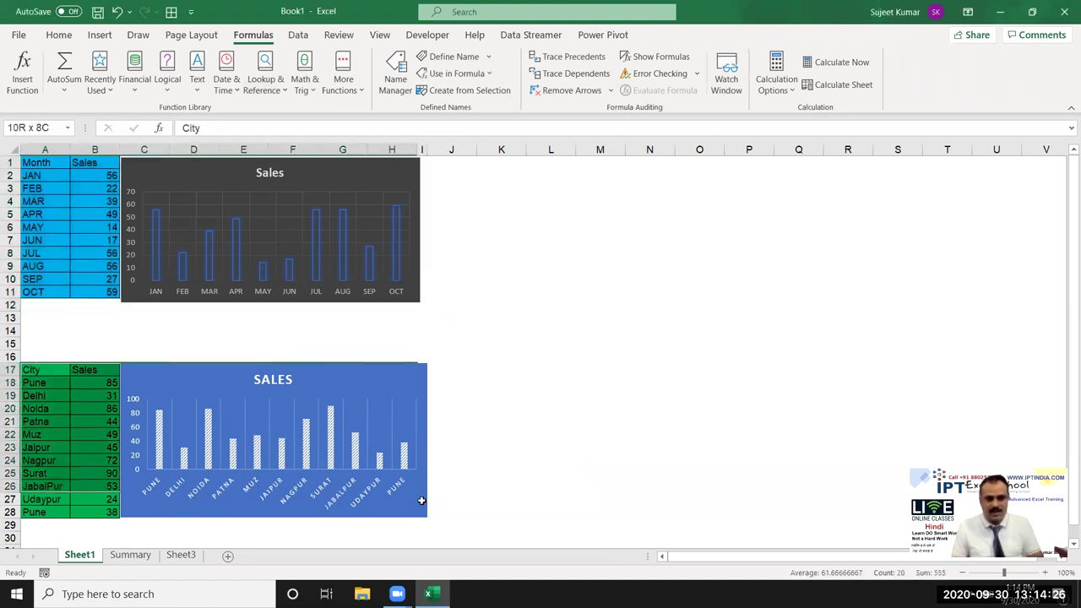
pyautogui.moveTo(424, 516); pyautogui.dragTo(429, 522)
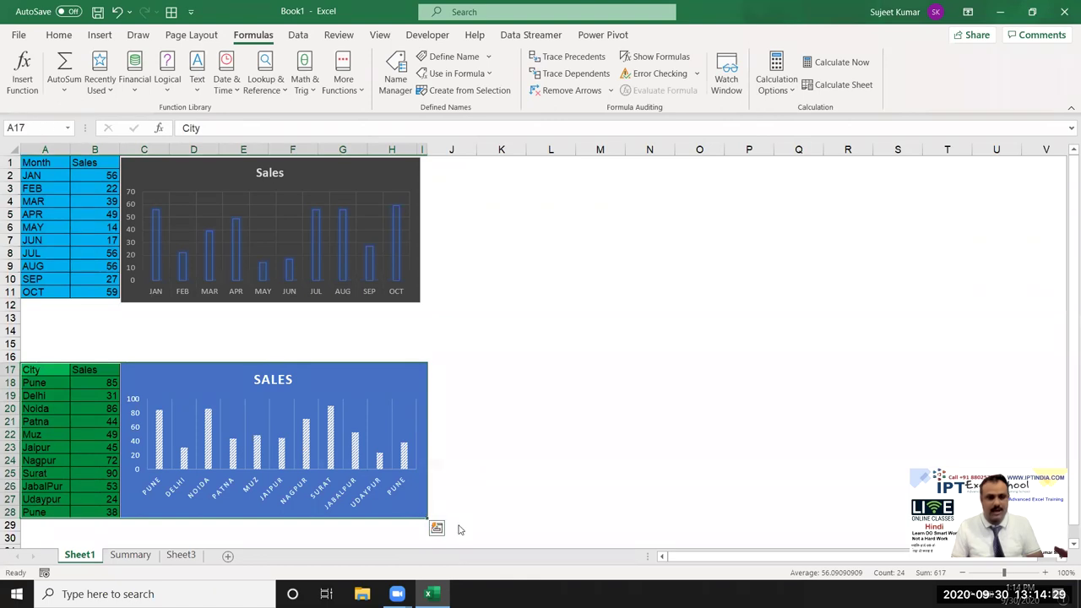
pyautogui.click(446, 57)
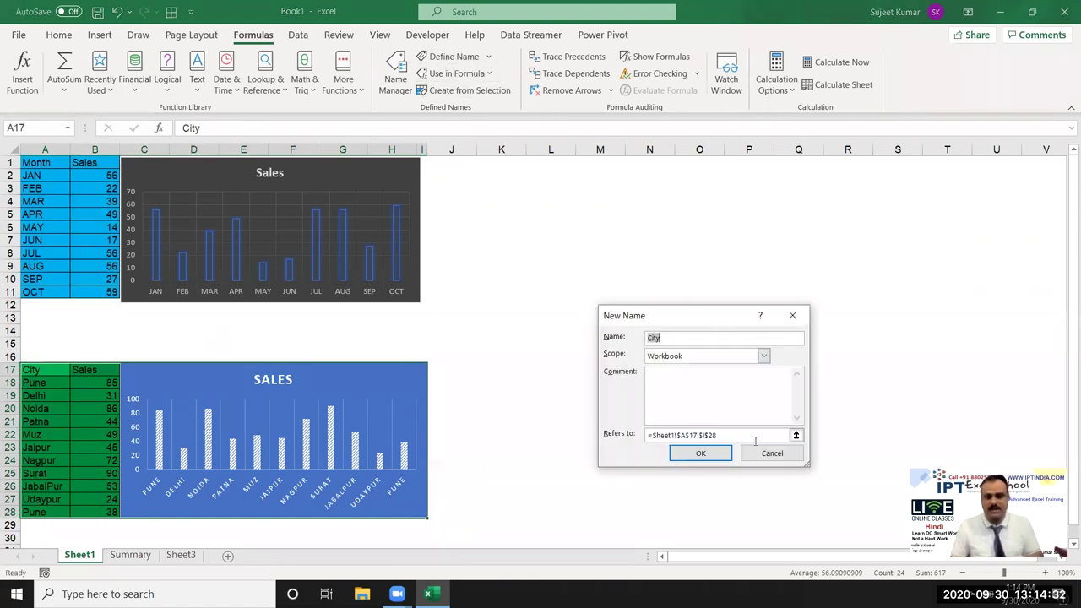
pyautogui.click(700, 453)
pyautogui.click(22, 165)
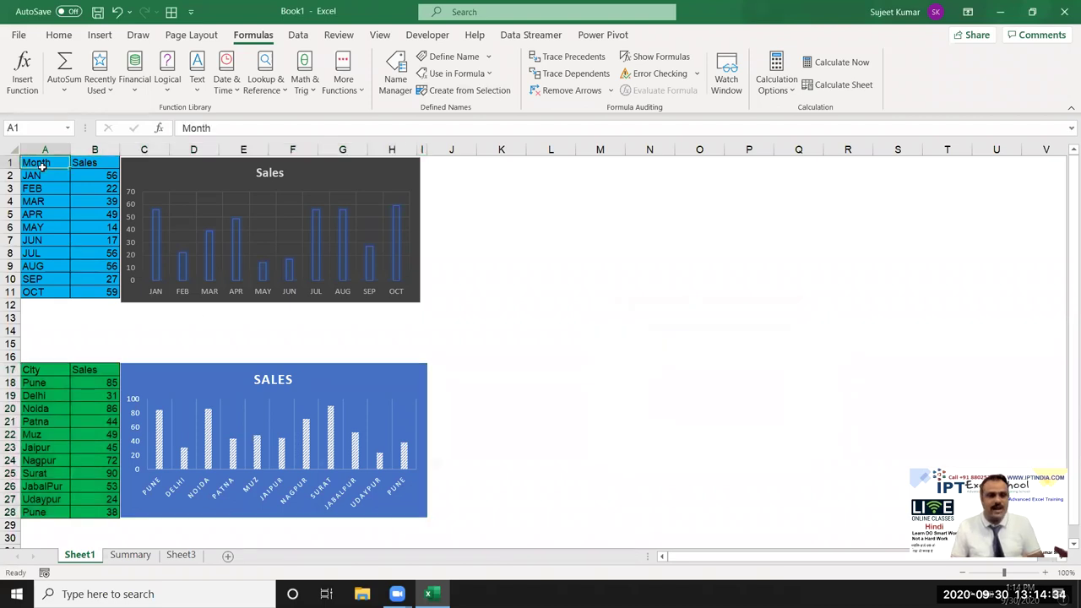
pyautogui.click(130, 555)
pyautogui.click(250, 313)
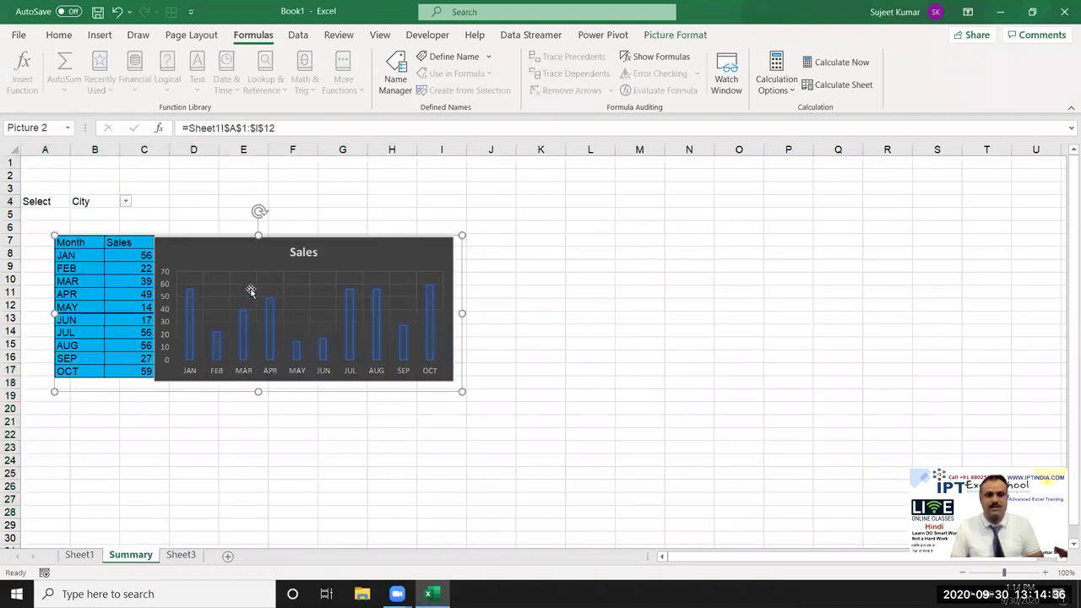
# Step: Try changing the picture reference's last row digit to 3, then undo the change
pyautogui.click(289, 128)
pyautogui.press('BackSpace')
pyautogui.write('3')
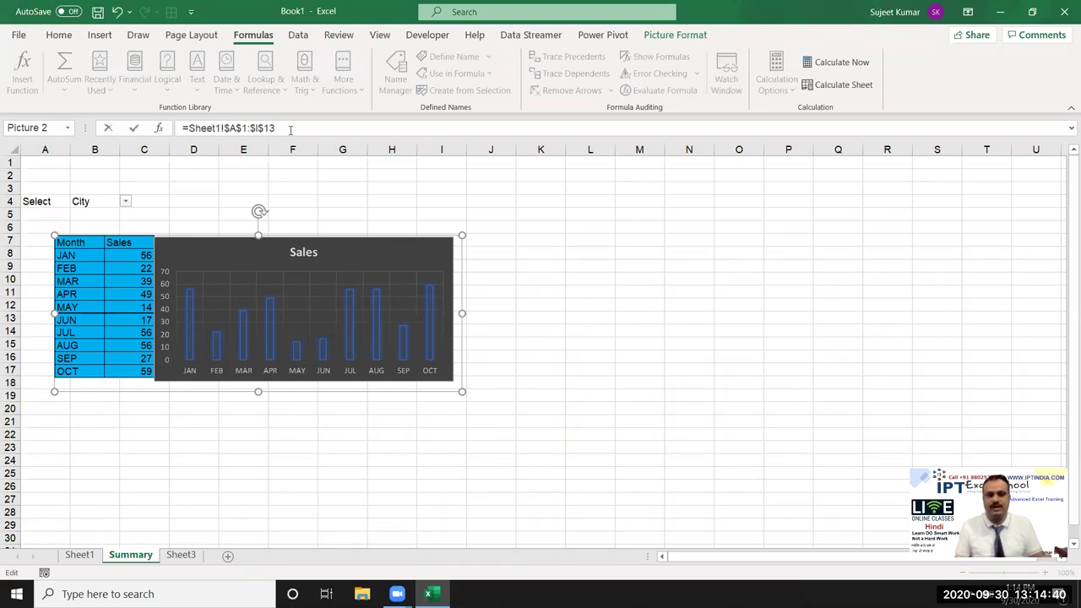
pyautogui.press('Return')
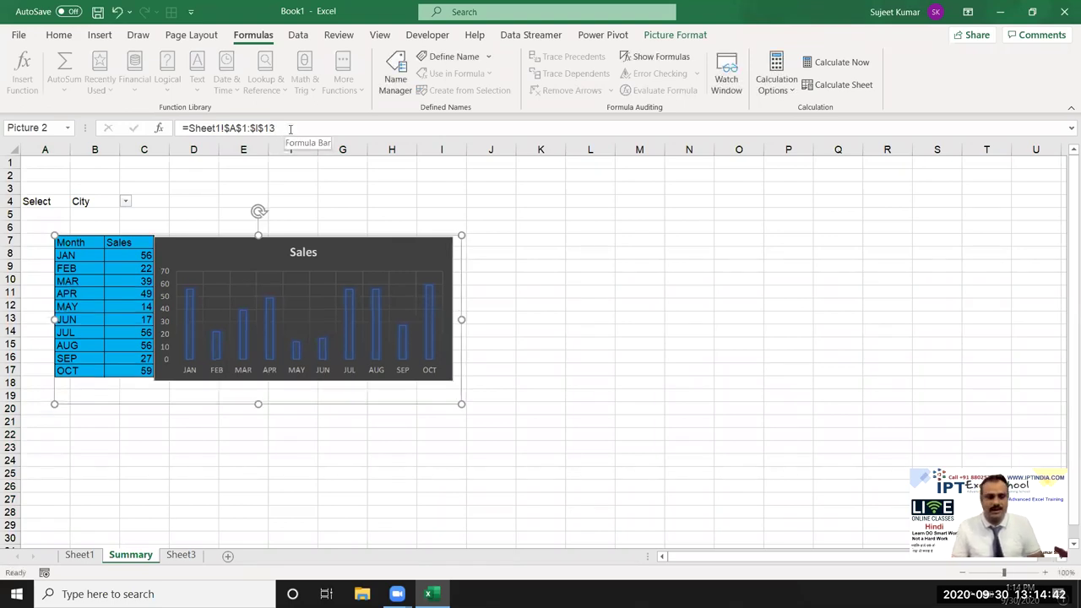
pyautogui.hotkey('ctrl', 'z')
# Step: Set the picture's link formula to =Month, then reselect it and change it to =City
pyautogui.moveTo(284, 128); pyautogui.dragTo(199, 133)
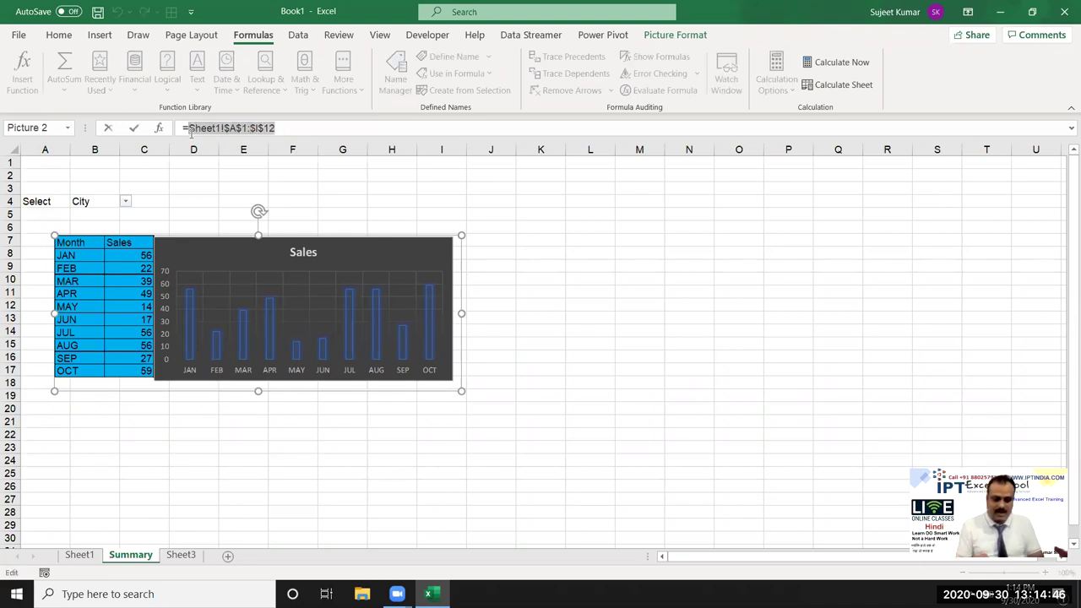
pyautogui.write('Mon')
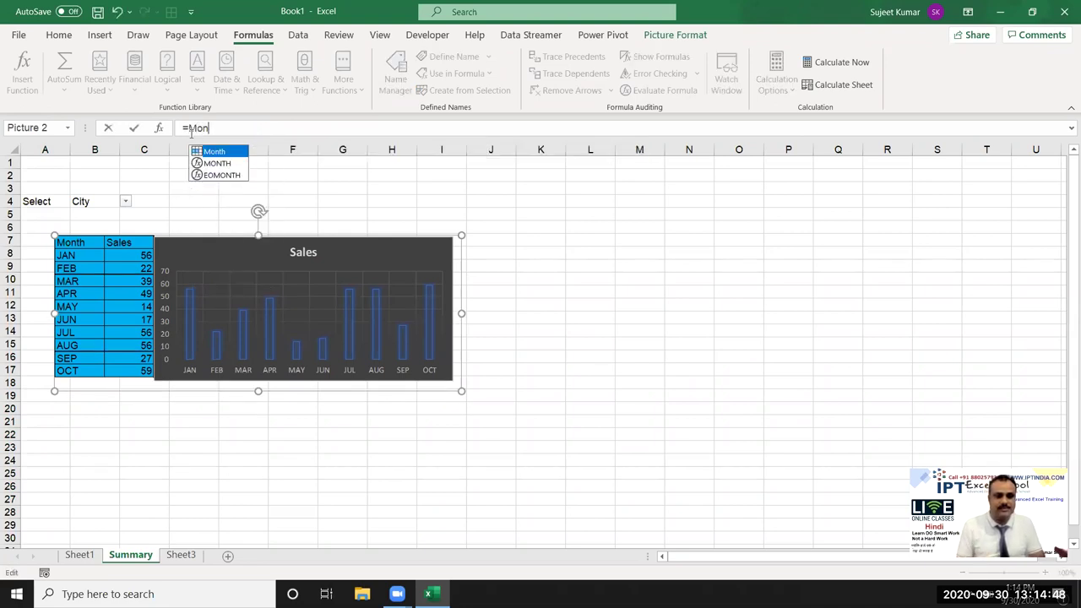
pyautogui.write('th')
pyautogui.press('Return')
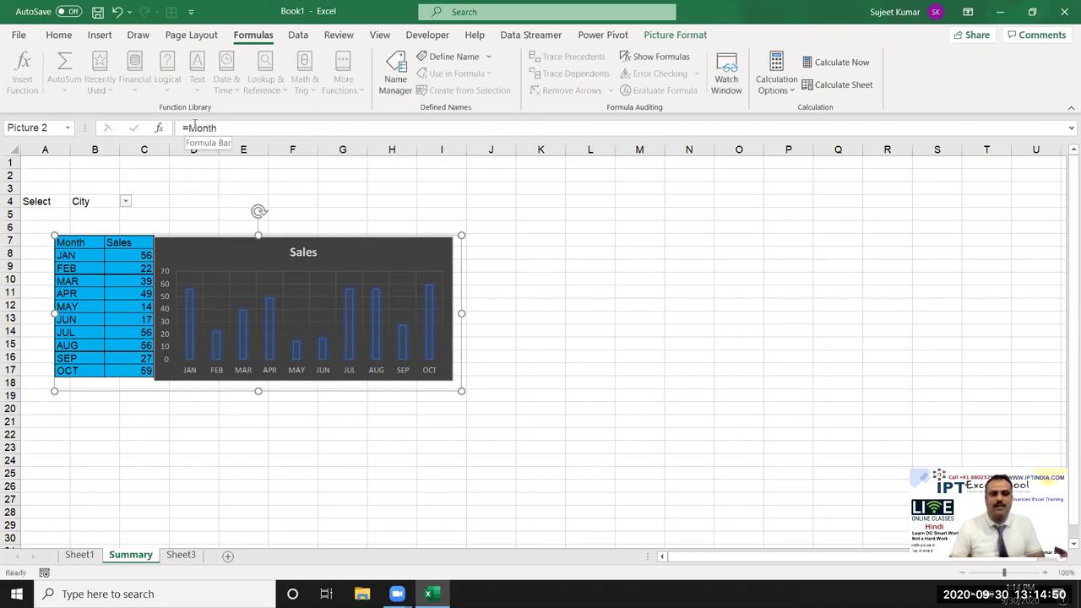
pyautogui.click(193, 438)
pyautogui.click(181, 356)
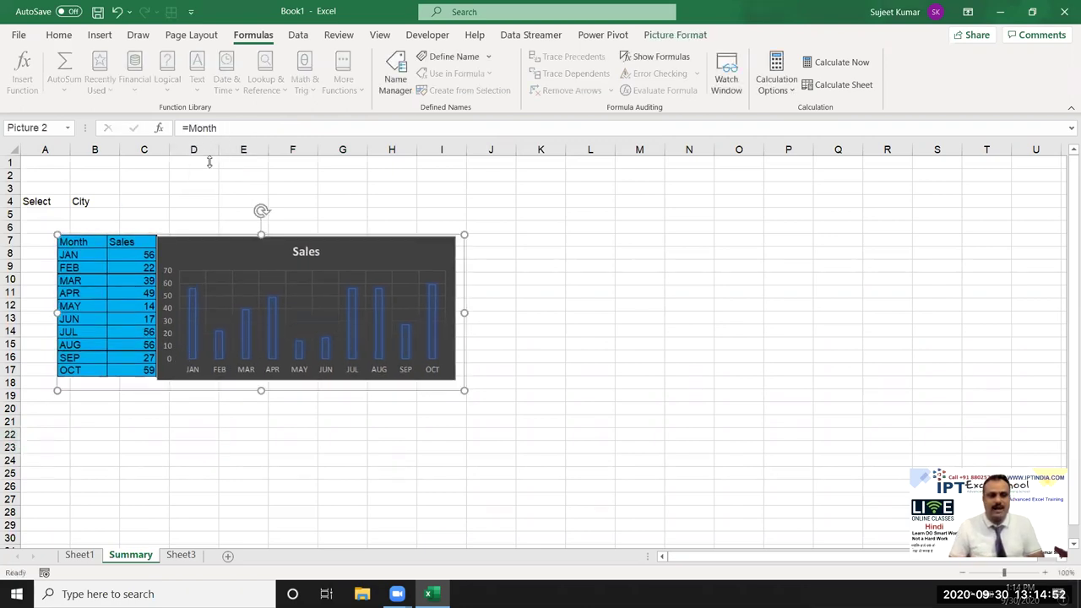
pyautogui.doubleClick(212, 127)
pyautogui.write('City')
pyautogui.press('Return')
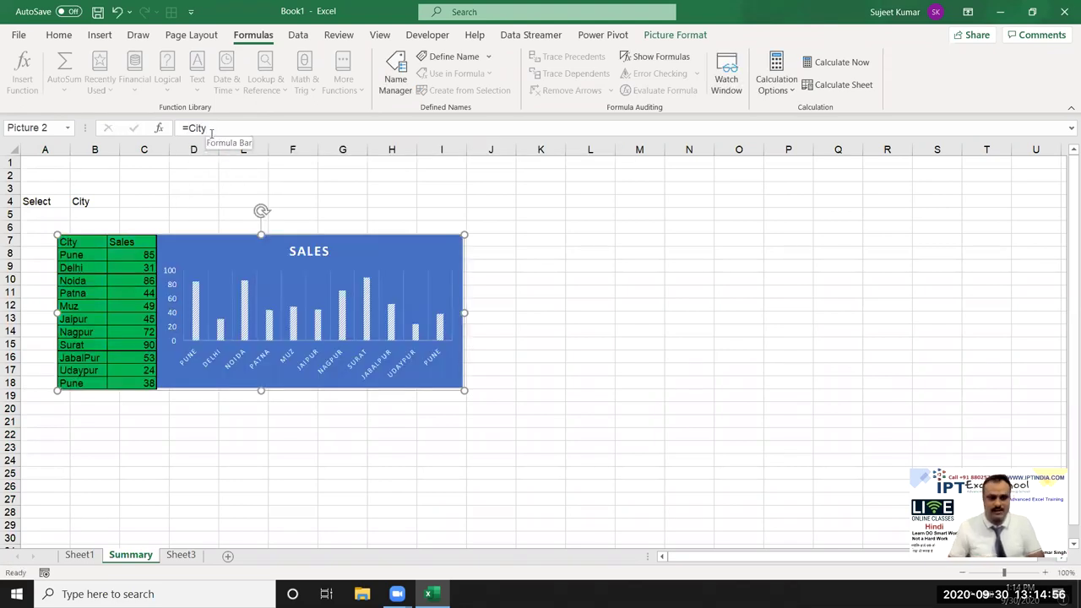
# Step: Recommit the =City link formula and return to Sheet1's Month table
pyautogui.click(212, 129)
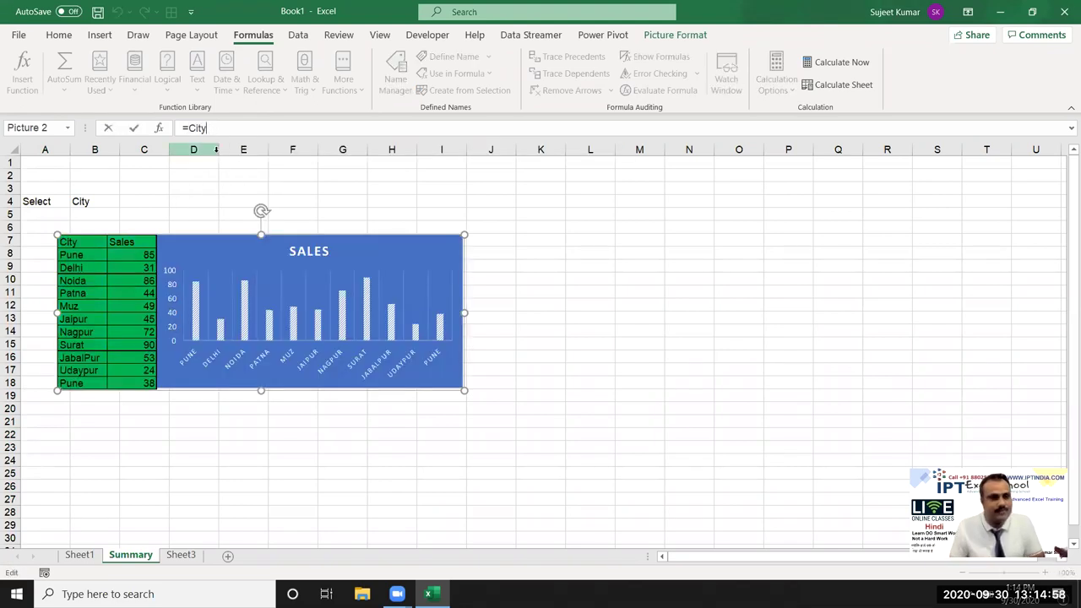
pyautogui.doubleClick(196, 128)
pyautogui.press('Return')
pyautogui.click(80, 555)
pyautogui.click(76, 329)
# Step: Select the Month table-and-chart block, then open and cancel the New Name dialog
pyautogui.moveTo(38, 162); pyautogui.dragTo(429, 307)
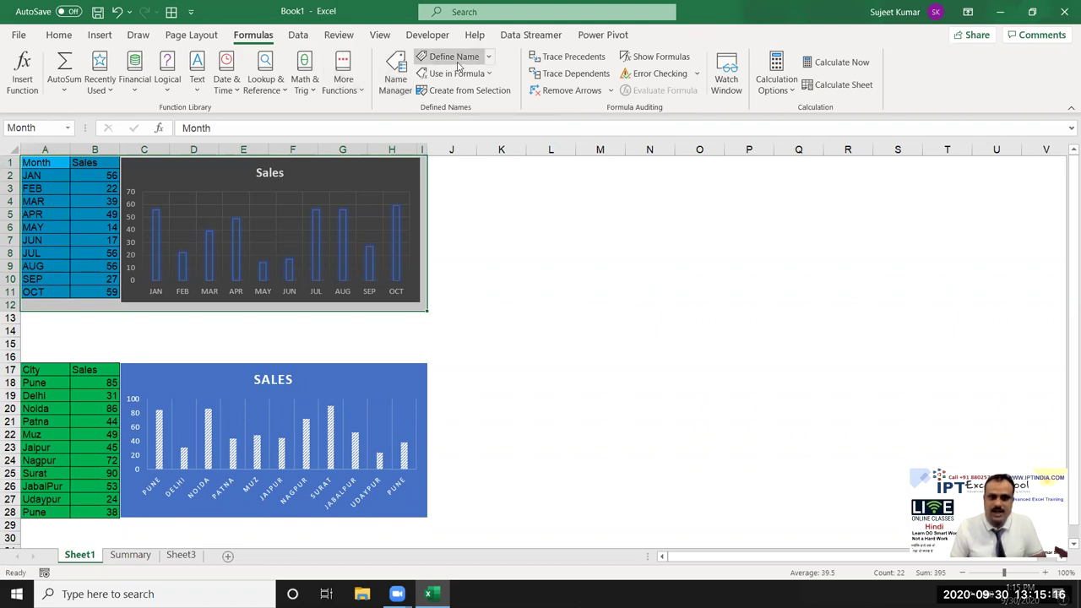
pyautogui.click(426, 57)
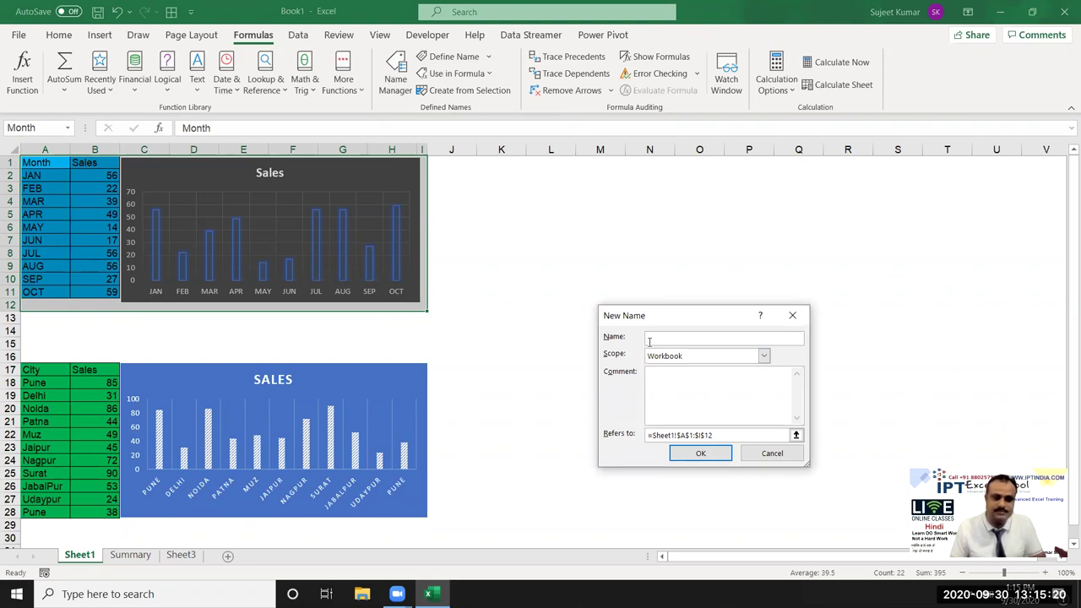
pyautogui.press('Escape')
# Step: Select part of the City table, click L17, and move to the empty Sheet3
pyautogui.moveTo(32, 369); pyautogui.dragTo(95, 460)
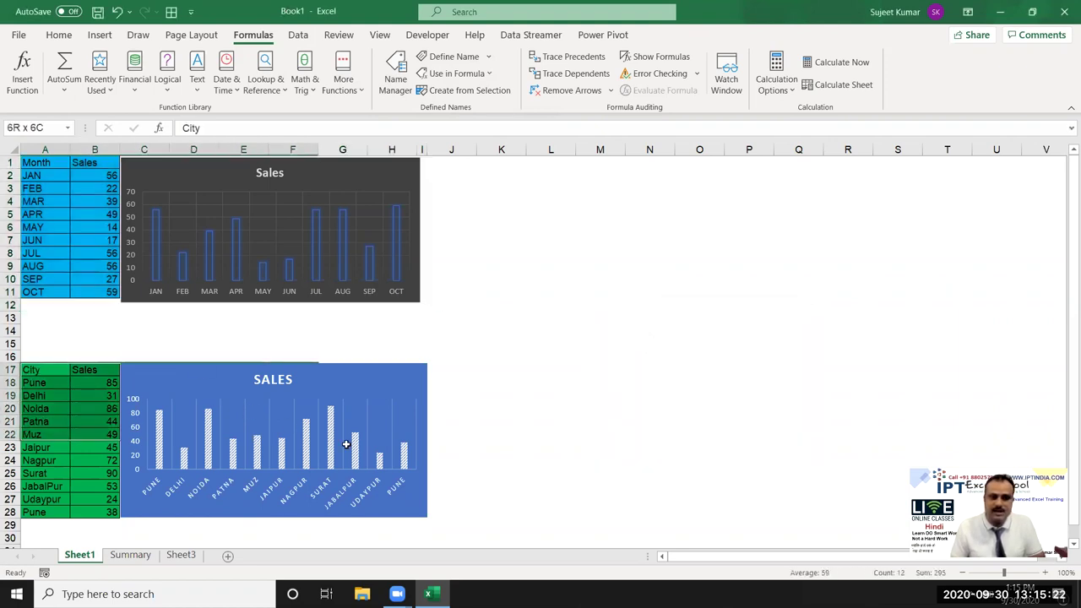
pyautogui.click(549, 371)
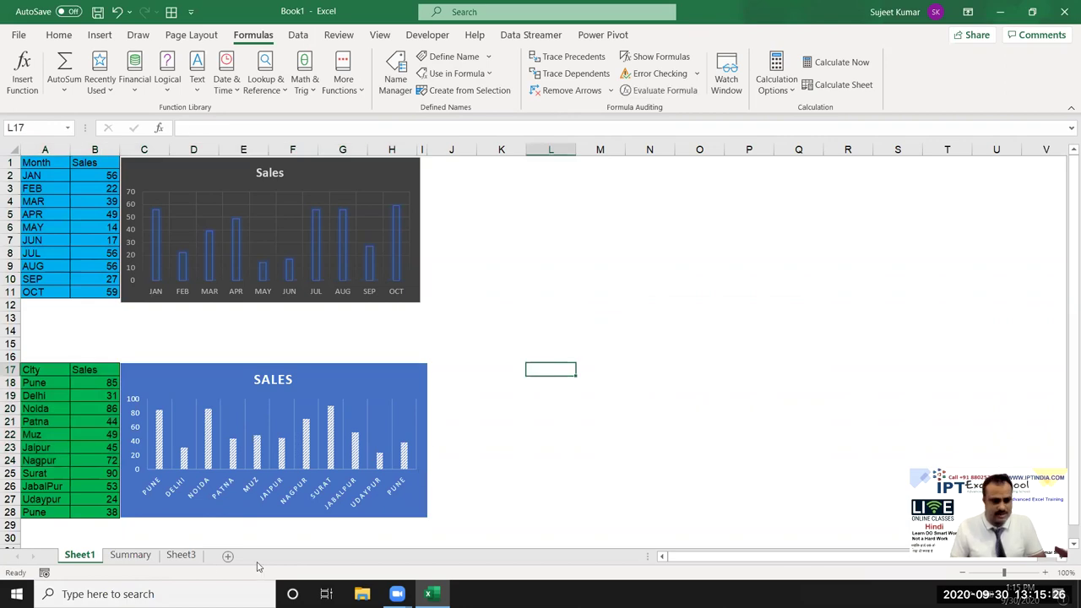
pyautogui.click(180, 555)
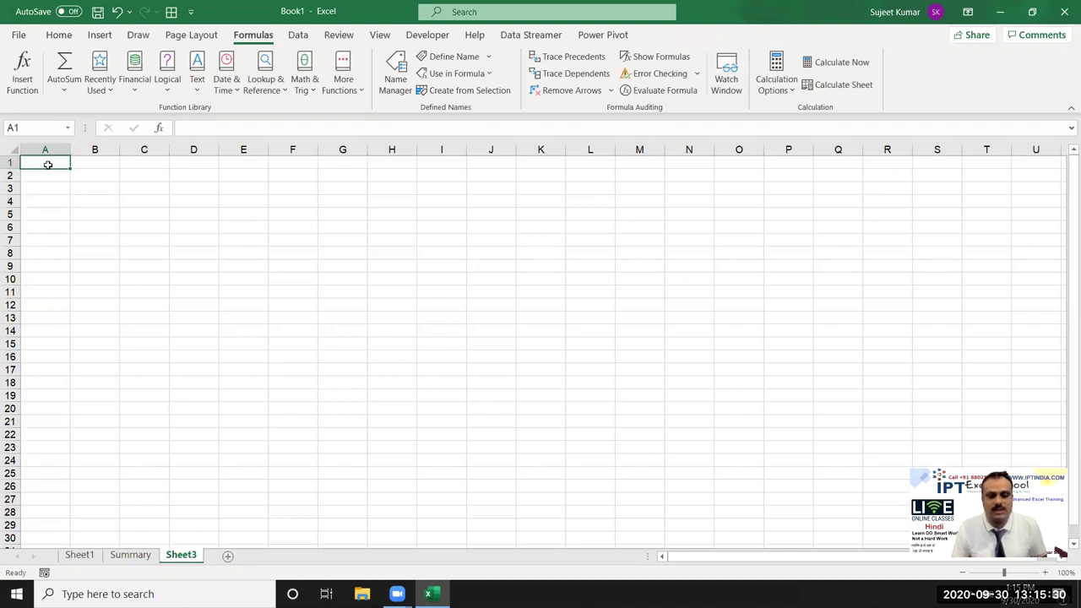
# Step: Try =a1 and =a1:D10 in cell E12, cancelling both entries
pyautogui.click(245, 311)
pyautogui.write('=')
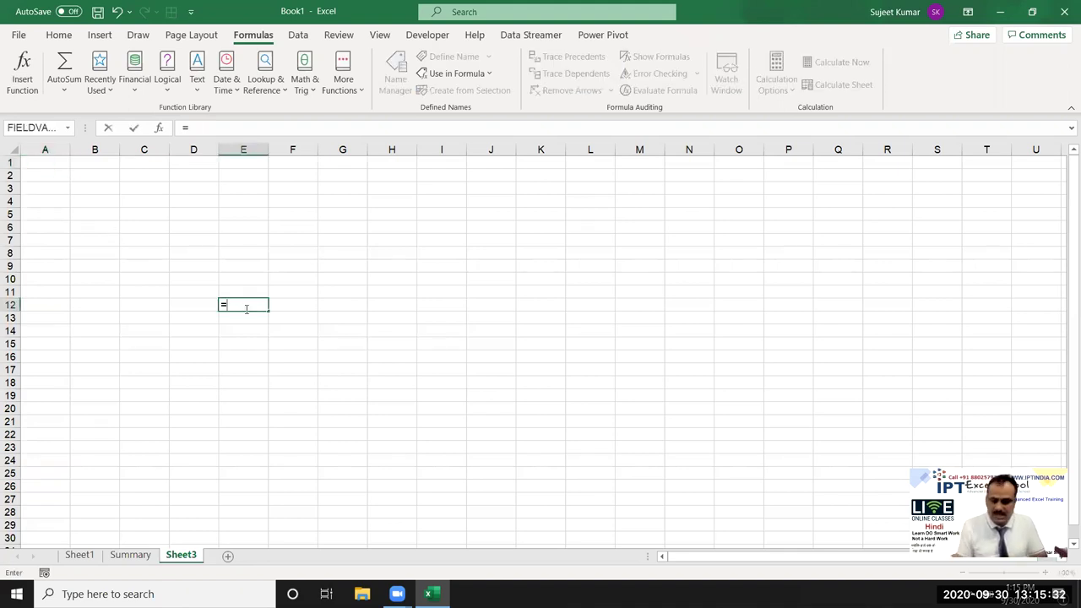
pyautogui.write('a1')
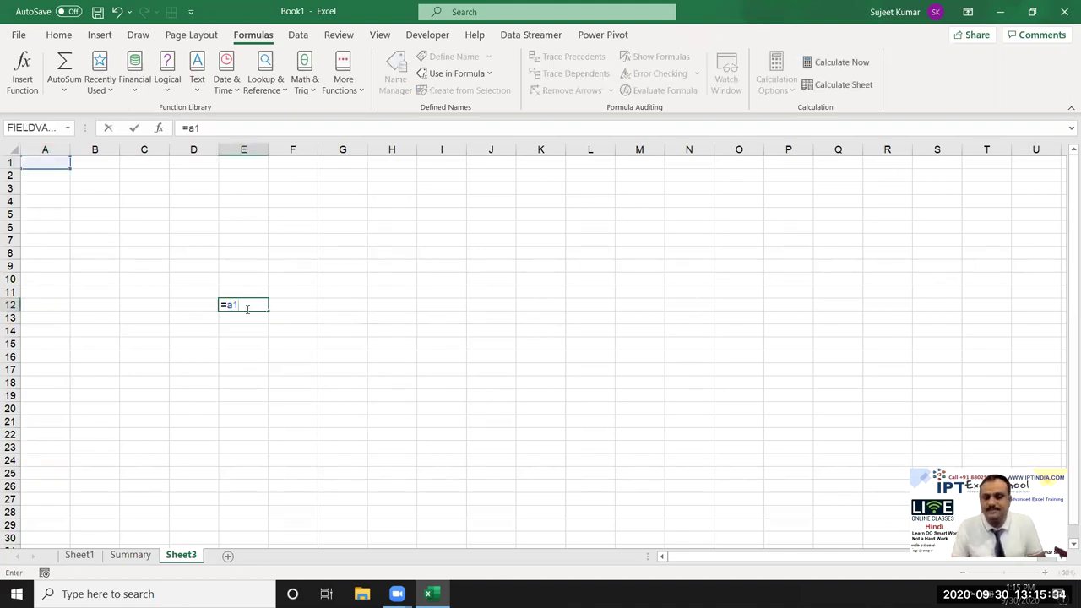
pyautogui.press('Escape')
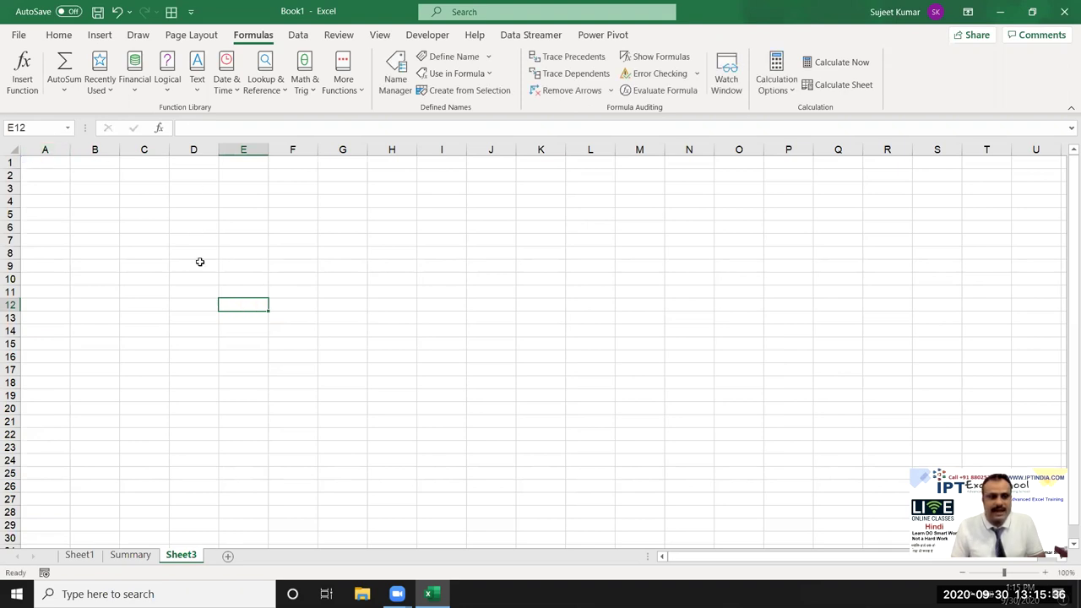
pyautogui.write('=a1:D10')
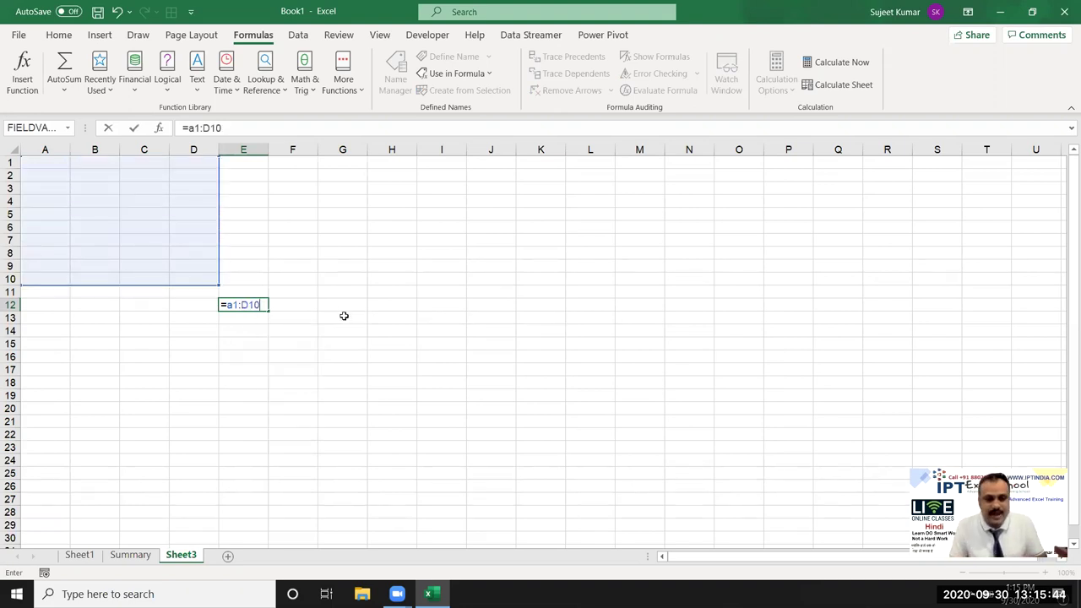
pyautogui.press('Escape')
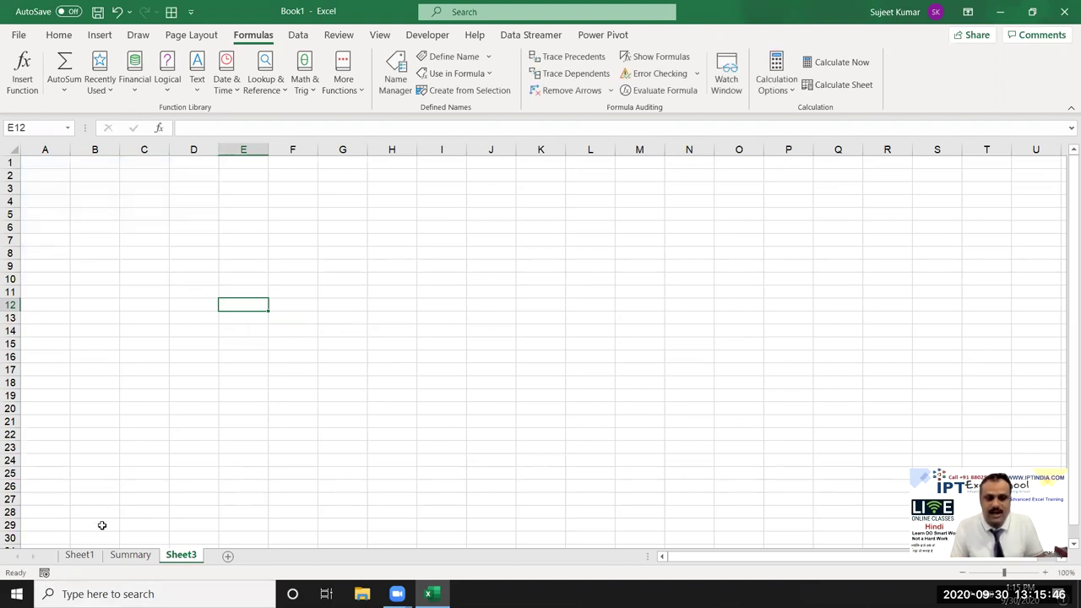
# Step: Enter =Sheet1!A1:B11 in E12 to pull in the Month/Sales table
pyautogui.write('=')
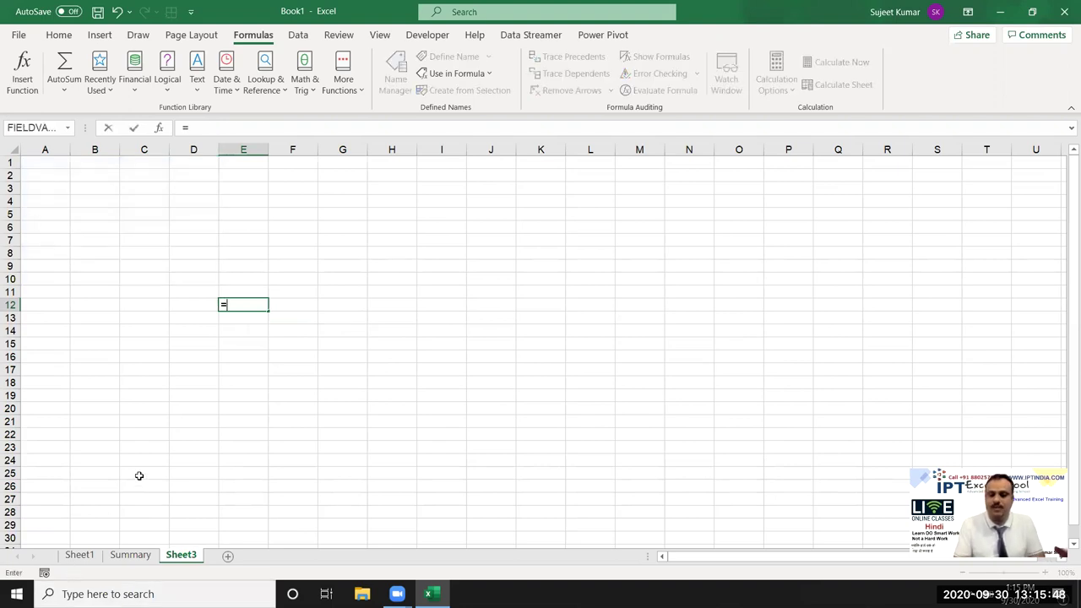
pyautogui.click(80, 555)
pyautogui.moveTo(38, 162); pyautogui.dragTo(92, 292)
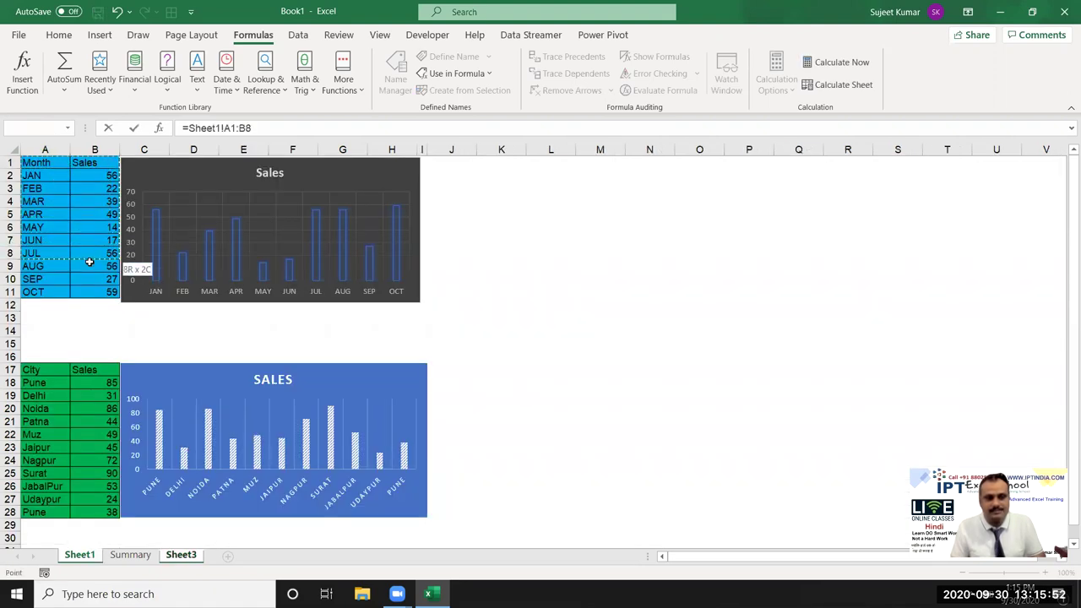
pyautogui.press('Return')
# Step: Inspect and delete E12's formula, then select A1:C8 and start defining a name
pyautogui.click(246, 304)
pyautogui.doubleClick(246, 304)
pyautogui.moveTo(309, 305)
pyautogui.mouseDown()
pyautogui.moveTo(230, 301)
pyautogui.moveTo(296, 447)
pyautogui.mouseUp()
pyautogui.press('Escape')
pyautogui.press('Delete')
pyautogui.moveTo(46, 163)
pyautogui.mouseDown()
pyautogui.moveTo(92, 188)
pyautogui.moveTo(130, 244)
pyautogui.moveTo(167, 255)
pyautogui.mouseUp()
pyautogui.click(453, 57)
pyautogui.write('Data')
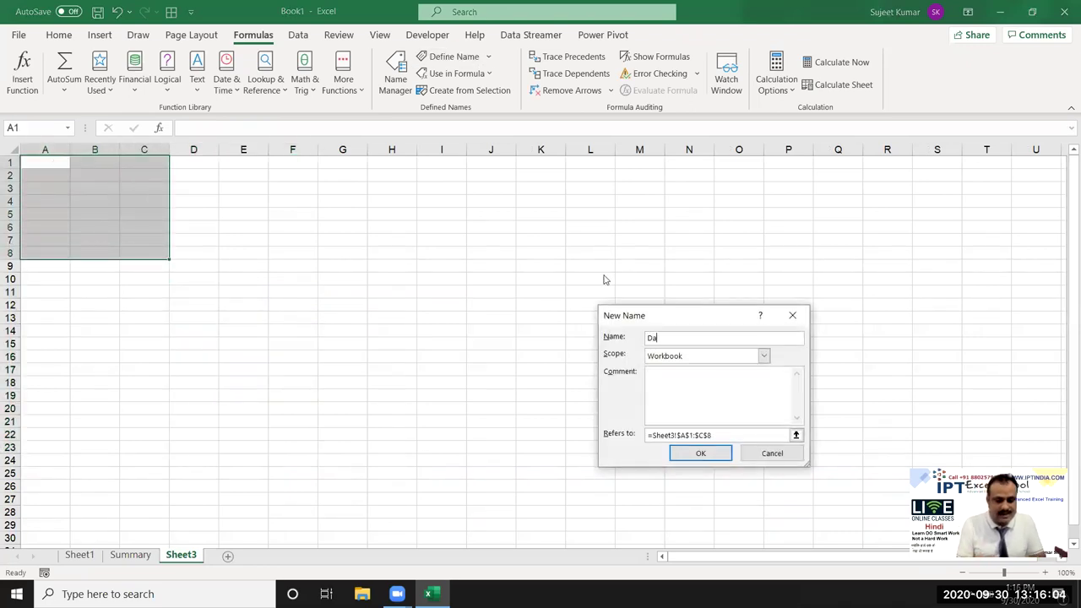
# Step: Confirm the name Data for A1:C8, test =SUM(Data in H9, cancel, then return to Sheet1
pyautogui.click(709, 455)
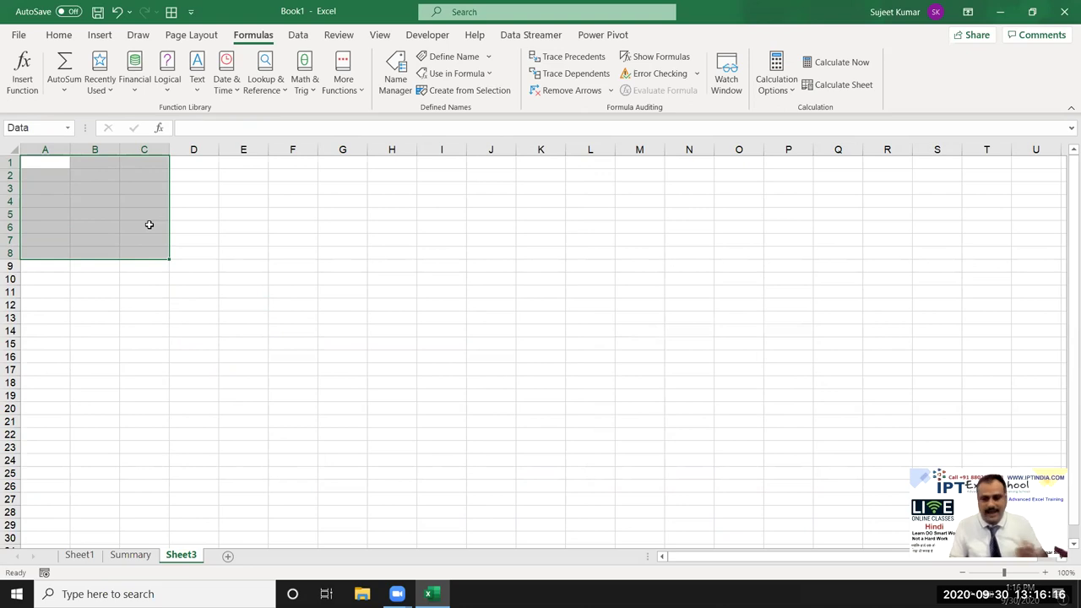
pyautogui.click(387, 265)
pyautogui.write('=sum')
pyautogui.press('Tab')
pyautogui.write('da')
pyautogui.press('Tab')
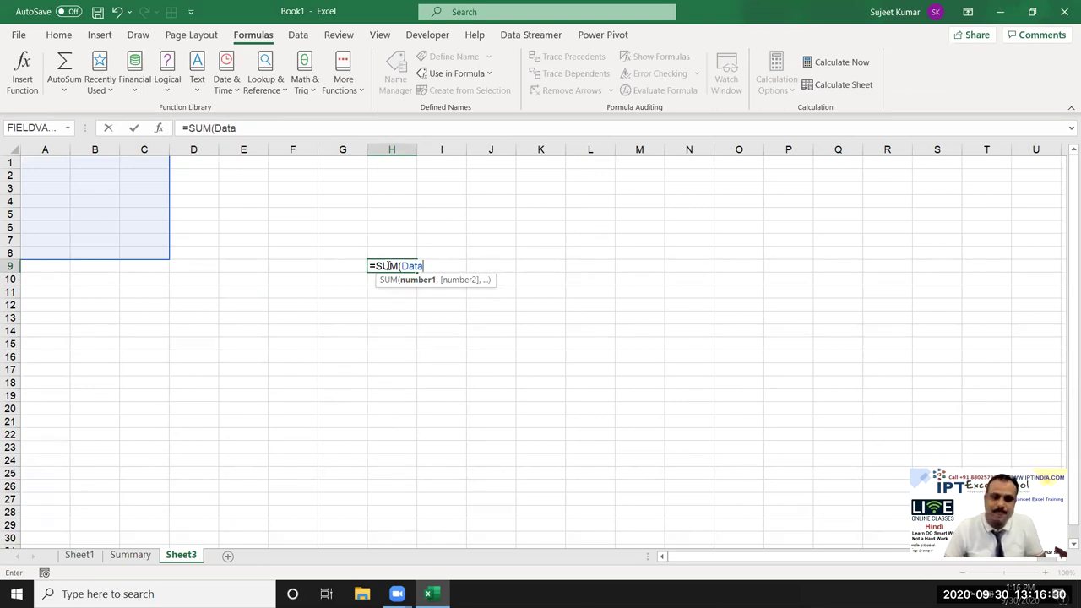
pyautogui.press('Escape')
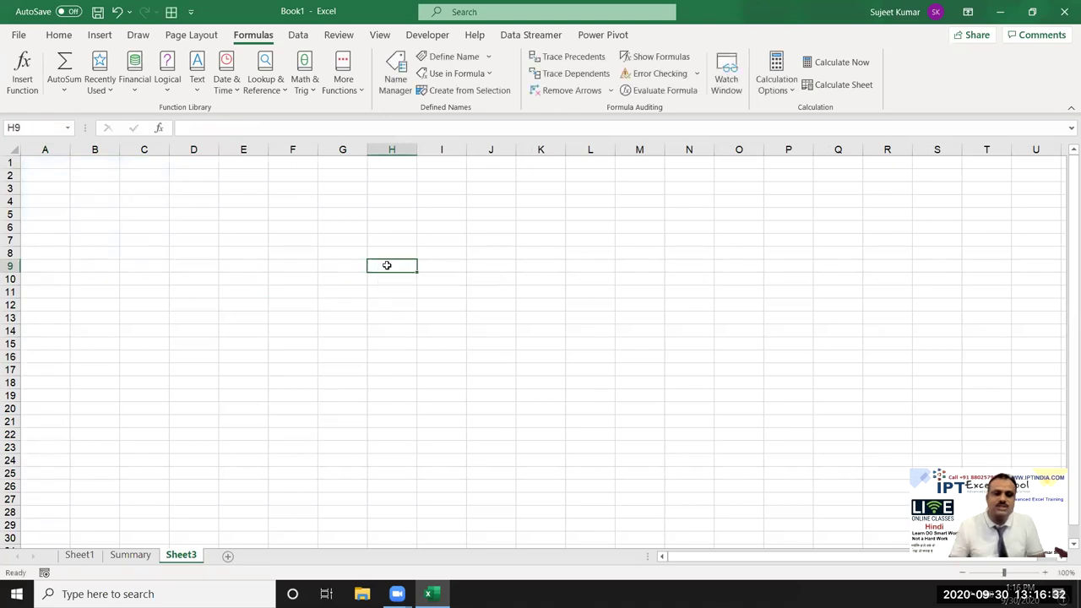
pyautogui.click(80, 555)
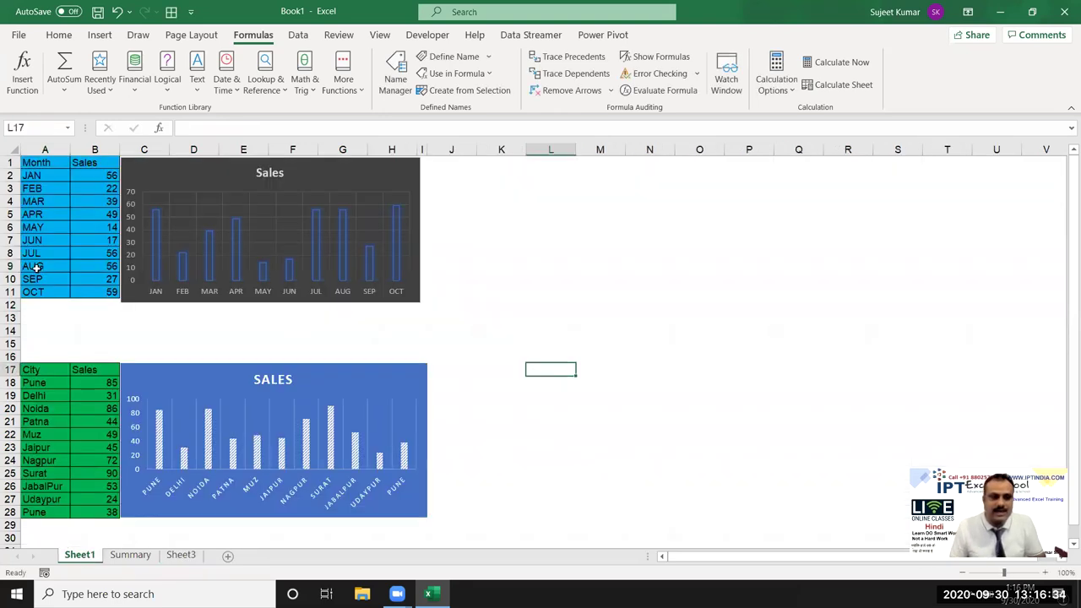
# Step: Click through cells of Sheet1's Month and City tables, then go to the Summary sheet
pyautogui.click(39, 213)
pyautogui.click(73, 457)
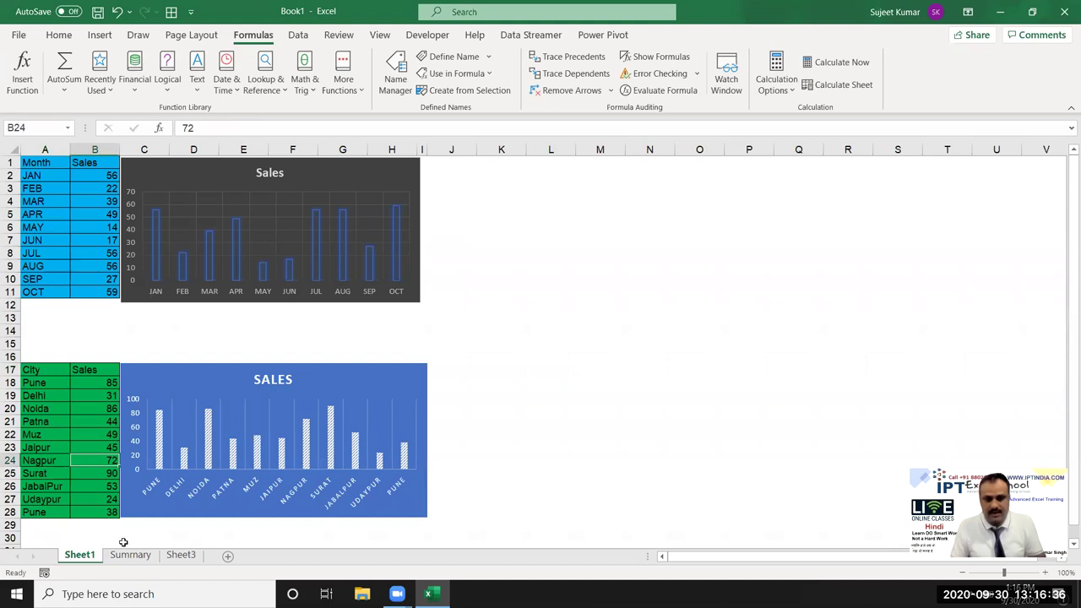
pyautogui.click(39, 382)
pyautogui.click(37, 370)
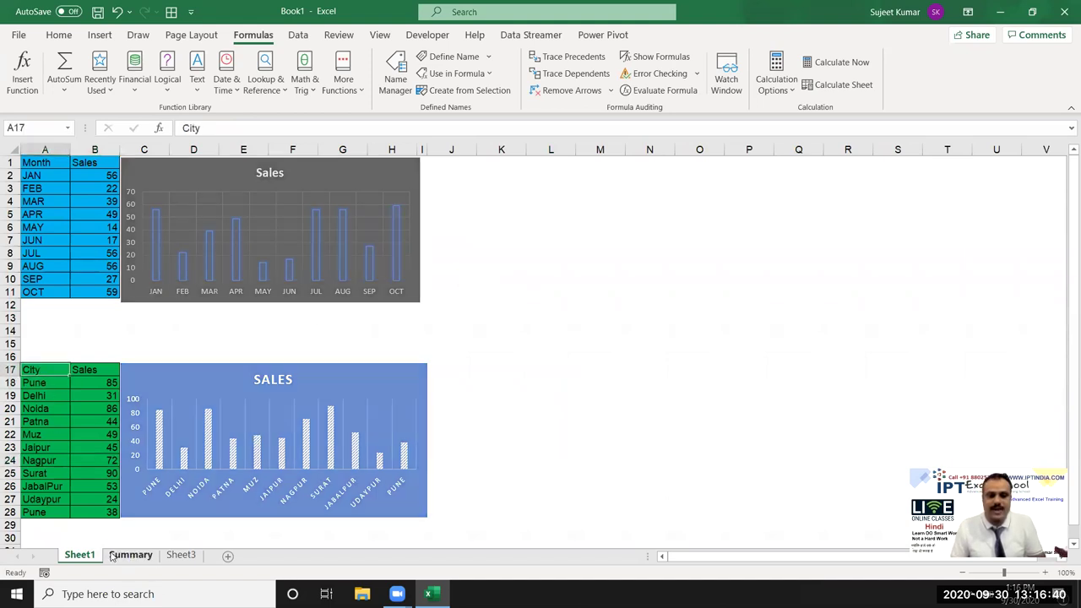
pyautogui.click(130, 555)
pyautogui.click(159, 471)
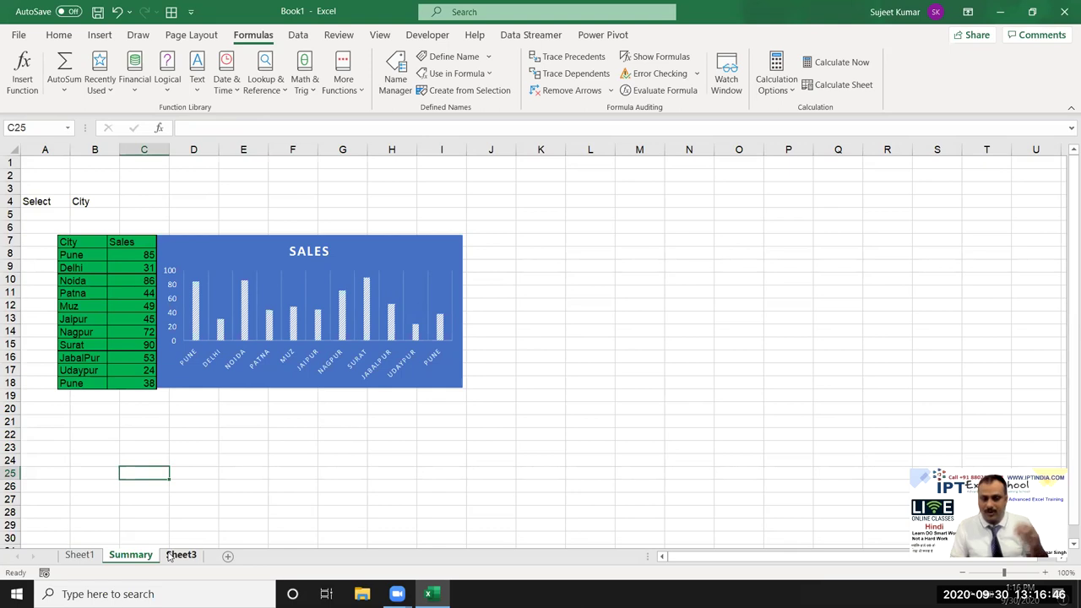
# Step: Try editing the picture's =City formula with sheet1, cancel, check Jaipur on Sheet1, and return
pyautogui.click(212, 387)
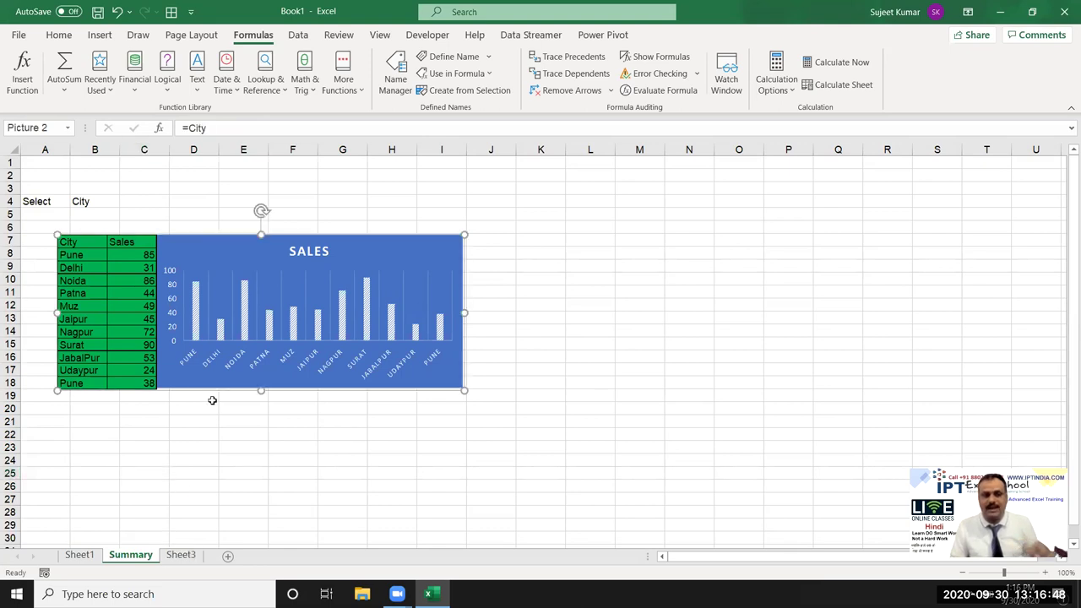
pyautogui.doubleClick(197, 127)
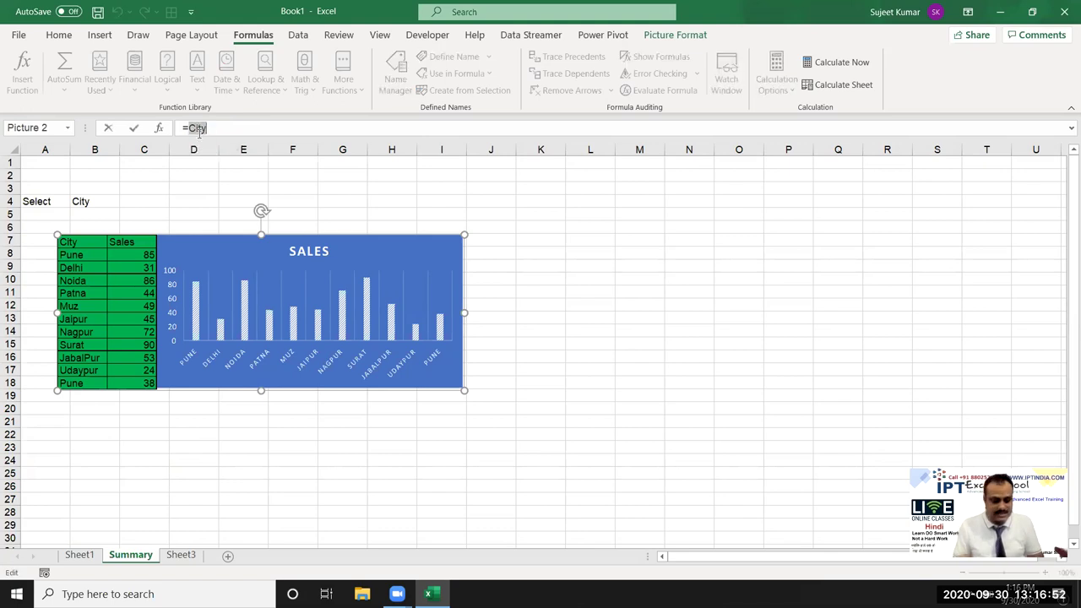
pyautogui.write('sheet')
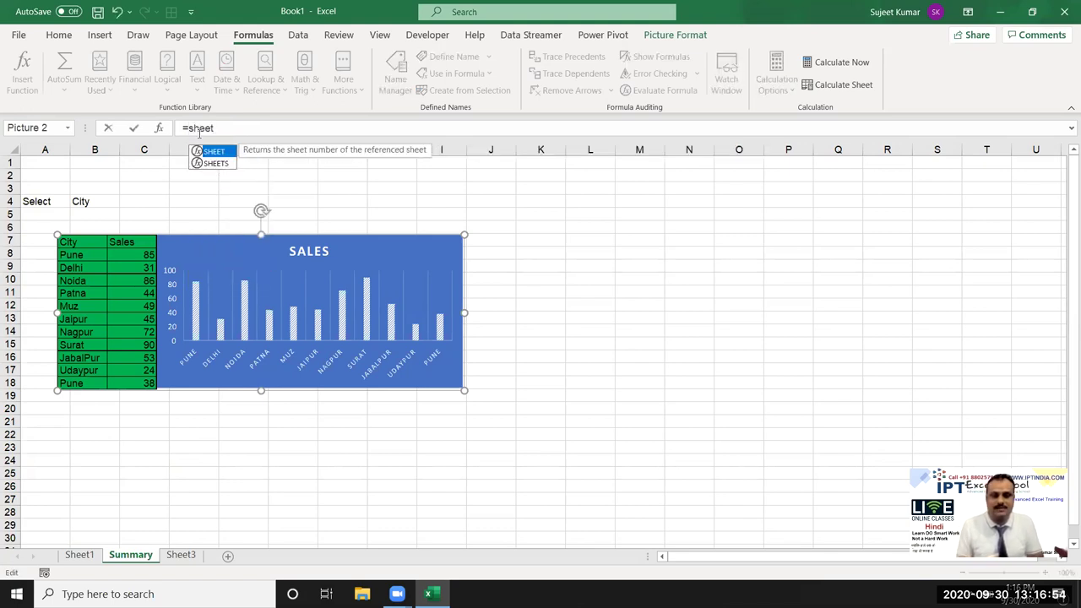
pyautogui.write('1!')
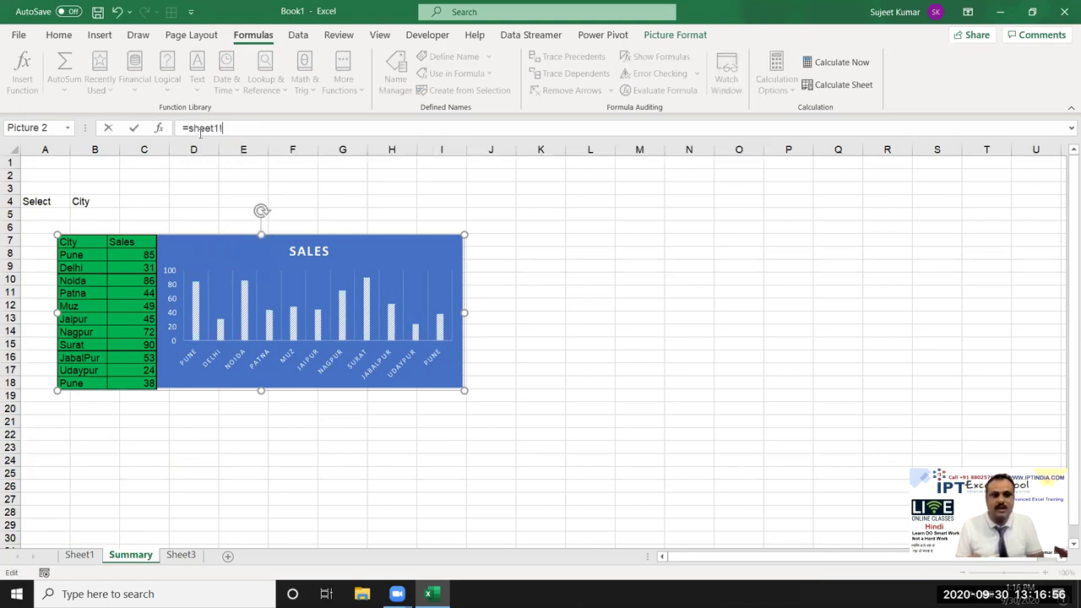
pyautogui.press('Escape')
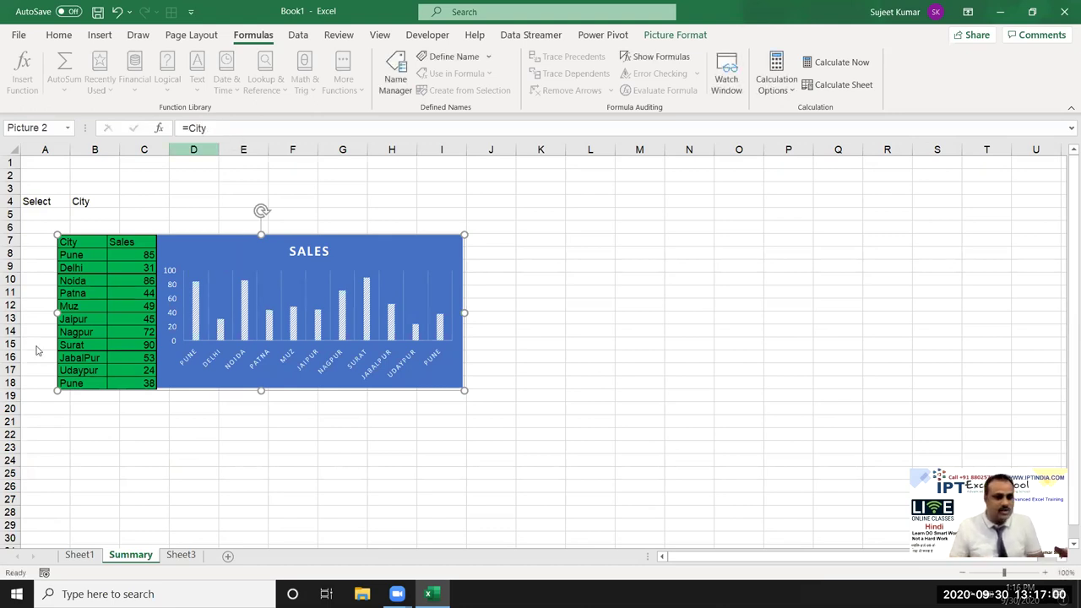
pyautogui.click(79, 554)
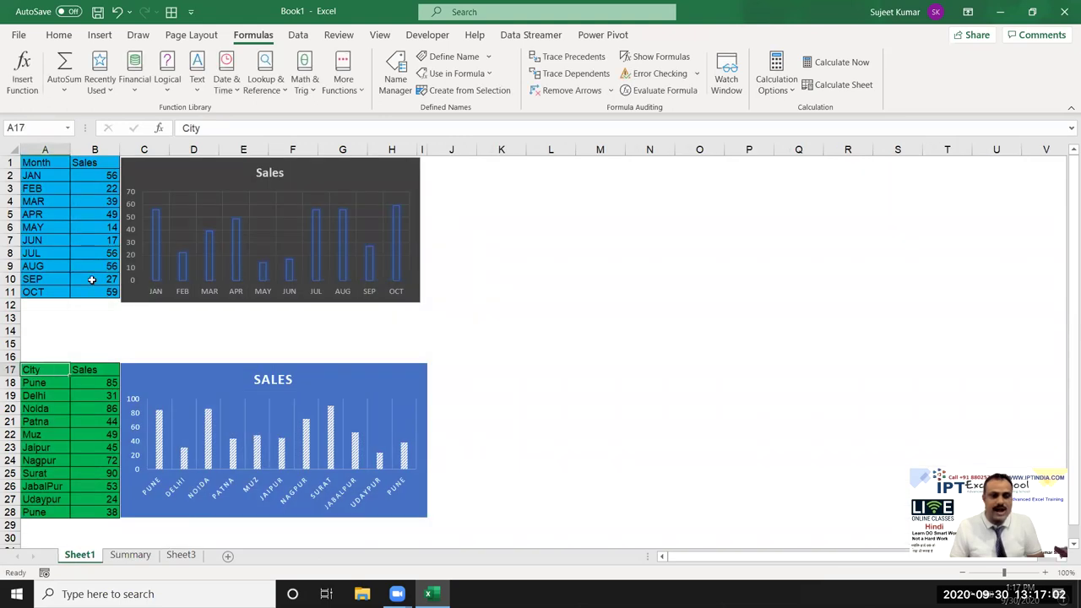
pyautogui.click(89, 201)
pyautogui.click(56, 449)
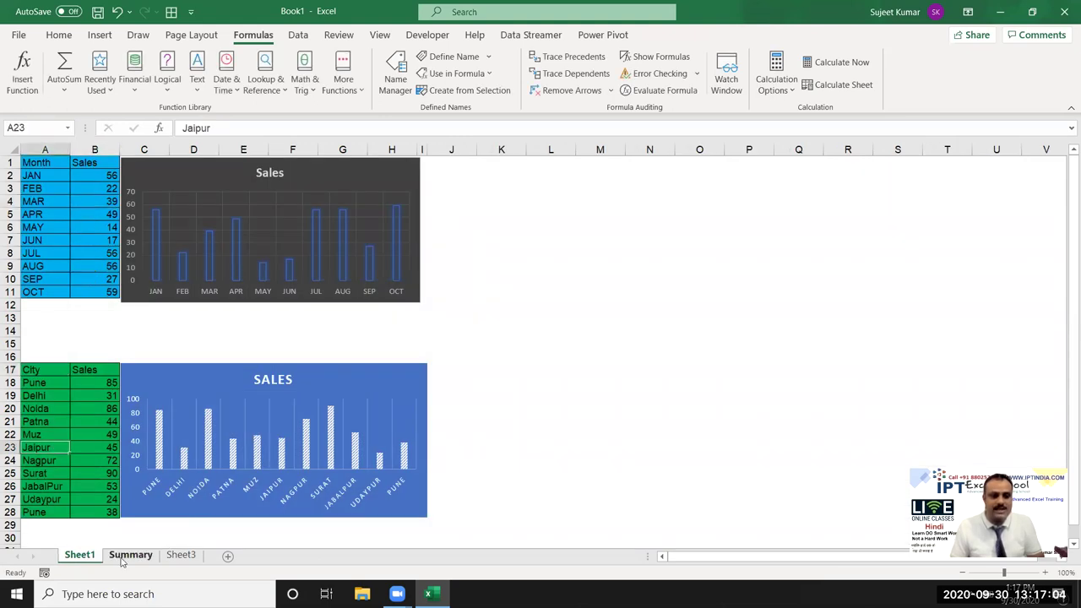
pyautogui.click(125, 555)
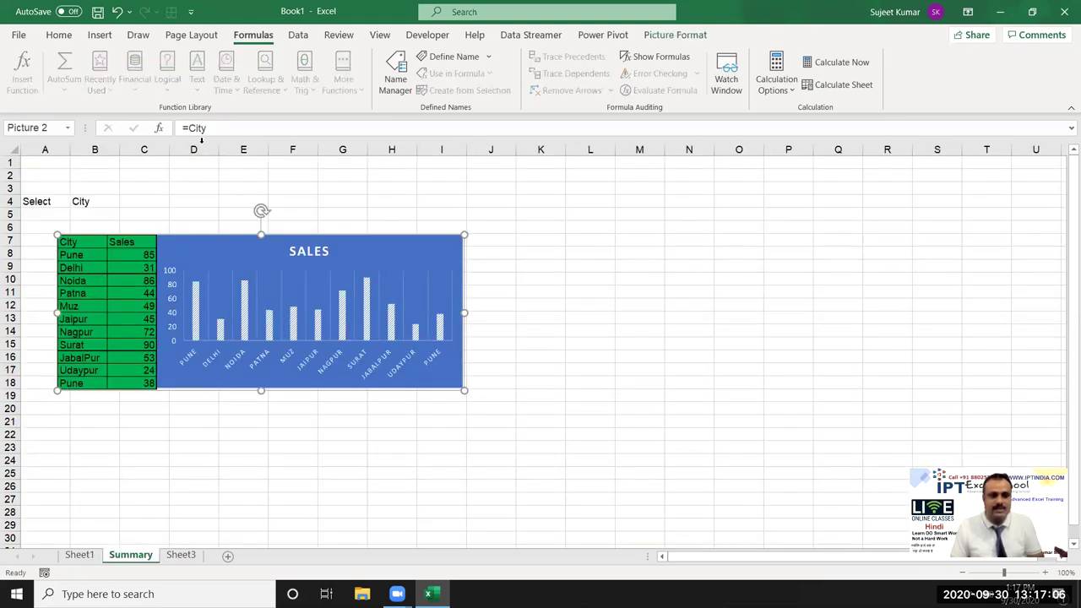
# Step: Change the linked picture's formula to =Month, then back to =City
pyautogui.click(619, 443)
pyautogui.click(442, 366)
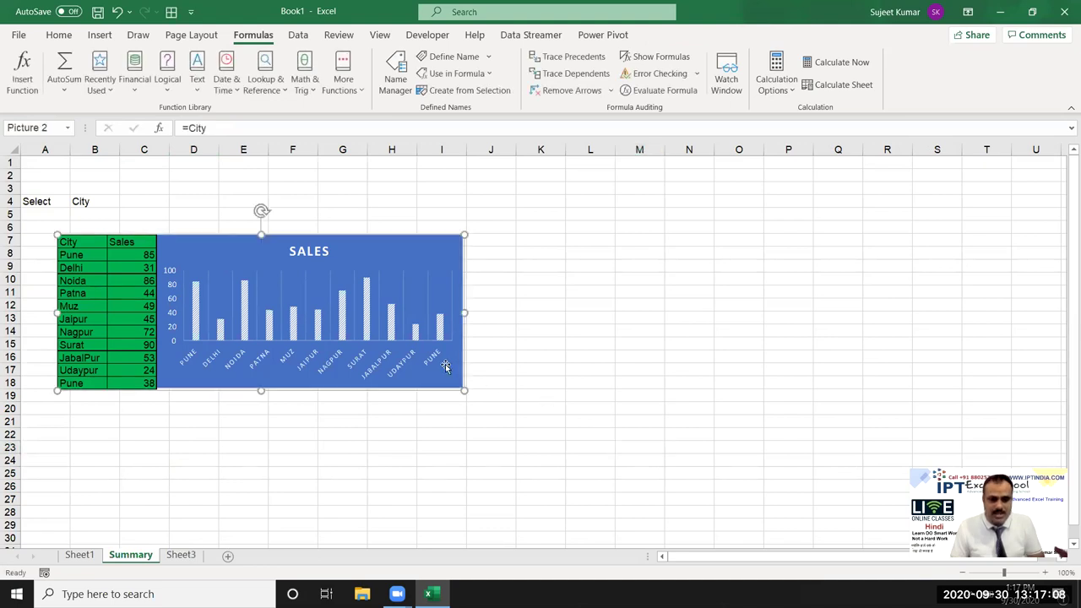
pyautogui.click(192, 127)
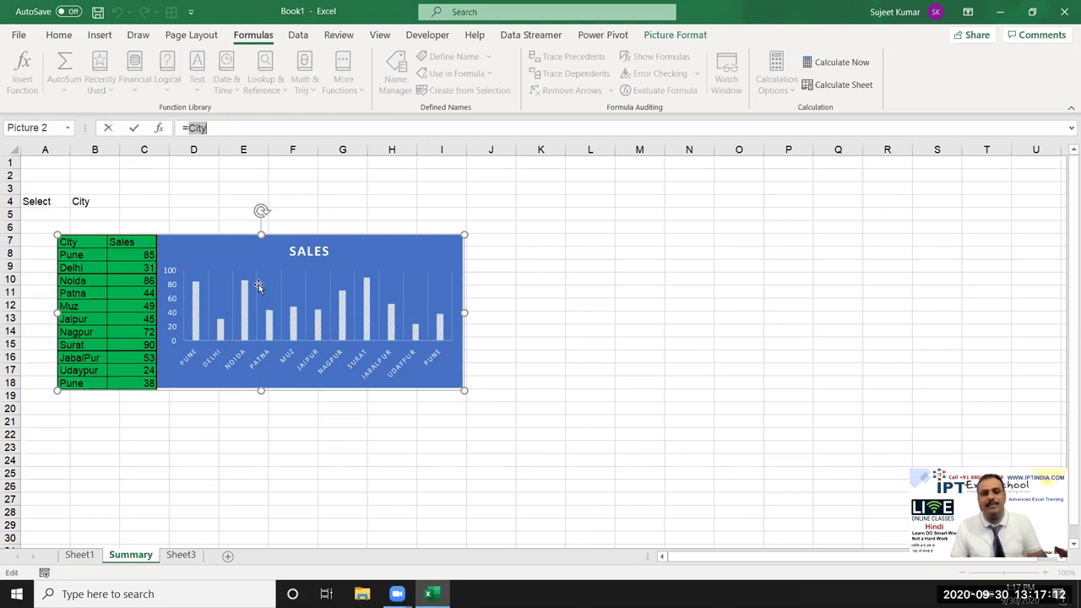
pyautogui.write('Mont')
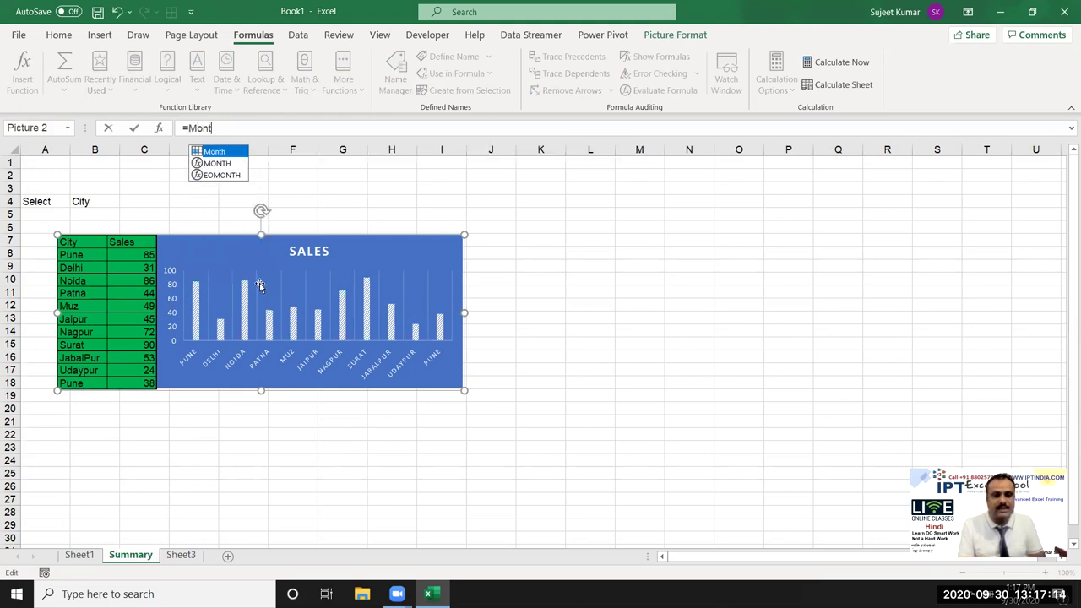
pyautogui.write('h')
pyautogui.press('Return')
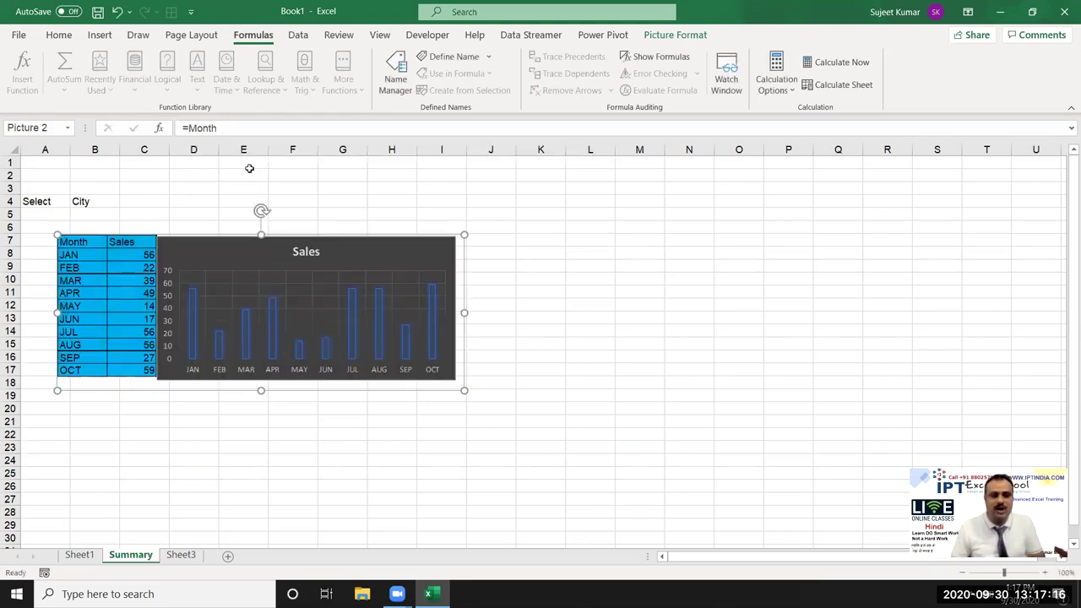
pyautogui.doubleClick(217, 127)
pyautogui.write('City')
pyautogui.press('Return')
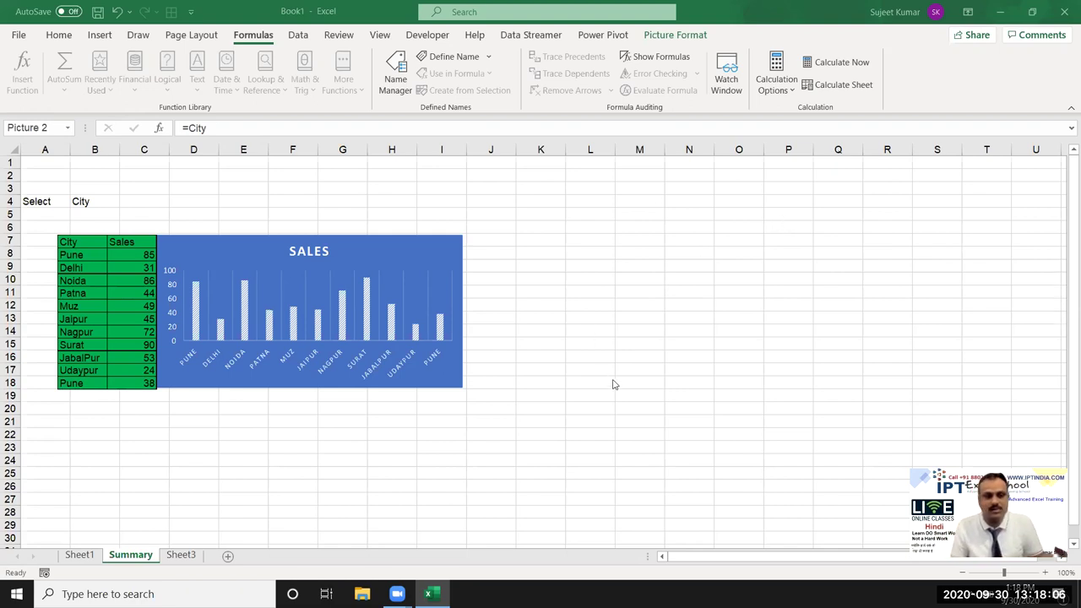
# Step: Select and deselect the linked picture a few times and check cell B4
pyautogui.click(521, 458)
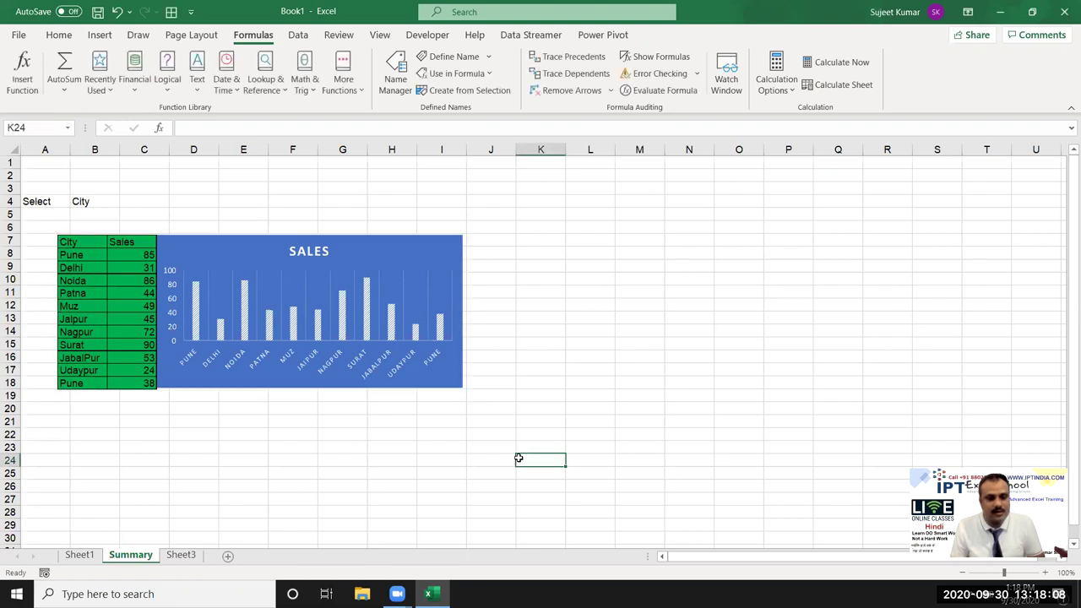
pyautogui.click(483, 408)
pyautogui.click(454, 380)
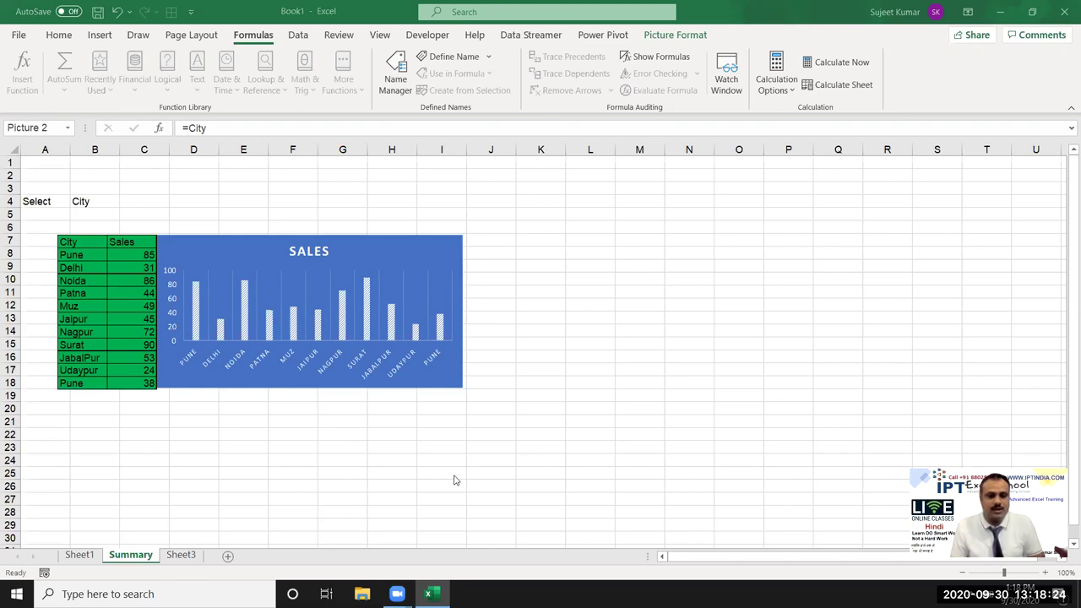
pyautogui.click(426, 447)
pyautogui.click(327, 355)
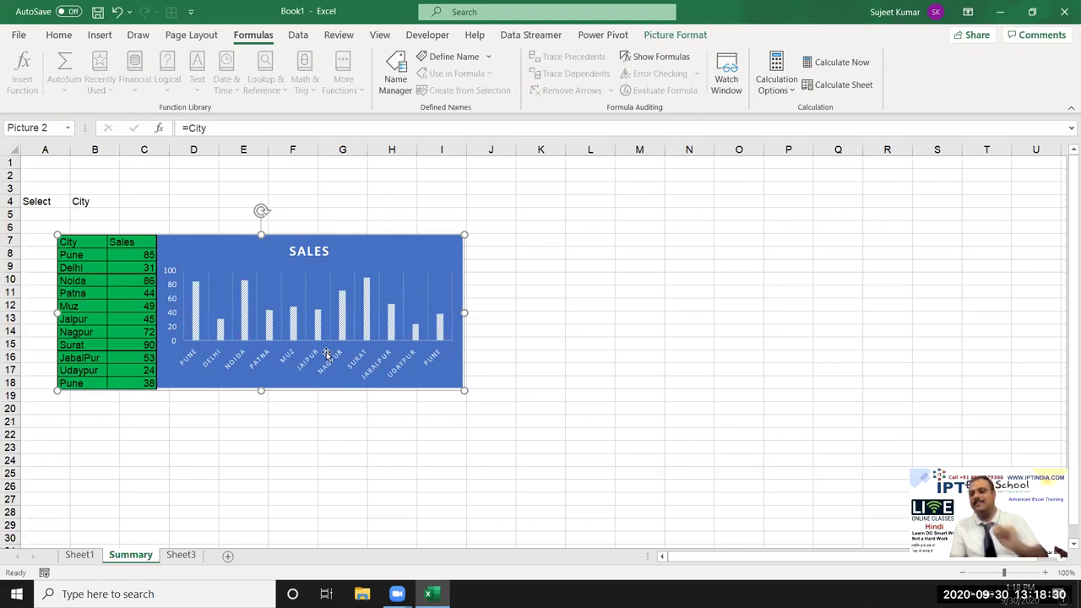
pyautogui.click(76, 202)
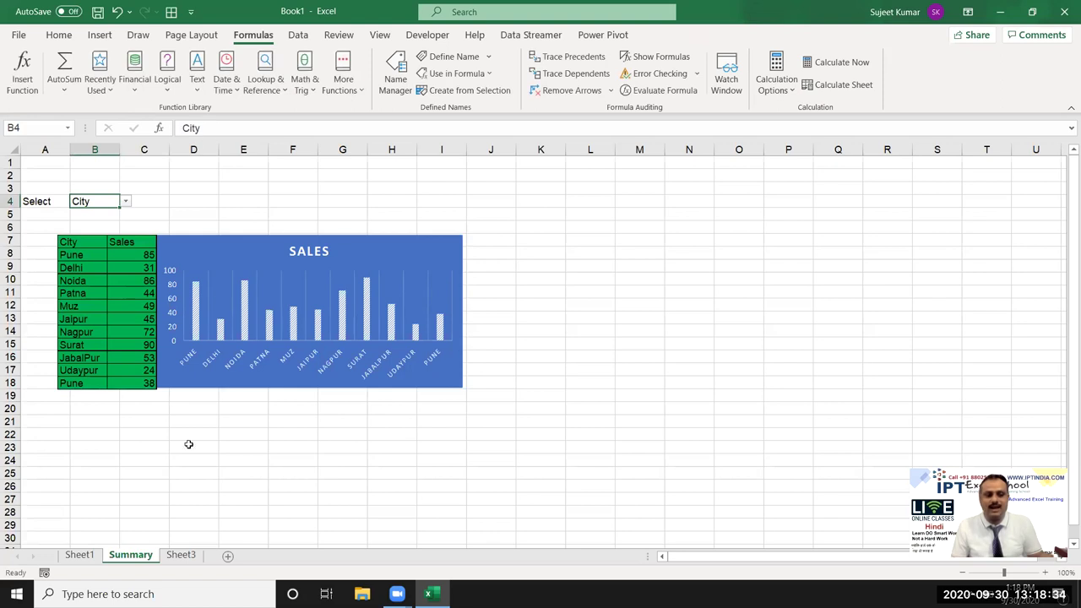
pyautogui.click(385, 478)
# Step: Change the picture's formula from =City to =Month to show the Month table
pyautogui.click(314, 382)
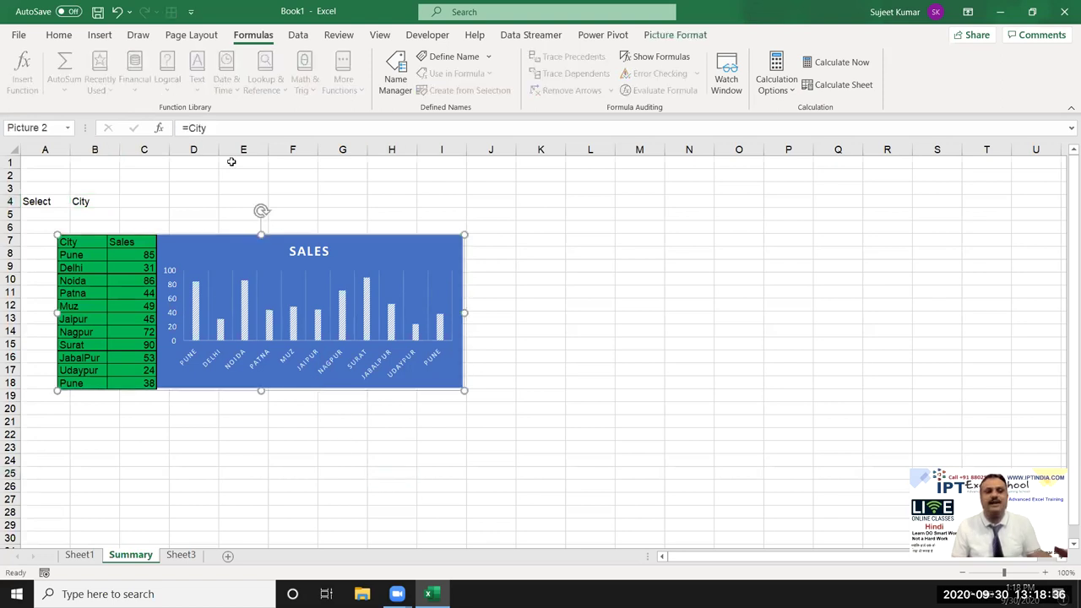
pyautogui.doubleClick(203, 128)
pyautogui.write('month')
pyautogui.press('Return')
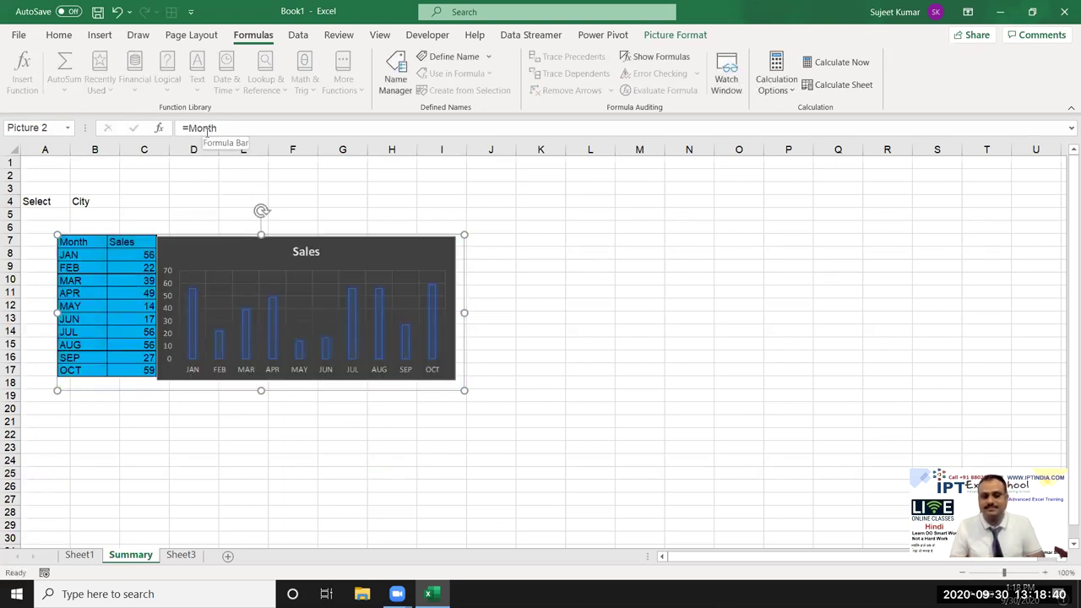
# Step: Choose Month from cell B4's dropdown
pyautogui.click(97, 201)
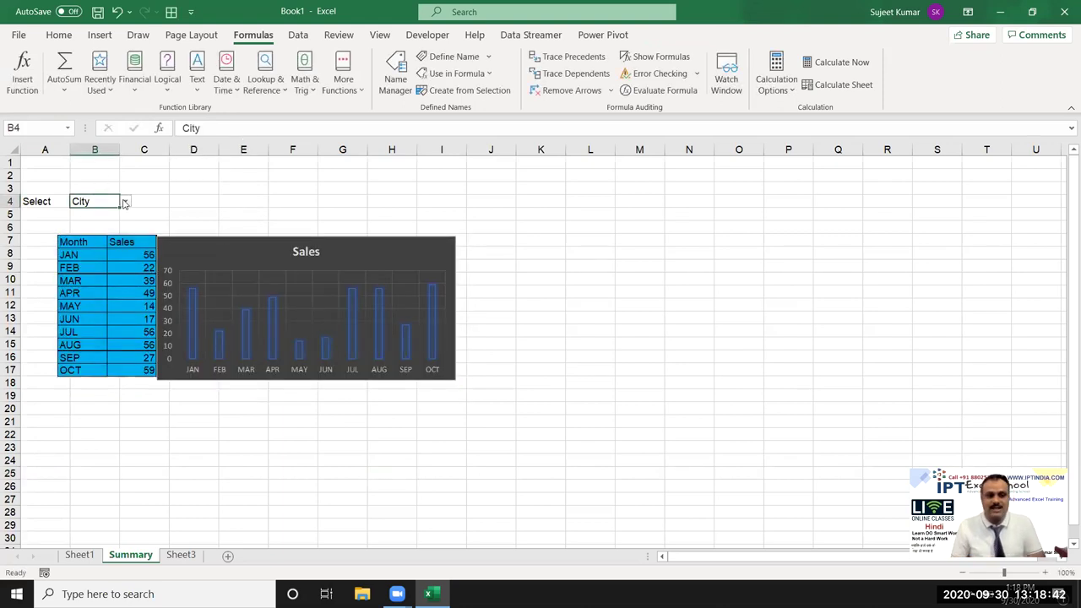
pyautogui.click(125, 204)
pyautogui.click(118, 212)
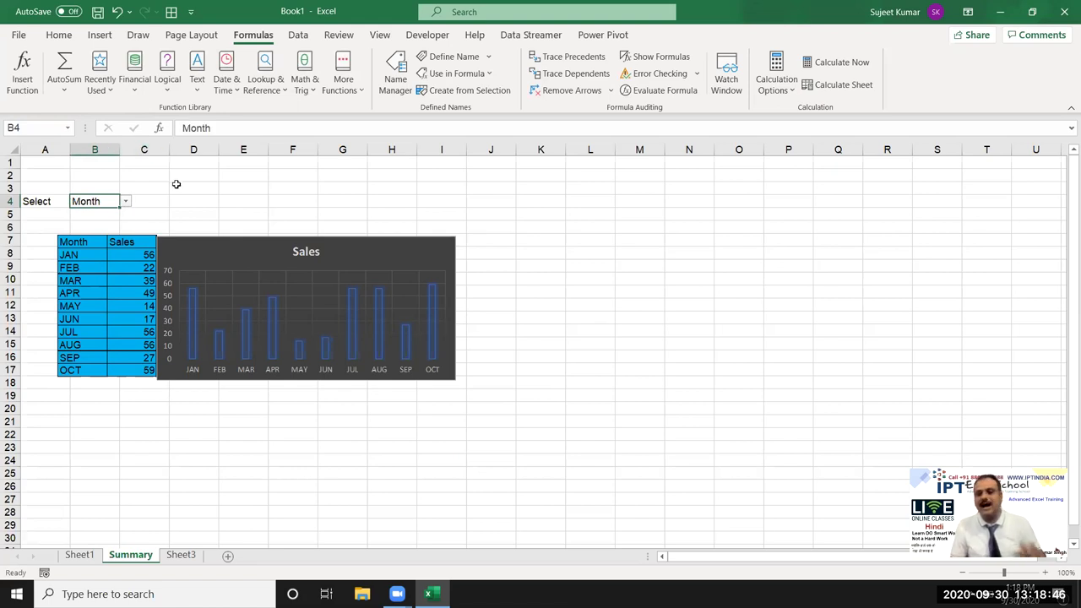
pyautogui.click(175, 188)
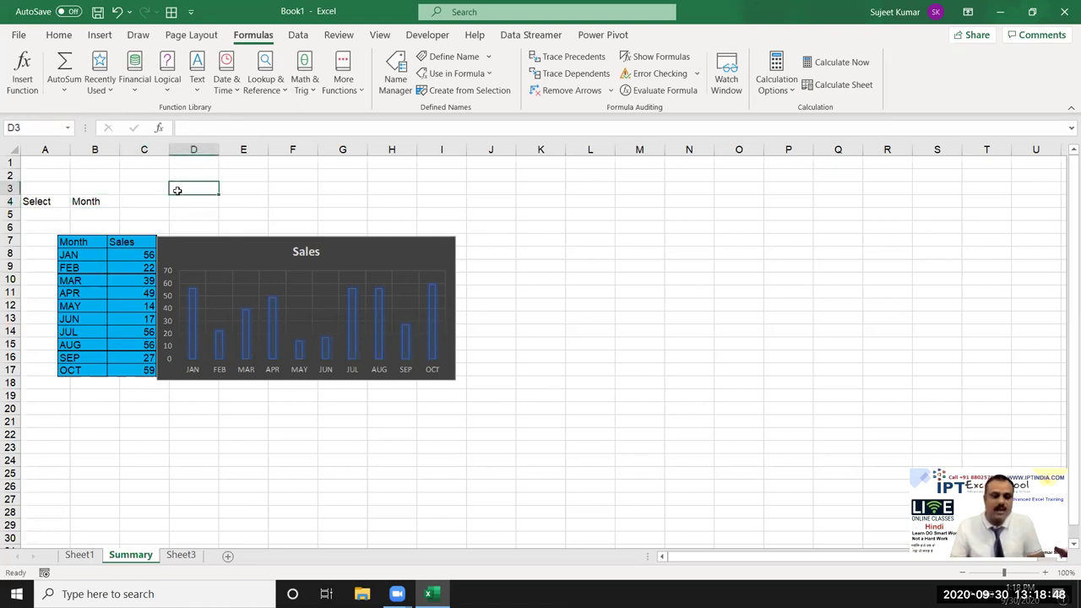
pyautogui.click(101, 201)
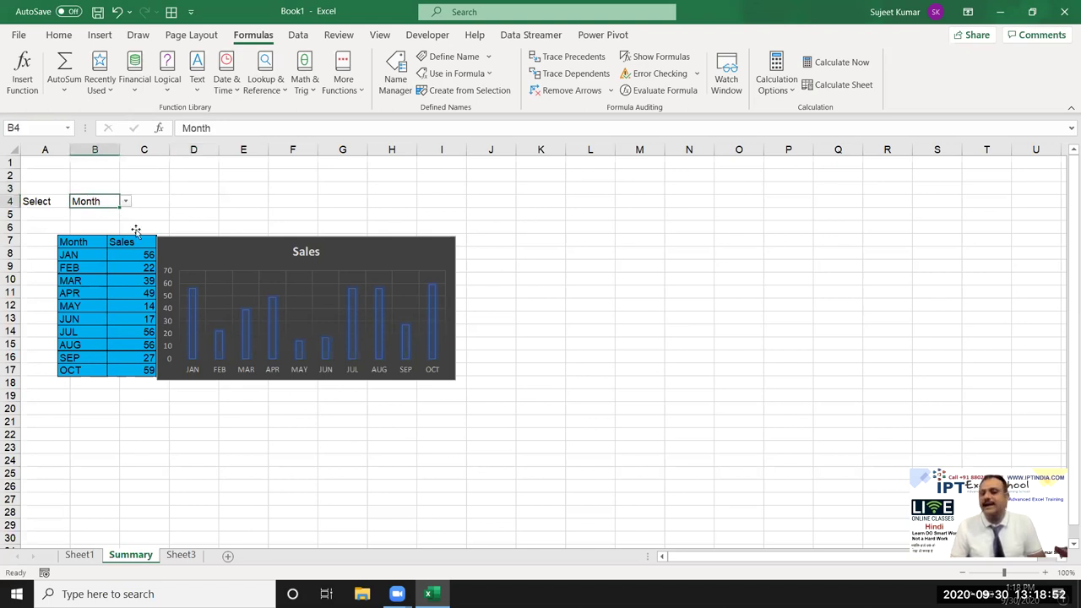
# Step: Review the Month named range in the defined names list, close it, and go to Sheet3
pyautogui.click(404, 67)
pyautogui.click(553, 325)
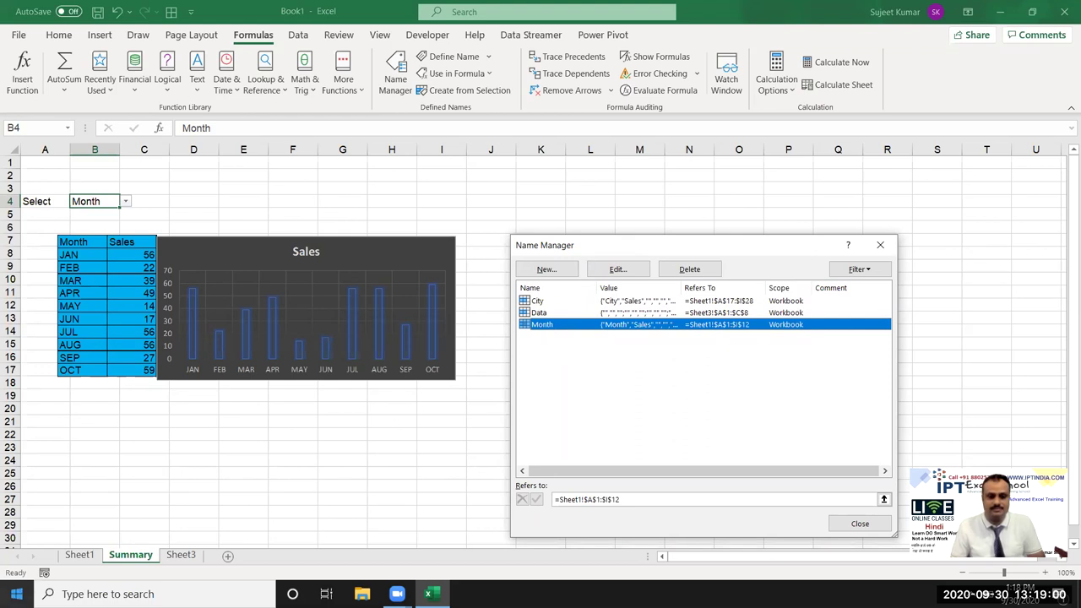
pyautogui.press('Escape')
pyautogui.click(180, 555)
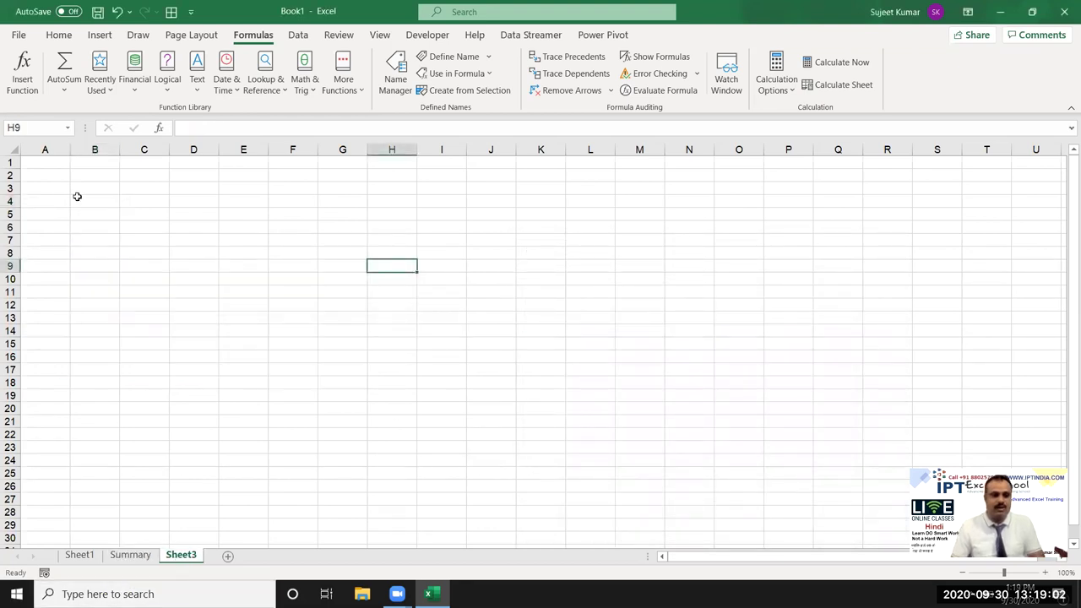
# Step: Enter the text A1 in C14 and the value 32 in A1
pyautogui.click(162, 331)
pyautogui.write('A1')
pyautogui.press('Return')
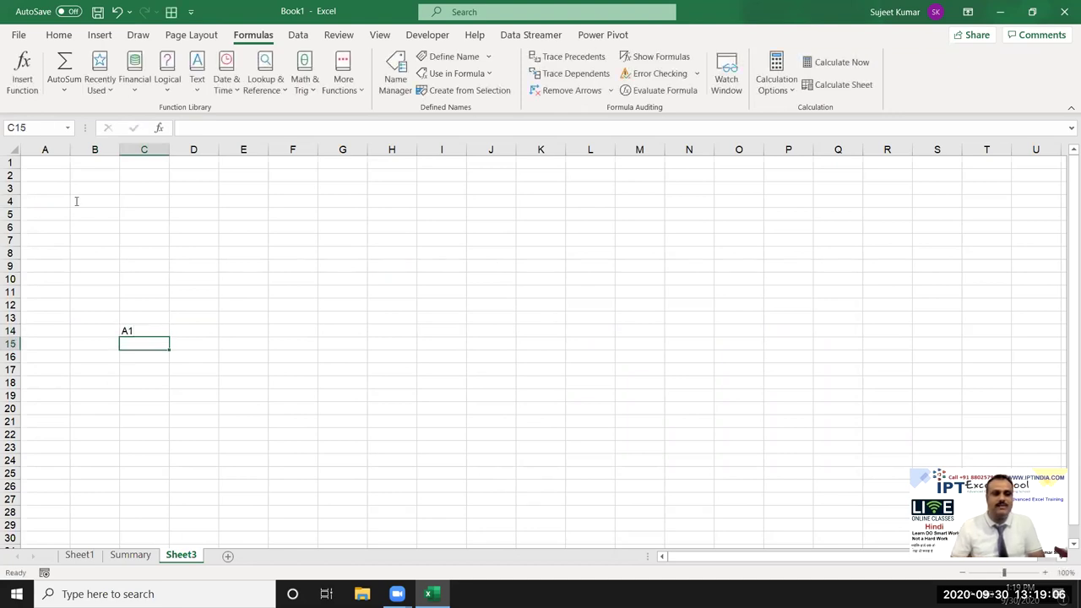
pyautogui.click(57, 165)
pyautogui.write('32')
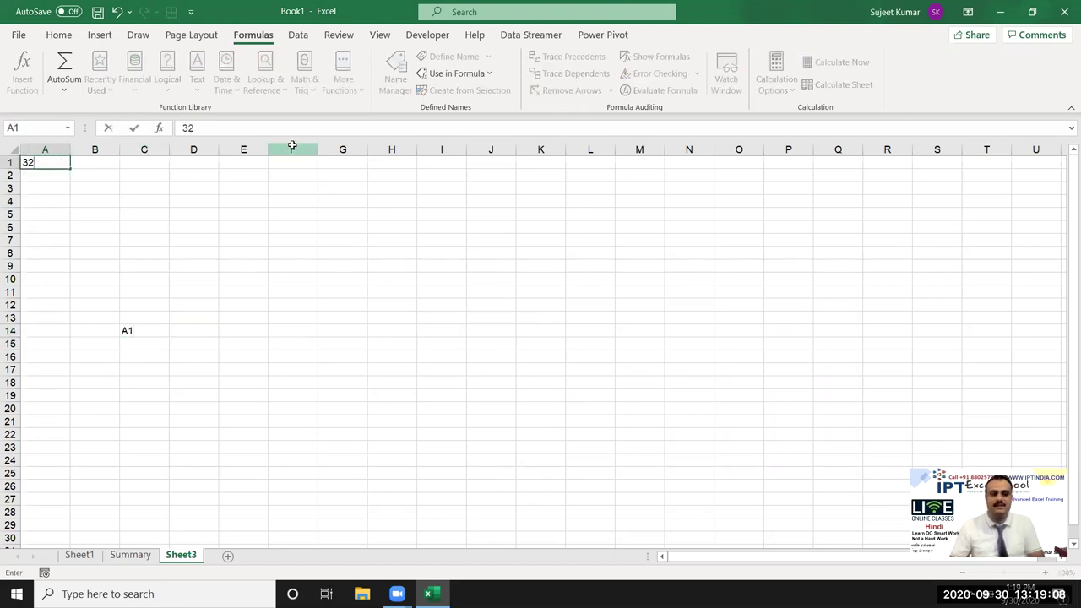
pyautogui.click(293, 175)
# Step: Try the formulas =a1 and then =C14 in cell D14
pyautogui.click(191, 334)
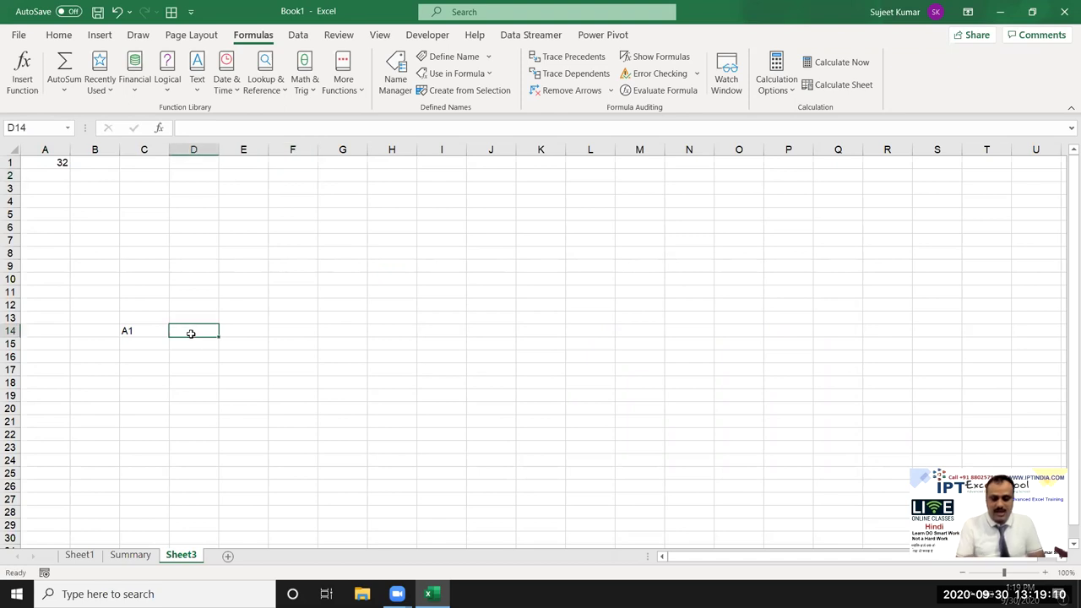
pyautogui.write('=a1')
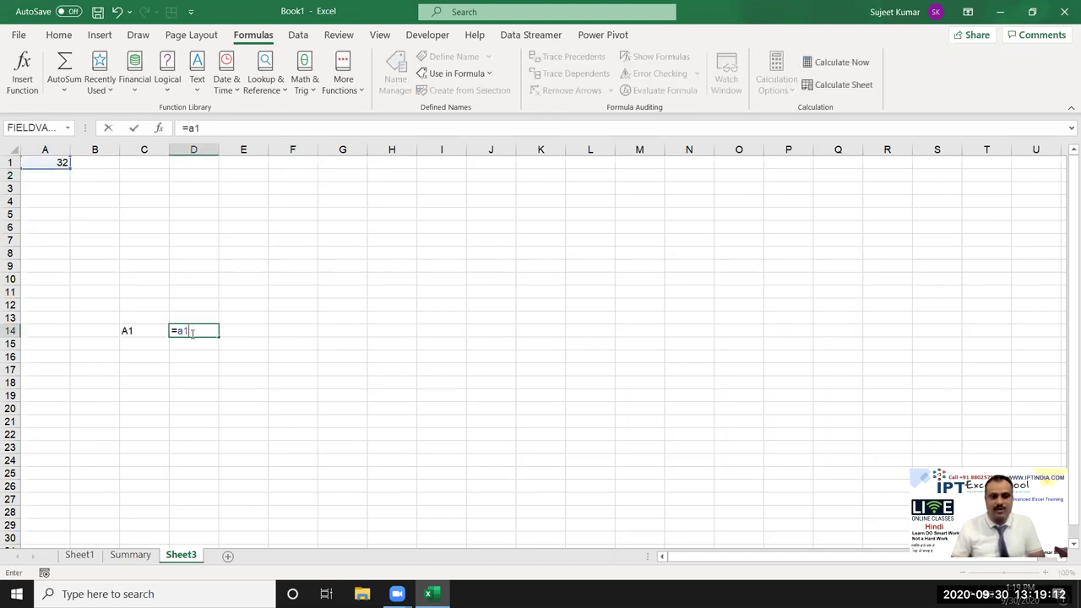
pyautogui.press('Return')
pyautogui.click(191, 333)
pyautogui.write('=')
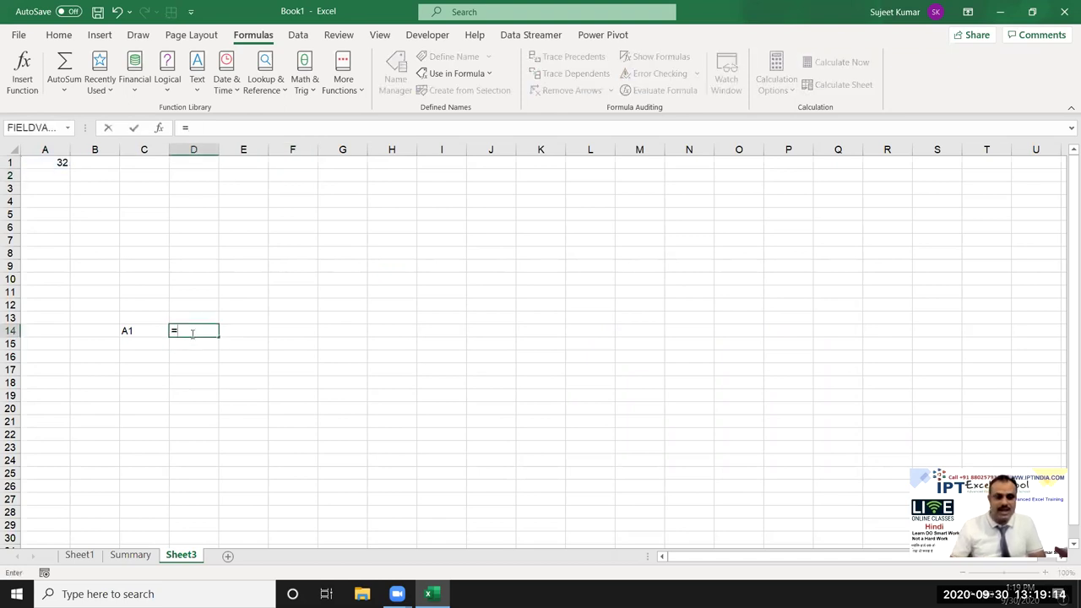
pyautogui.click(158, 335)
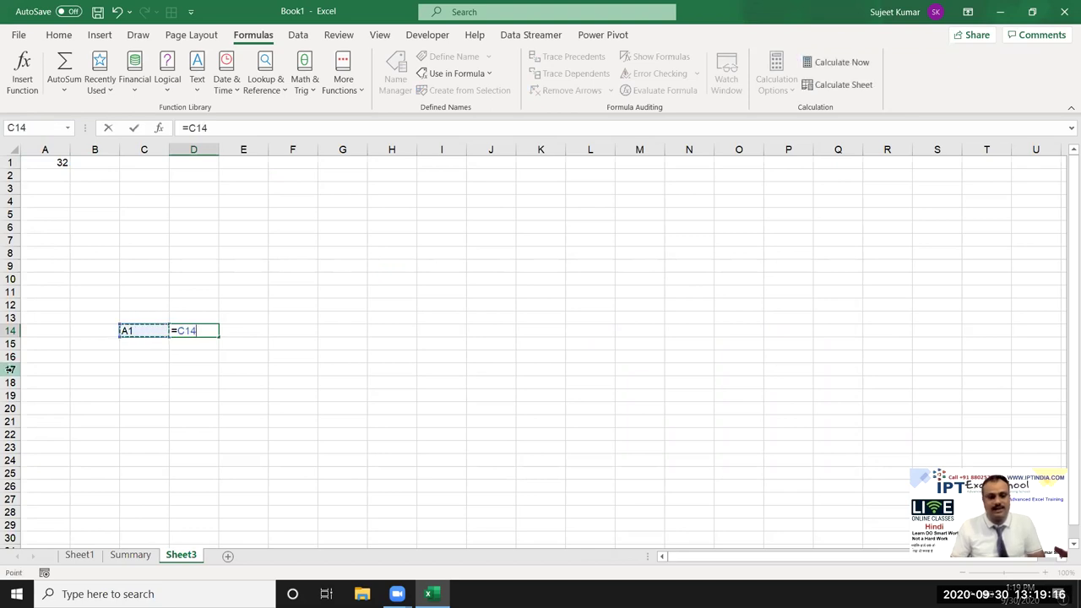
pyautogui.press('Return')
# Step: Try ="A1" in D14, then clear D14 and reselect C14 and D14
pyautogui.press('Up')
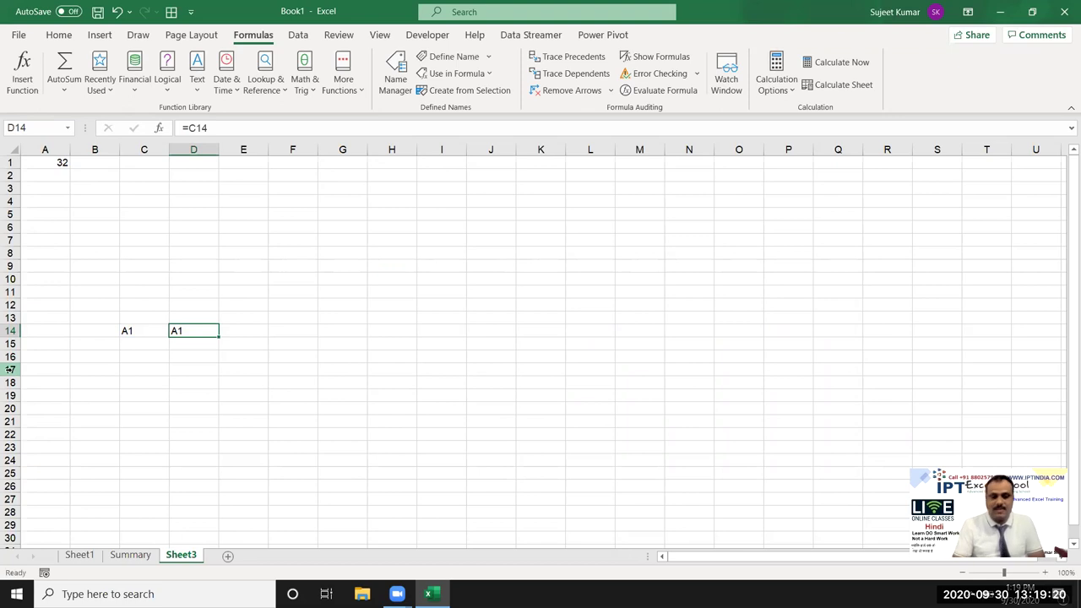
pyautogui.write('="A1')
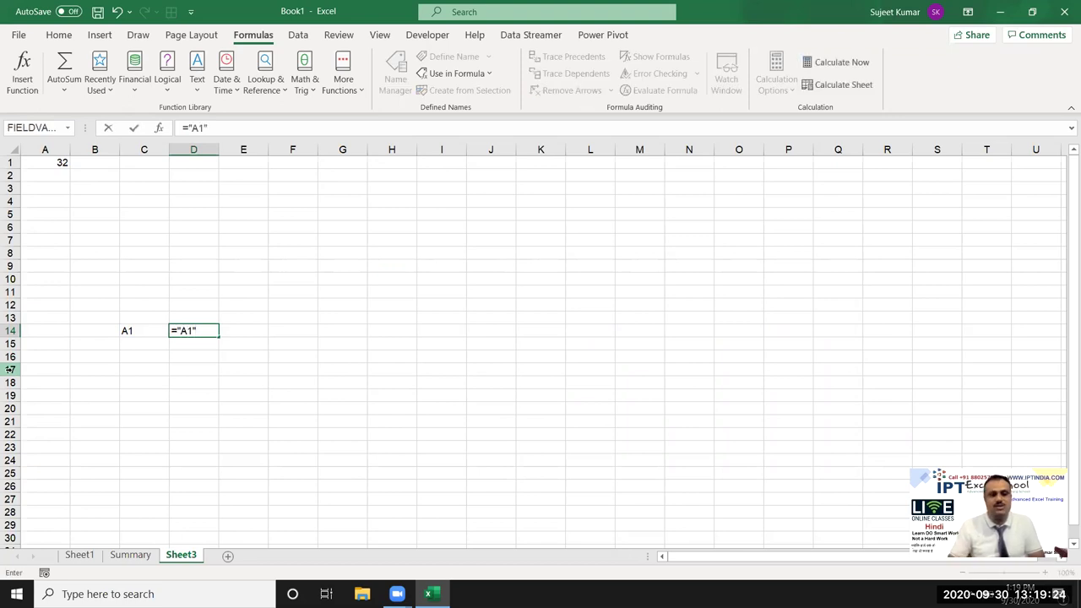
pyautogui.press('Return')
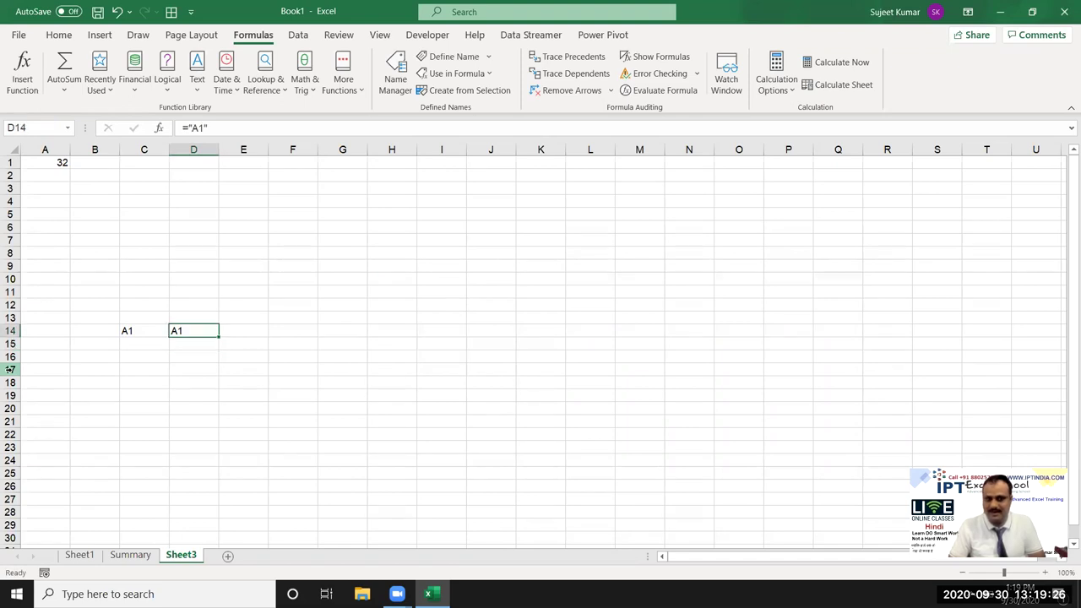
pyautogui.press('Delete')
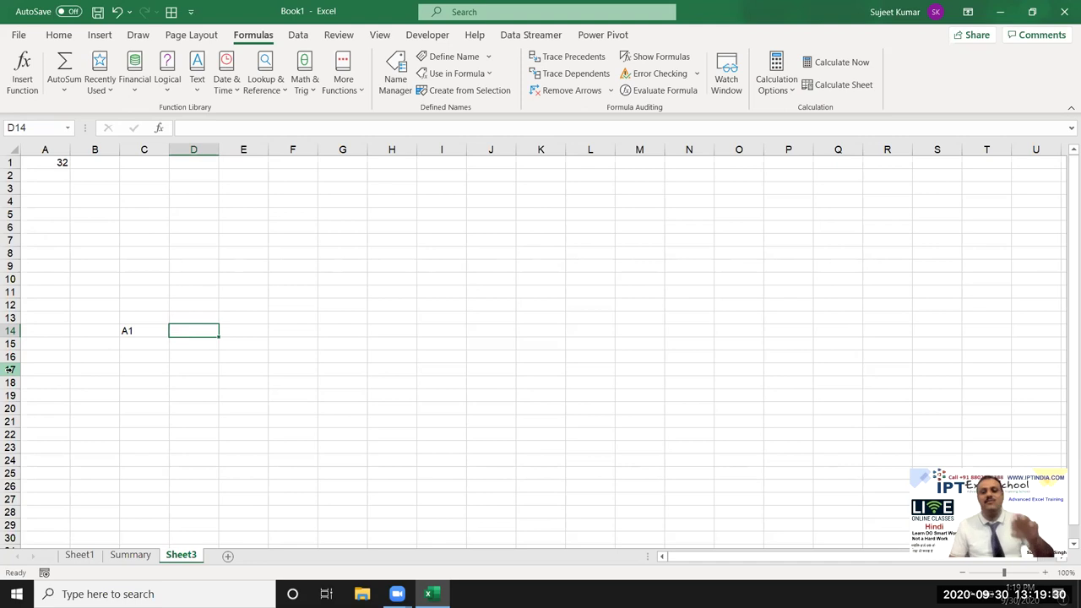
pyautogui.click(144, 330)
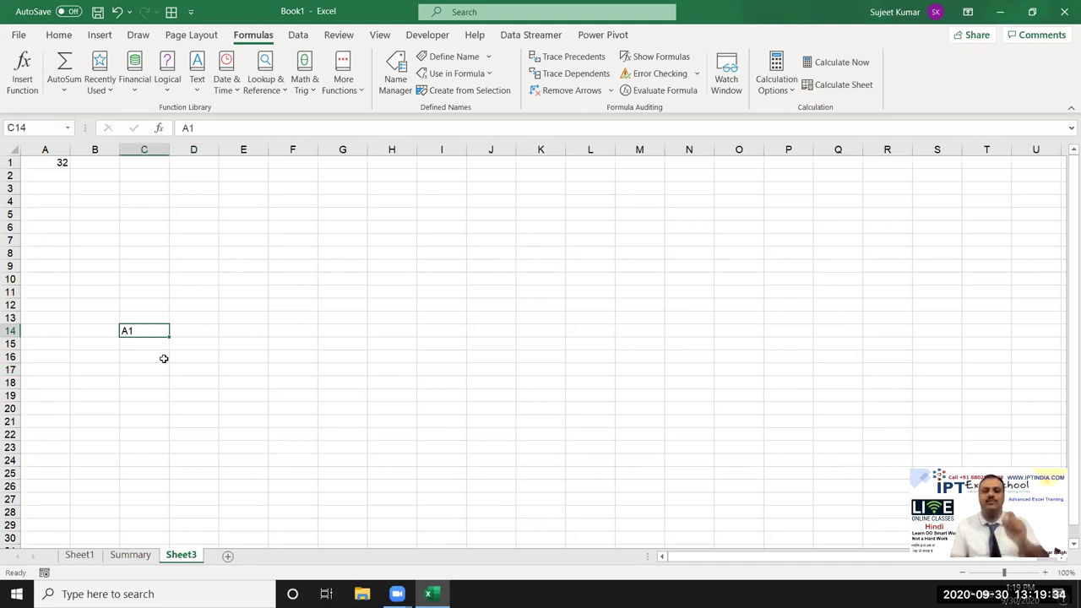
pyautogui.click(189, 331)
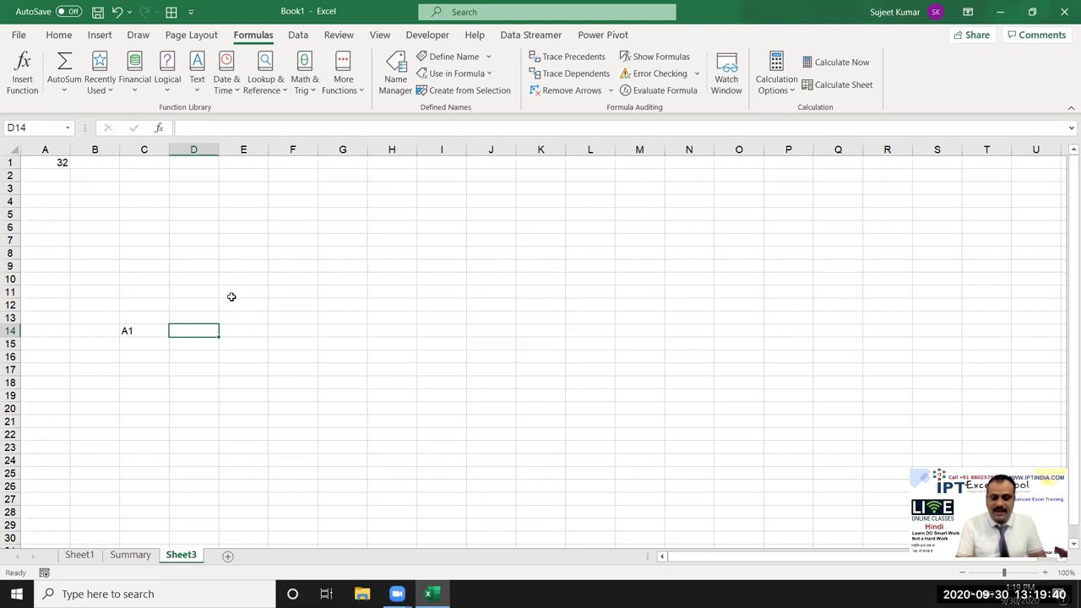
# Step: Enter =INDIRECT(C14) in D14 so it returns 32 from A1
pyautogui.write('=ind')
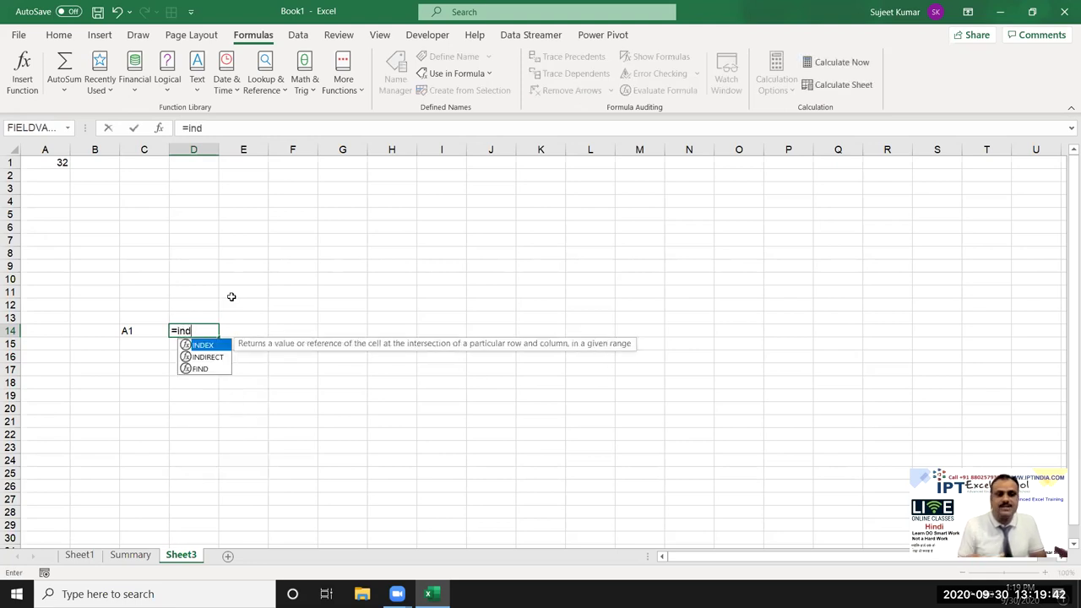
pyautogui.press('Down')
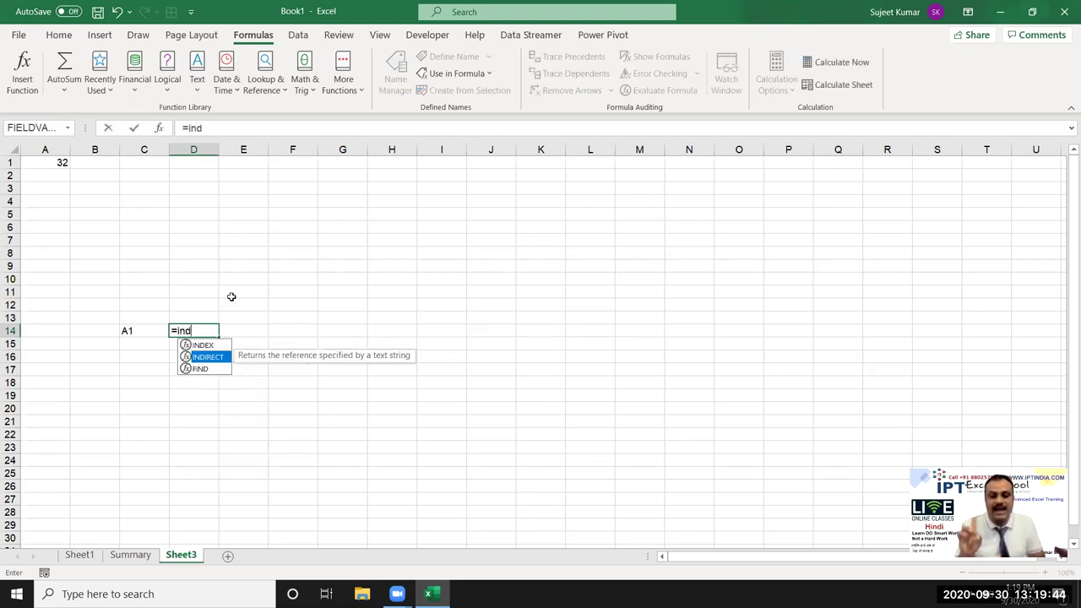
pyautogui.press('Tab')
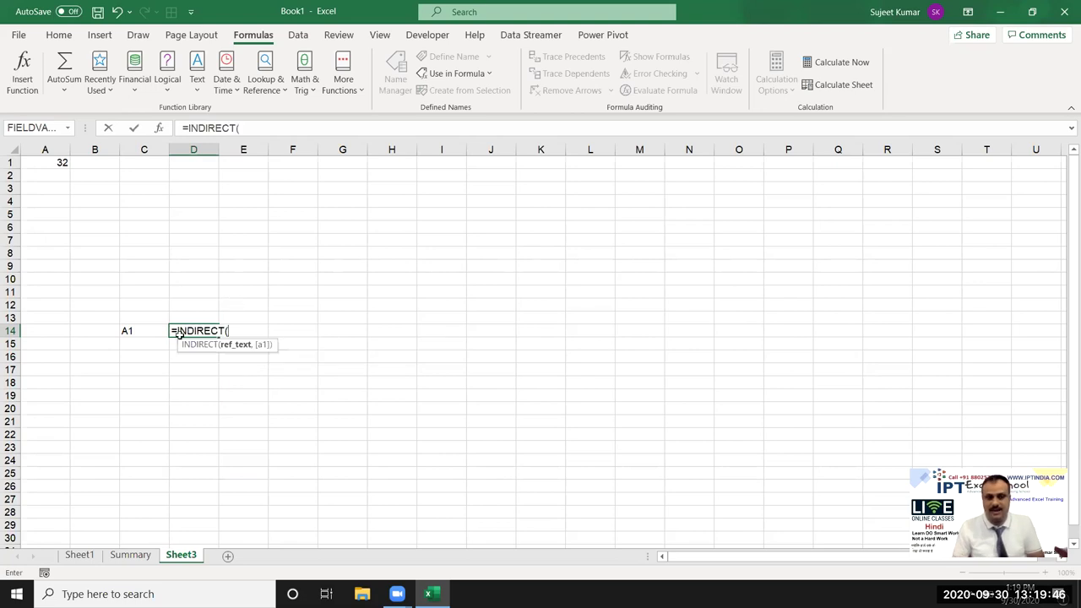
pyautogui.click(135, 333)
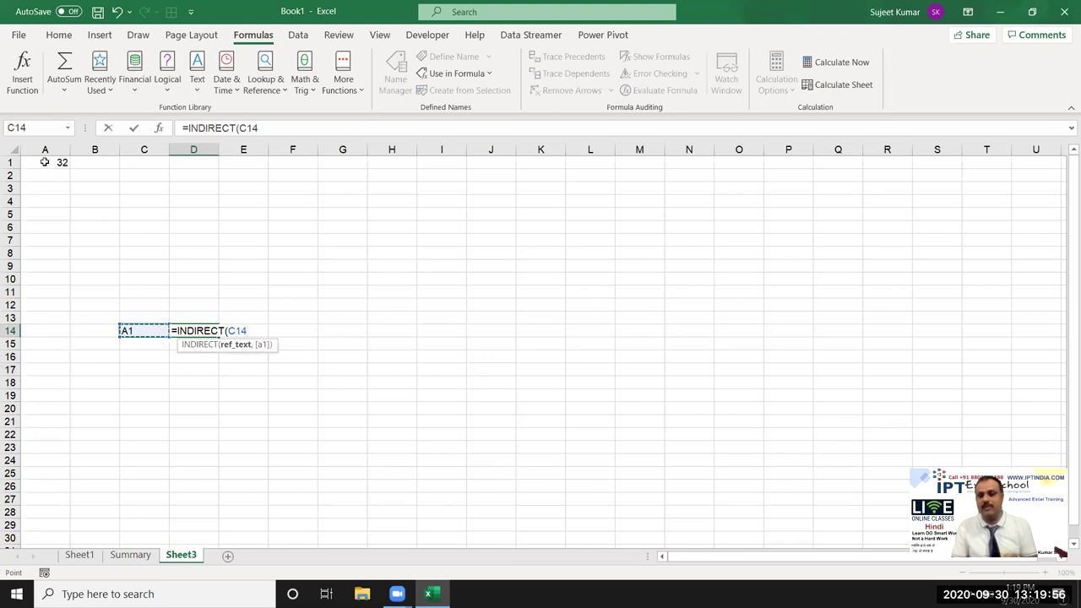
pyautogui.press('Return')
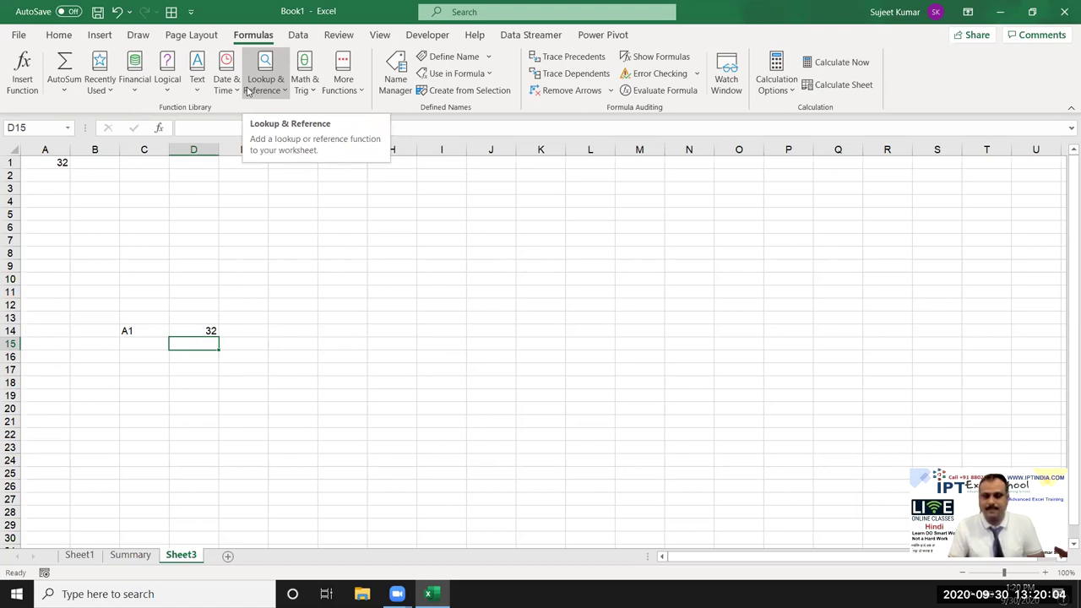
# Step: Reopen D14's formula with F2 to display its C14 reference, leaving it unchanged
pyautogui.press('Up')
pyautogui.press('F2')
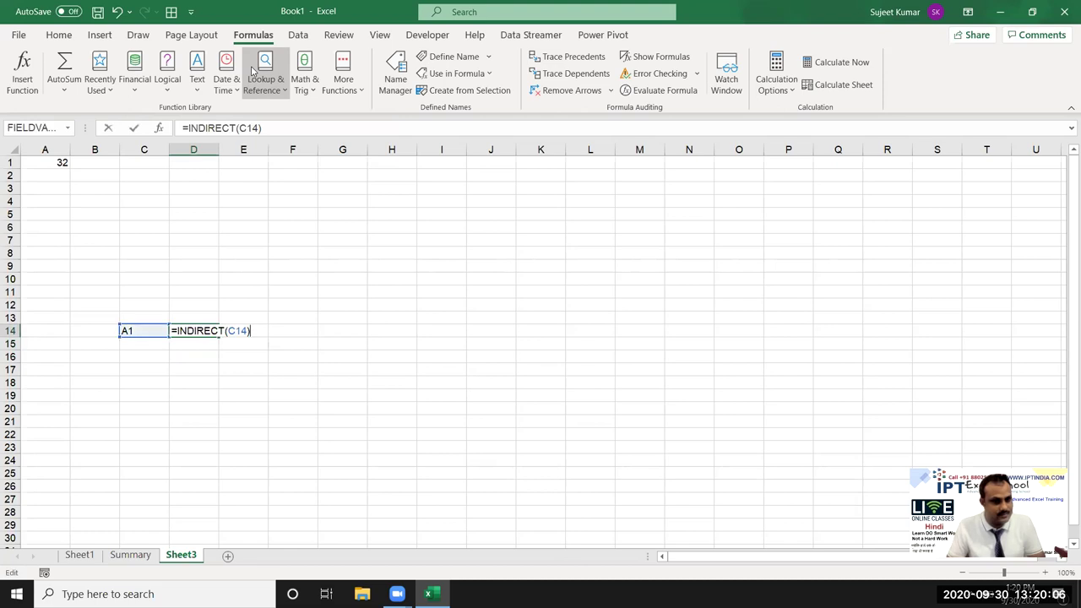
pyautogui.press('Escape')
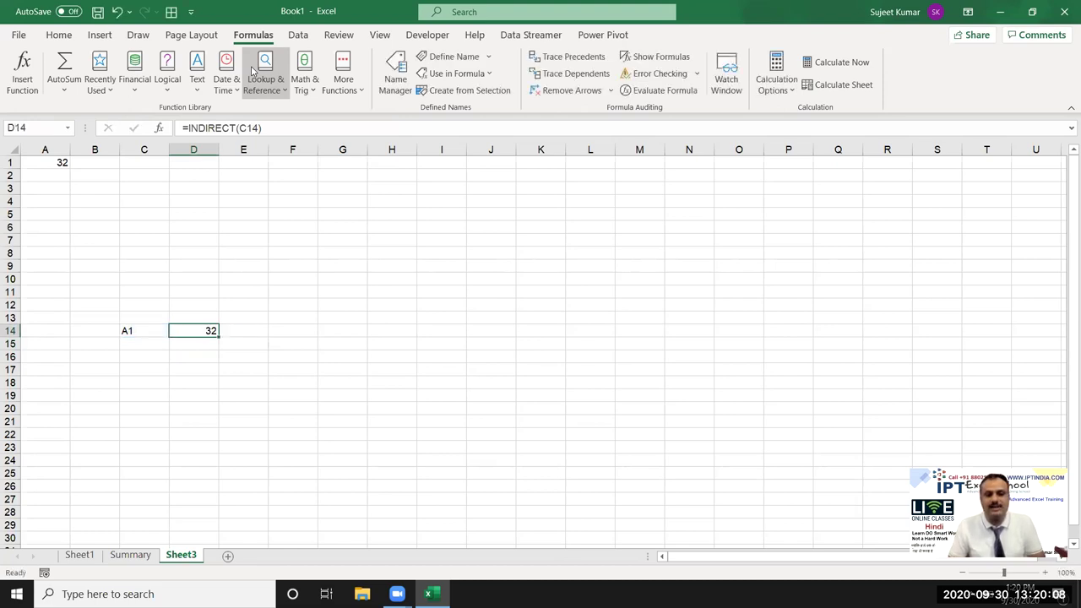
pyautogui.press('Down')
pyautogui.press('Up')
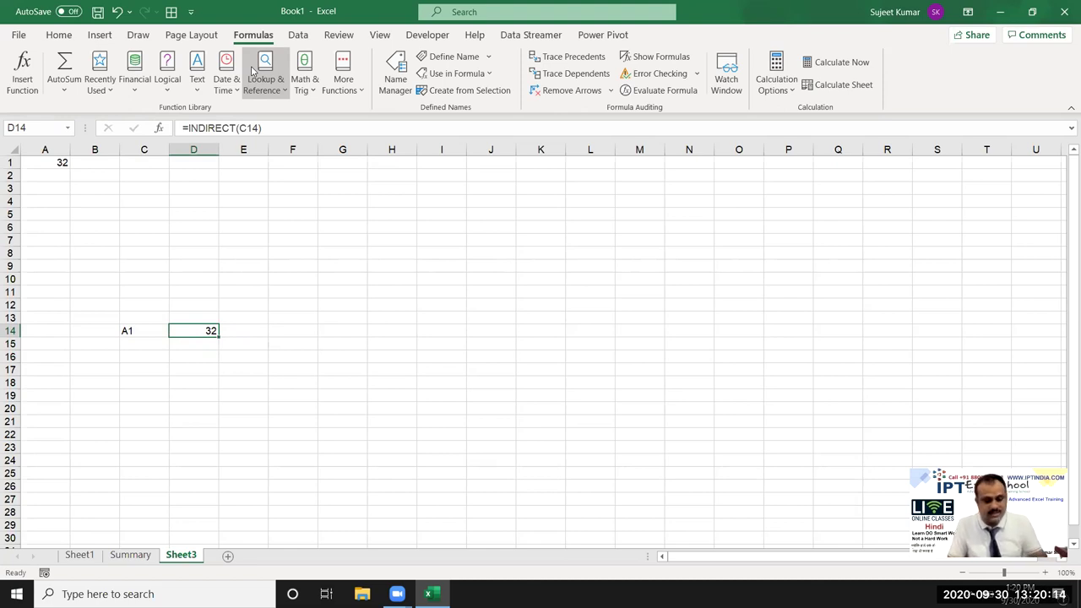
pyautogui.press('F2')
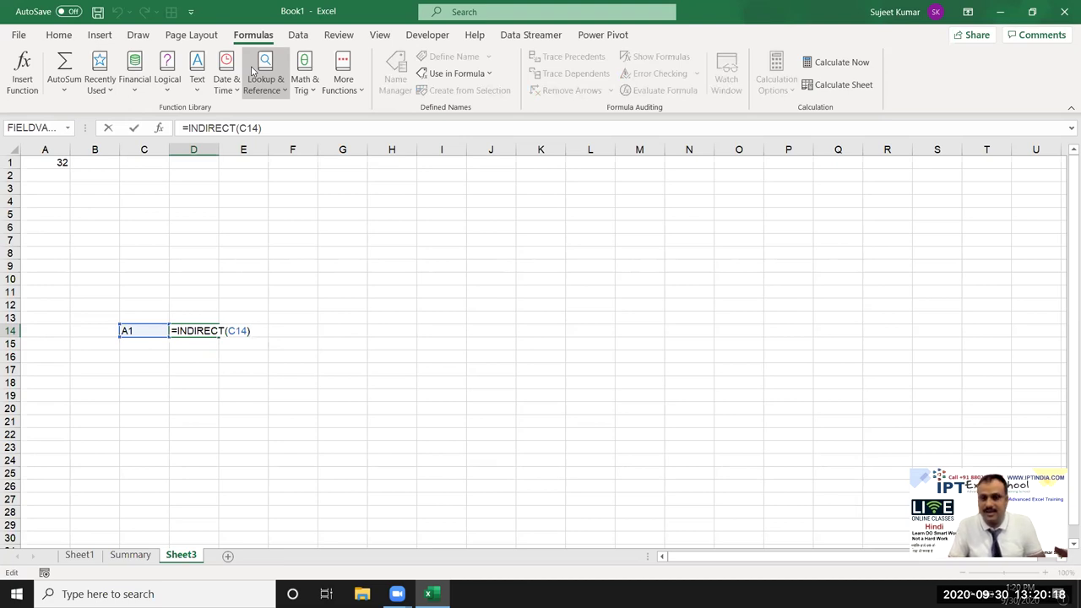
pyautogui.press('Return')
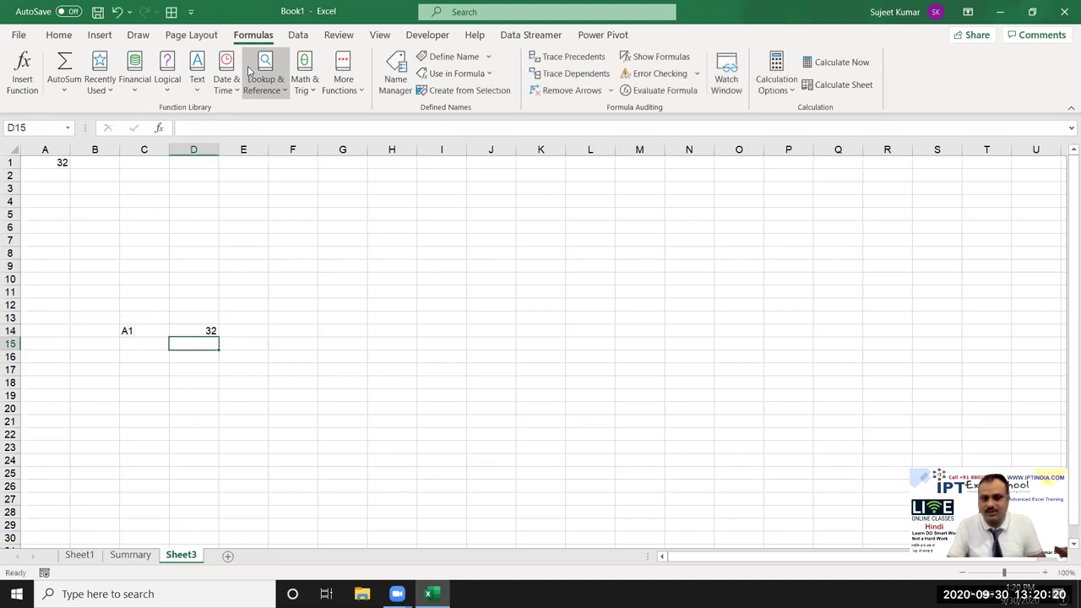
pyautogui.press('Up')
# Step: Enter 85, 36, 52 and 36 into A2:A5 below the existing 32
pyautogui.click(52, 175)
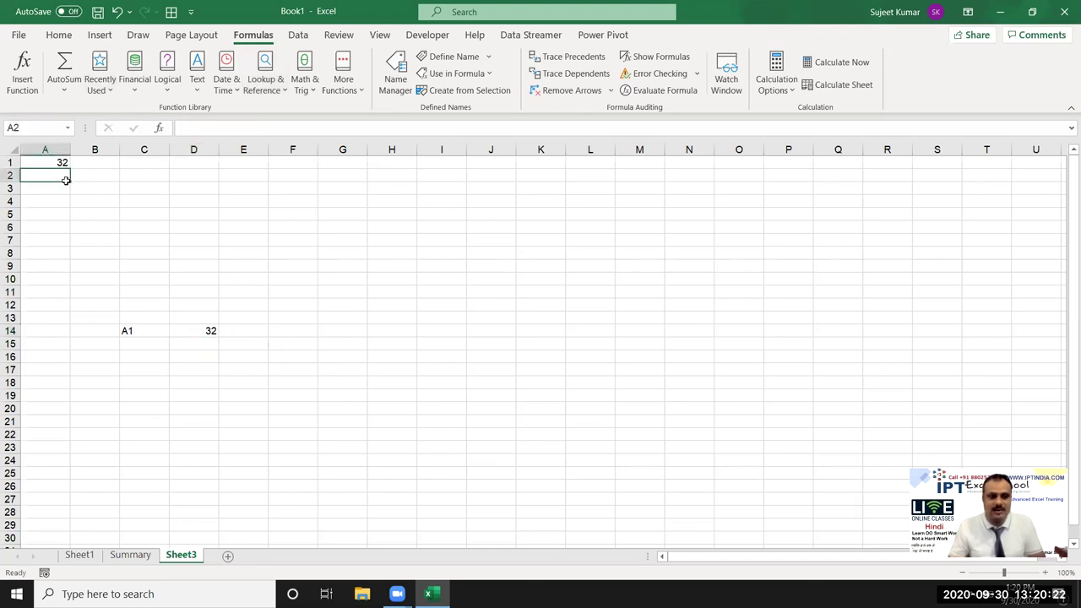
pyautogui.write('85')
pyautogui.press('Return')
pyautogui.write('36')
pyautogui.press('Return')
pyautogui.write('52')
pyautogui.press('Return')
pyautogui.write('36')
pyautogui.press('Return')
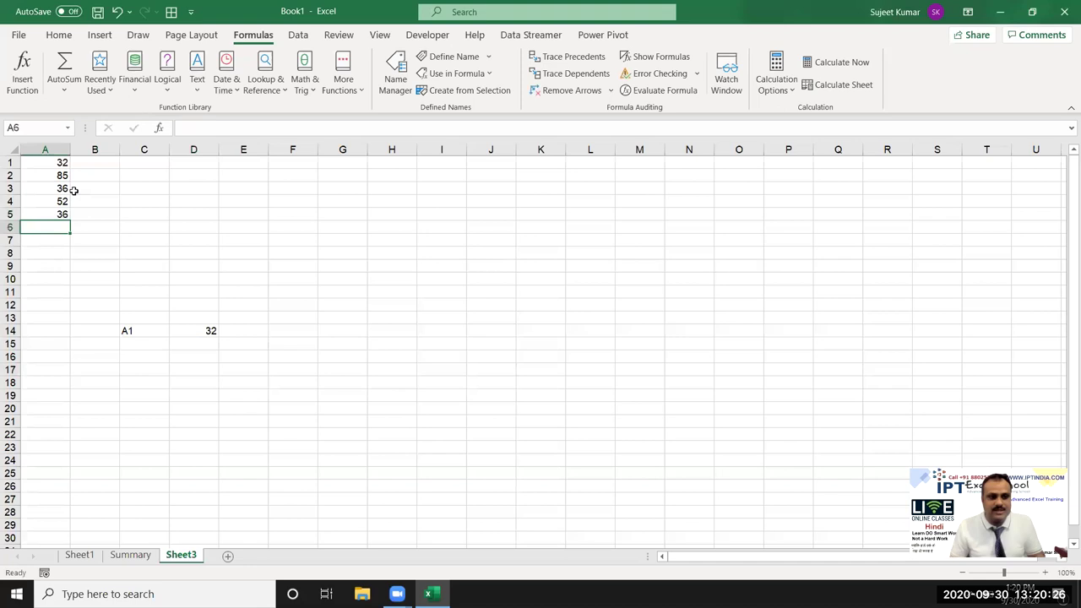
# Step: Change C14's text to A1:A5 and clear D14's old formula
pyautogui.doubleClick(138, 330)
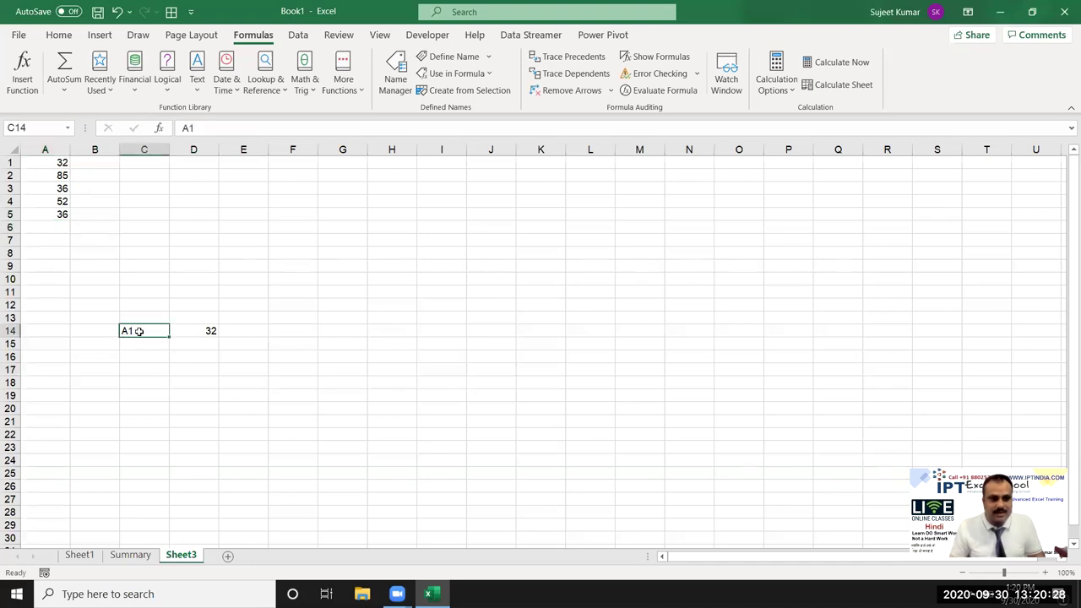
pyautogui.write(':')
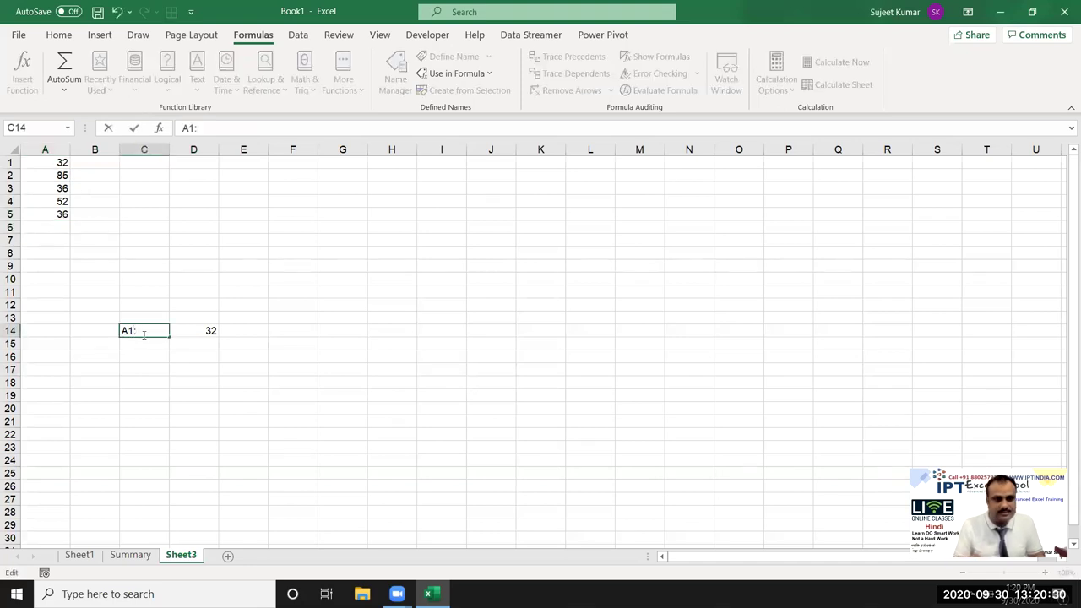
pyautogui.write('A5')
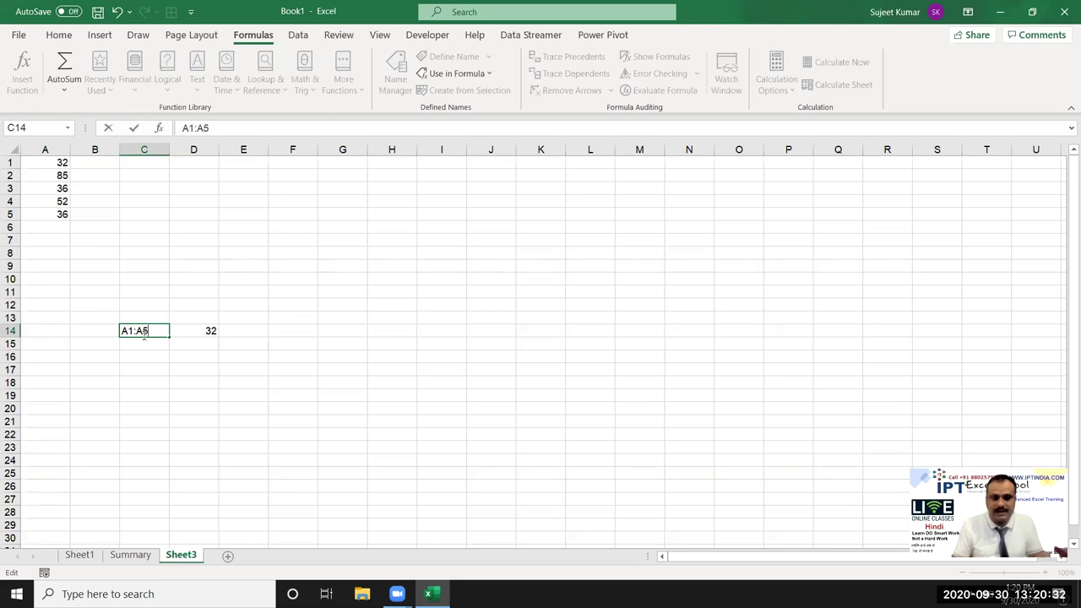
pyautogui.press('Return')
pyautogui.press('Up')
pyautogui.press('Right')
pyautogui.press('Delete')
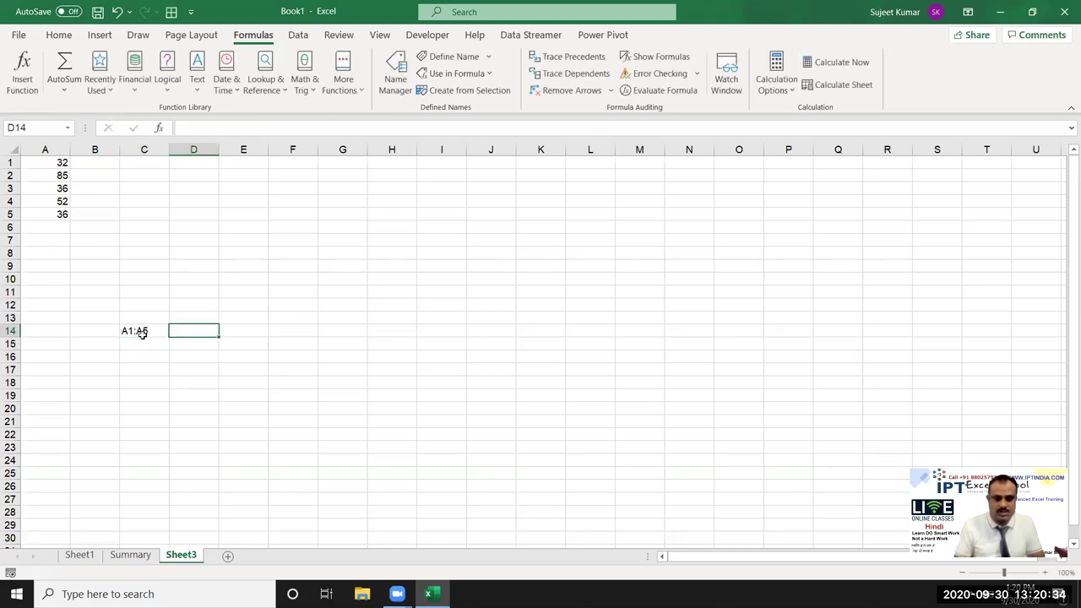
# Step: Enter =SUM(INDIRECT(C14)) in D14 so it totals A1:A5 to 241
pyautogui.write('=sum')
pyautogui.press('Tab')
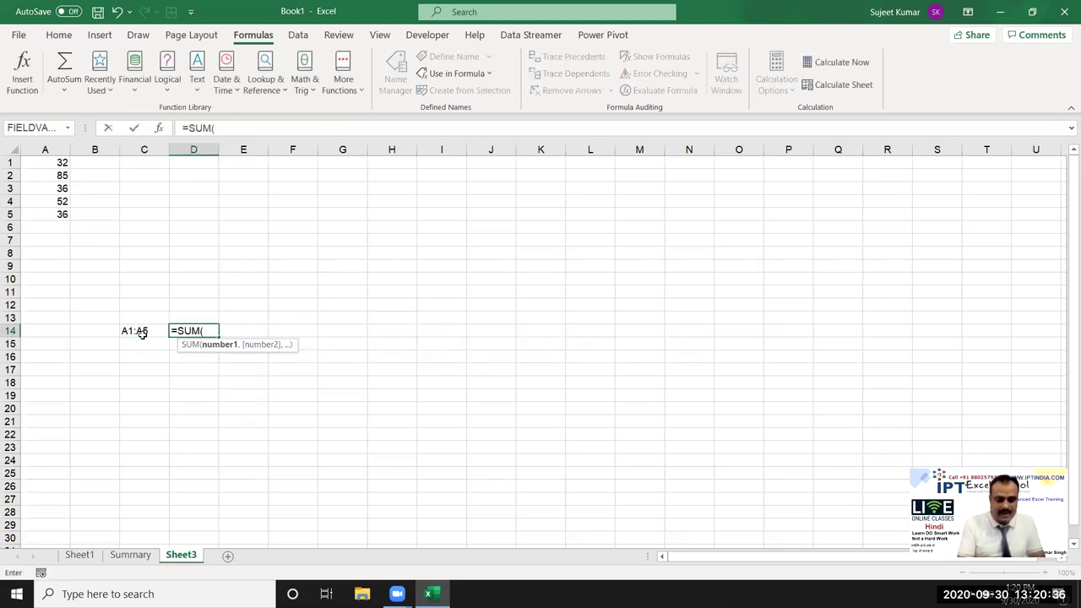
pyautogui.write('ind')
pyautogui.press('Tab')
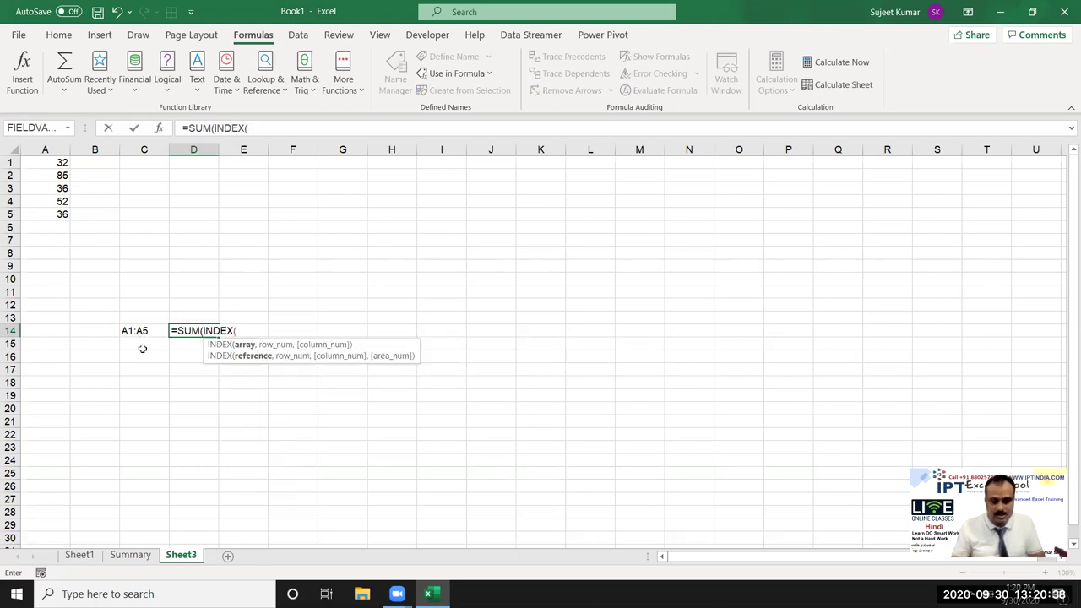
pyautogui.press('BackSpace')
pyautogui.press('BackSpace')
pyautogui.press('BackSpace')
pyautogui.press('Down')
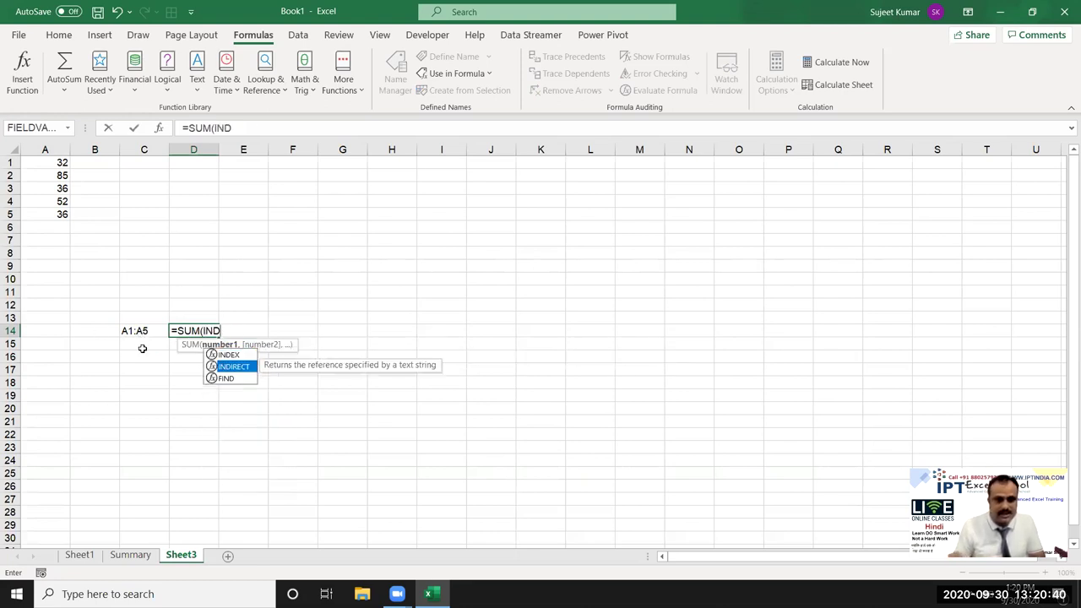
pyautogui.press('Tab')
pyautogui.click(148, 331)
pyautogui.write(')')
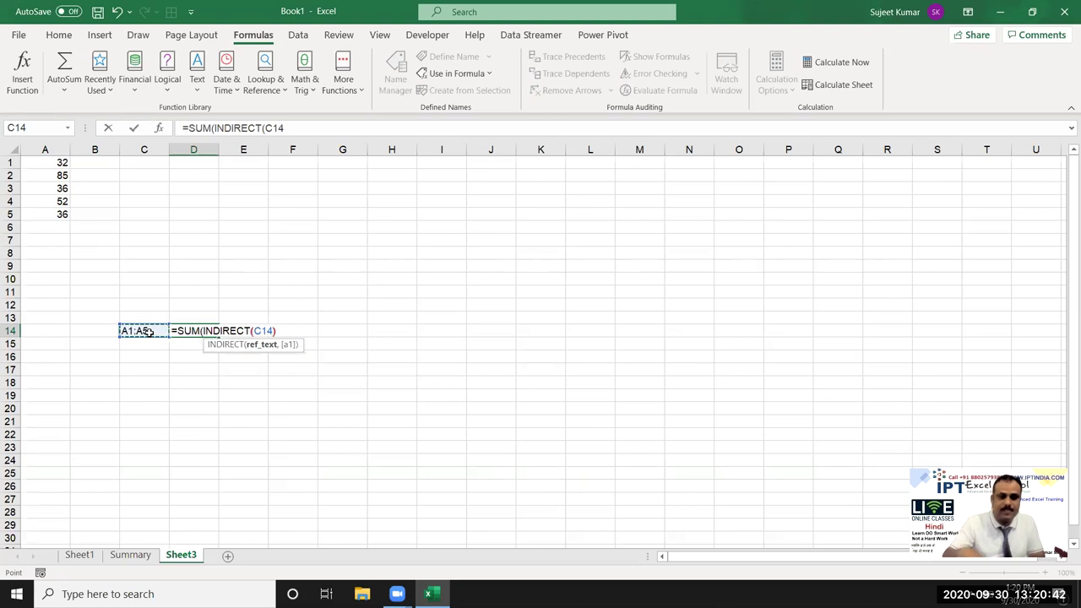
pyautogui.write(')')
pyautogui.press('Return')
pyautogui.press('Up')
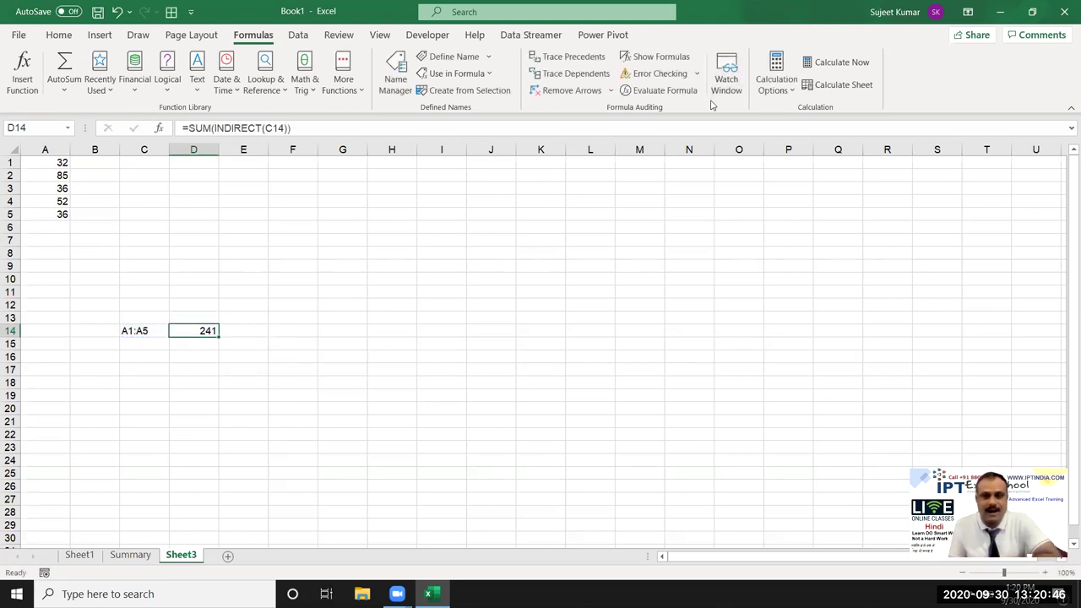
# Step: Evaluate D14's formula step by step: C14 to A1:A5, then $A$1:$A$5, then 241
pyautogui.click(664, 90)
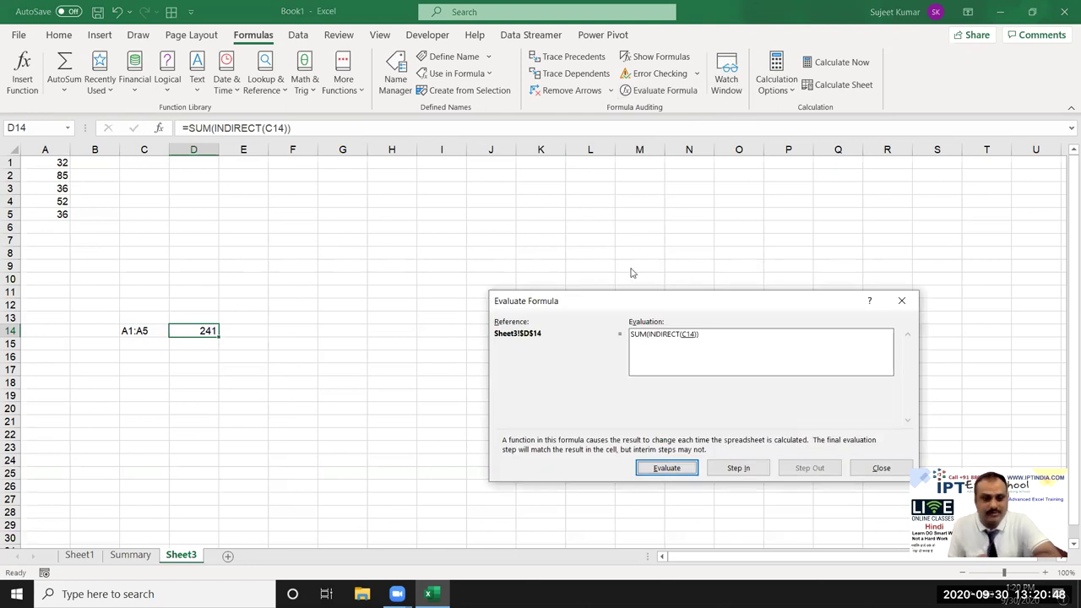
pyautogui.moveTo(620, 304); pyautogui.dragTo(429, 239)
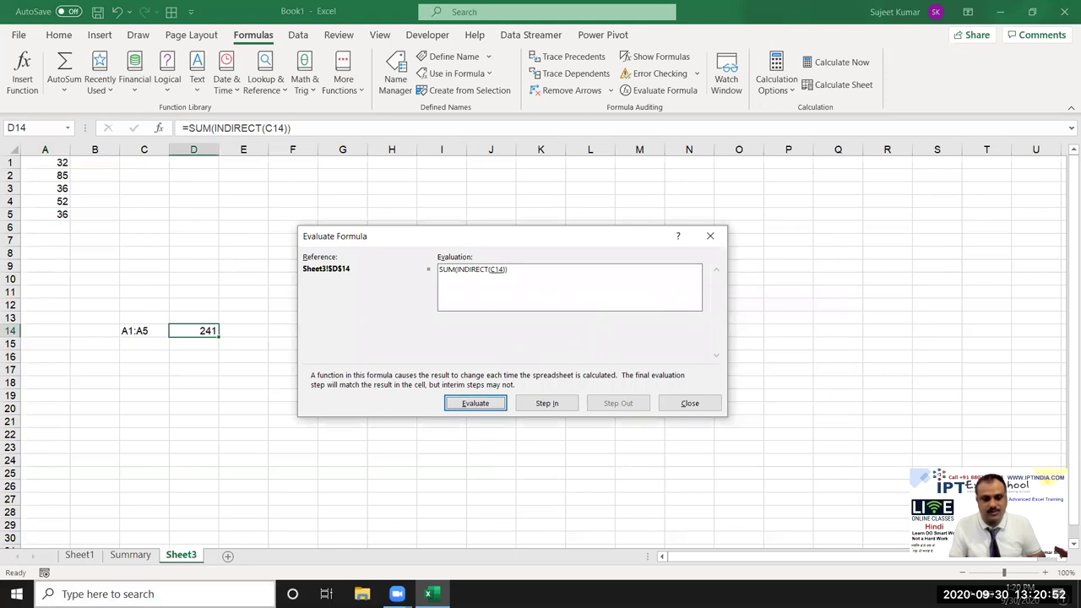
pyautogui.click(131, 592)
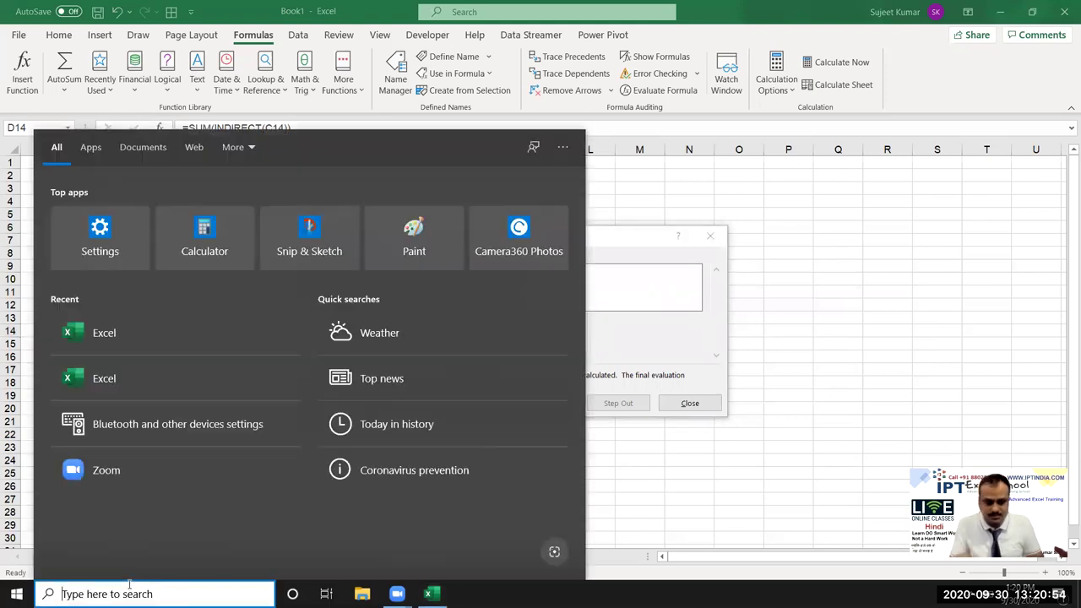
pyautogui.click(131, 591)
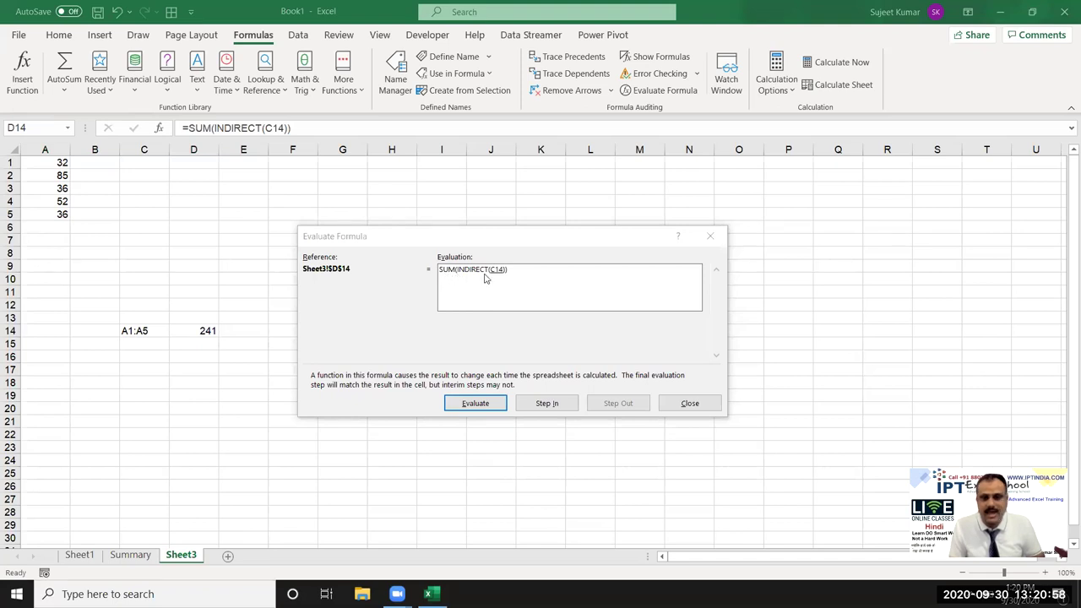
pyautogui.click(491, 404)
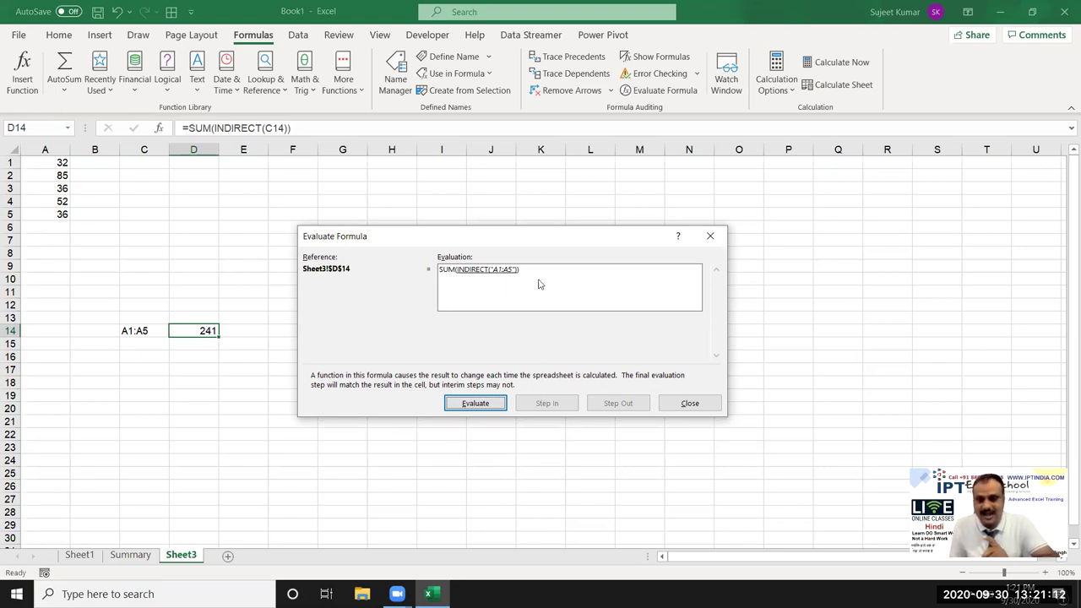
pyautogui.click(475, 404)
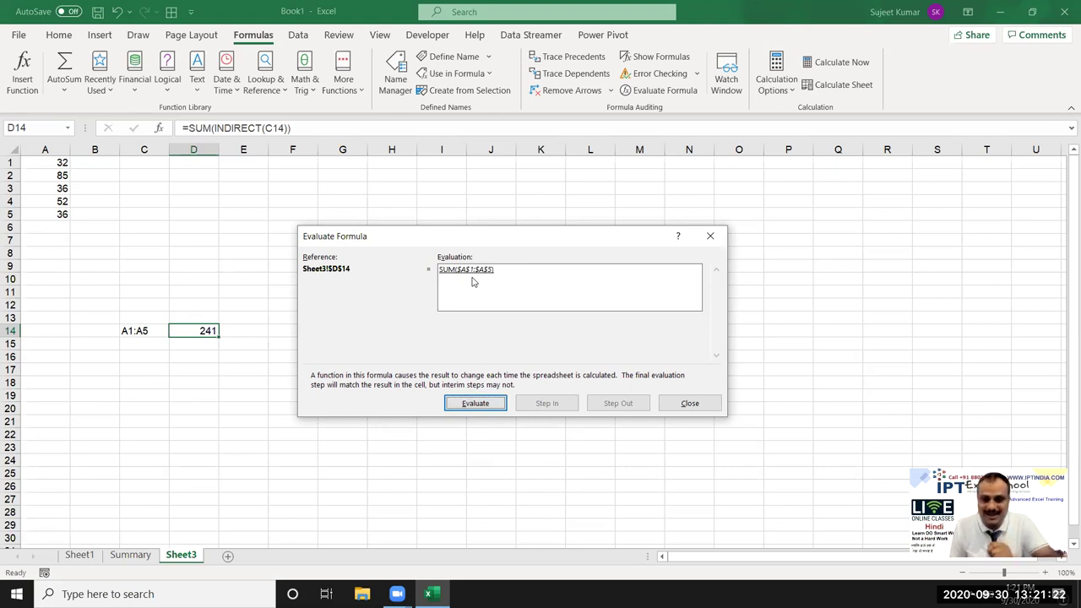
pyautogui.click(494, 409)
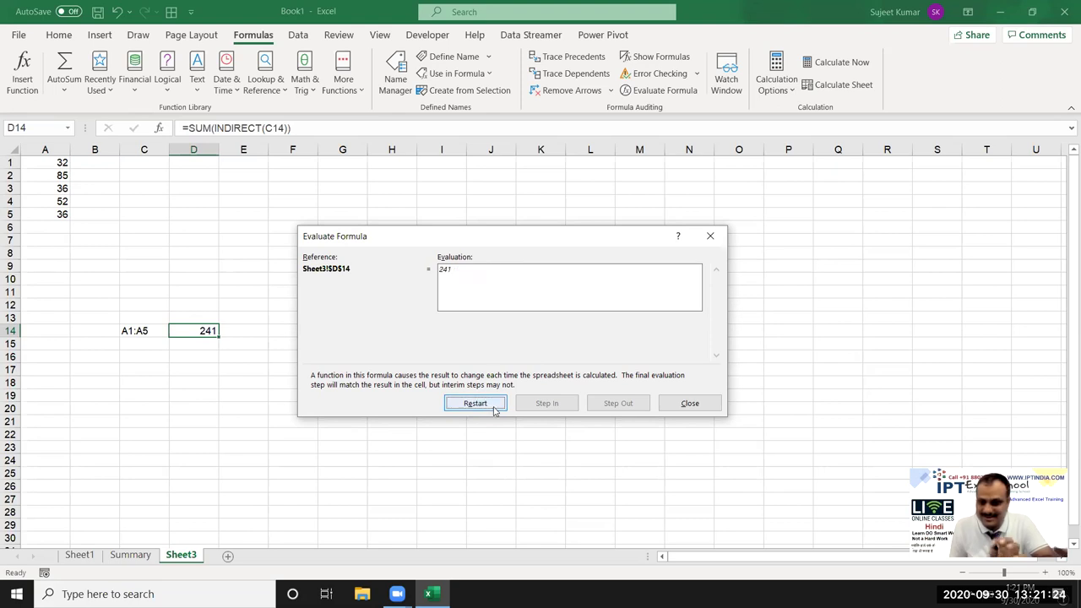
pyautogui.click(688, 404)
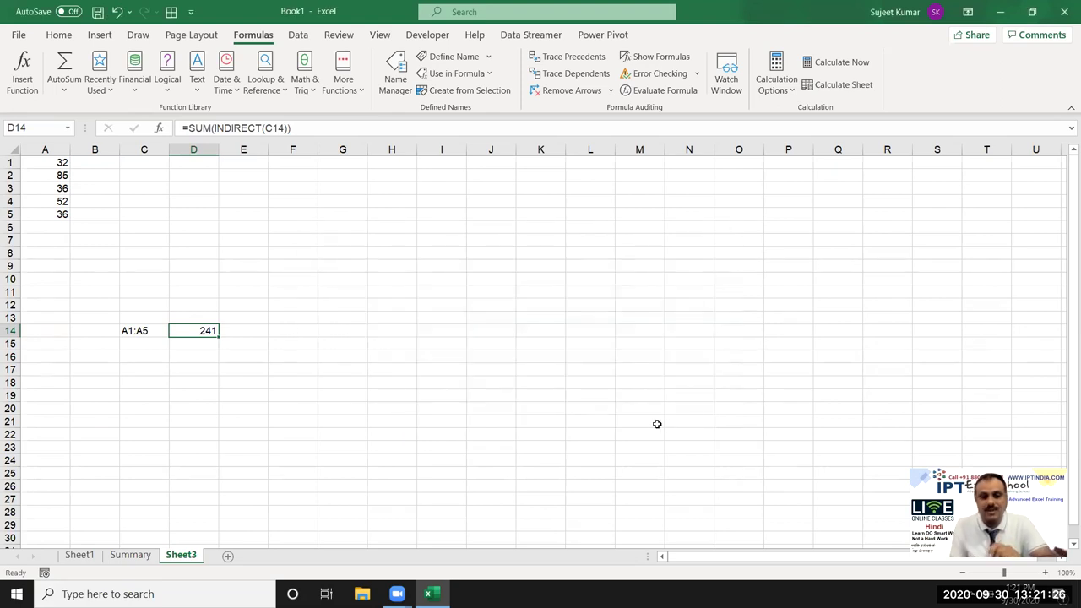
pyautogui.click(127, 555)
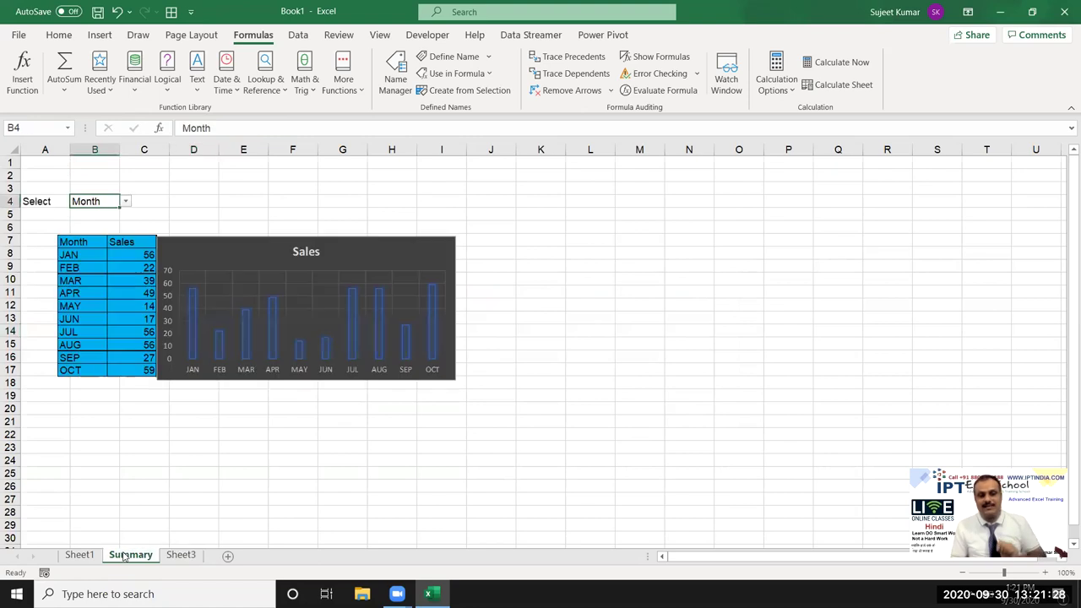
pyautogui.click(233, 493)
pyautogui.click(234, 243)
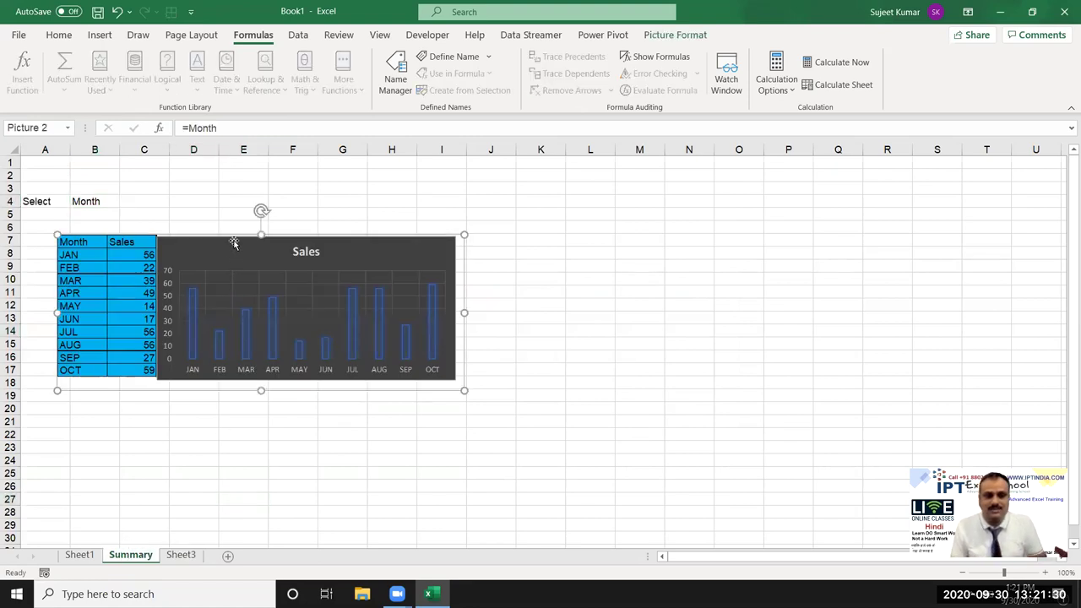
pyautogui.doubleClick(211, 129)
pyautogui.write('I')
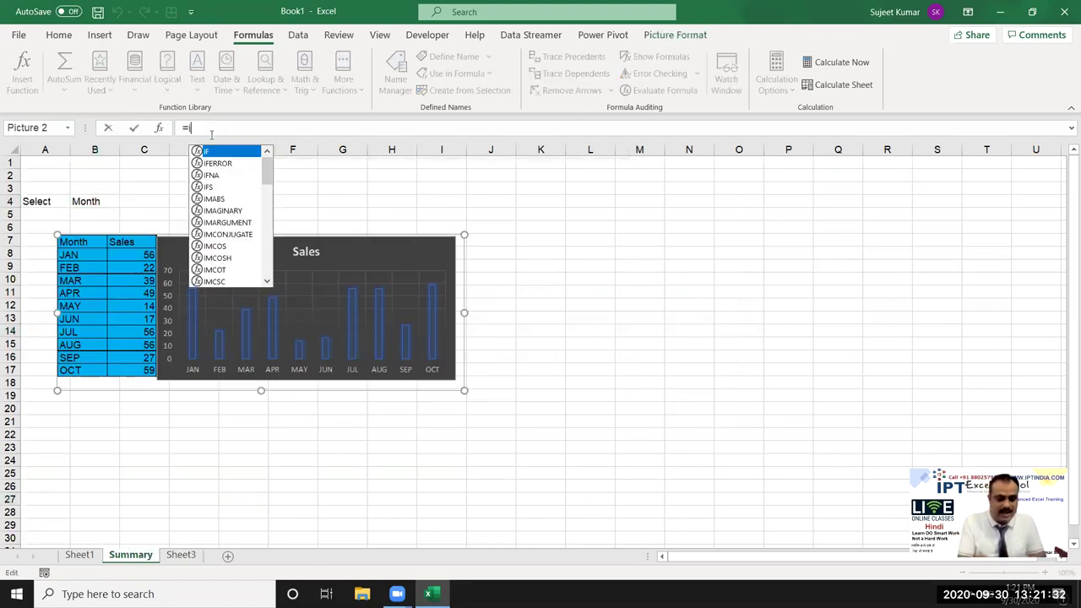
pyautogui.write('ND')
pyautogui.press('Down')
pyautogui.press('Tab')
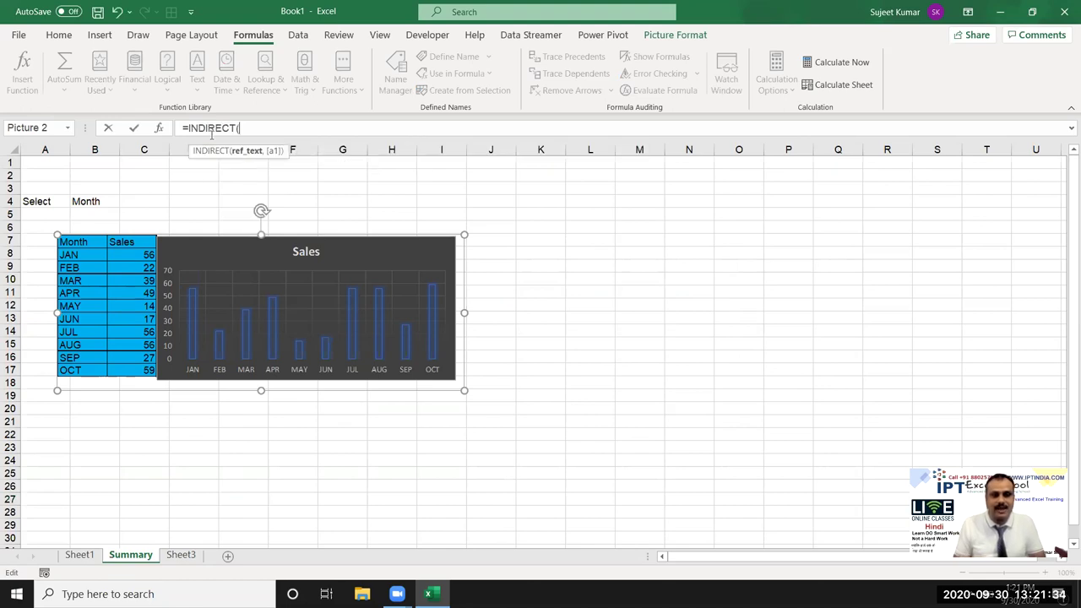
pyautogui.click(85, 201)
pyautogui.press('F4')
pyautogui.write(')')
pyautogui.press('Return')
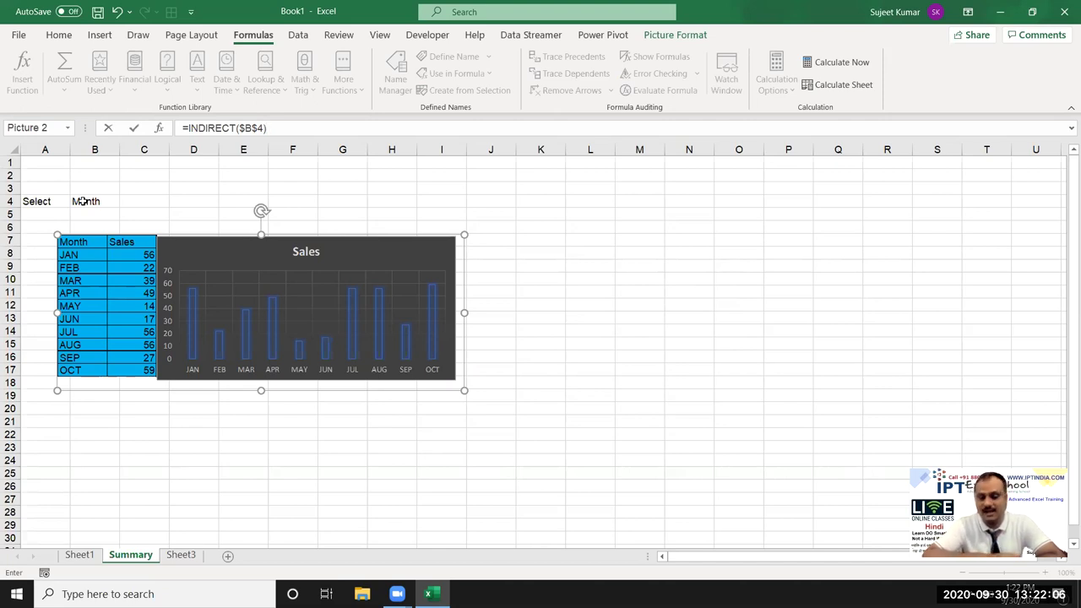
pyautogui.press('Return')
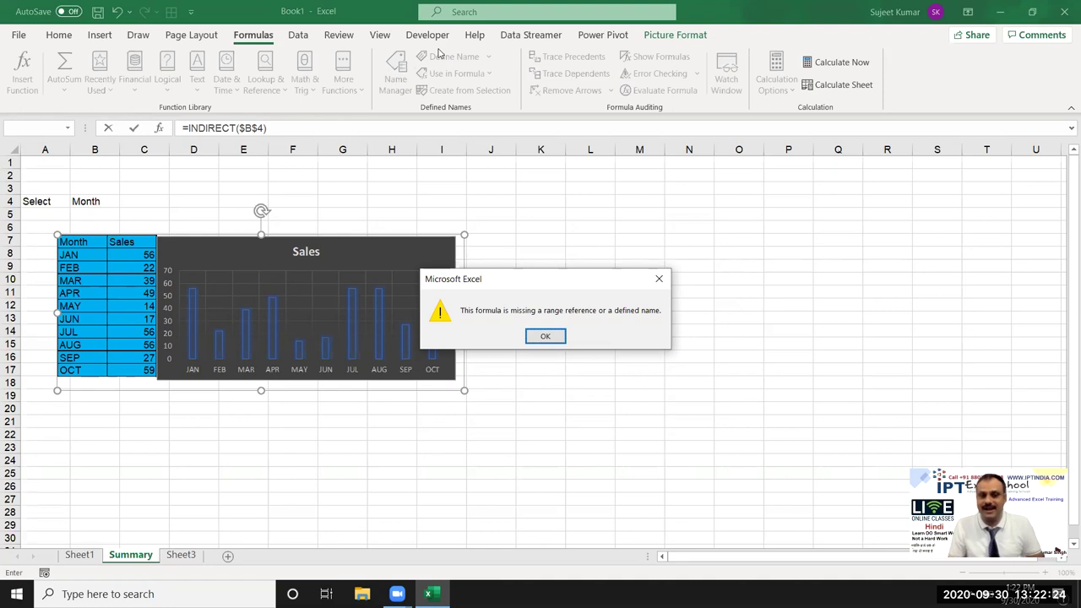
pyautogui.press('Return')
pyautogui.press('Escape')
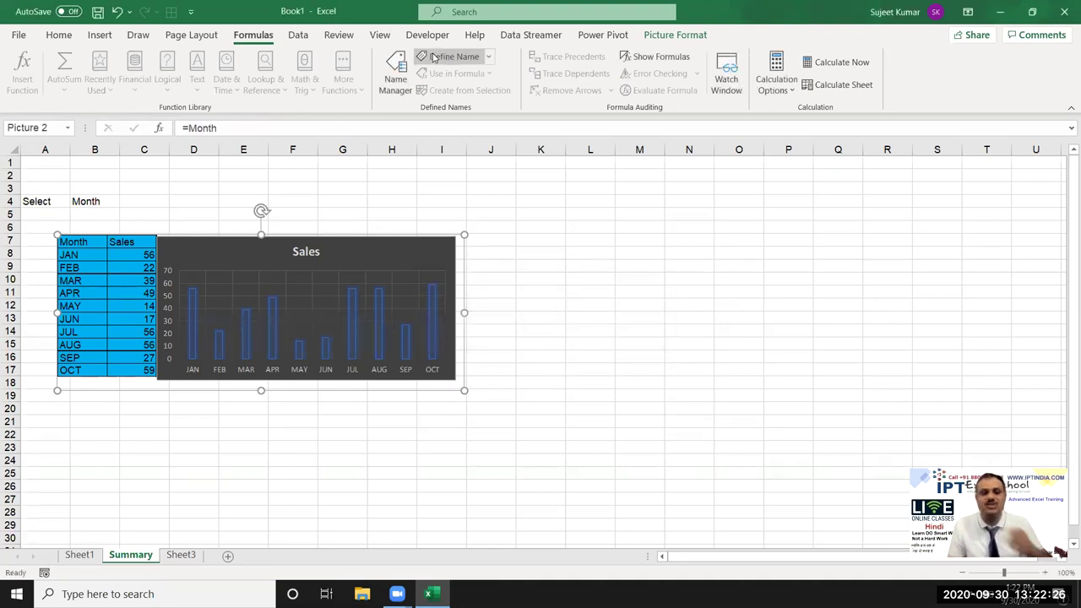
# Step: Define the name Show referring to =INDIRECT(Summary!$B$4)
pyautogui.click(568, 216)
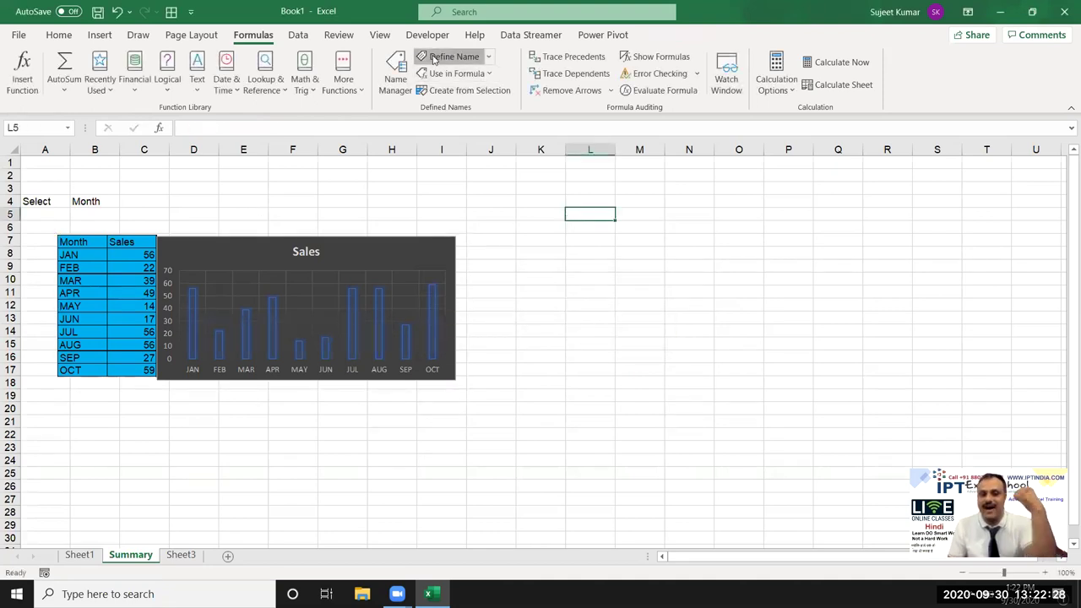
pyautogui.click(433, 57)
pyautogui.moveTo(483, 246); pyautogui.dragTo(599, 220)
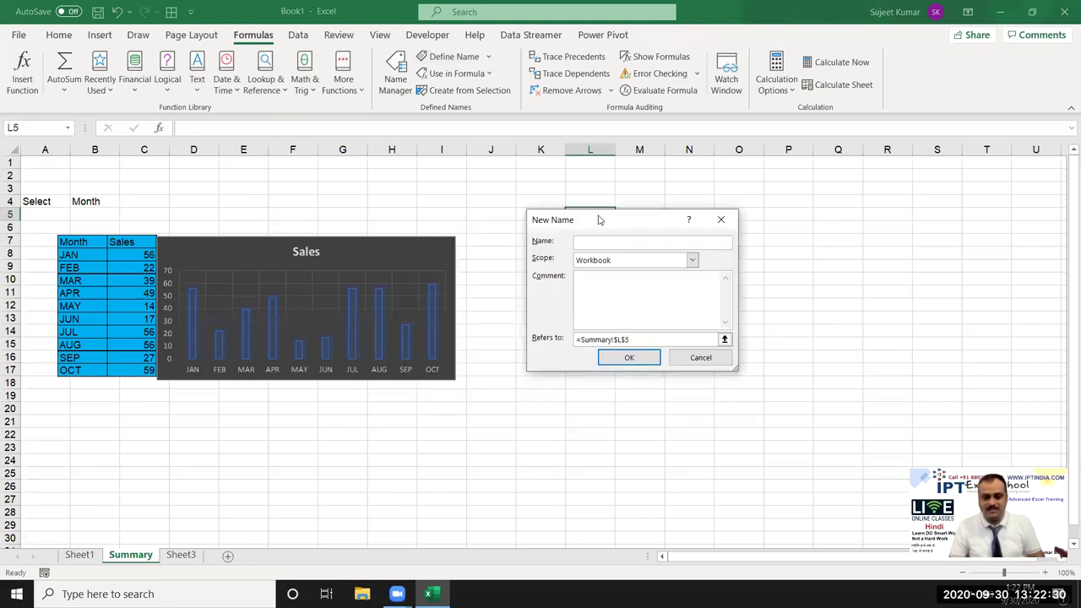
pyautogui.write('Show')
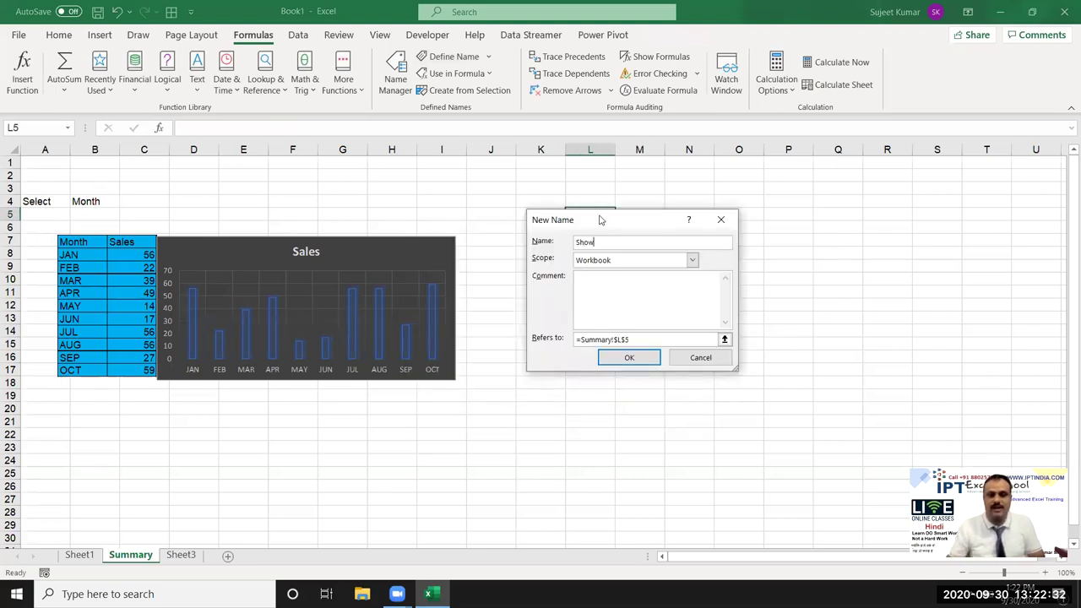
pyautogui.click(636, 340)
pyautogui.press('BackSpace')
pyautogui.press('BackSpace')
pyautogui.press('BackSpace')
pyautogui.press('BackSpace')
pyautogui.press('BackSpace')
pyautogui.press('BackSpace')
pyautogui.press('BackSpace')
pyautogui.press('BackSpace')
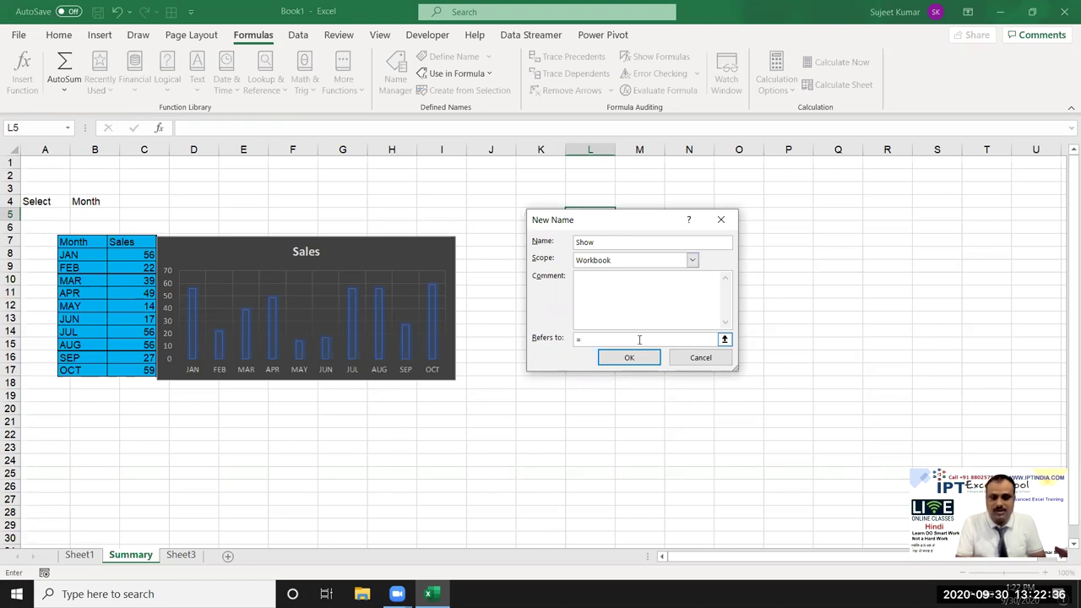
pyautogui.press('BackSpace')
pyautogui.write('i')
pyautogui.write('dir')
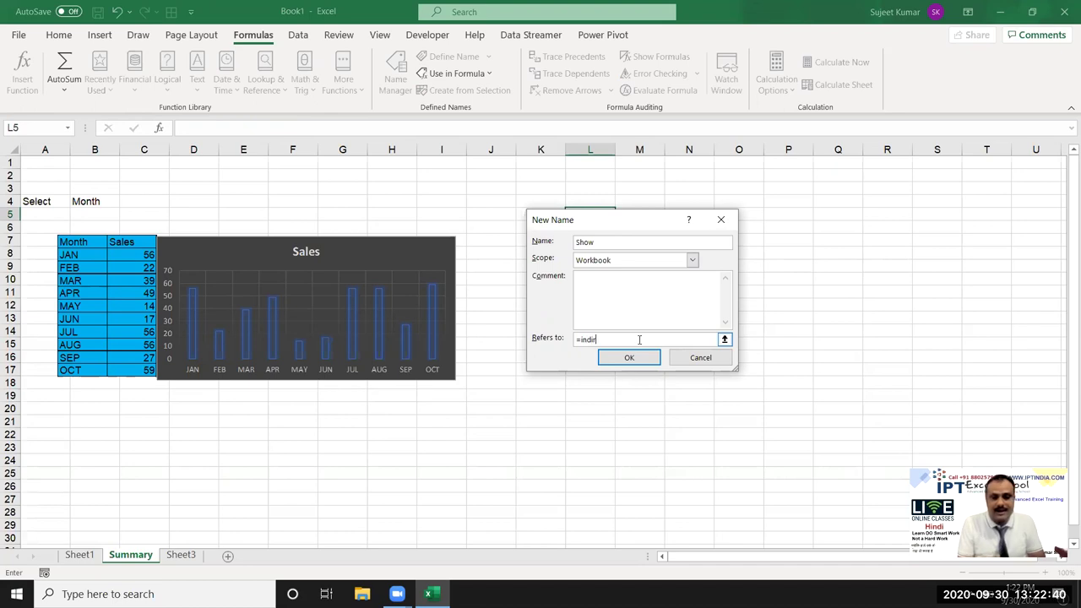
pyautogui.write('(')
pyautogui.click(99, 201)
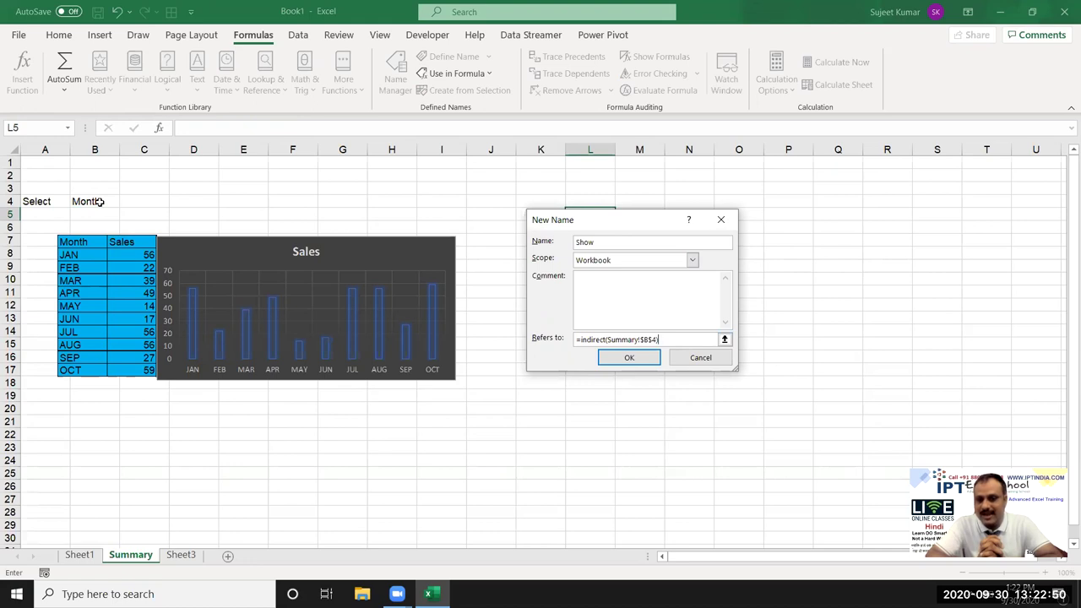
pyautogui.click(606, 359)
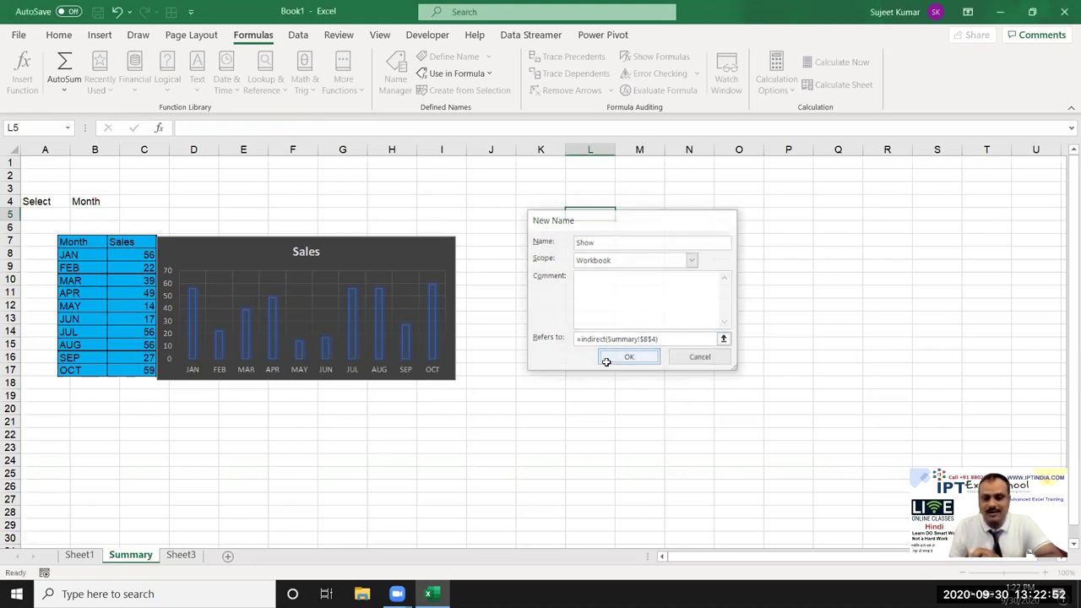
# Step: Select the linked picture and highlight Month in its formula
pyautogui.click(329, 283)
pyautogui.click(209, 128)
pyautogui.doubleClick(209, 128)
# Step: Link the picture to =Show, switch B4 to City, and open Name Manager
pyautogui.write('show')
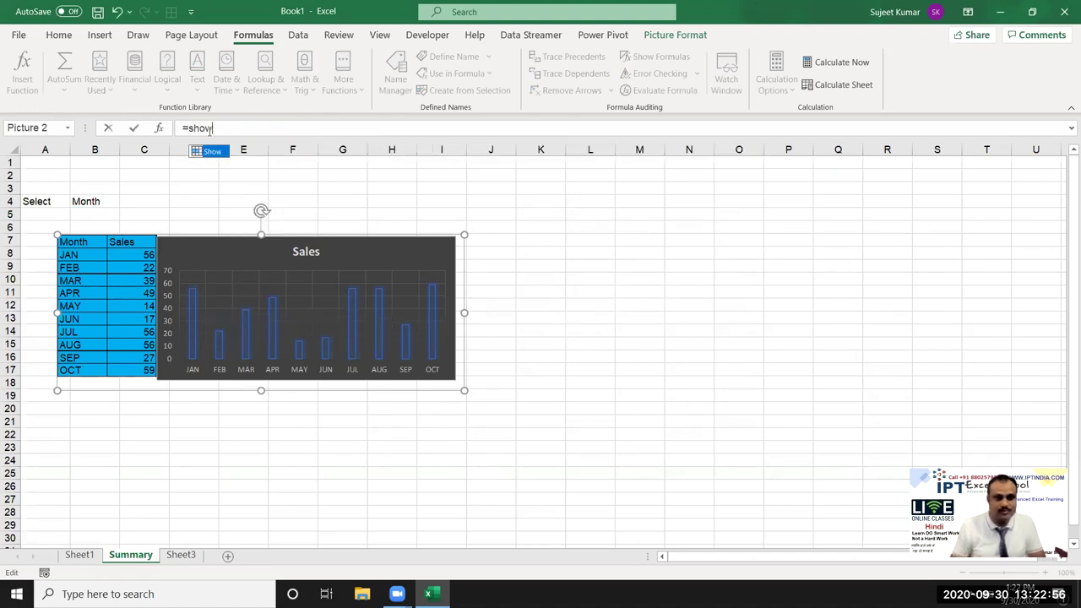
pyautogui.press('Return')
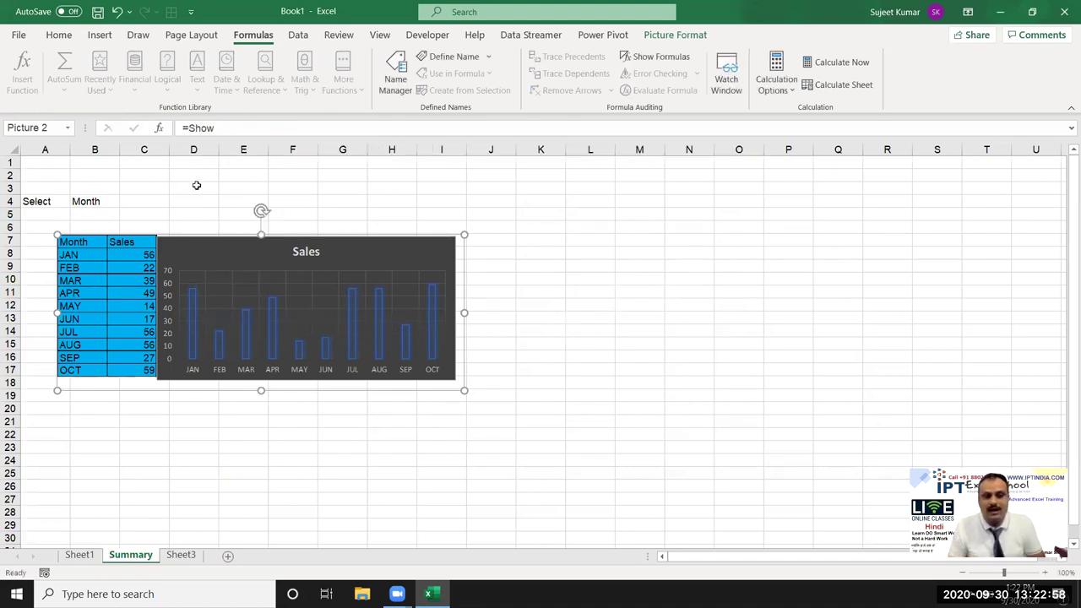
pyautogui.click(195, 185)
pyautogui.click(99, 202)
pyautogui.click(125, 201)
pyautogui.click(119, 224)
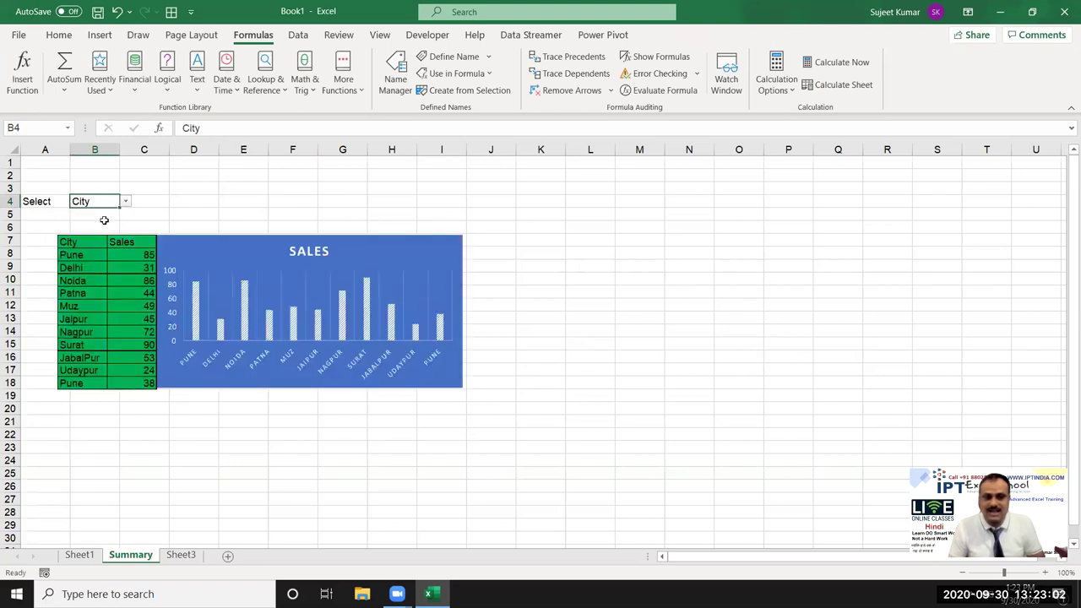
pyautogui.click(395, 74)
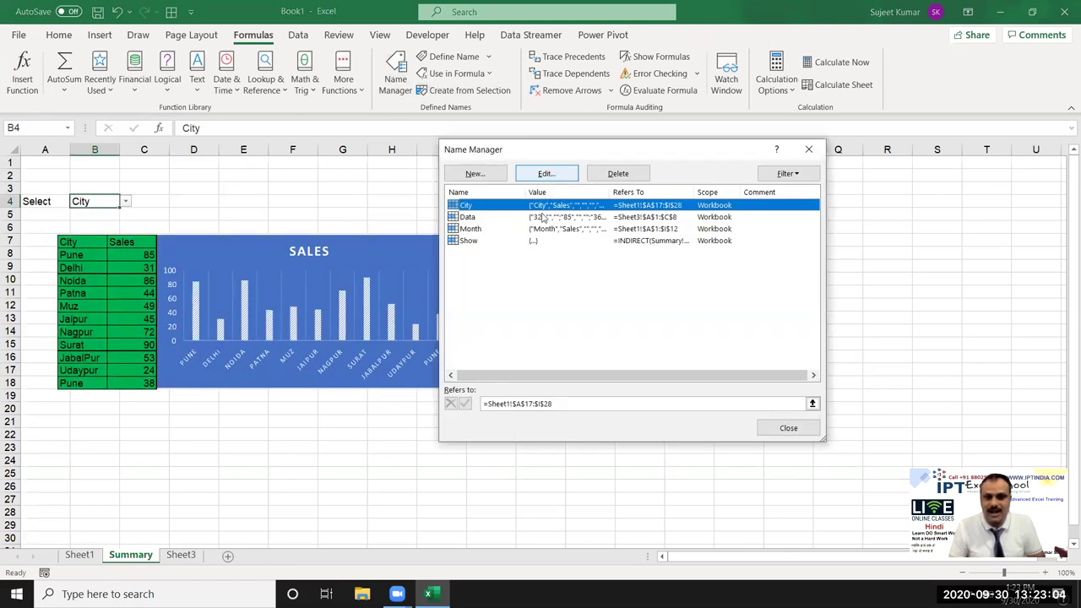
# Step: Check the Show and City names' Refers to definitions, then close Name Manager
pyautogui.click(510, 241)
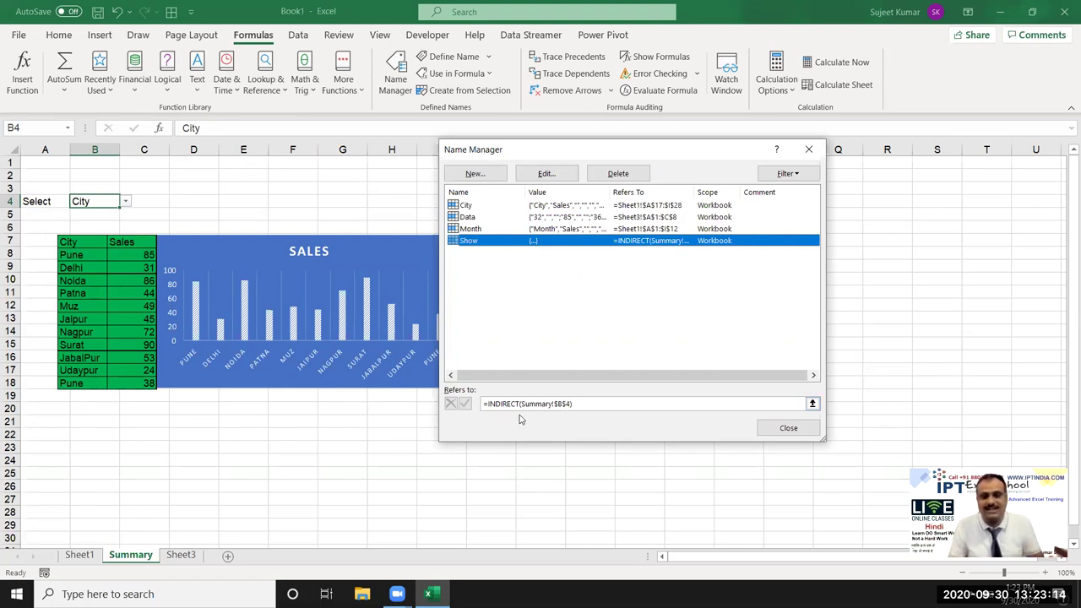
pyautogui.click(473, 207)
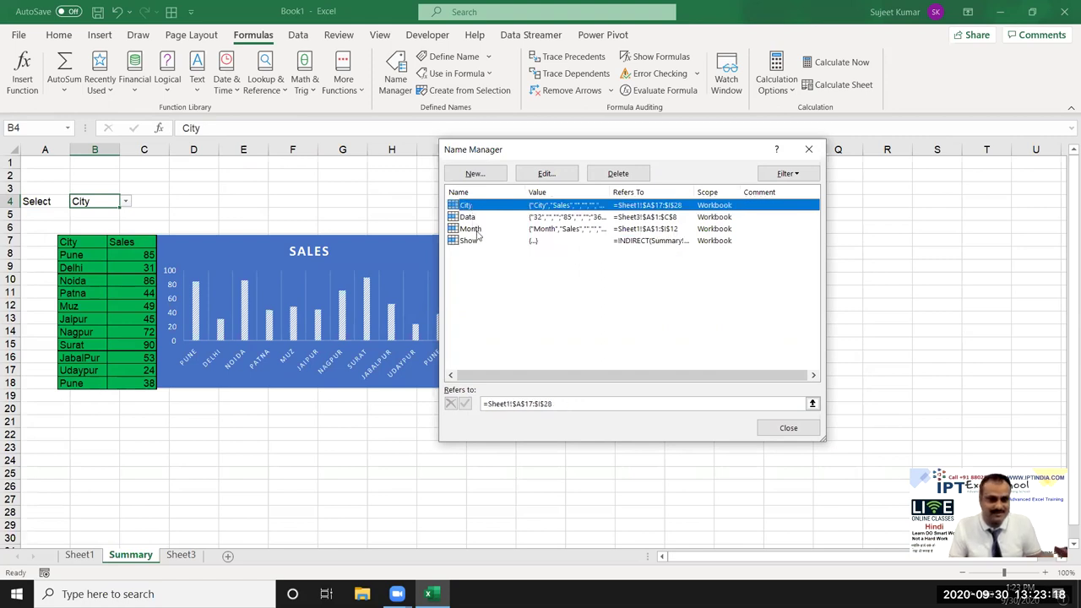
pyautogui.press('Escape')
pyautogui.click(128, 207)
# Step: Toggle B4 repeatedly between Month and City, watching the picture swap tables and charts
pyautogui.click(108, 204)
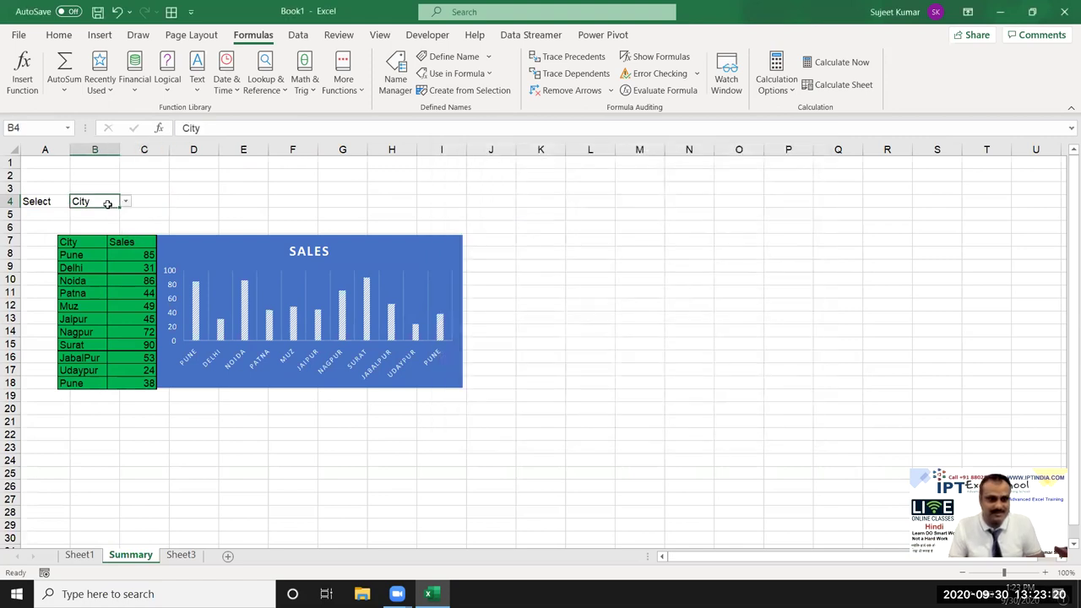
pyautogui.click(125, 203)
pyautogui.click(125, 211)
pyautogui.click(125, 202)
pyautogui.click(118, 213)
pyautogui.click(125, 202)
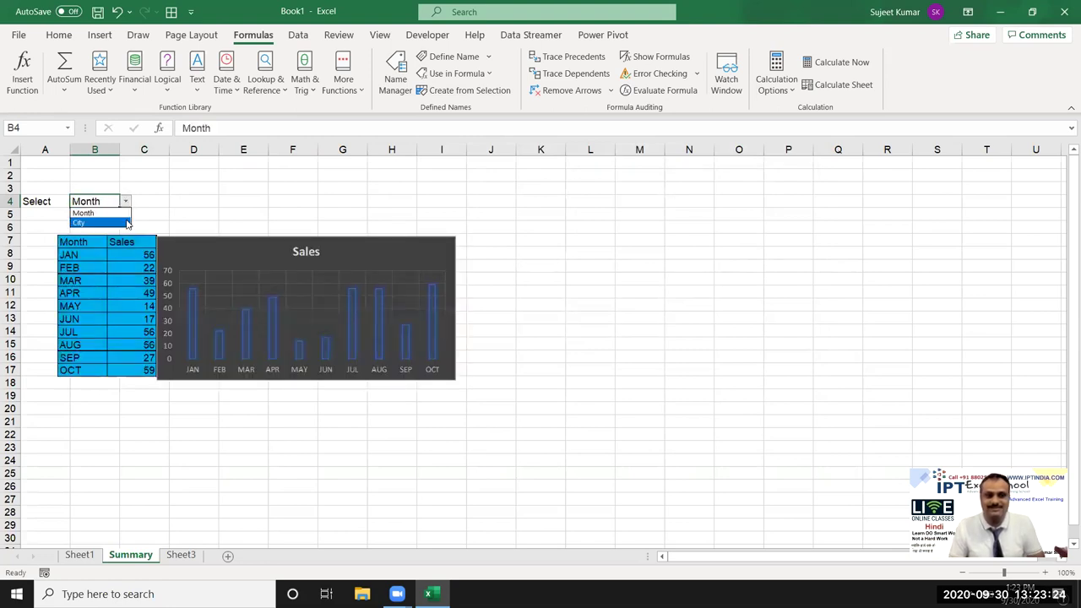
pyautogui.click(126, 223)
pyautogui.click(125, 201)
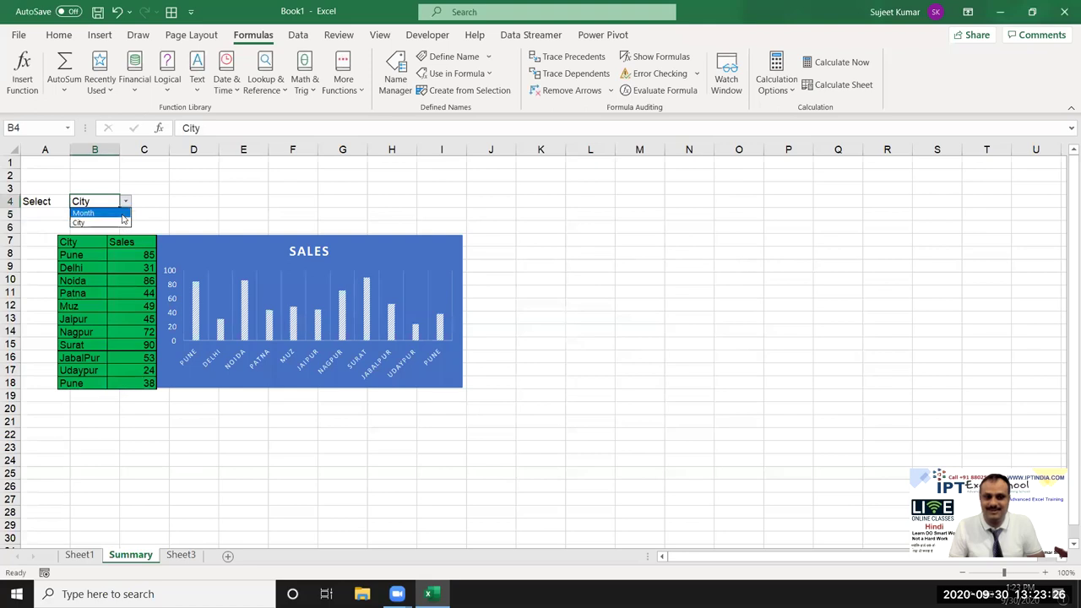
pyautogui.click(124, 213)
pyautogui.click(125, 201)
pyautogui.click(123, 223)
pyautogui.click(125, 201)
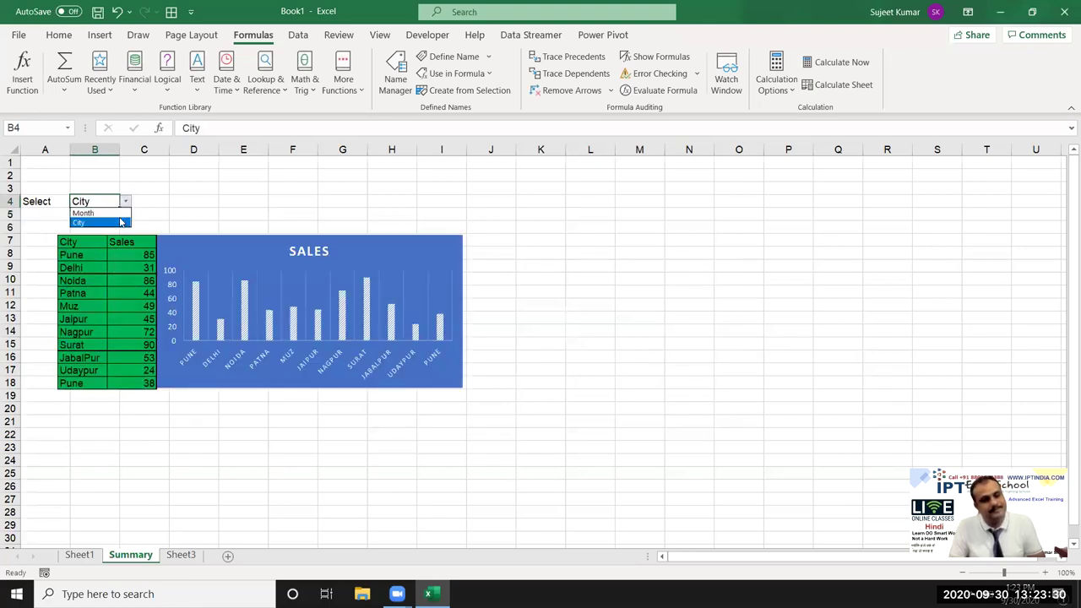
pyautogui.click(123, 213)
pyautogui.click(125, 201)
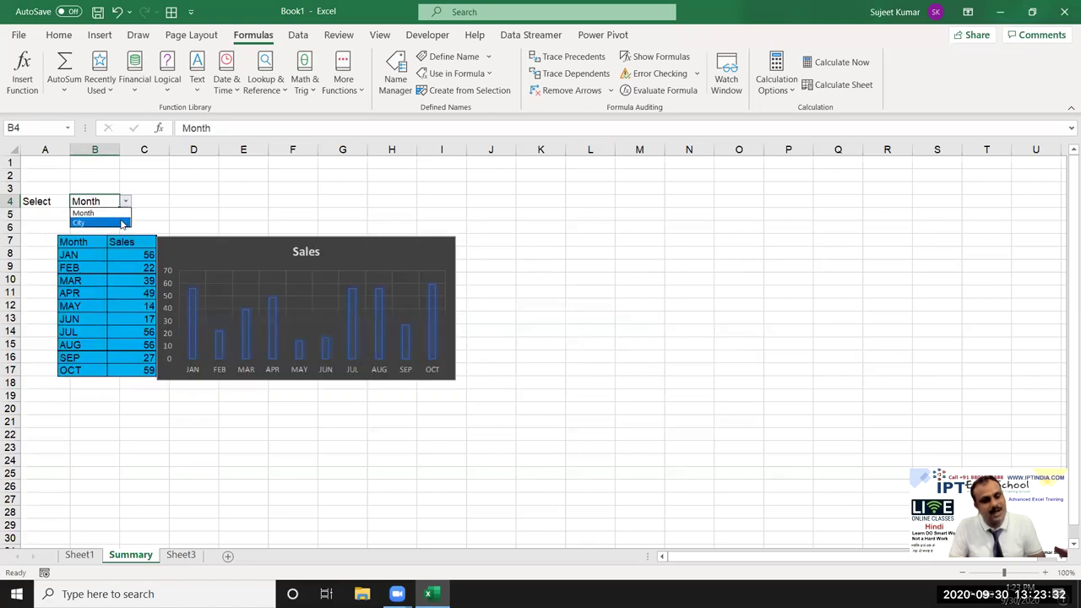
pyautogui.click(124, 223)
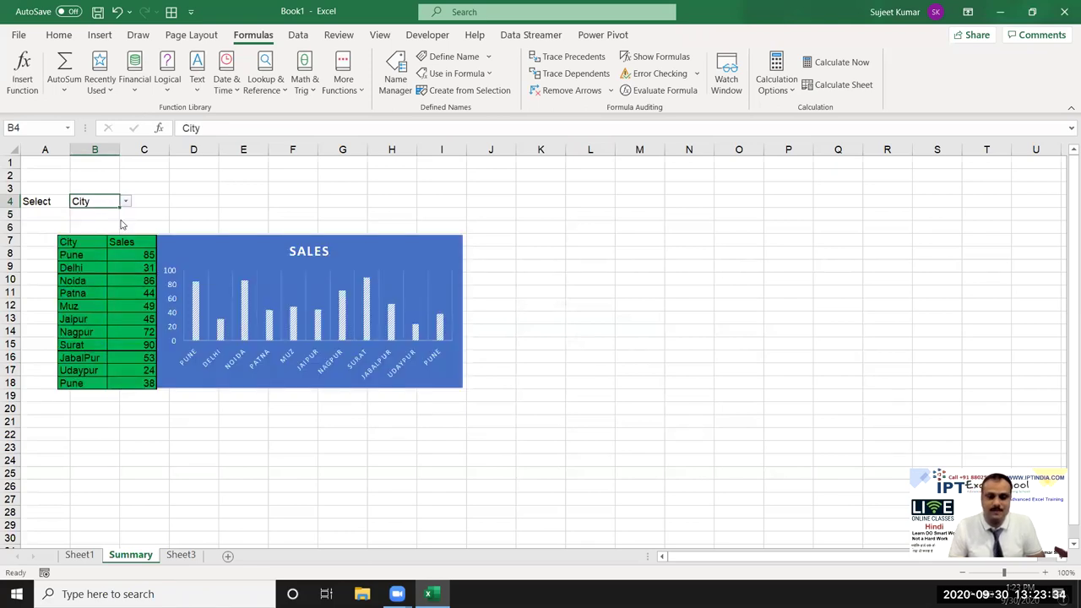
pyautogui.click(125, 201)
# Step: Set B4 to Month and check the picture's =Show formula without changing it
pyautogui.click(121, 217)
pyautogui.click(176, 245)
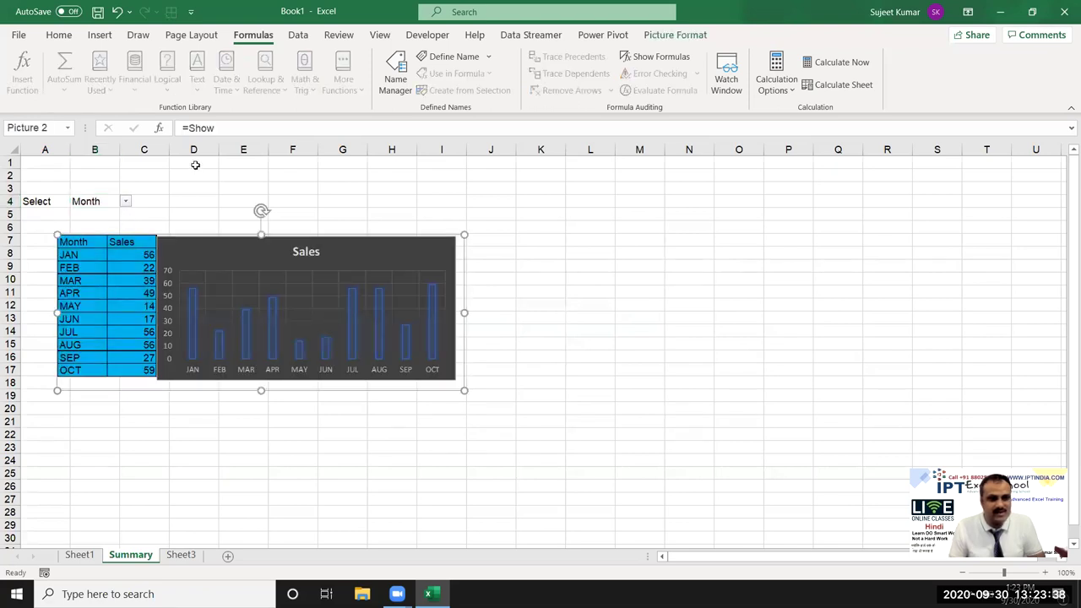
pyautogui.doubleClick(190, 128)
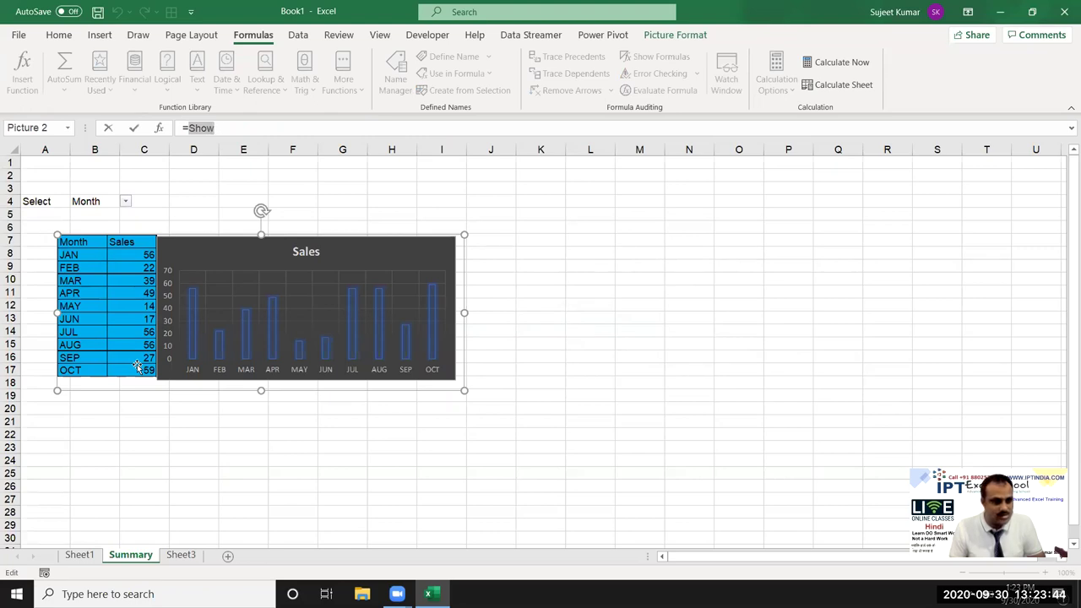
pyautogui.press('Escape')
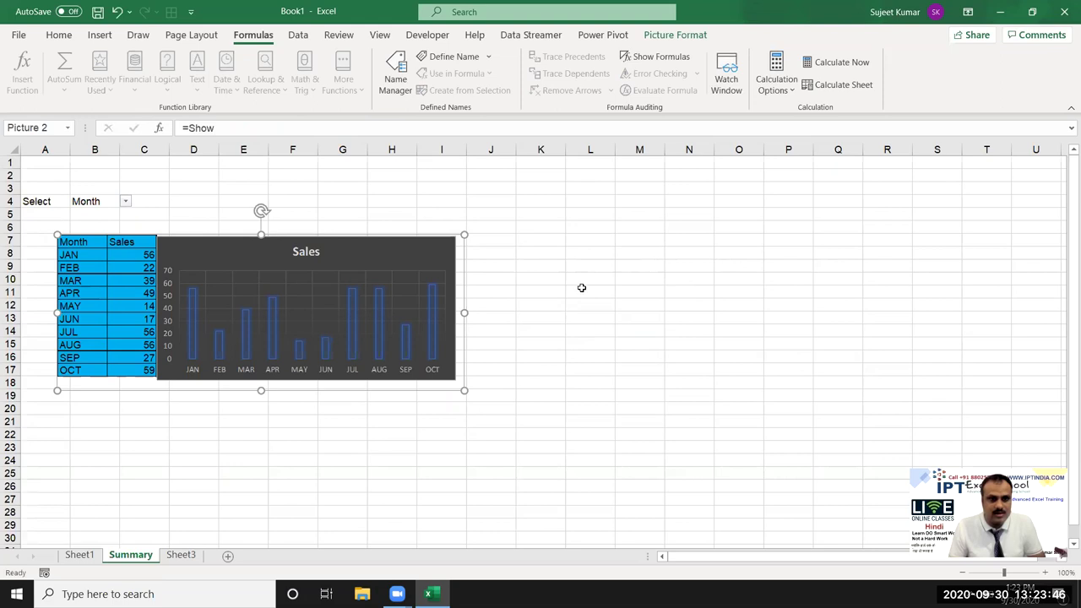
pyautogui.click(581, 287)
pyautogui.click(313, 351)
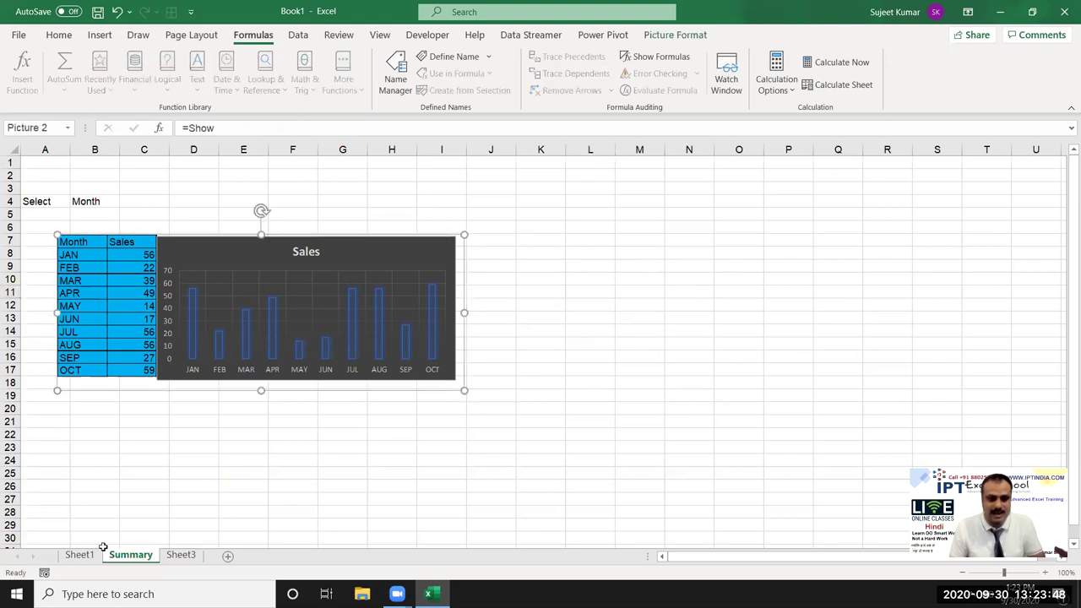
pyautogui.click(198, 483)
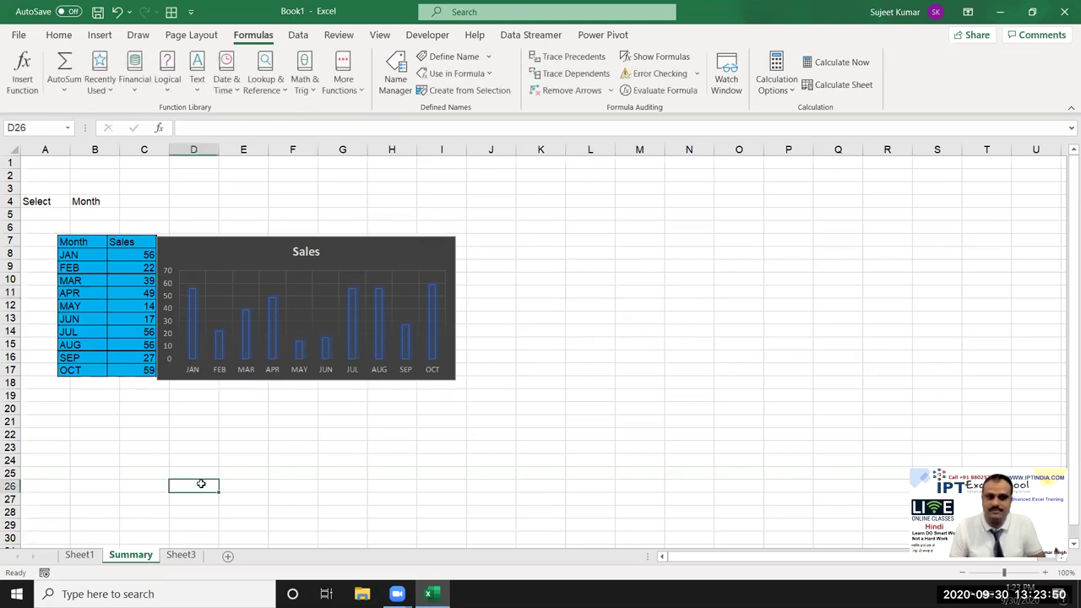
# Step: Copy Sheet1's Month table and chart and paste it on Summary at N7 as a linked picture
pyautogui.click(79, 554)
pyautogui.moveTo(44, 163); pyautogui.dragTo(419, 307)
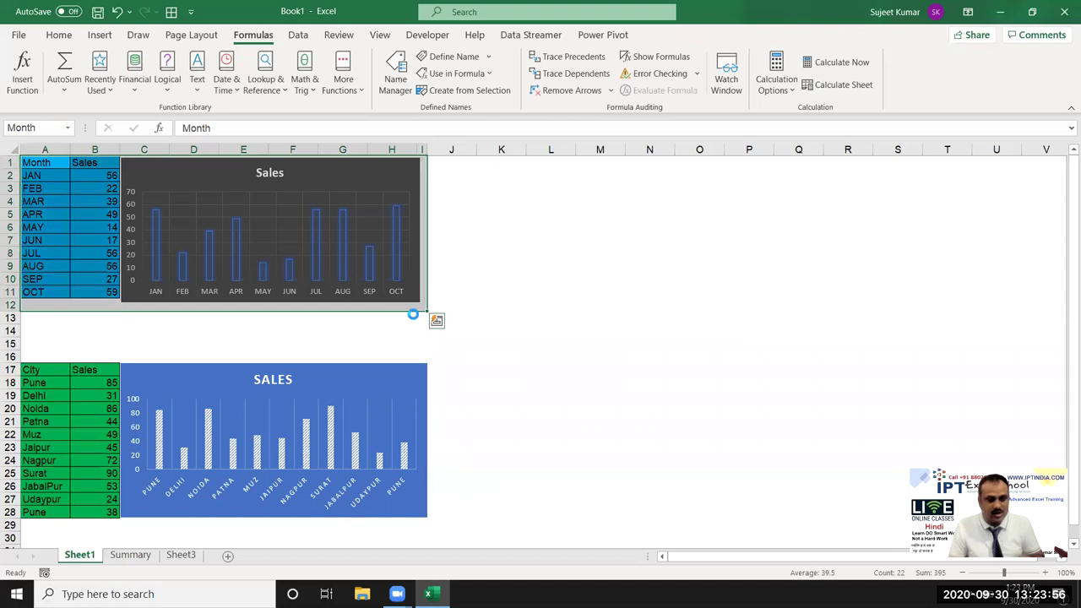
pyautogui.hotkey('ctrl', 'c')
pyautogui.click(152, 557)
pyautogui.click(702, 243)
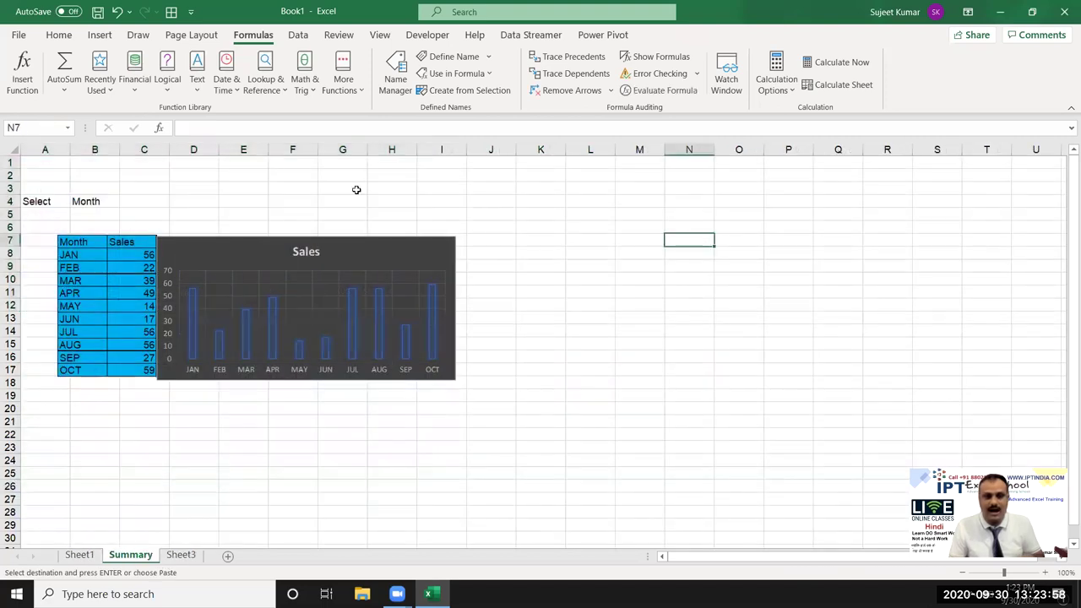
pyautogui.click(50, 37)
pyautogui.click(20, 85)
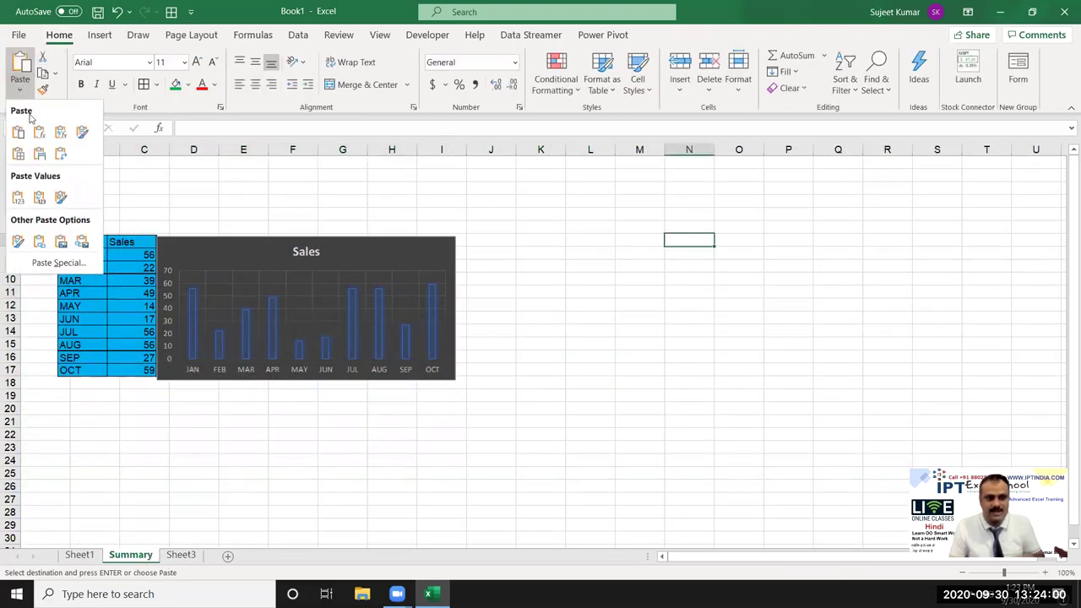
pyautogui.click(81, 243)
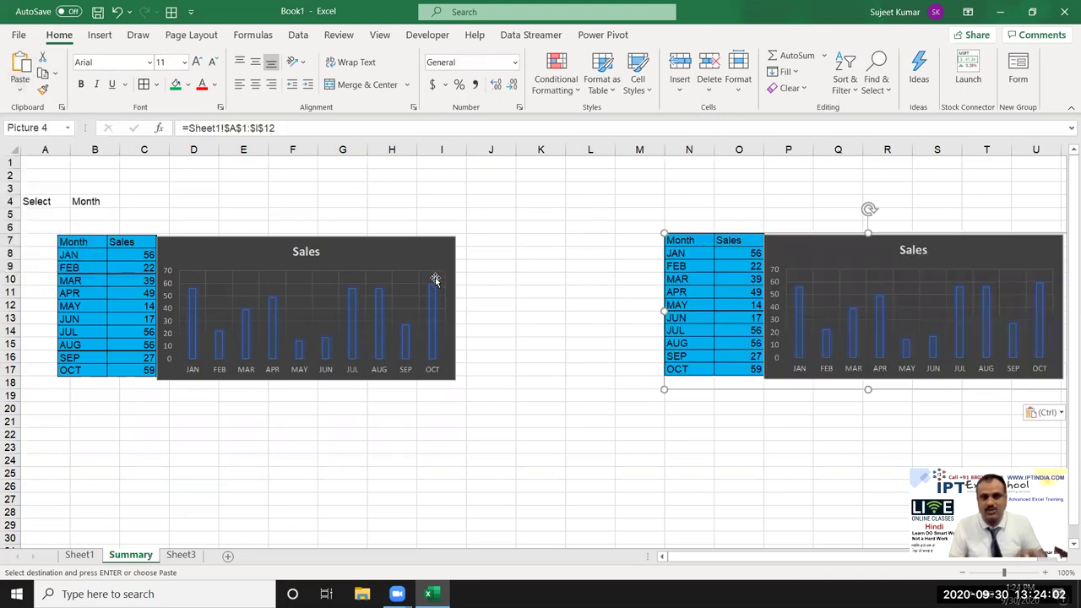
# Step: Move the extra picture, inspect its =Sheet1!$A$1:$I$12 formula, then delete it
pyautogui.moveTo(701, 243); pyautogui.dragTo(517, 224)
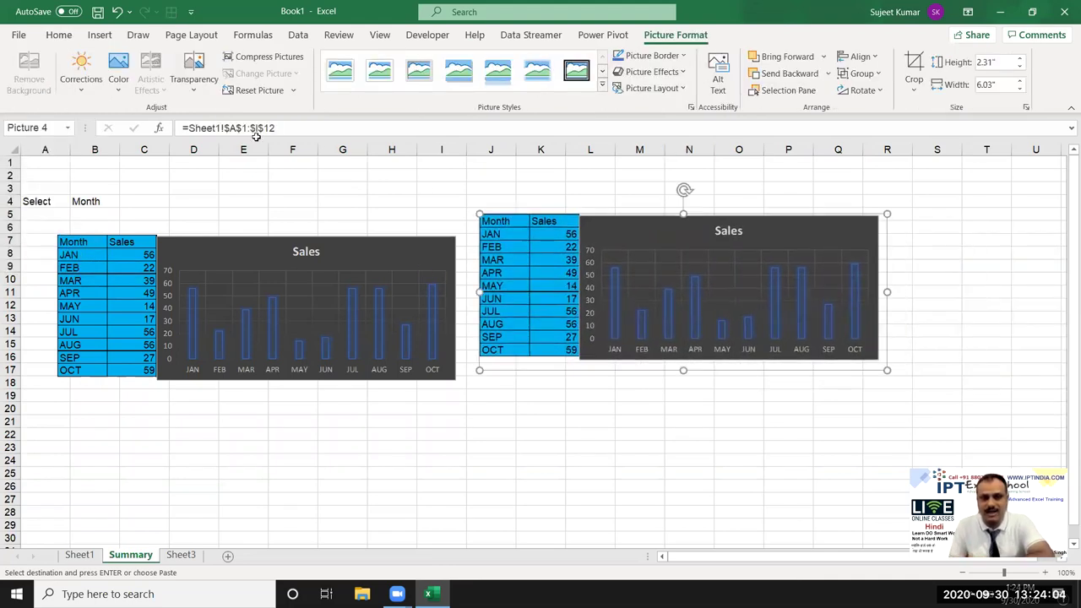
pyautogui.moveTo(279, 127); pyautogui.dragTo(180, 128)
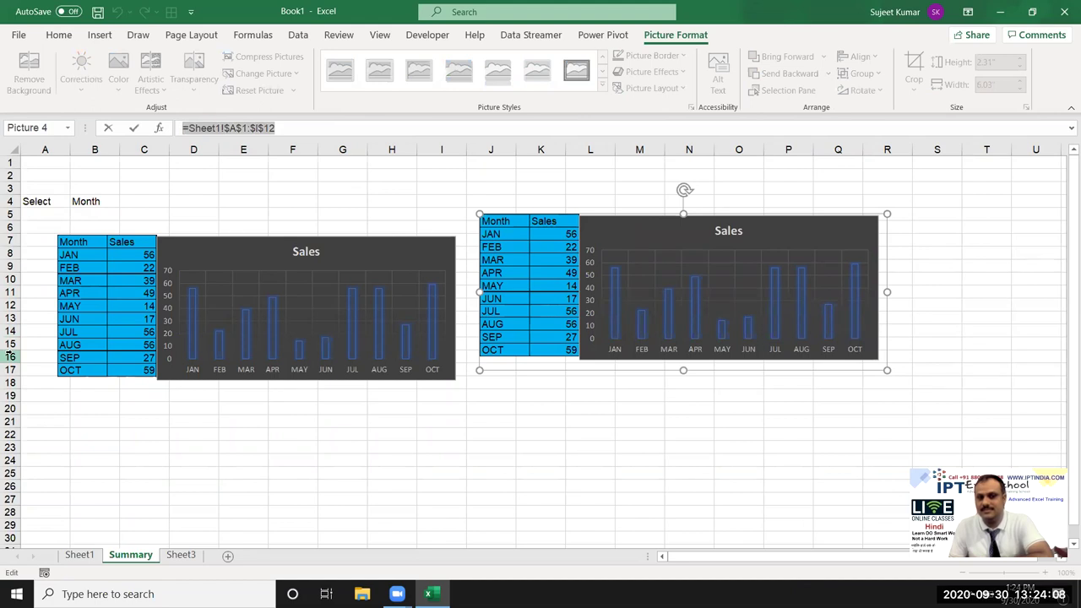
pyautogui.moveTo(285, 130); pyautogui.dragTo(192, 128)
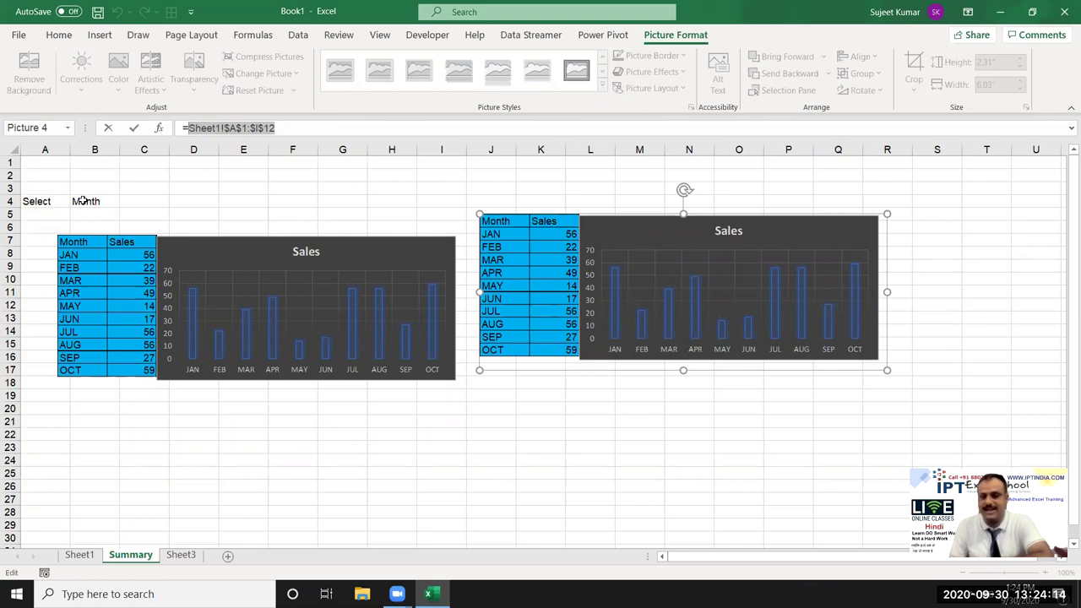
pyautogui.press('Return')
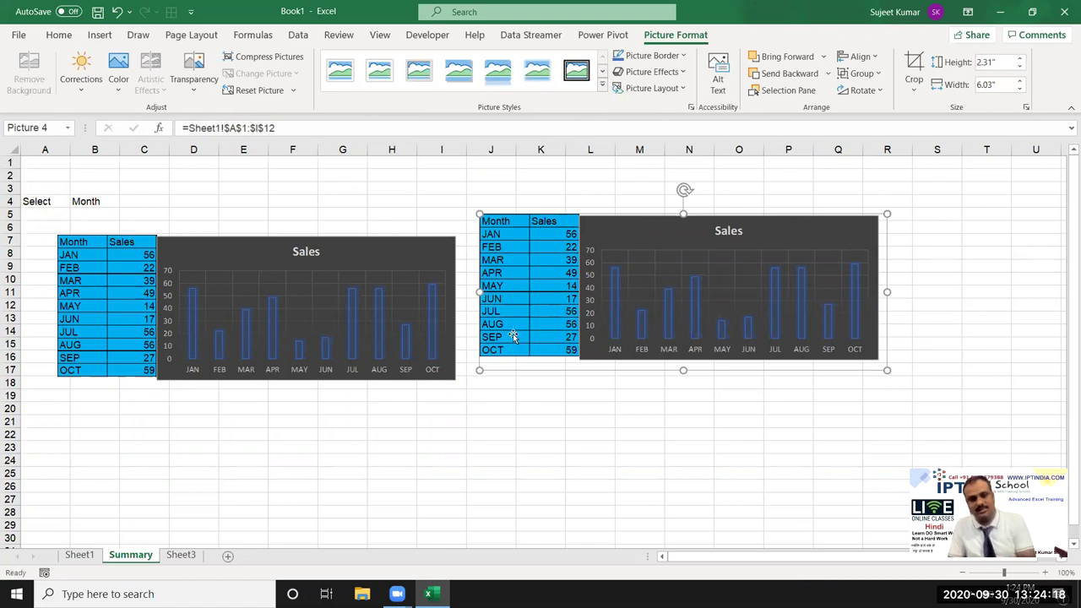
pyautogui.press('Delete')
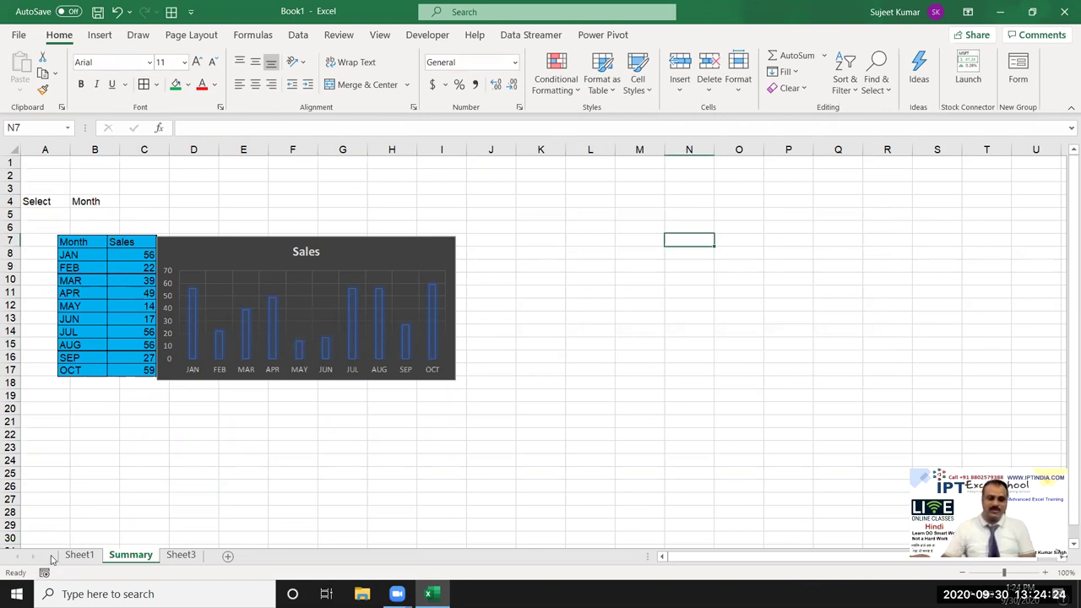
pyautogui.click(76, 554)
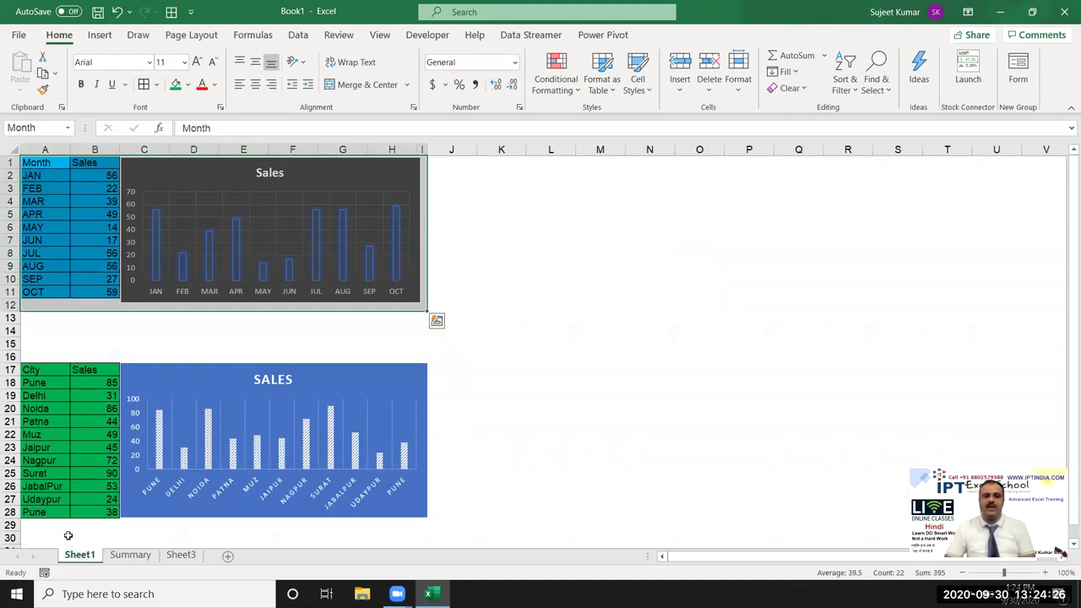
pyautogui.scroll(-3, 54, 394)
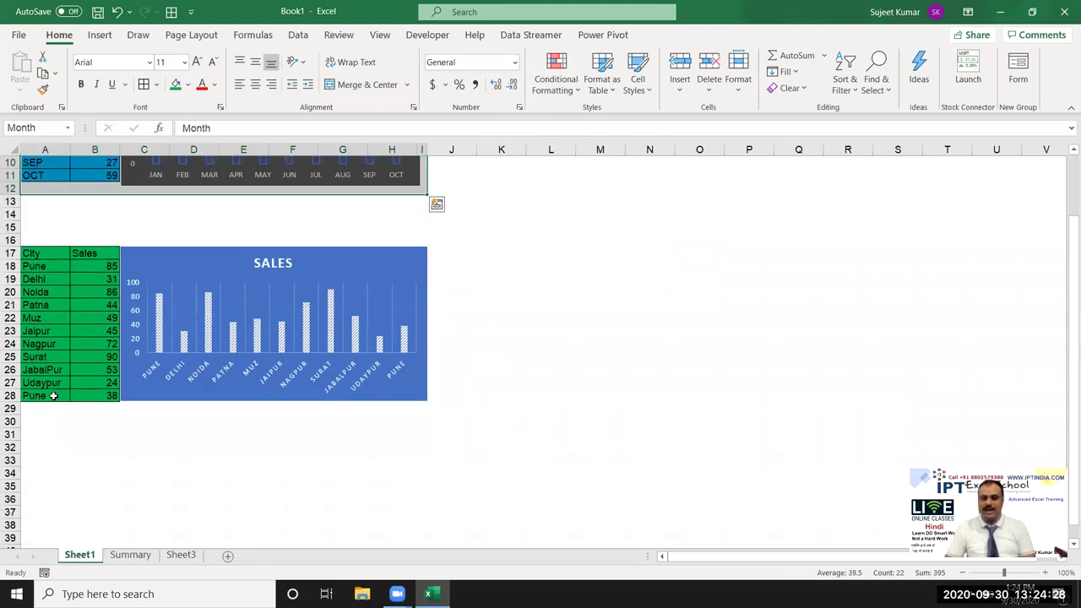
pyautogui.scroll(-4, 43, 418)
pyautogui.scroll(3, 25, 421)
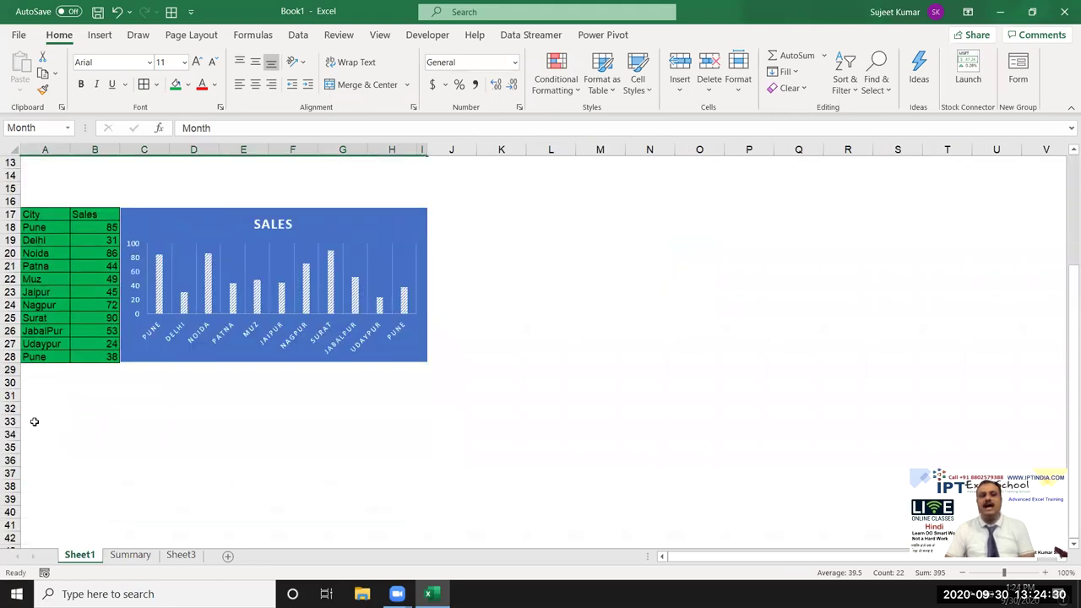
pyautogui.scroll(4, 37, 421)
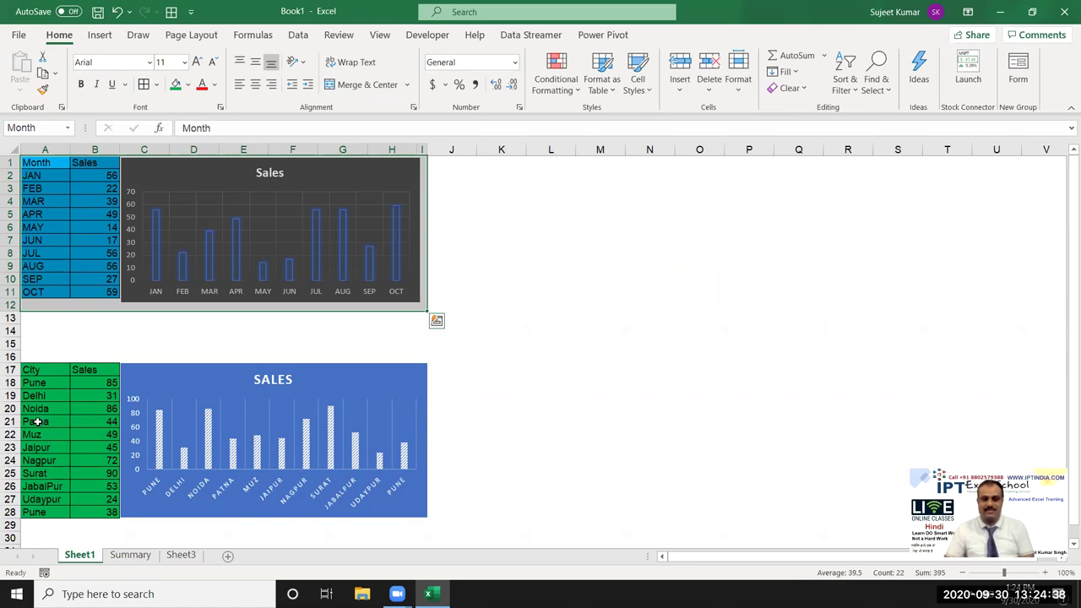
pyautogui.click(130, 555)
pyautogui.click(96, 203)
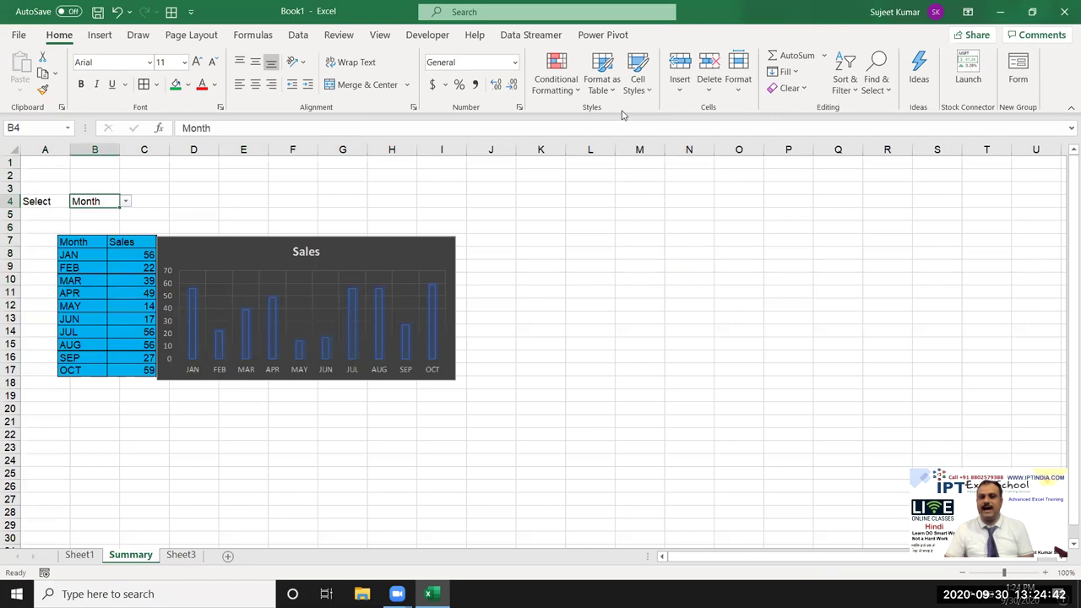
pyautogui.click(297, 34)
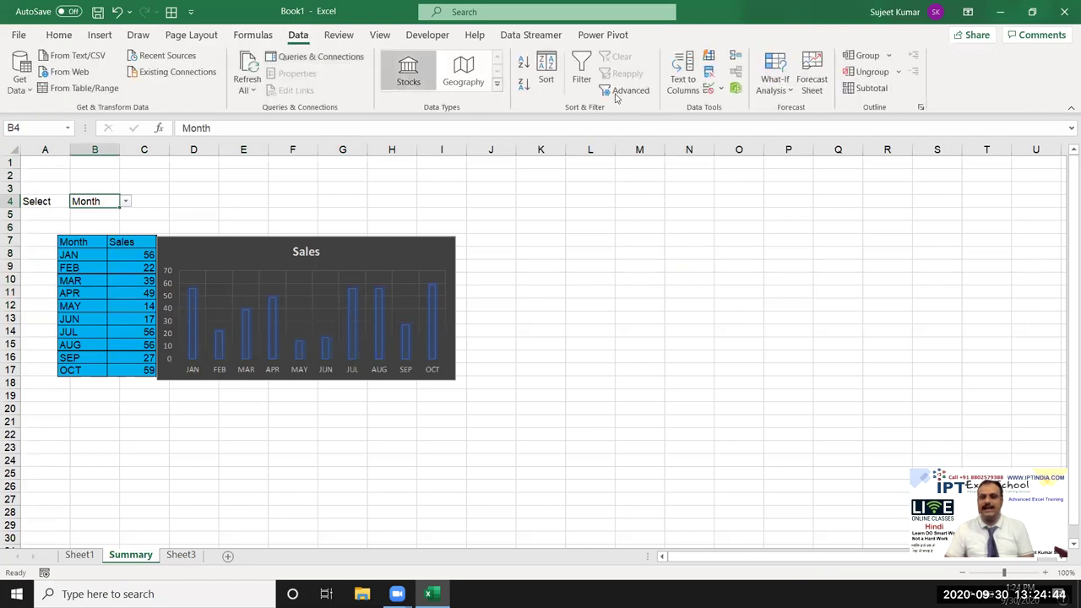
pyautogui.click(708, 88)
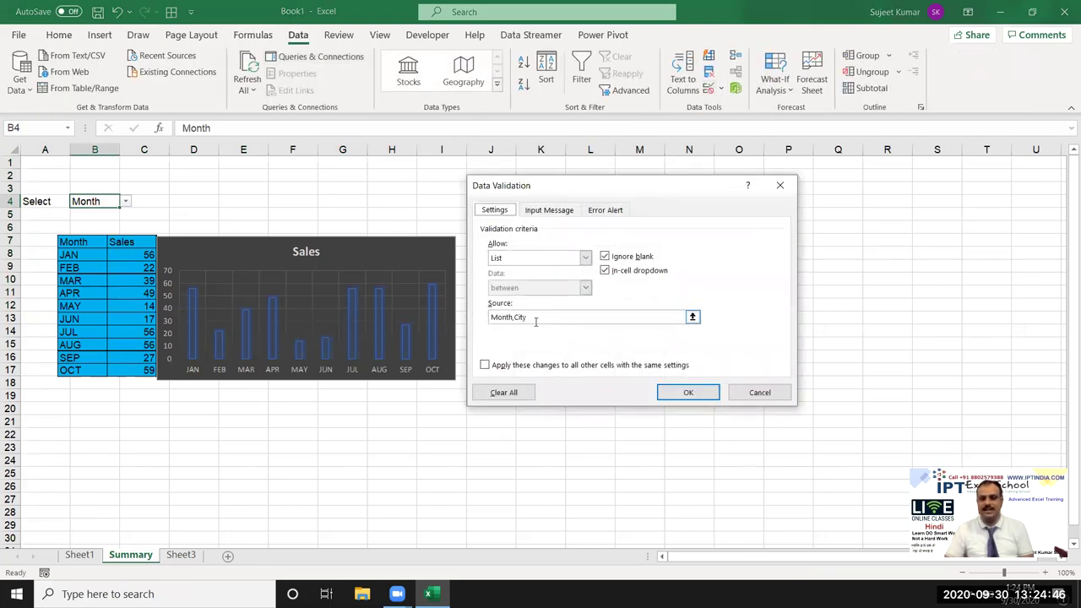
pyautogui.click(535, 319)
pyautogui.hotkey('ctrl', 'pageup')
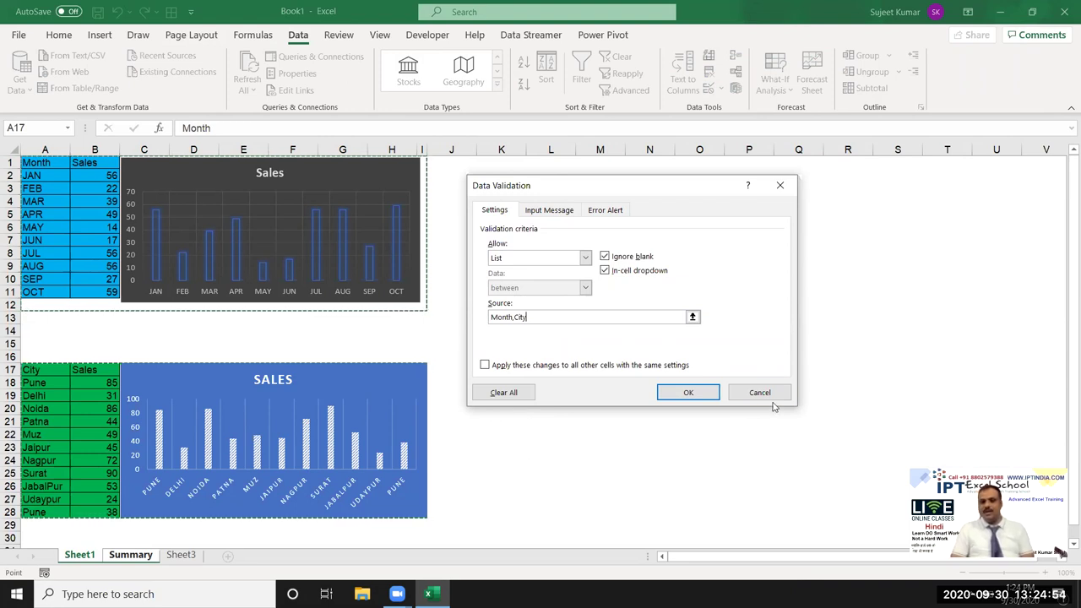
pyautogui.press('Return')
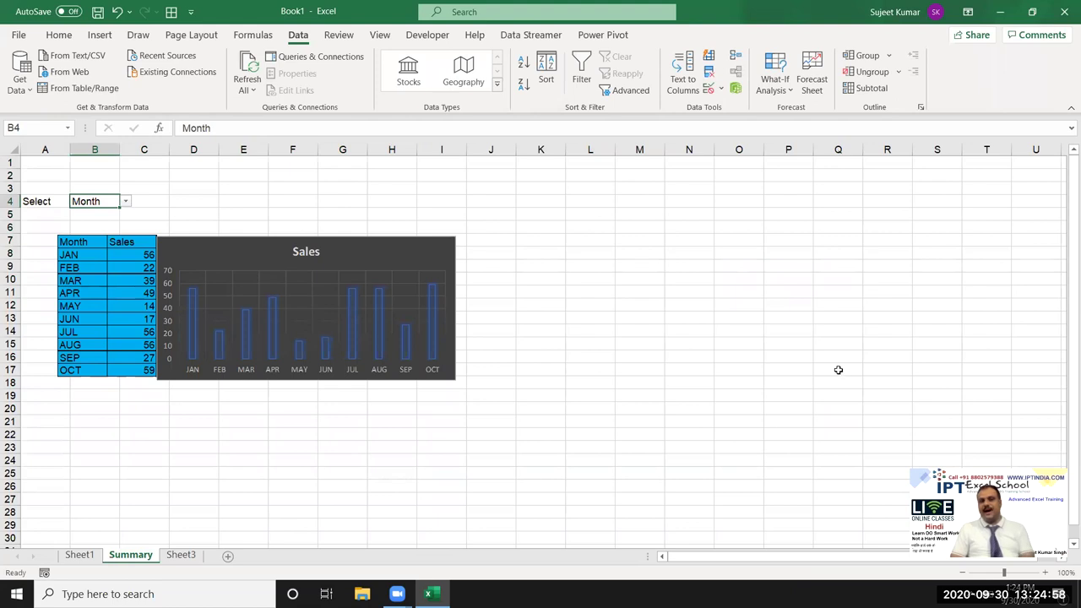
pyautogui.click(724, 333)
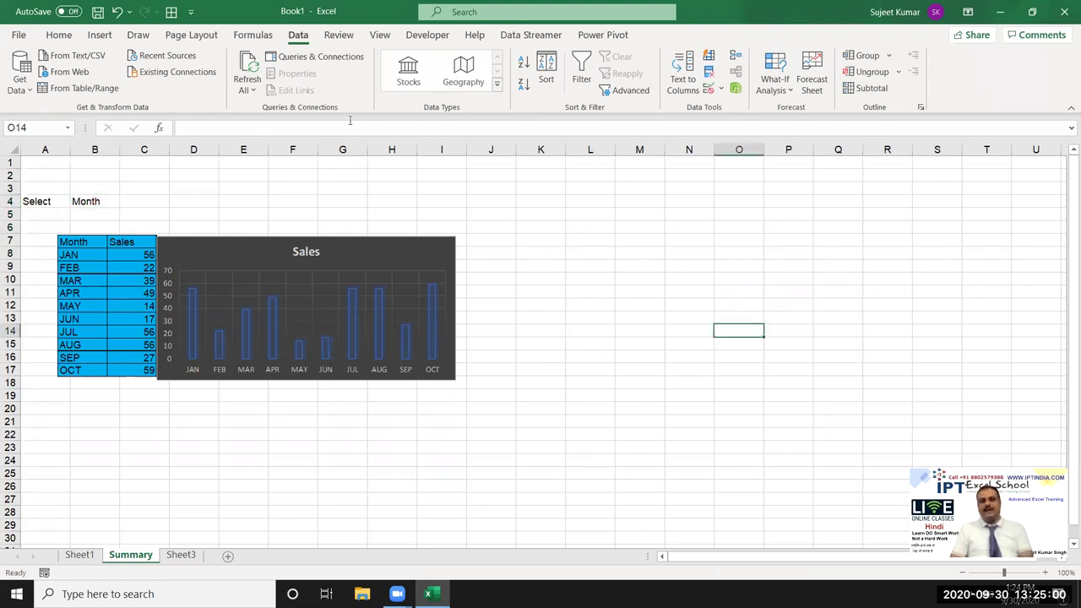
# Step: Review Show's =INDIRECT(Summary!$B$4) definition without changes, then switch to Sheet1
pyautogui.click(326, 39)
pyautogui.click(253, 35)
pyautogui.click(395, 75)
pyautogui.doubleClick(502, 243)
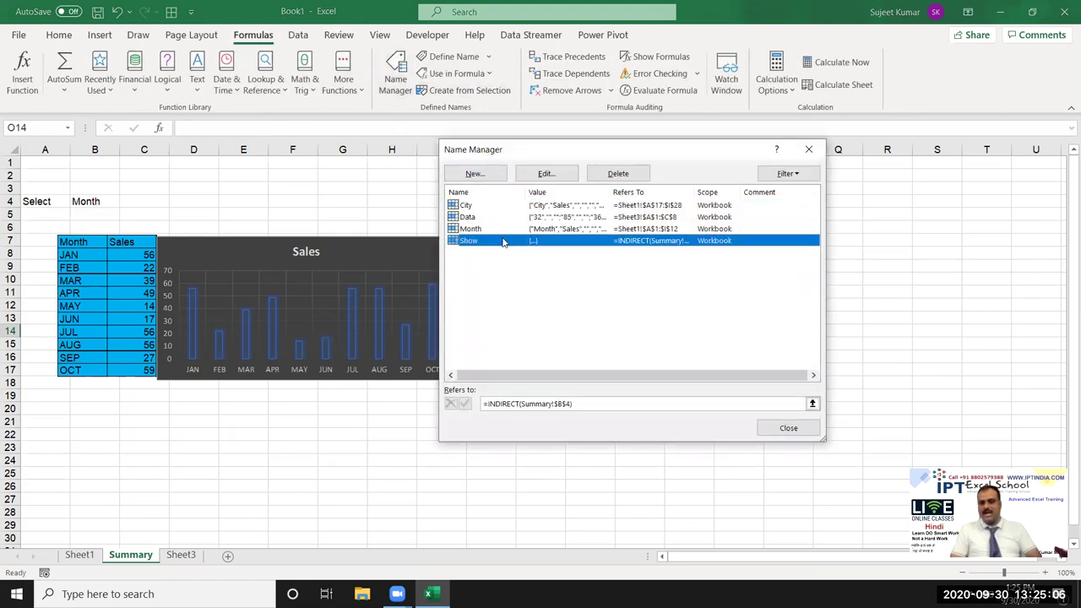
pyautogui.click(612, 338)
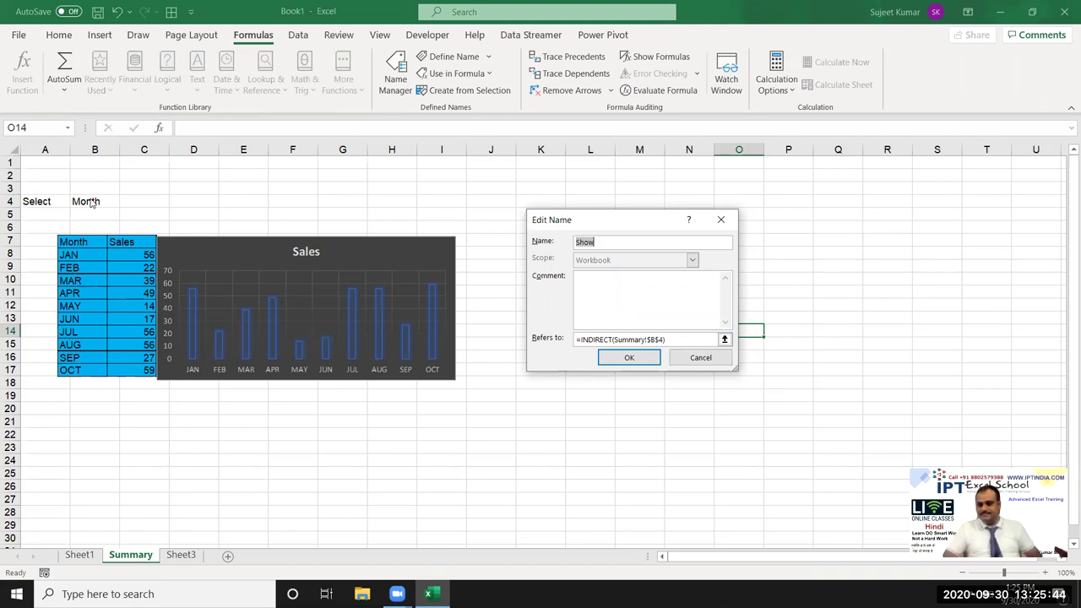
pyautogui.click(692, 357)
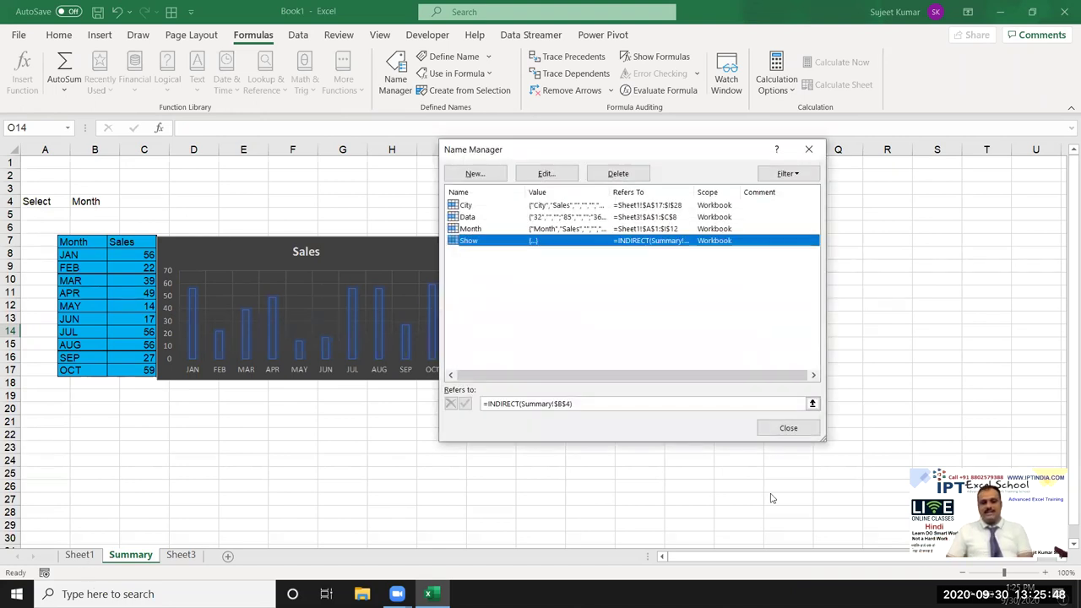
pyautogui.click(788, 429)
pyautogui.click(79, 555)
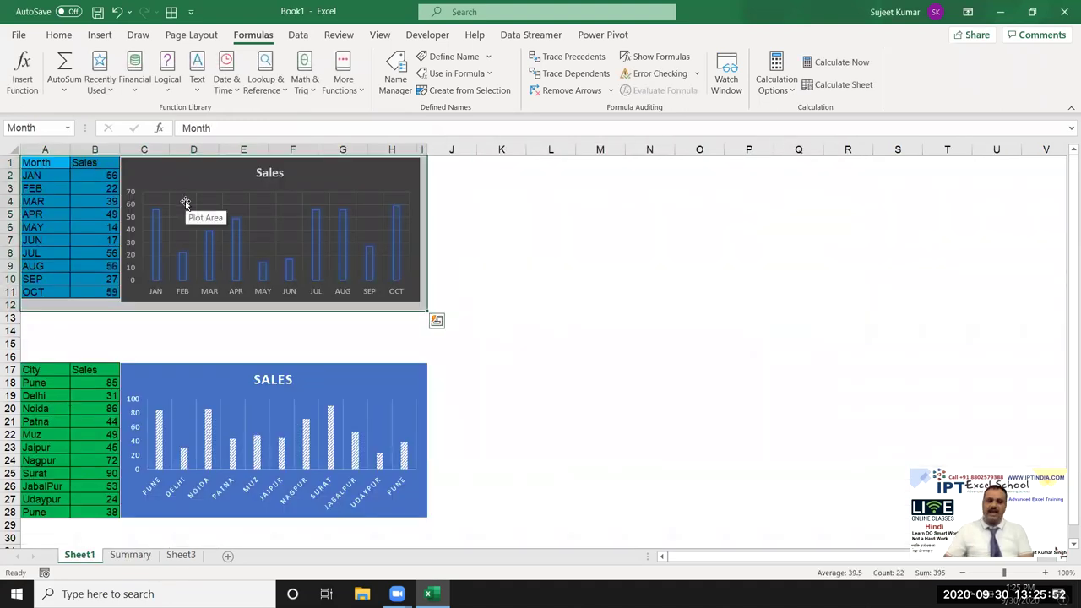
# Step: Inspect the Summary picture's =Show formula, cancel the edit, and go to Sheet3
pyautogui.click(130, 555)
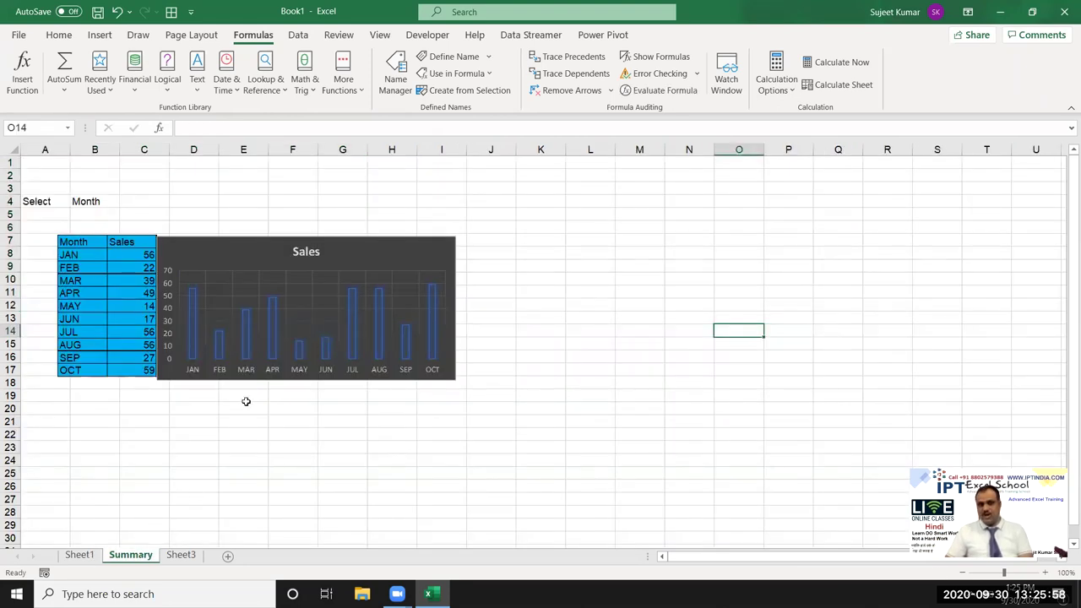
pyautogui.click(262, 380)
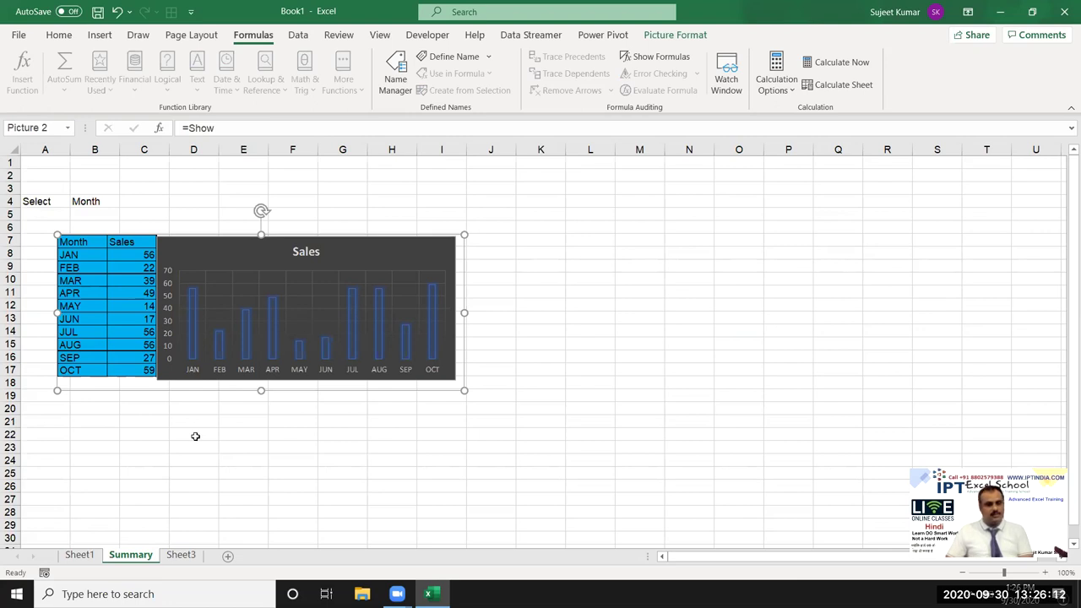
pyautogui.click(195, 436)
pyautogui.click(242, 263)
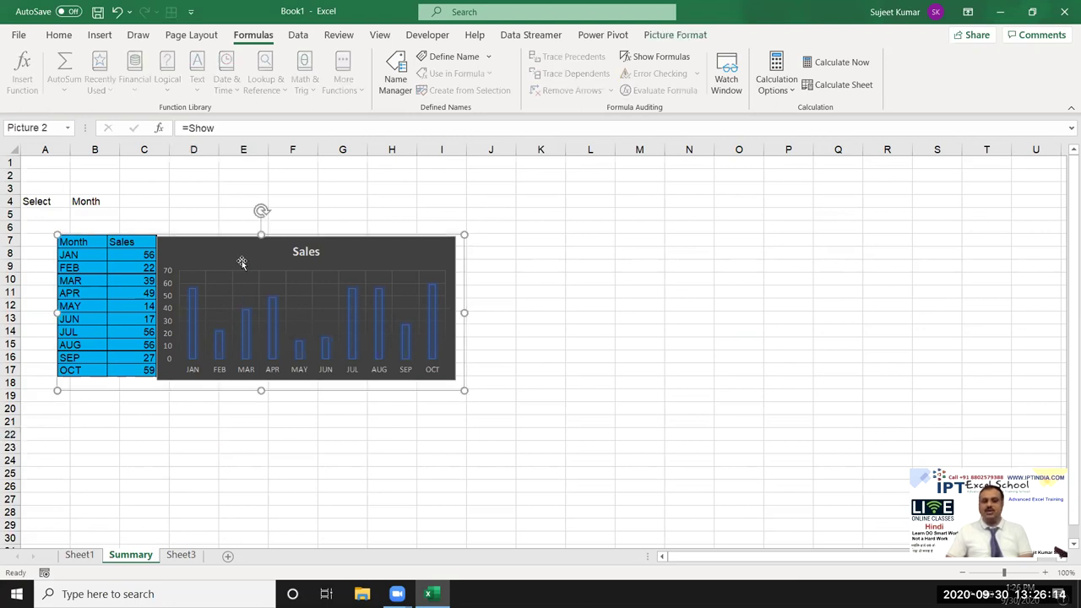
pyautogui.doubleClick(206, 129)
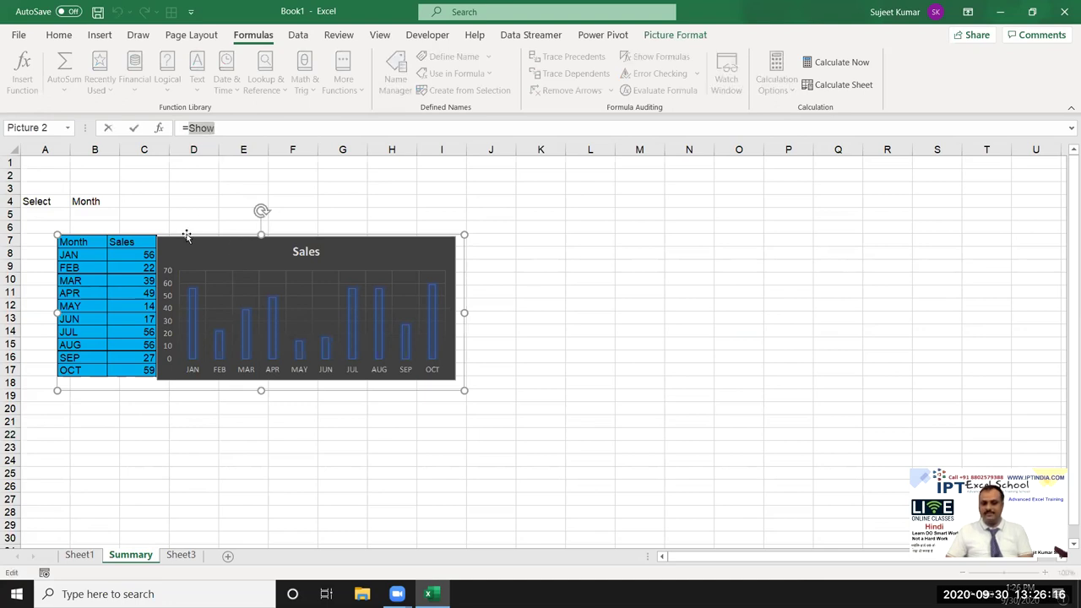
pyautogui.click(156, 502)
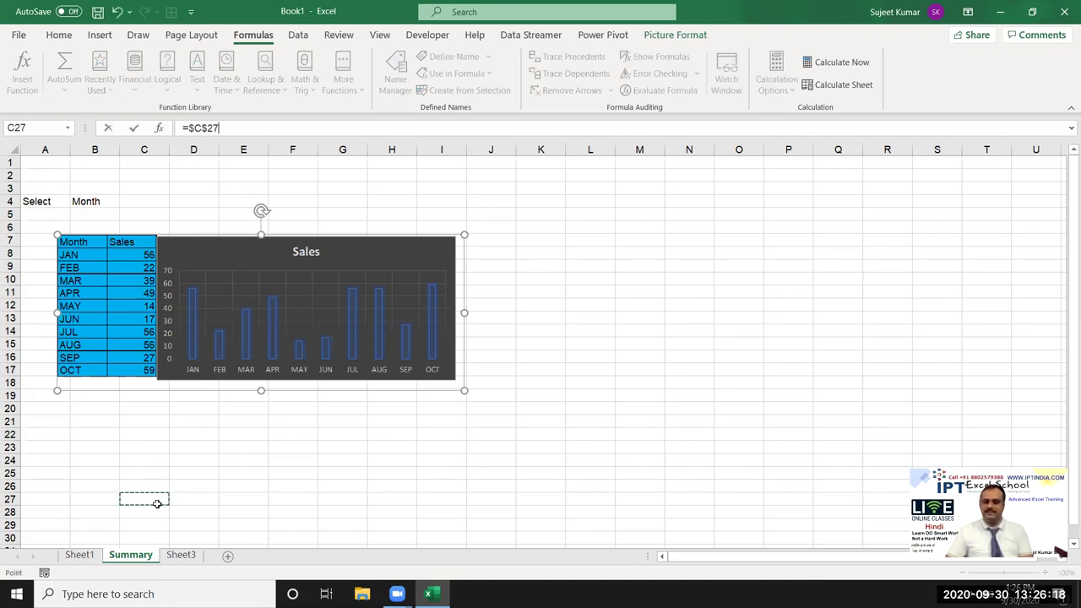
pyautogui.press('Escape')
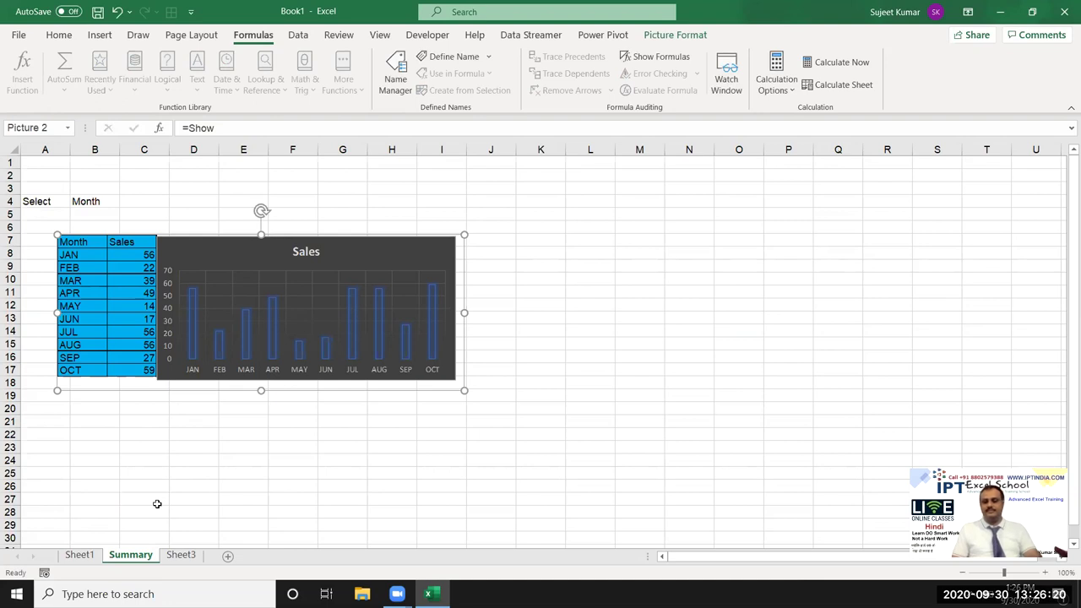
pyautogui.click(180, 554)
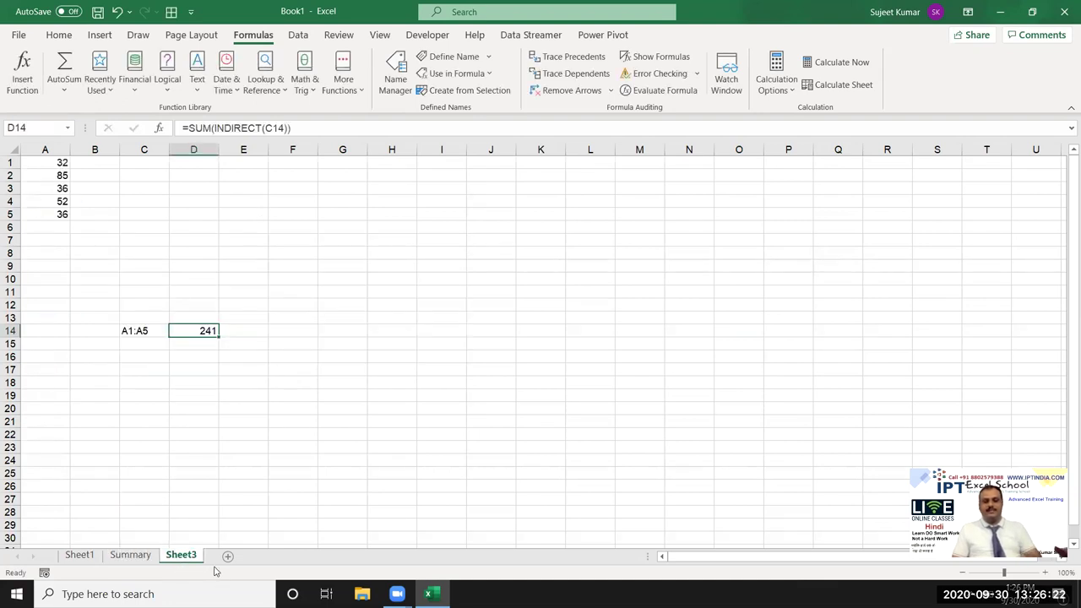
# Step: Delete the contents of A1:E15 on Sheet3, removing the sample numbers, A1:A5 text and 241 total
pyautogui.click(227, 344)
pyautogui.moveTo(242, 338); pyautogui.dragTo(63, 279)
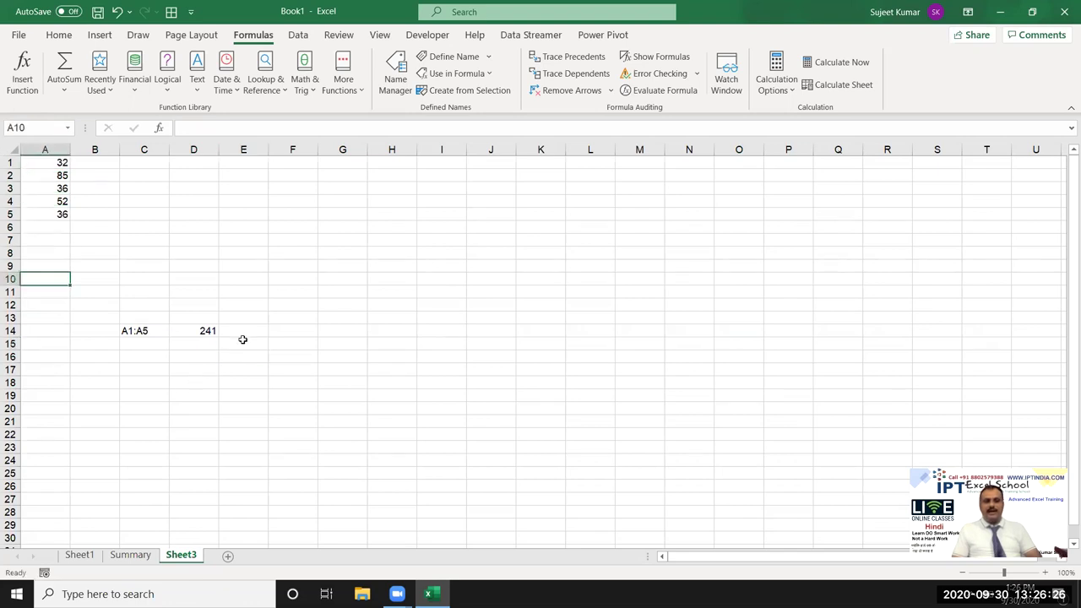
pyautogui.moveTo(242, 340); pyautogui.dragTo(38, 160)
pyautogui.press('Delete')
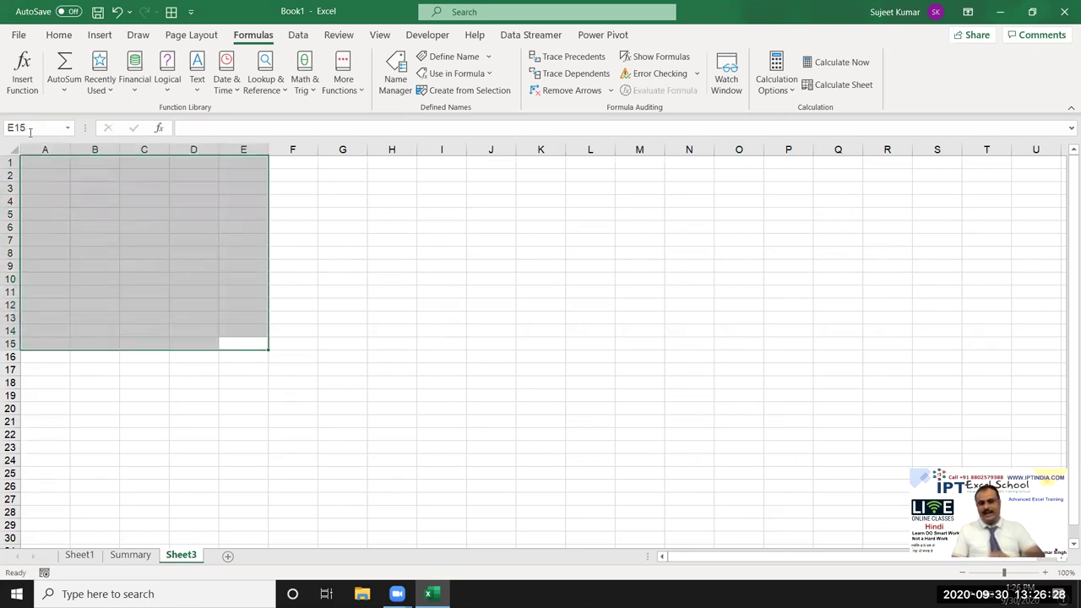
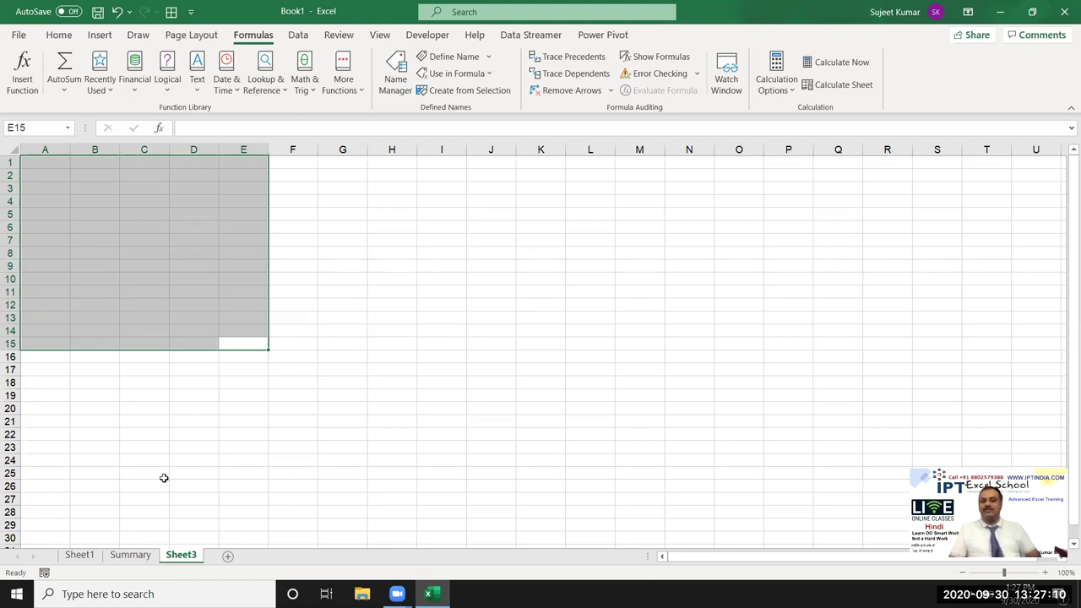
# Step: Select J2:K7 on Sheet3 and apply all borders from the Home Borders list
pyautogui.moveTo(474, 171); pyautogui.dragTo(569, 273)
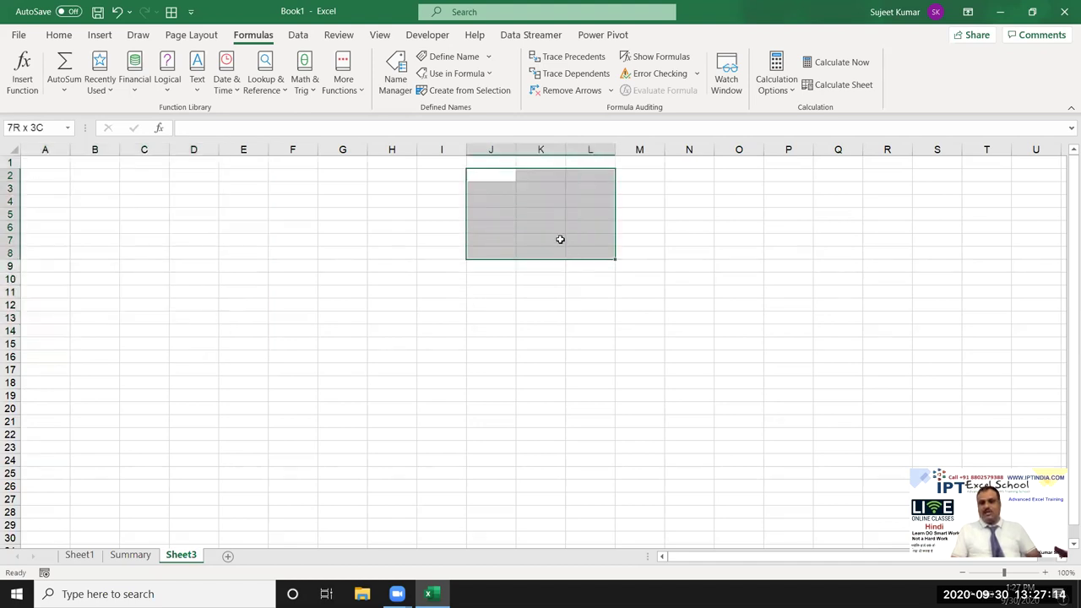
pyautogui.moveTo(567, 273); pyautogui.dragTo(554, 237)
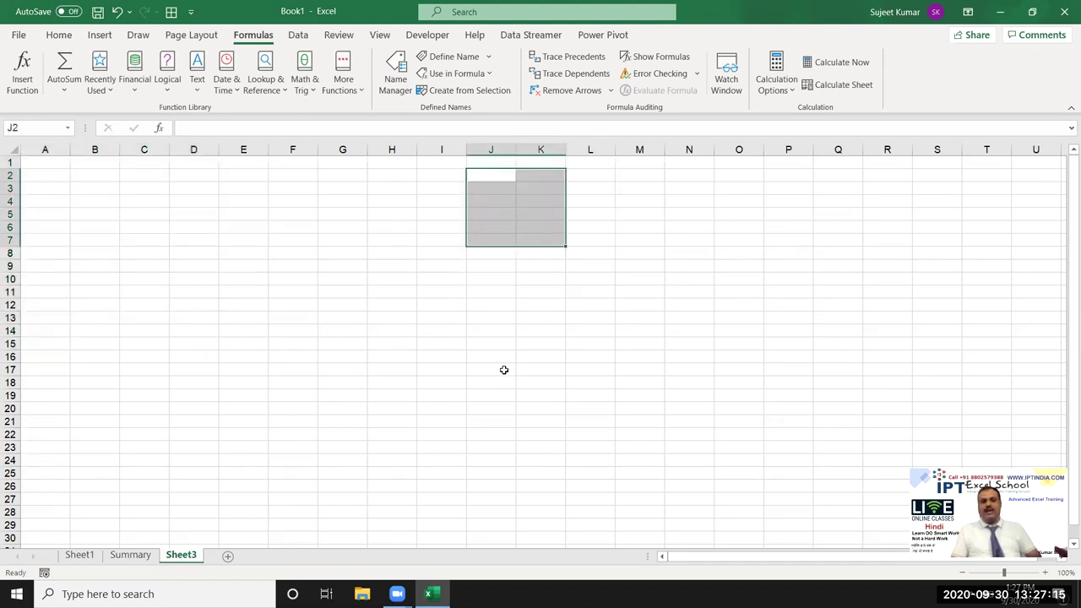
pyautogui.click(58, 35)
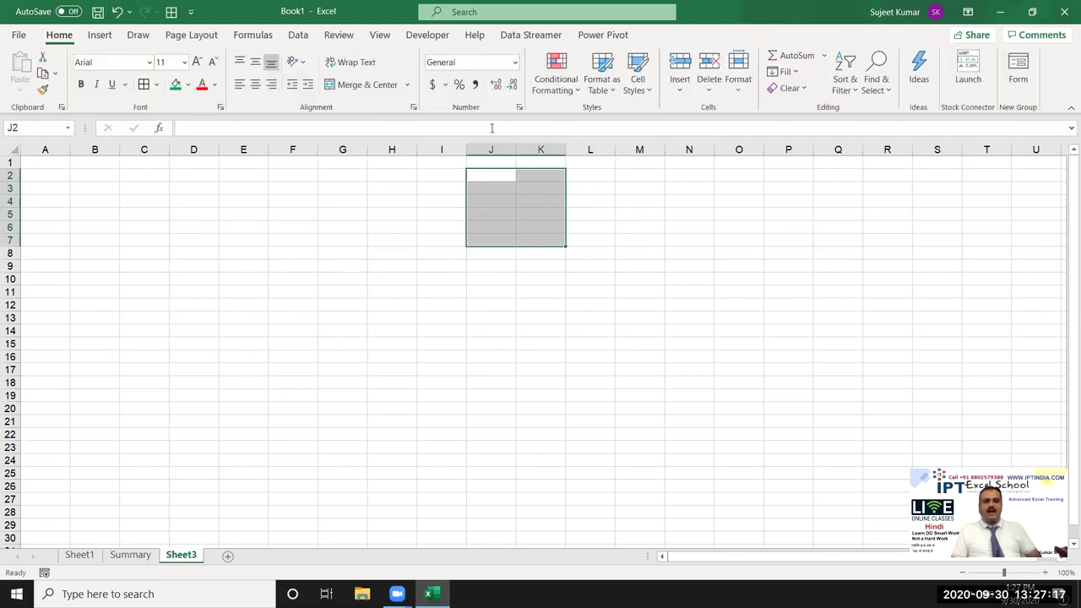
pyautogui.click(155, 85)
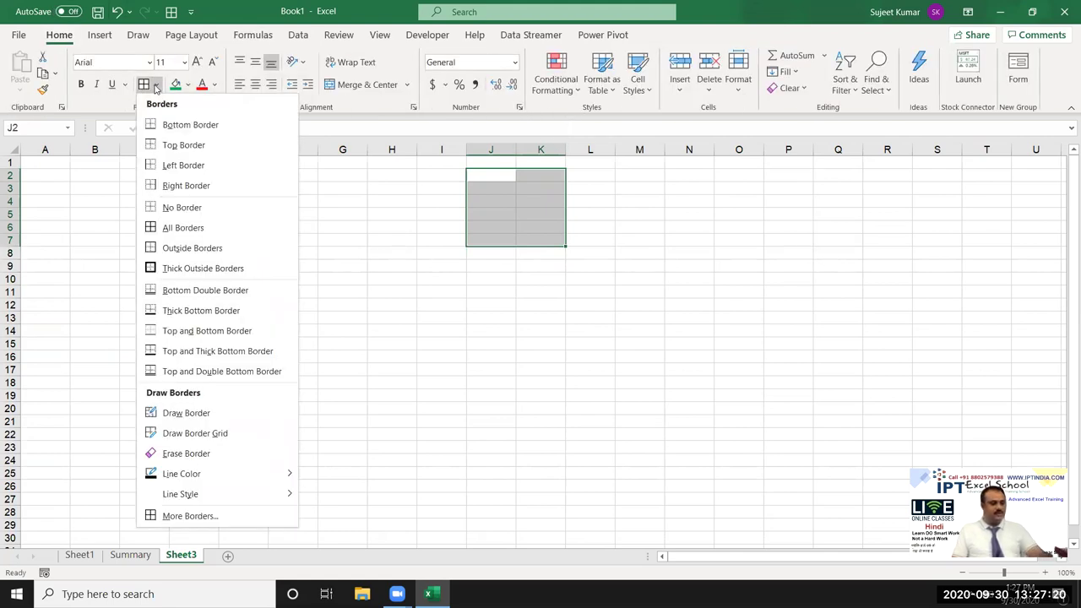
pyautogui.click(171, 247)
pyautogui.click(414, 297)
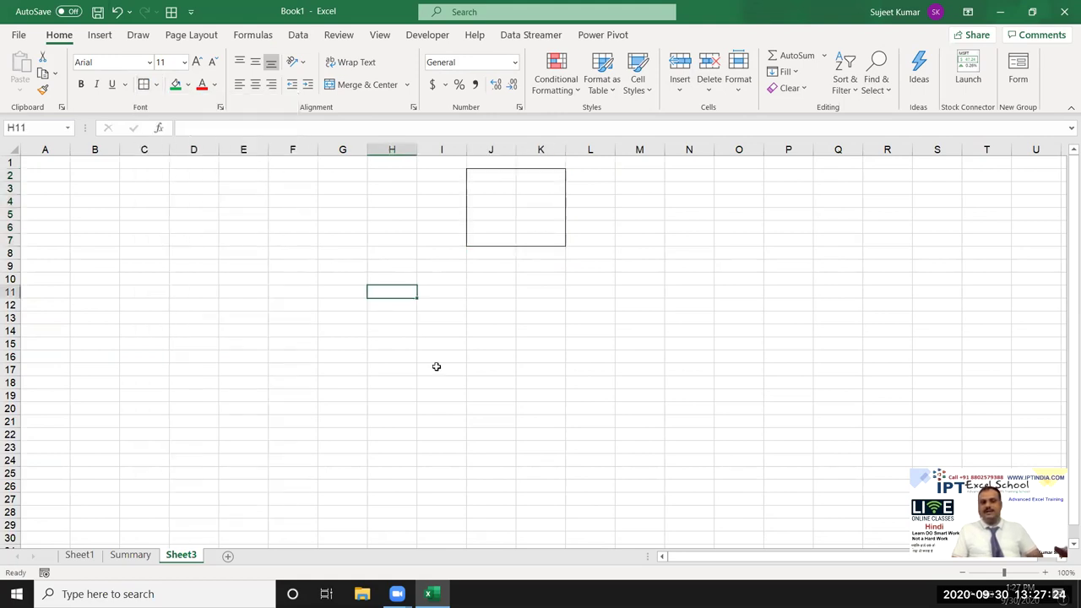
# Step: Add a new worksheet and rename it 'Photo'
pyautogui.click(228, 556)
pyautogui.doubleClick(221, 555)
pyautogui.write('Photo')
pyautogui.click(193, 344)
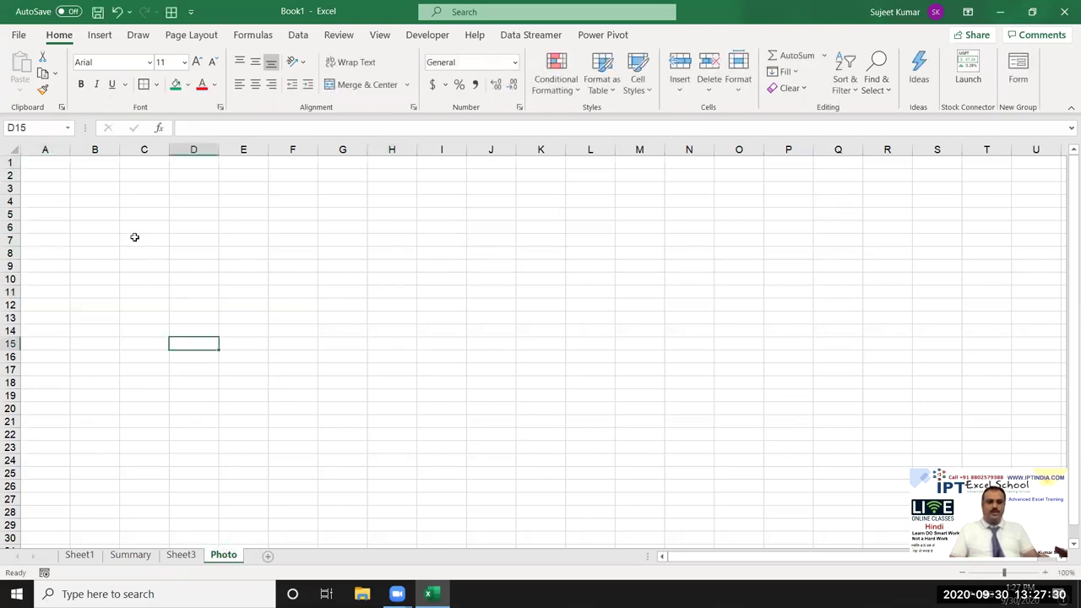
# Step: Widen column A to 15.00, make the top rows taller, and widen column B for photos
pyautogui.moveTo(68, 153); pyautogui.dragTo(107, 152)
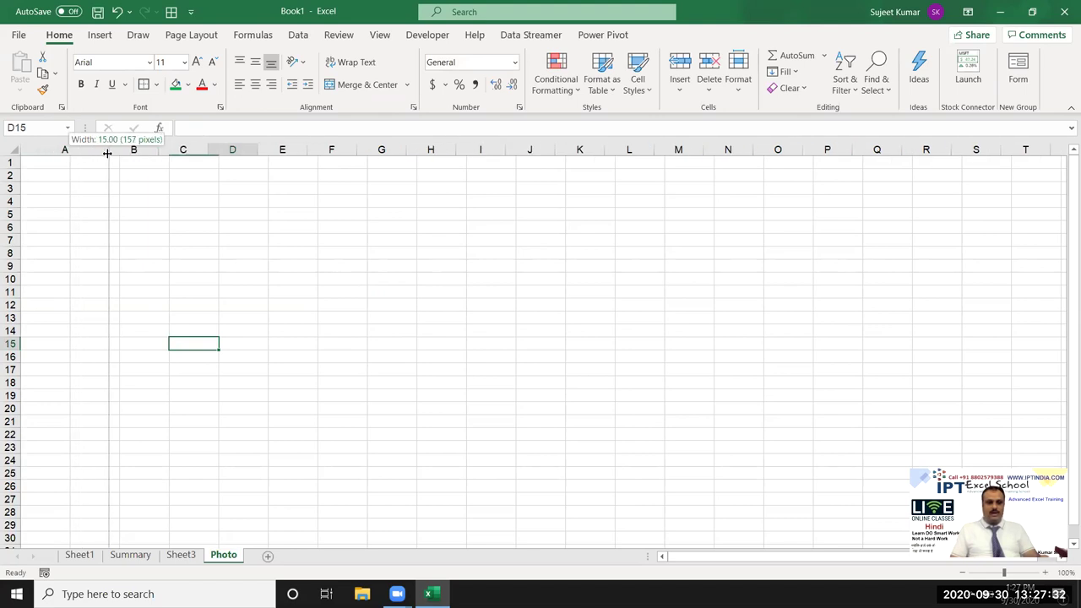
pyautogui.moveTo(10, 162); pyautogui.dragTo(7, 343)
pyautogui.click(119, 284)
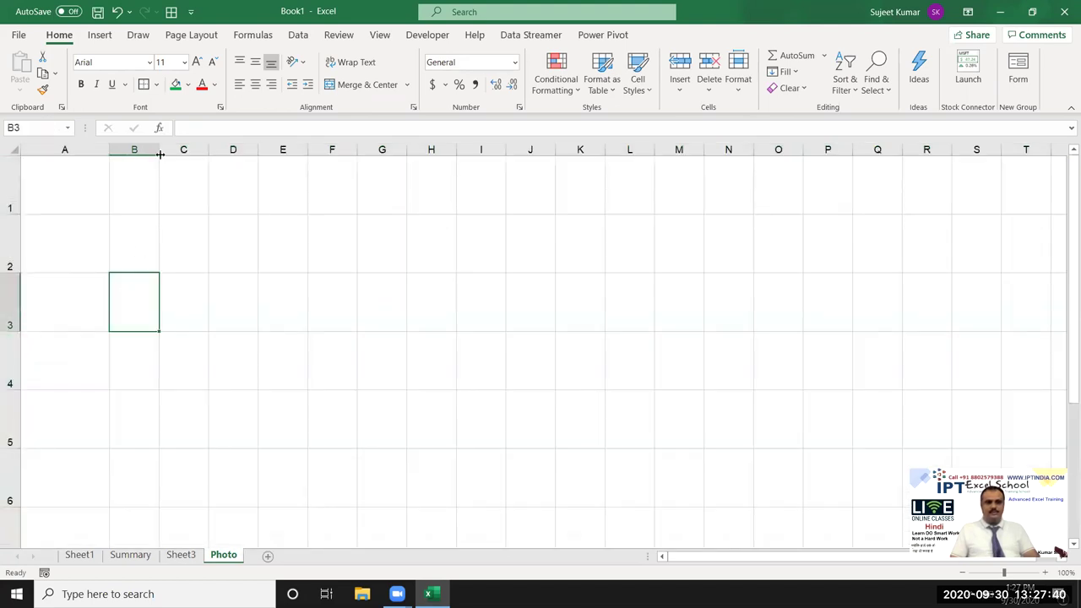
pyautogui.moveTo(159, 154); pyautogui.dragTo(189, 152)
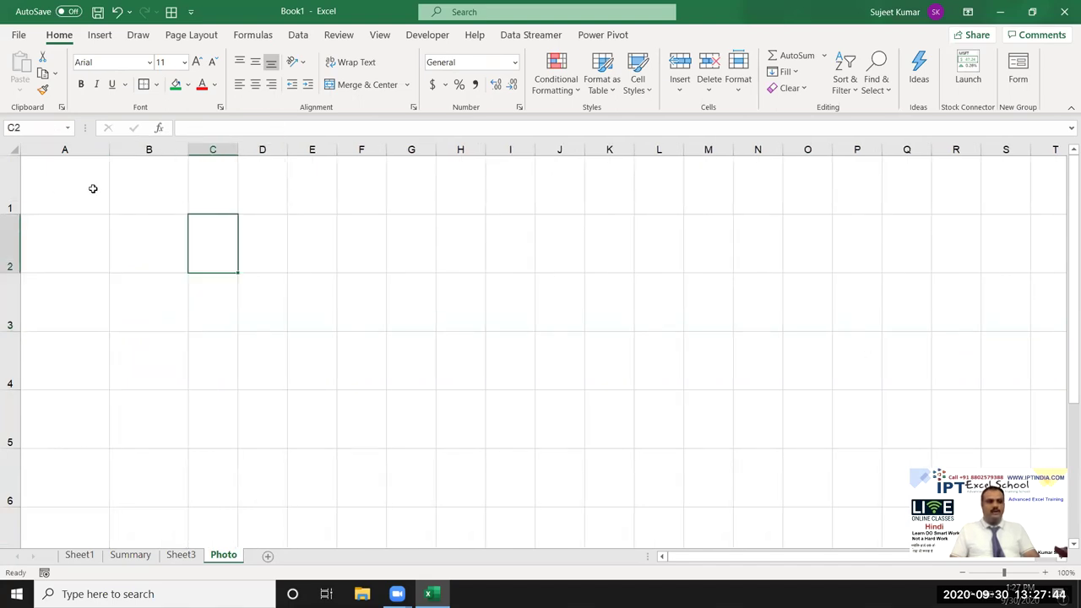
# Step: Enter roll numbers 1 through 5 in A1:A5, then select B1 for the first photo
pyautogui.click(74, 187)
pyautogui.write('1')
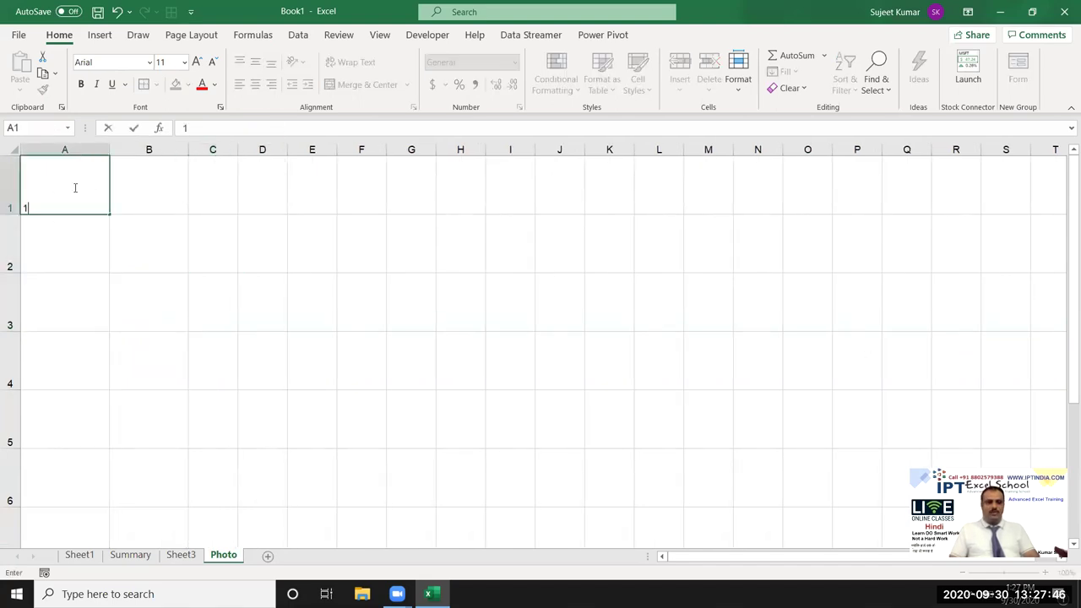
pyautogui.press('Return')
pyautogui.write('2')
pyautogui.press('Return')
pyautogui.write('3')
pyautogui.press('Return')
pyautogui.write('4')
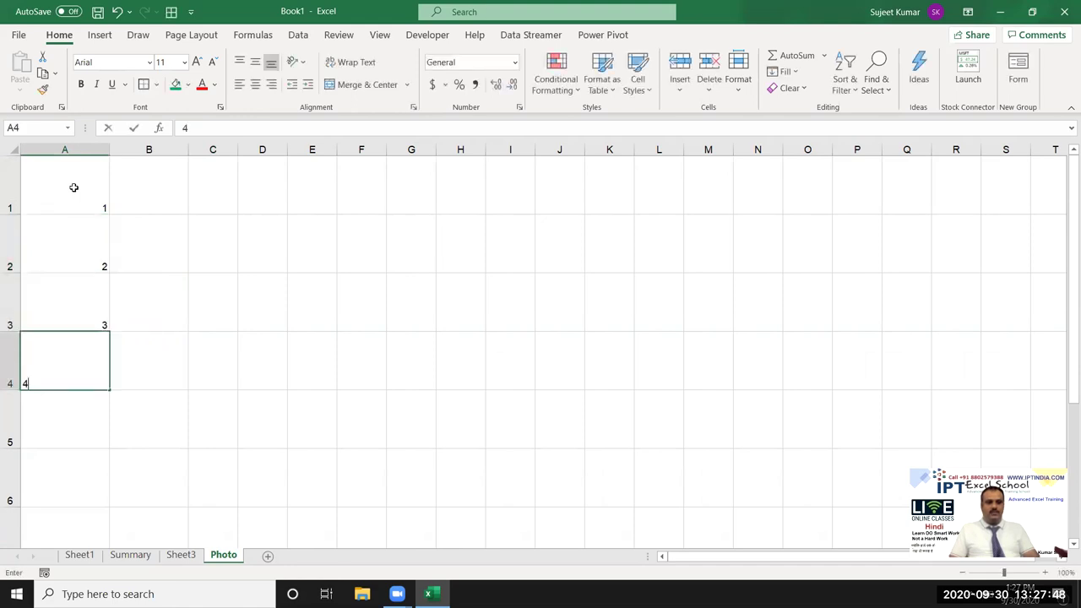
pyautogui.press('Return')
pyautogui.write('5')
pyautogui.press('Return')
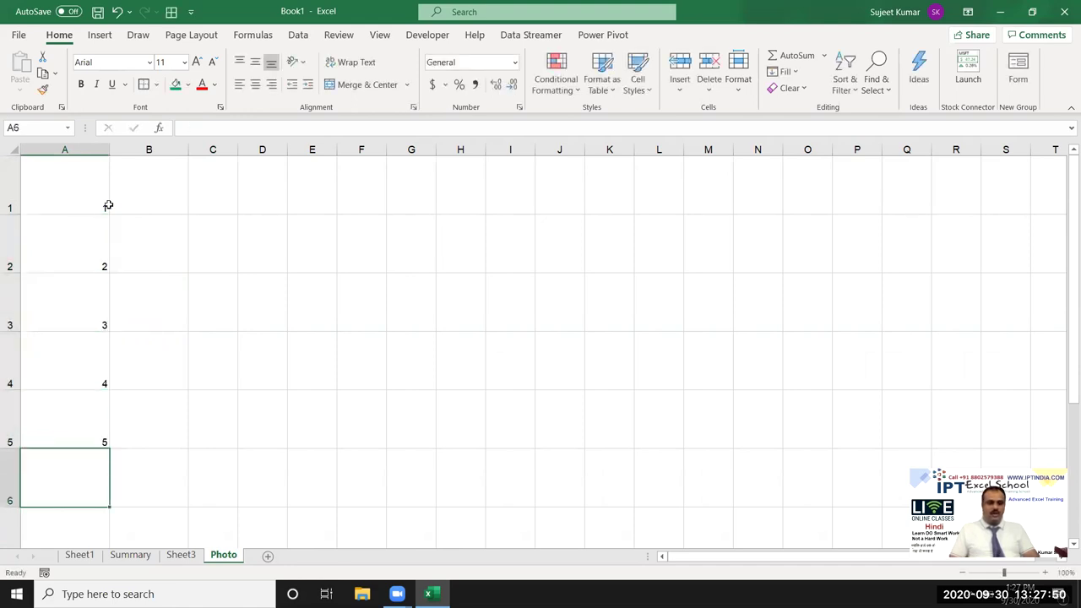
pyautogui.click(109, 205)
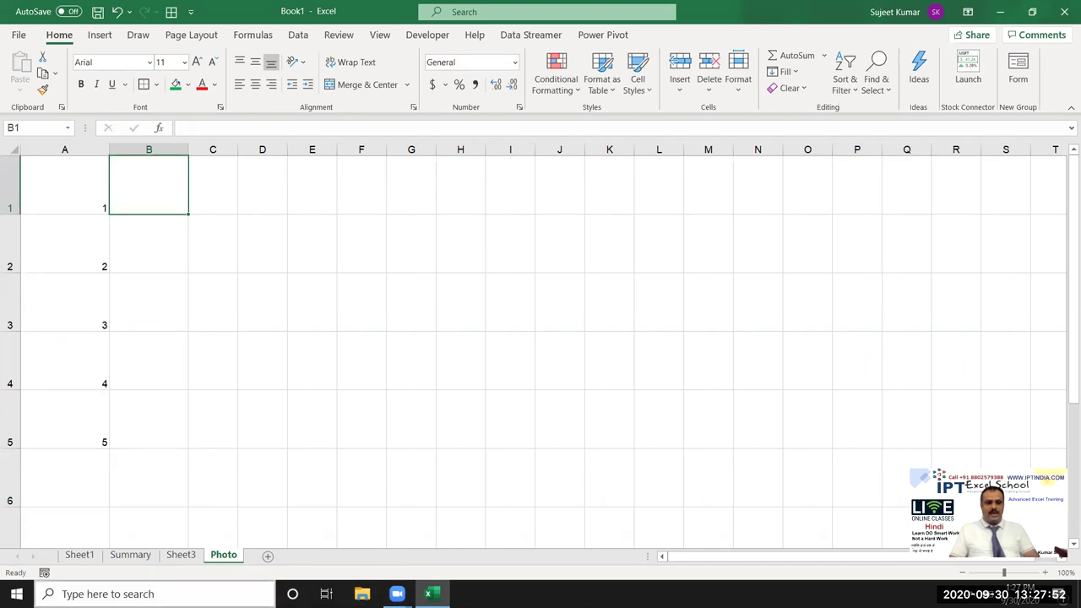
pyautogui.press('super+s')
# Step: Launch Google Chrome, go to google.com, and search for a person's name
pyautogui.write('cho')
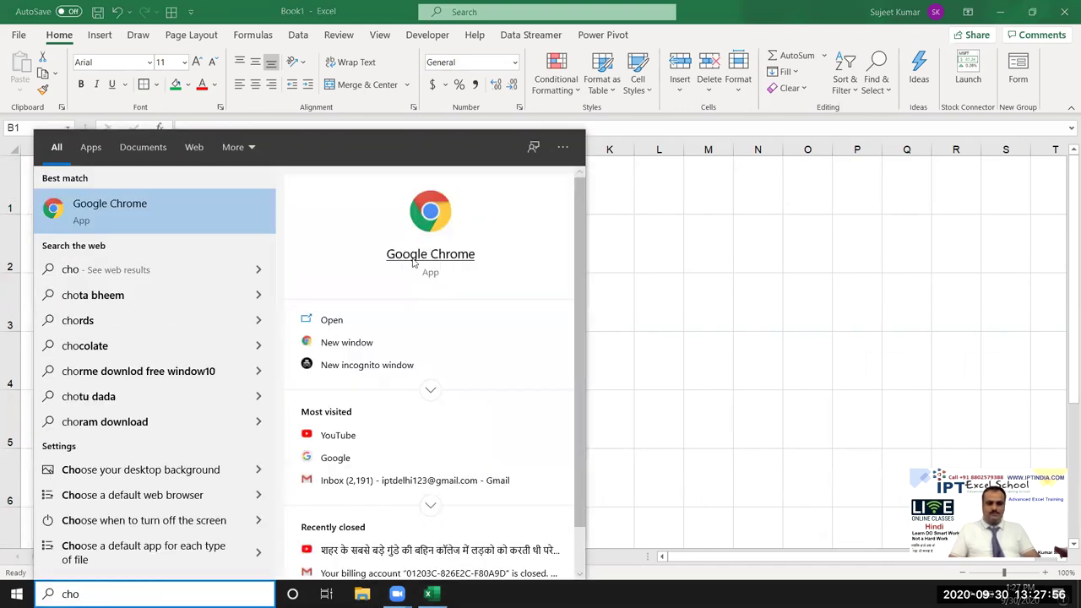
pyautogui.click(414, 258)
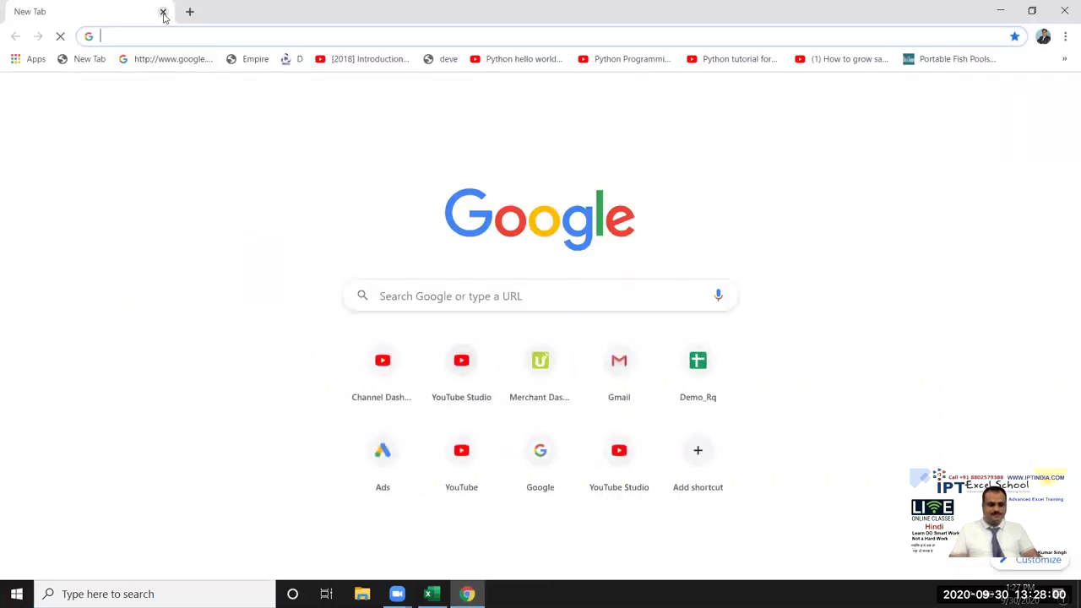
pyautogui.write('goo')
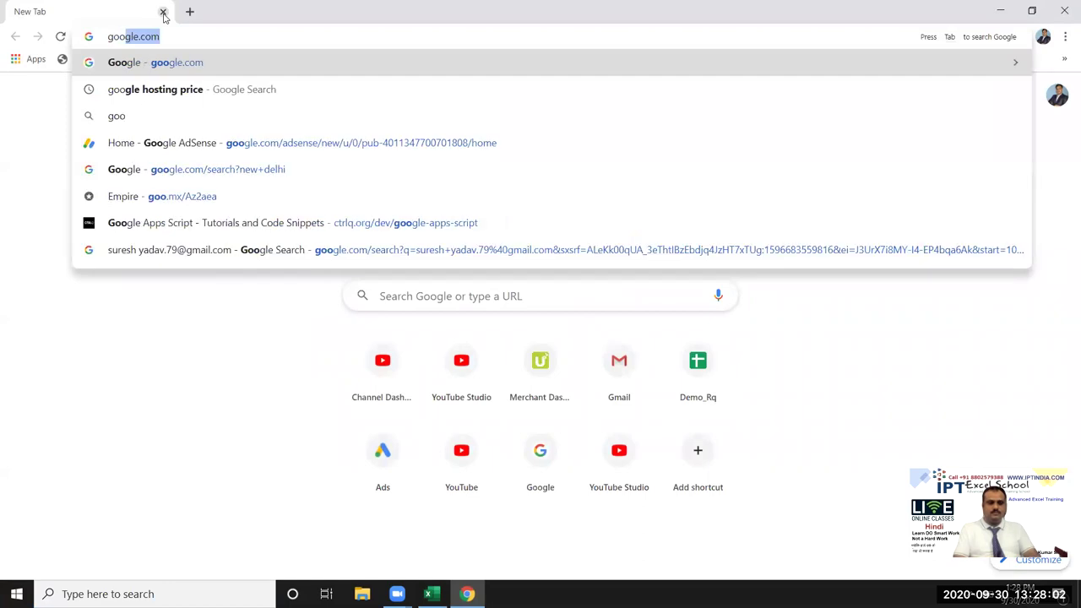
pyautogui.press('Return')
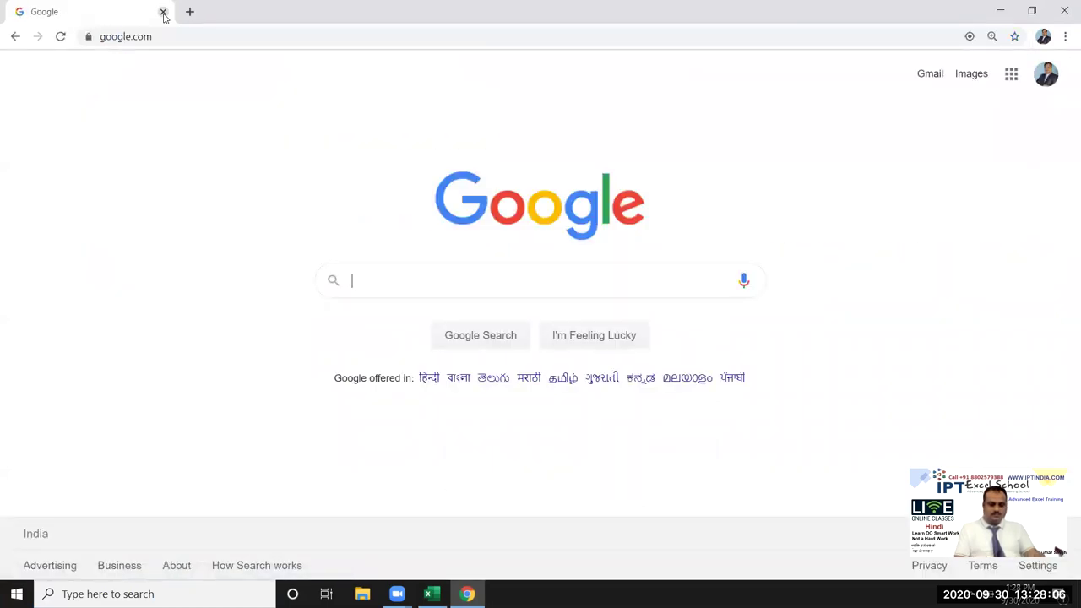
pyautogui.write('sujeet')
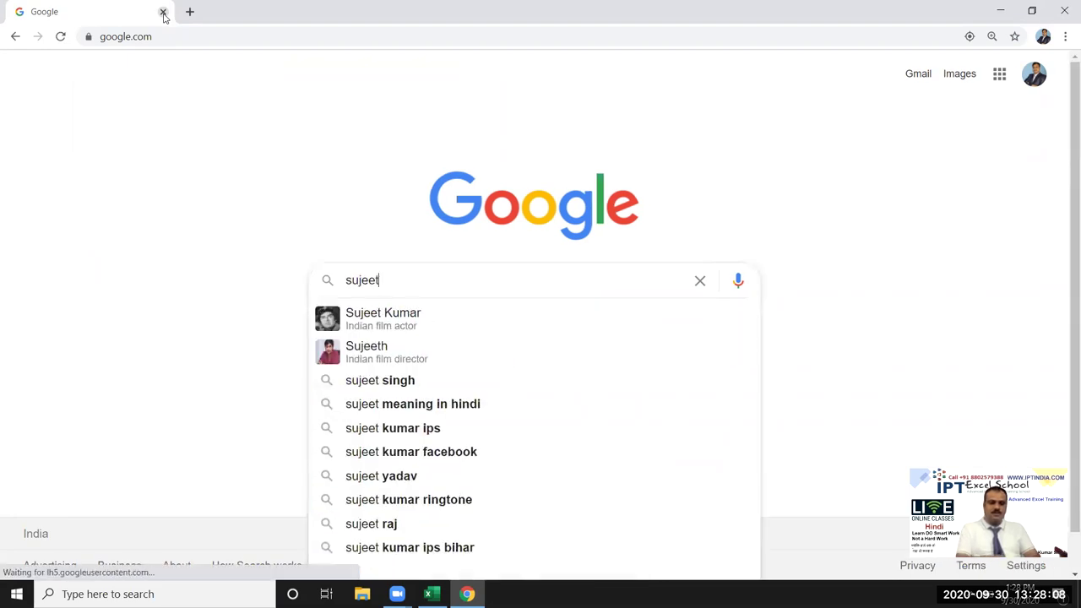
pyautogui.press('Return')
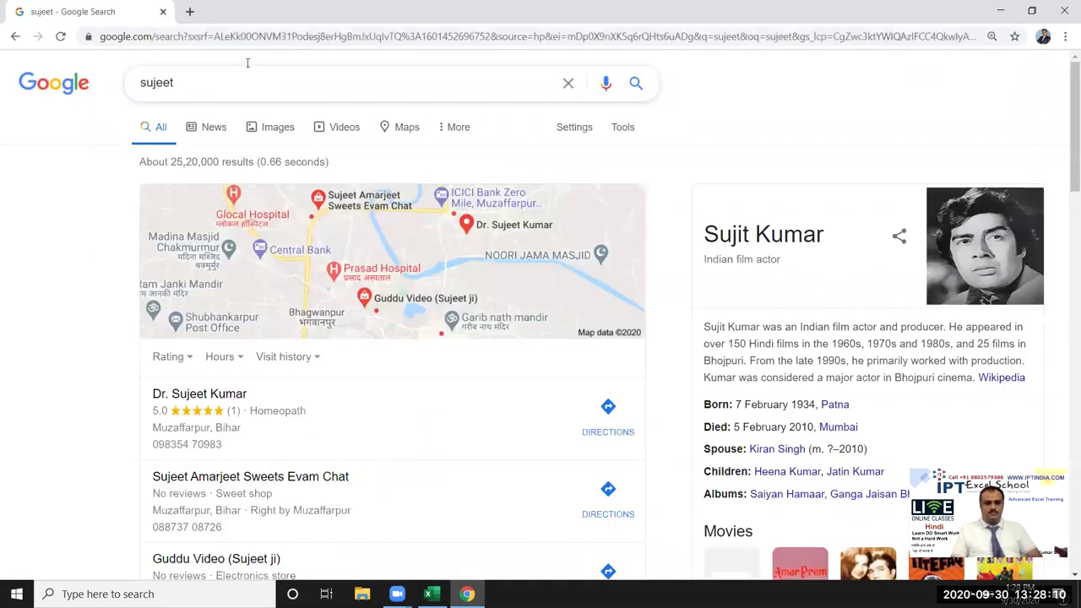
# Step: Switch to Google Images results and copy the bald man's photo
pyautogui.scroll(-2, 254, 318)
pyautogui.scroll(-2, 254, 317)
pyautogui.scroll(3, 316, 137)
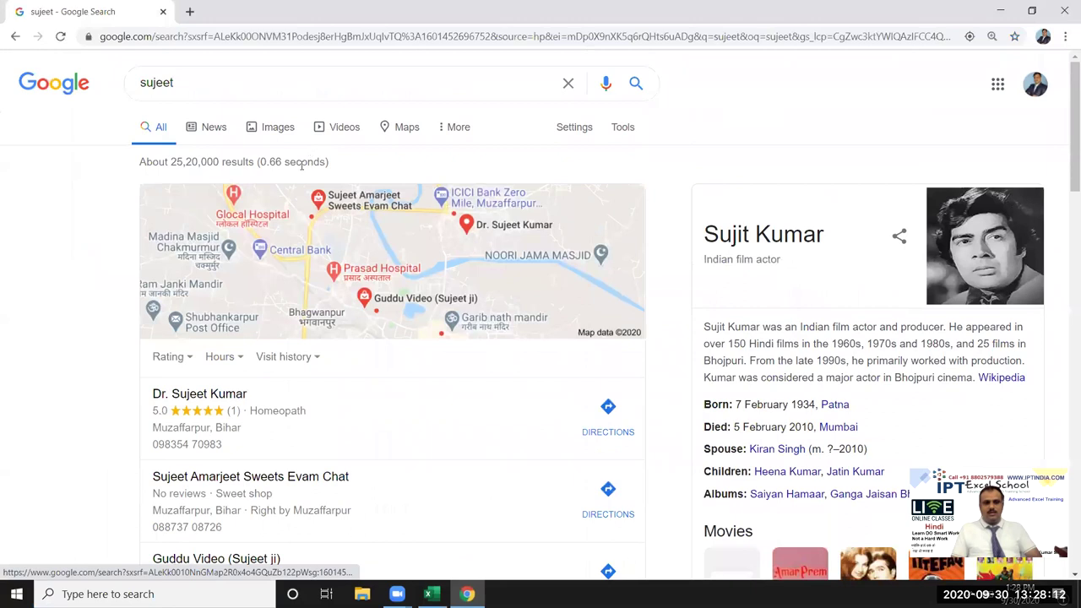
pyautogui.click(269, 138)
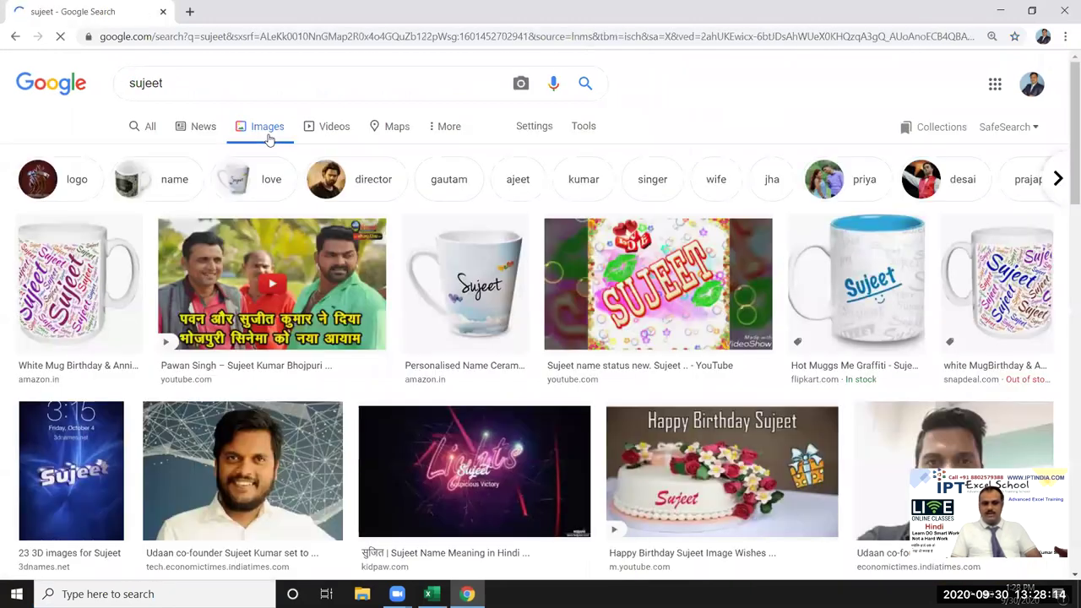
pyautogui.scroll(-3, 367, 336)
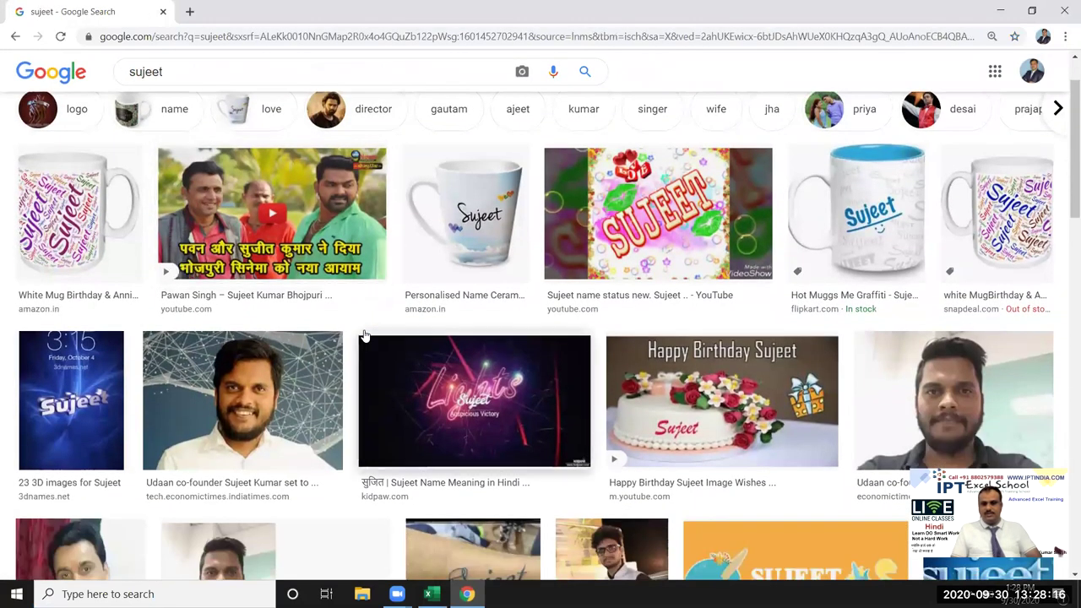
pyautogui.scroll(-3, 363, 337)
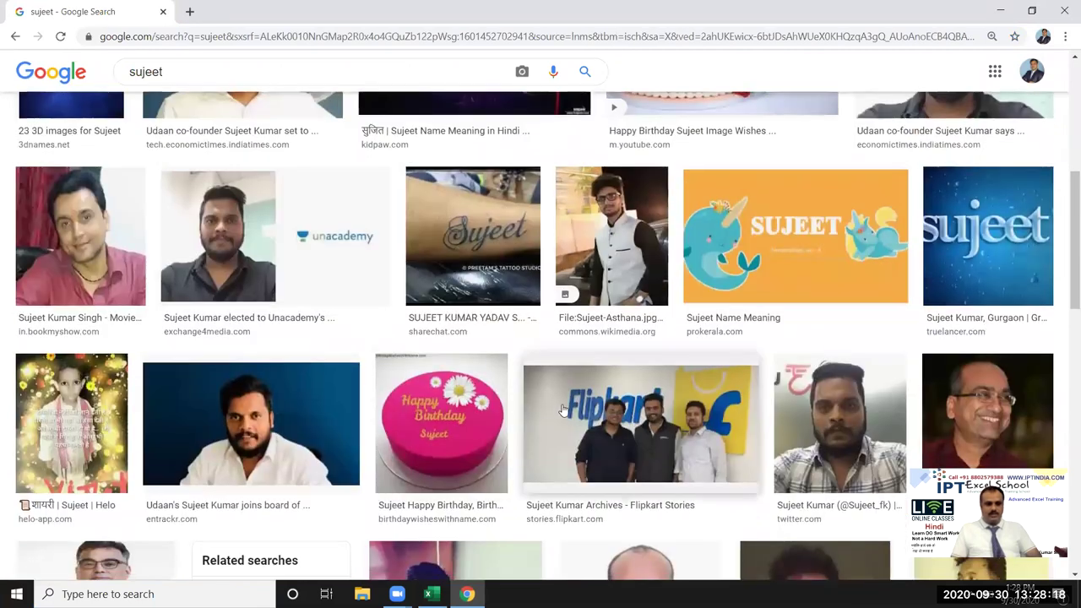
pyautogui.scroll(-1, 486, 464)
pyautogui.scroll(-3, 484, 464)
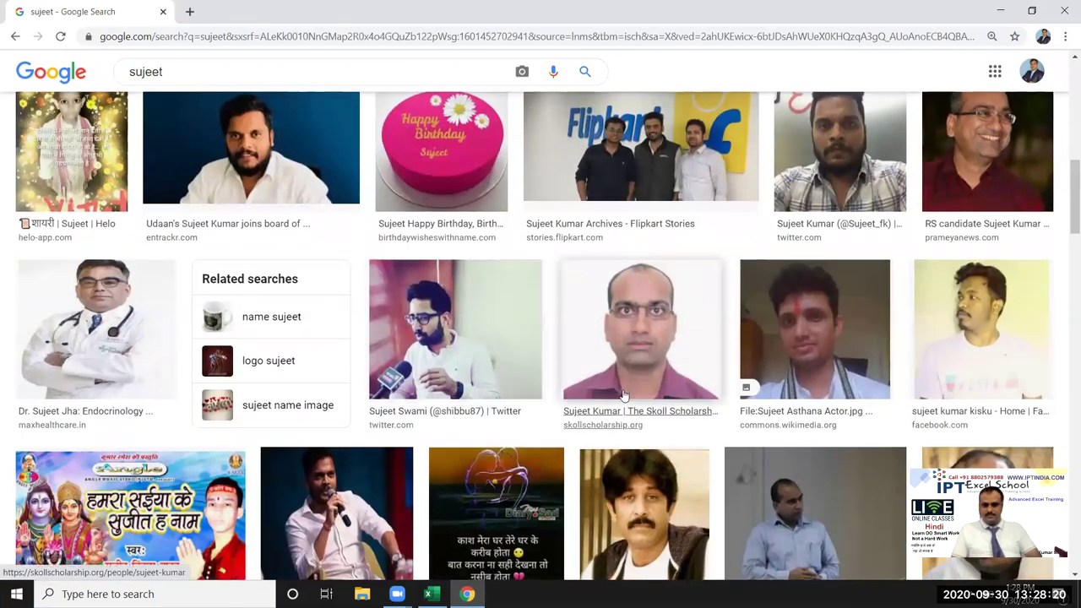
pyautogui.rightClick(655, 324)
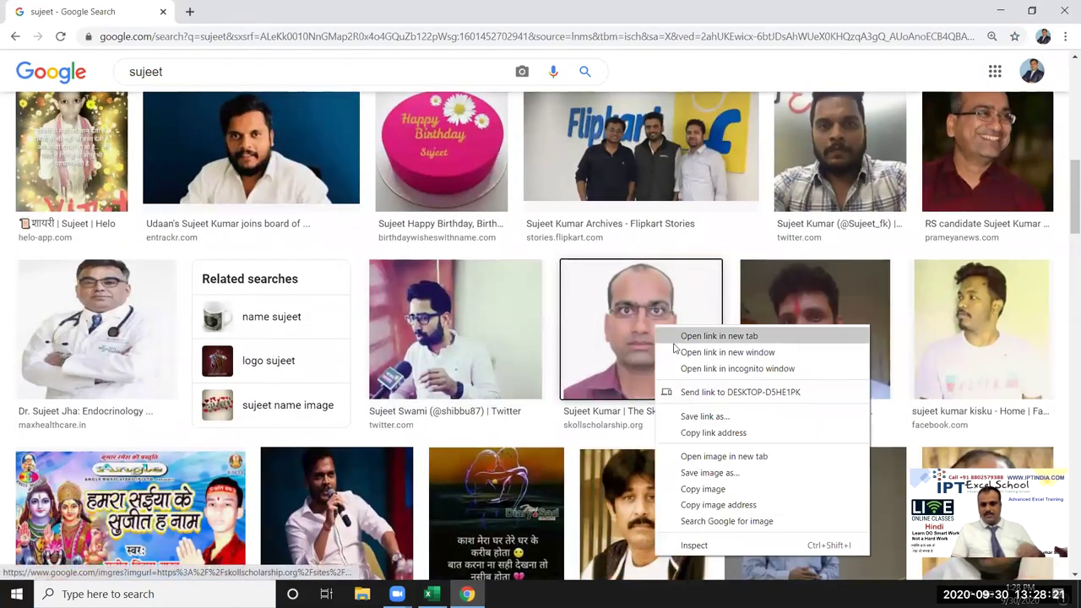
pyautogui.click(710, 488)
# Step: Paste the copied photo into the Photo sheet and fit it into cell B1
pyautogui.hotkey('alt', 'Tab')
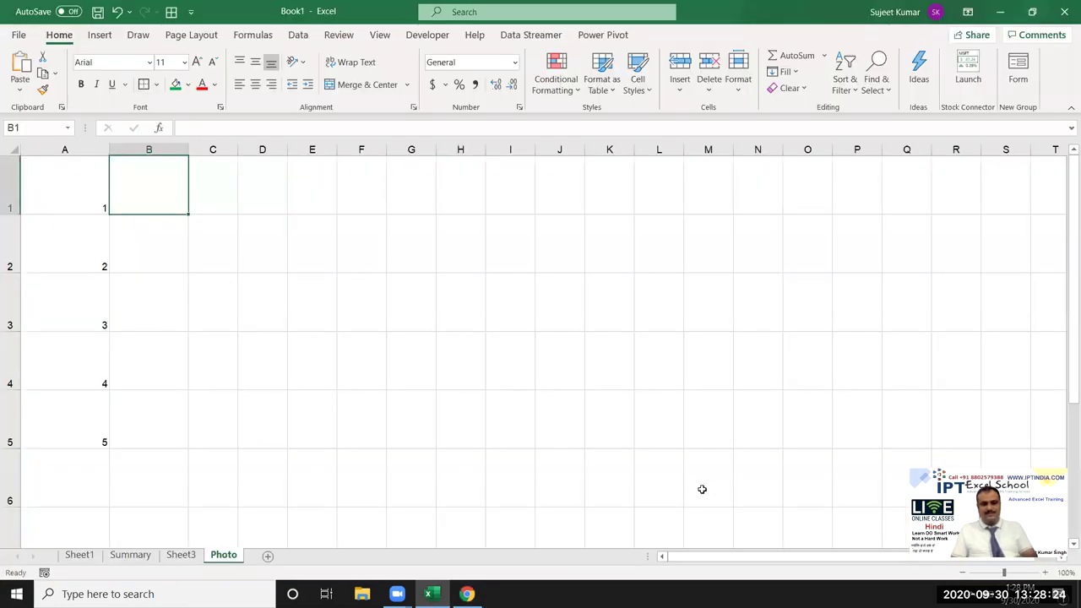
pyautogui.hotkey('ctrl', 'v')
pyautogui.moveTo(247, 306)
pyautogui.mouseDown()
pyautogui.moveTo(370, 332)
pyautogui.moveTo(277, 253)
pyautogui.moveTo(211, 232)
pyautogui.moveTo(147, 187)
pyautogui.moveTo(184, 183)
pyautogui.mouseUp()
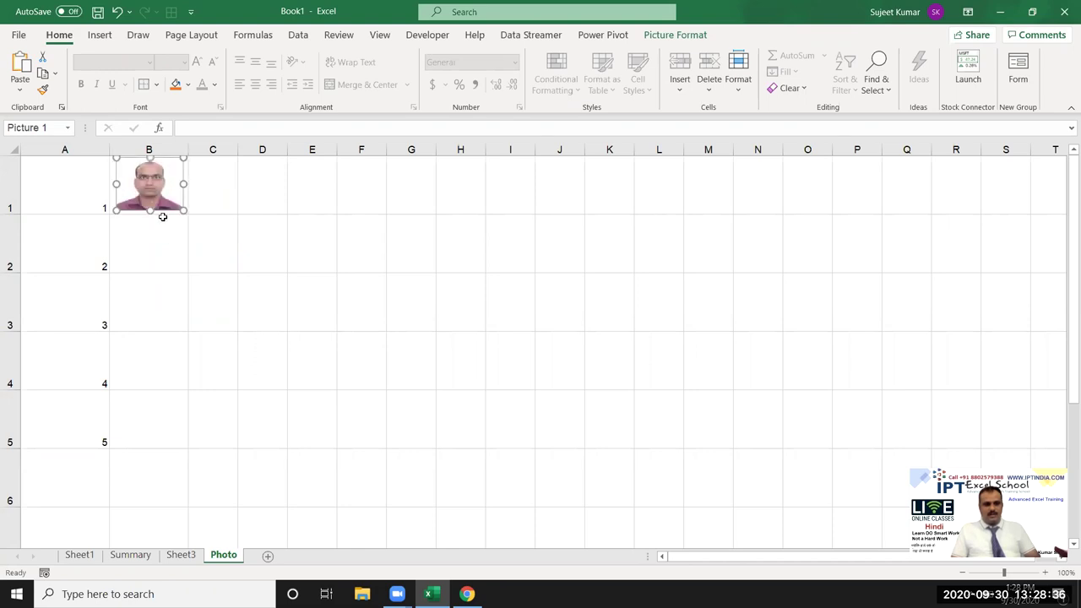
pyautogui.click(164, 249)
# Step: Copy a second portrait from Chrome, paste it, and shrink it to fit cell B2
pyautogui.hotkey('alt', 'Tab')
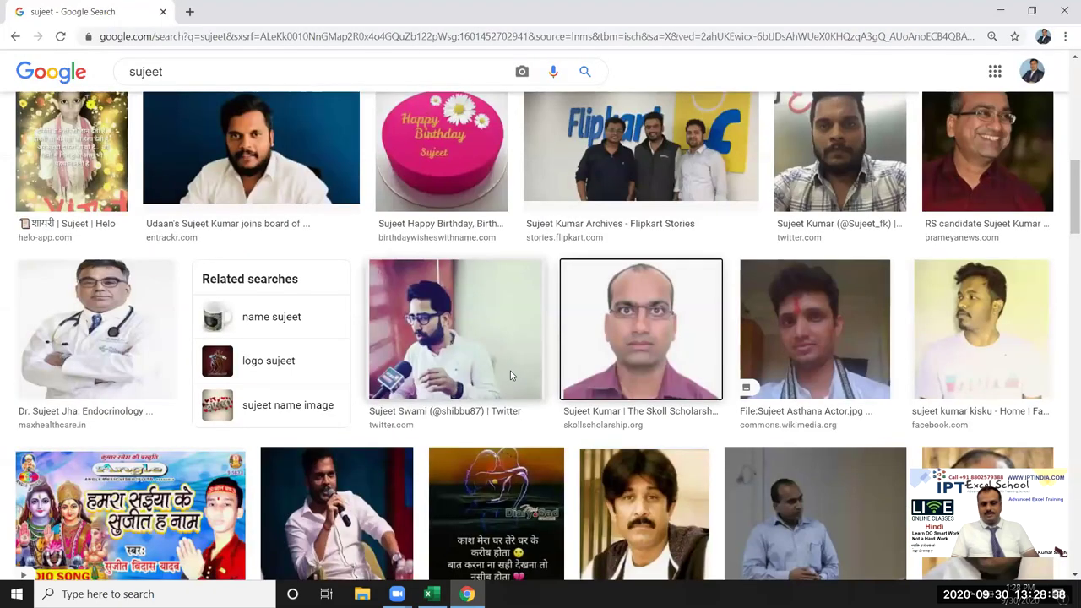
pyautogui.rightClick(834, 324)
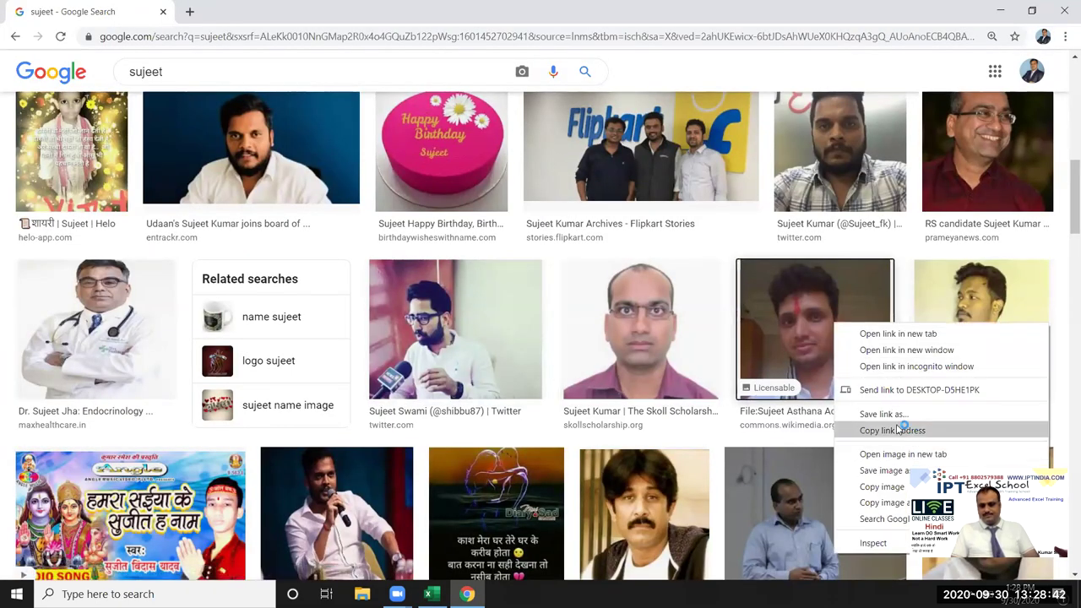
pyautogui.click(882, 487)
pyautogui.hotkey('alt', 'Tab')
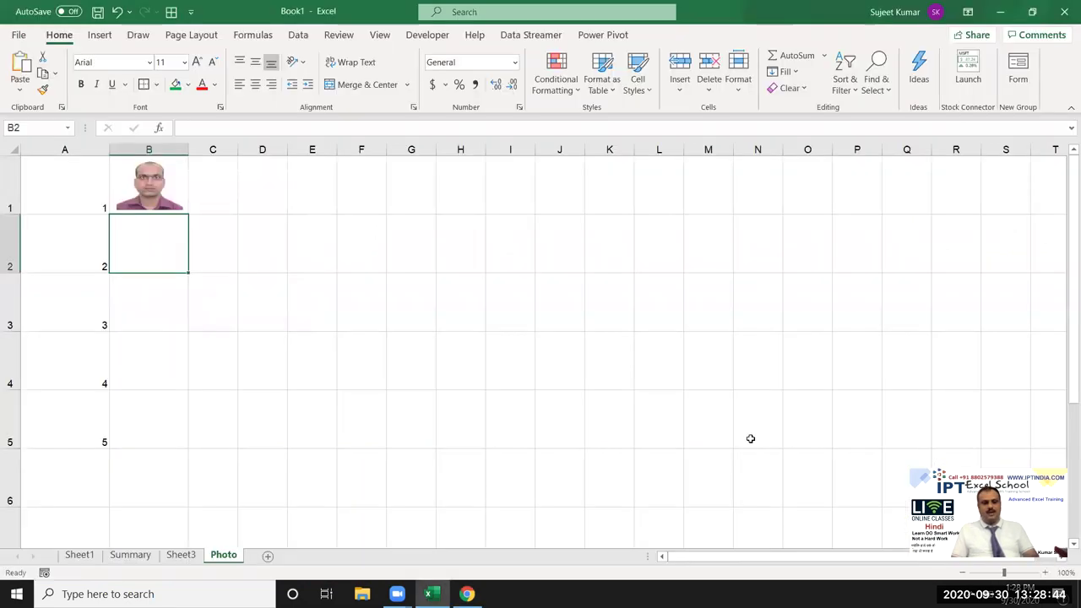
pyautogui.hotkey('ctrl', 'v')
pyautogui.moveTo(207, 309); pyautogui.dragTo(347, 309)
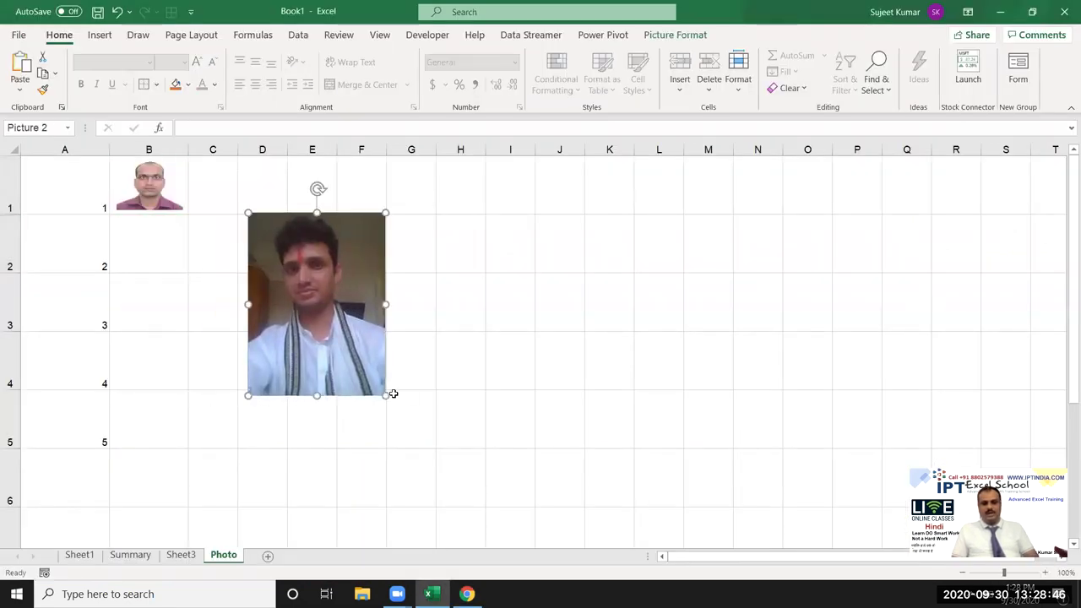
pyautogui.moveTo(387, 396)
pyautogui.mouseDown()
pyautogui.moveTo(289, 263)
pyautogui.moveTo(119, 245)
pyautogui.moveTo(181, 242)
pyautogui.mouseUp()
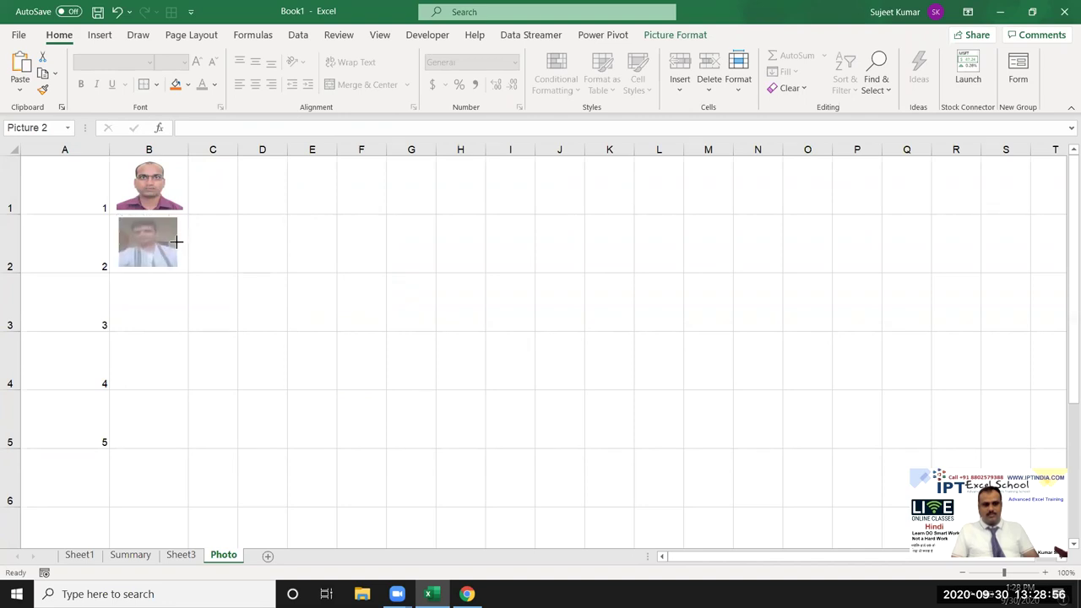
pyautogui.click(171, 293)
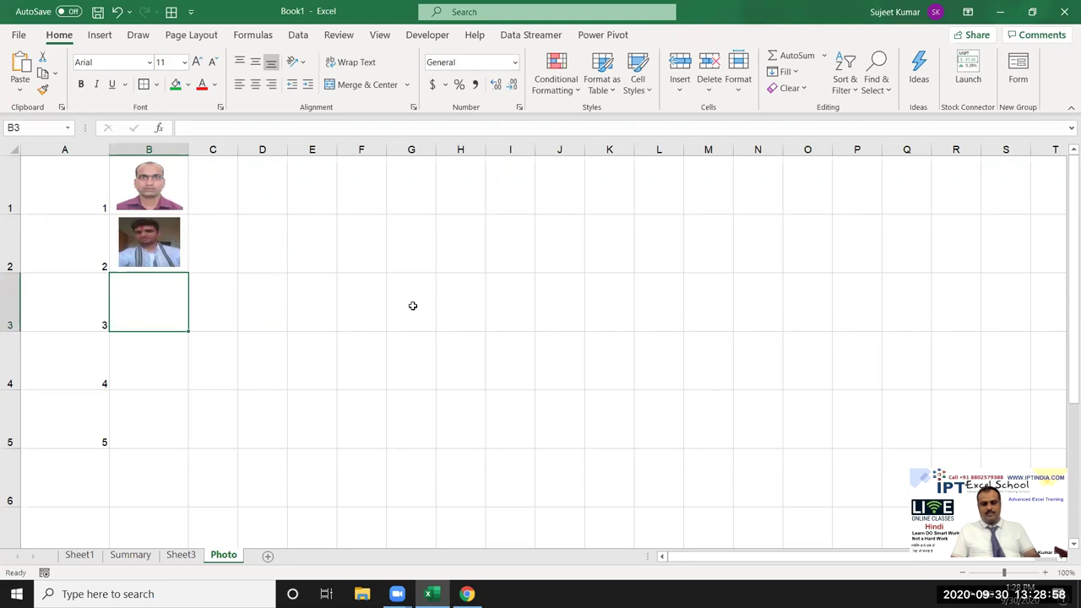
pyautogui.hotkey('alt', 'Tab')
# Step: Copy the yellow-background portrait from Chrome, paste it into Excel, and shrink it into cell B3
pyautogui.scroll(-1, 975, 277)
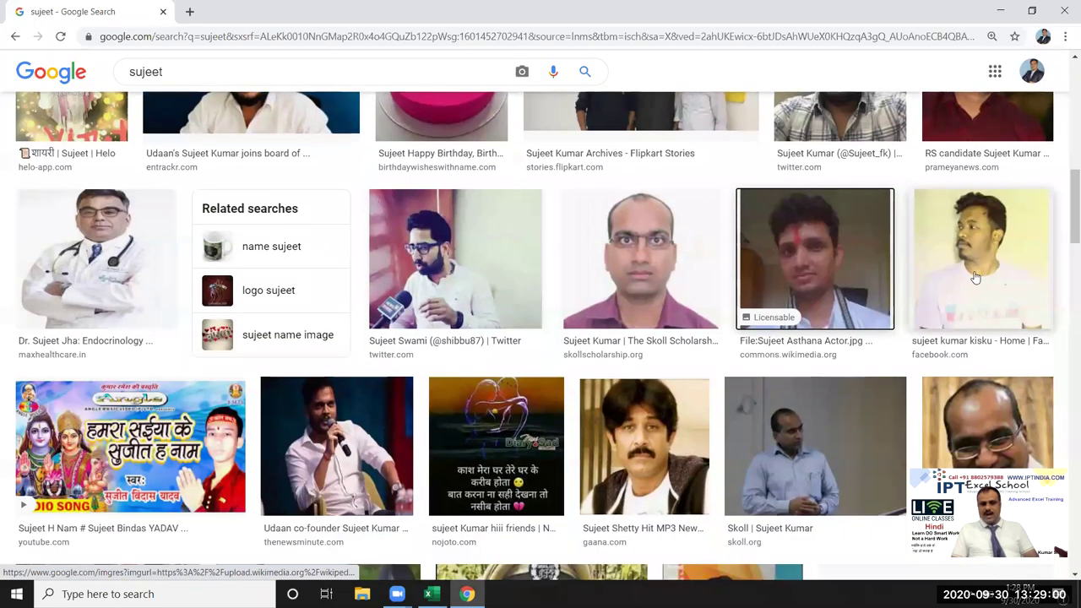
pyautogui.rightClick(975, 273)
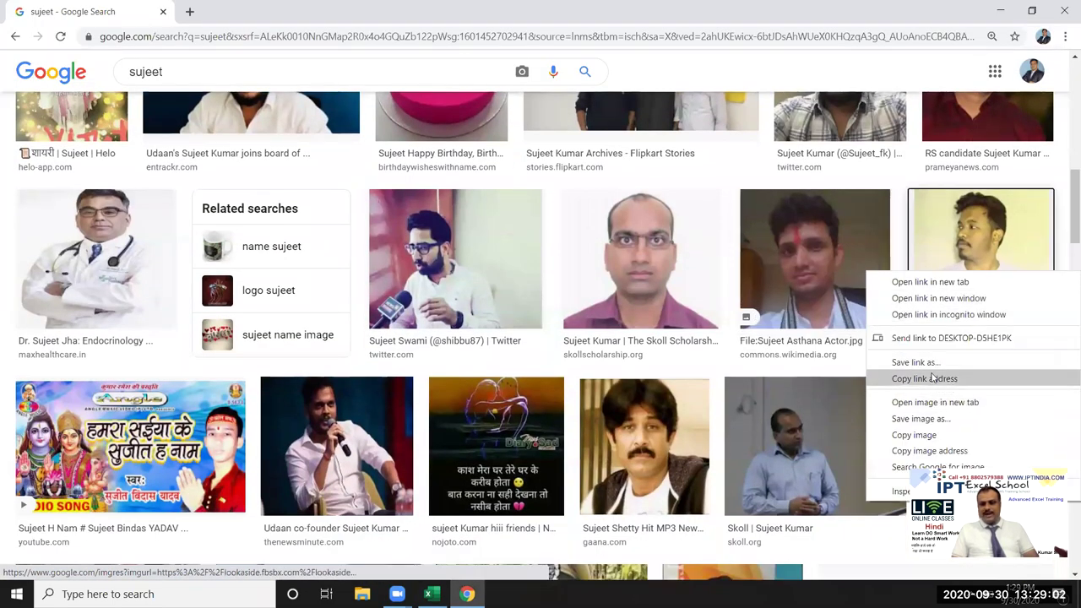
pyautogui.click(925, 441)
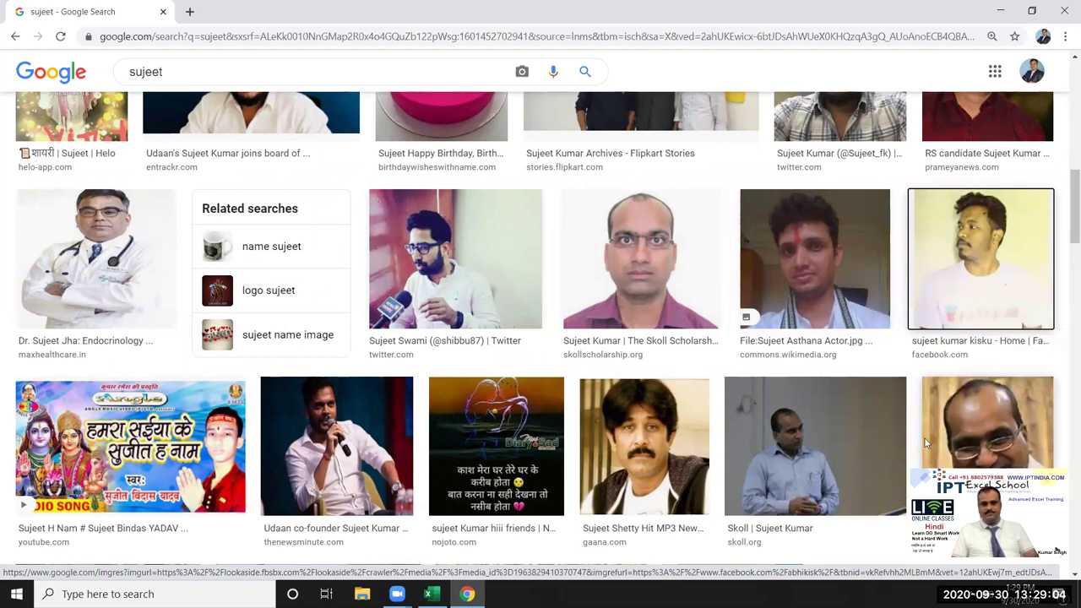
pyautogui.hotkey('alt', 'Tab')
pyautogui.hotkey('ctrl', 'v')
pyautogui.moveTo(192, 381); pyautogui.dragTo(521, 341)
pyautogui.moveTo(564, 425)
pyautogui.mouseDown()
pyautogui.moveTo(468, 282)
pyautogui.moveTo(152, 301)
pyautogui.moveTo(147, 329)
pyautogui.moveTo(116, 301)
pyautogui.moveTo(183, 300)
pyautogui.mouseUp()
pyautogui.click(285, 372)
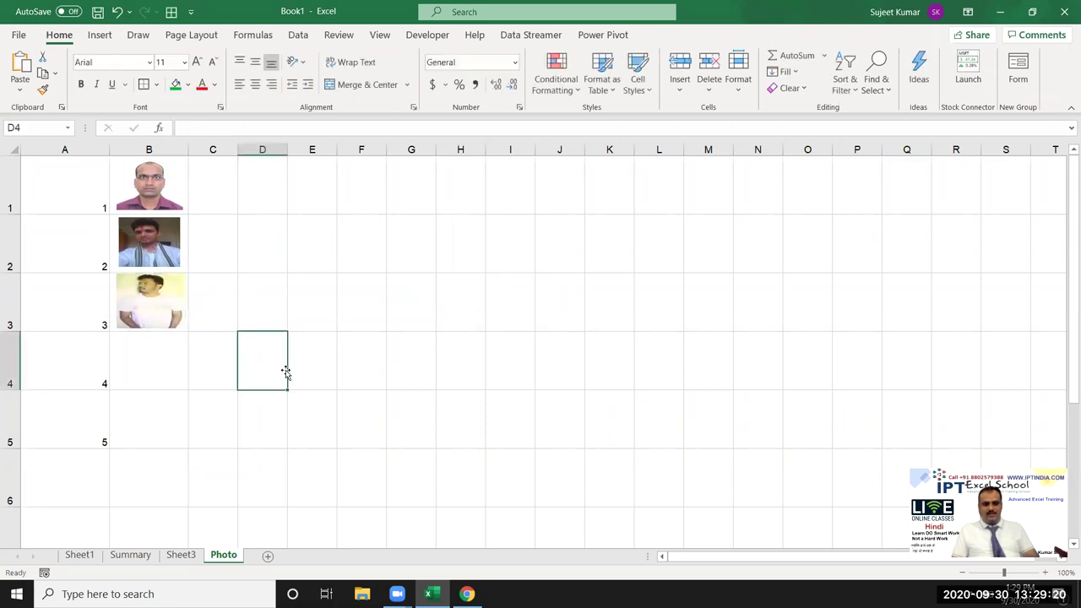
# Step: Scroll the image results and copy the white-background portrait
pyautogui.hotkey('alt', 'Tab')
pyautogui.scroll(-2, 584, 378)
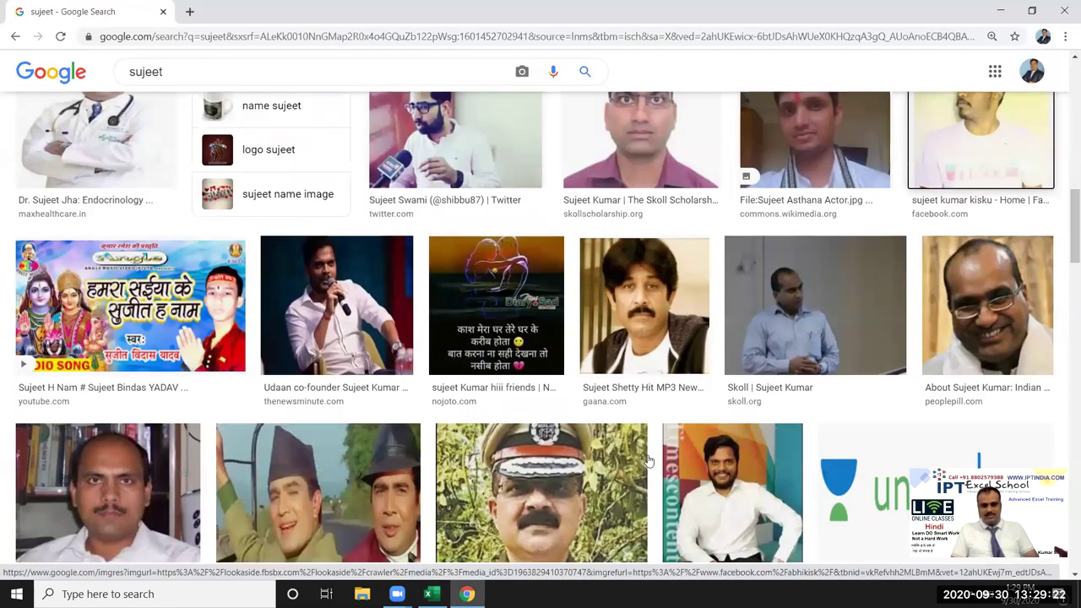
pyautogui.scroll(-1, 667, 409)
pyautogui.scroll(-1, 667, 409)
pyautogui.scroll(-1, 667, 409)
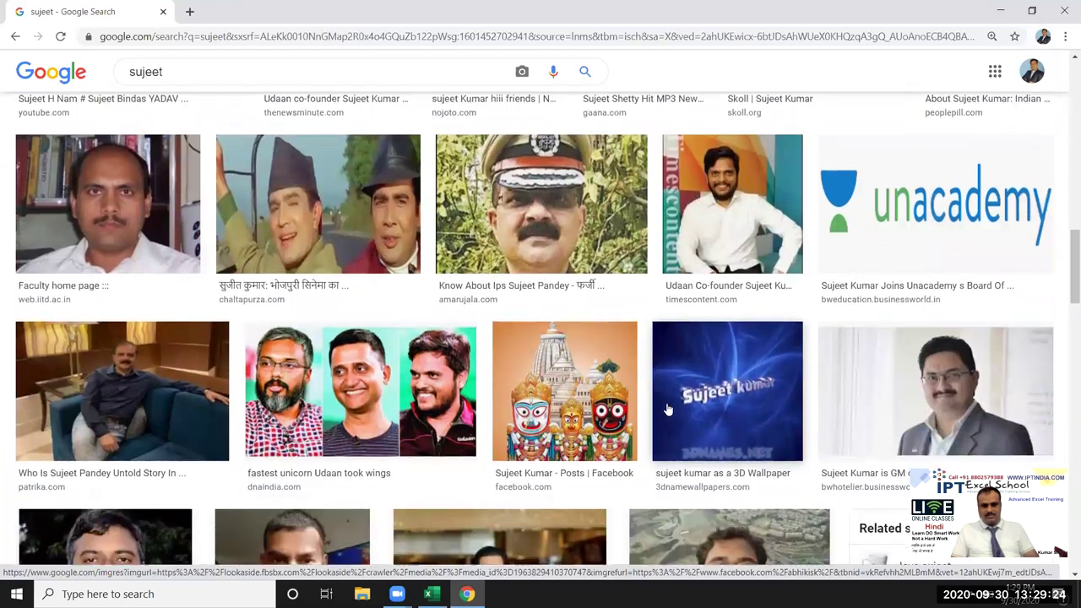
pyautogui.scroll(-2, 667, 409)
pyautogui.scroll(-1, 496, 381)
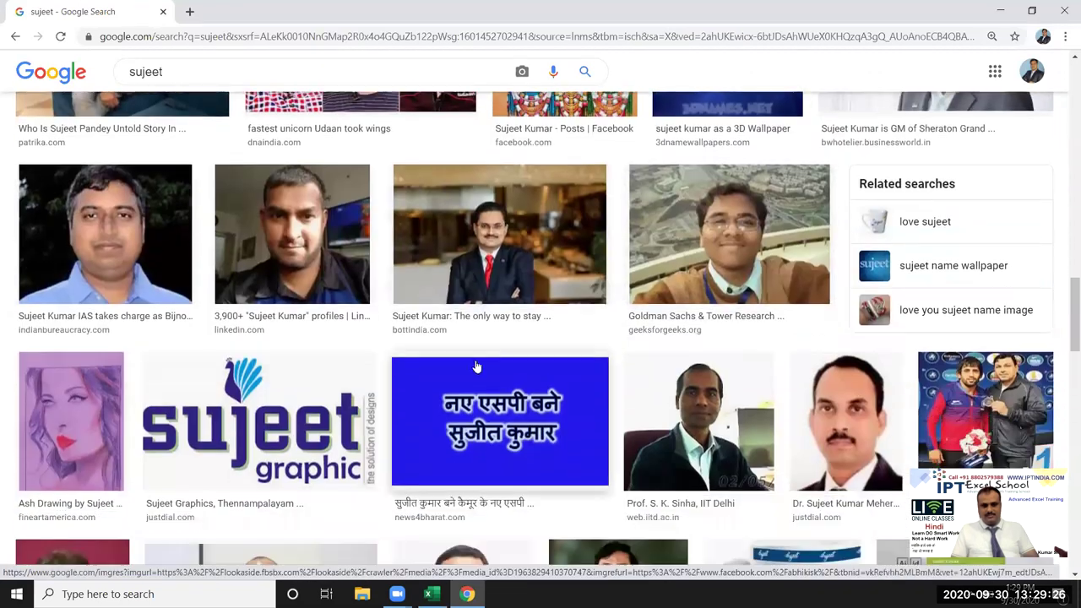
pyautogui.scroll(-2, 574, 335)
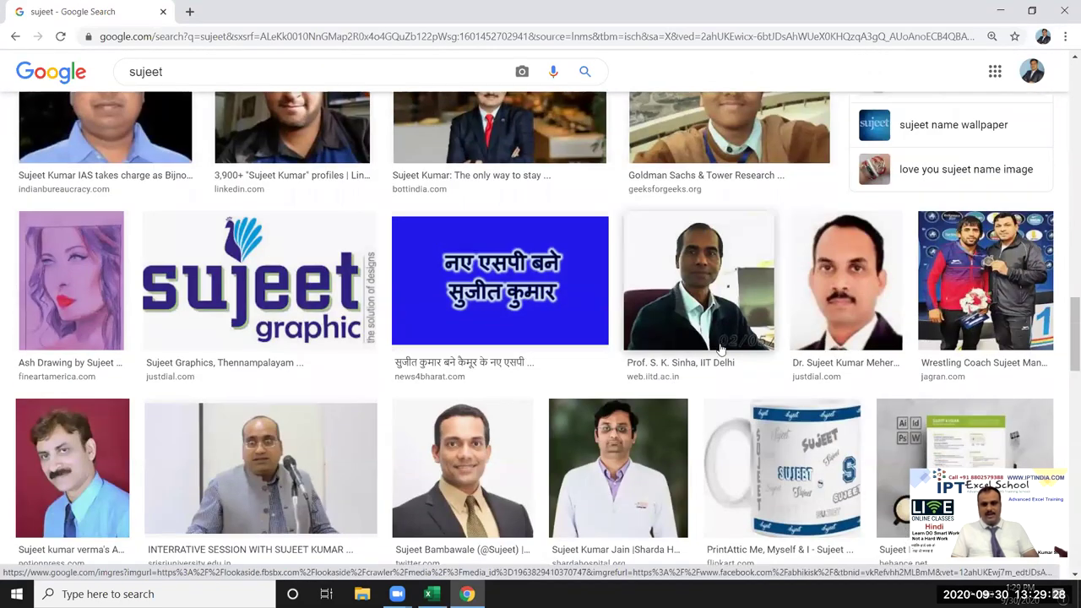
pyautogui.rightClick(851, 302)
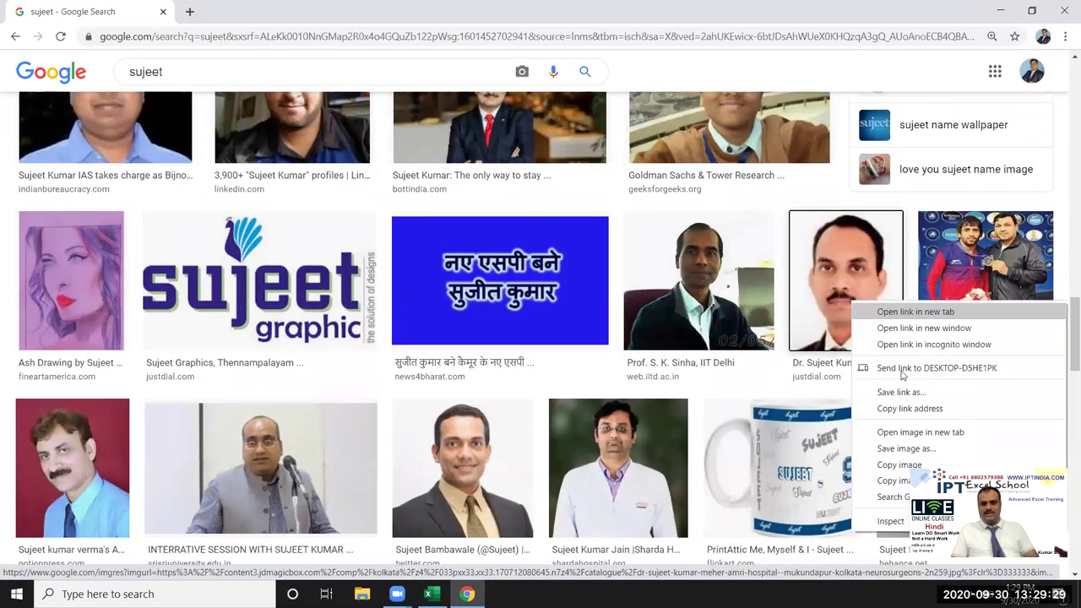
pyautogui.click(908, 465)
# Step: Paste the white-background portrait into Excel and shrink it into cell B4
pyautogui.hotkey('alt', 'Tab')
pyautogui.hotkey('ctrl', 'v')
pyautogui.moveTo(321, 411); pyautogui.dragTo(417, 348)
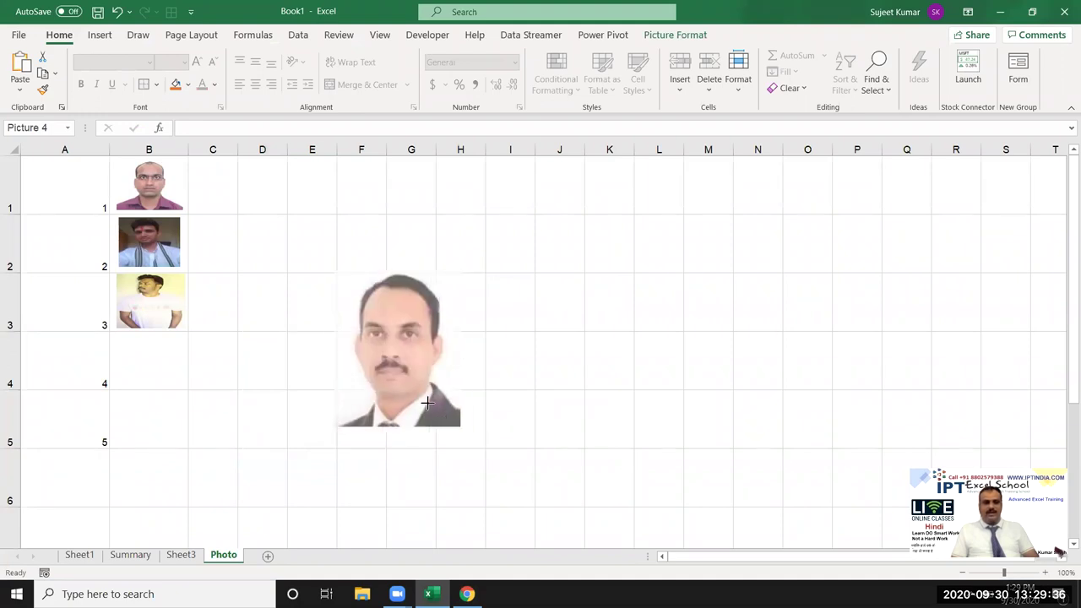
pyautogui.moveTo(477, 446)
pyautogui.mouseDown()
pyautogui.moveTo(391, 338)
pyautogui.moveTo(249, 360)
pyautogui.moveTo(185, 408)
pyautogui.moveTo(177, 382)
pyautogui.moveTo(117, 359)
pyautogui.mouseUp()
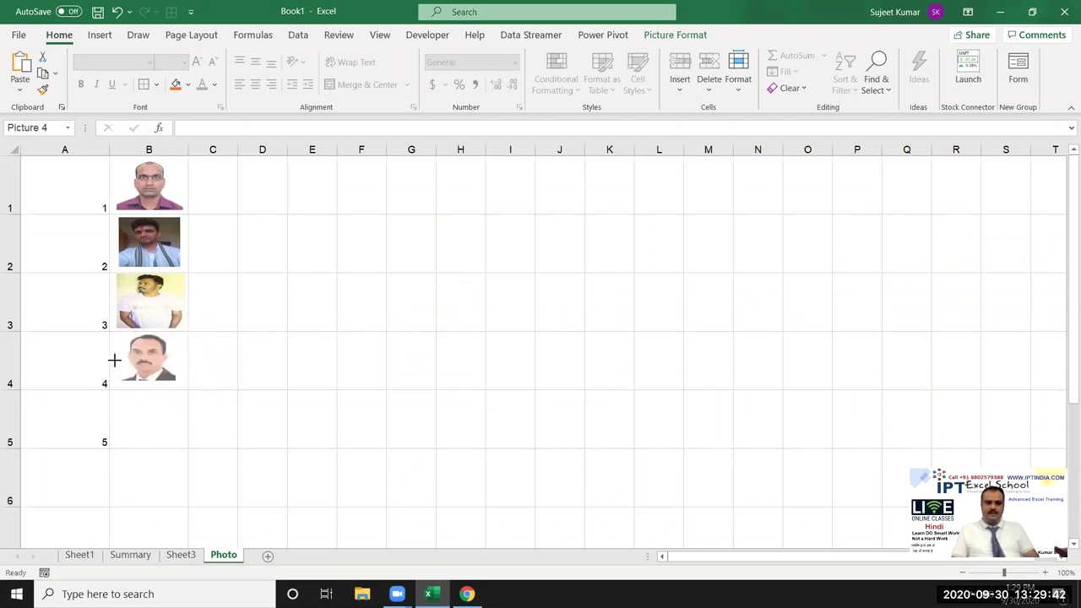
pyautogui.click(133, 404)
# Step: Copy the suited man's portrait from the image results
pyautogui.hotkey('alt', 'Tab')
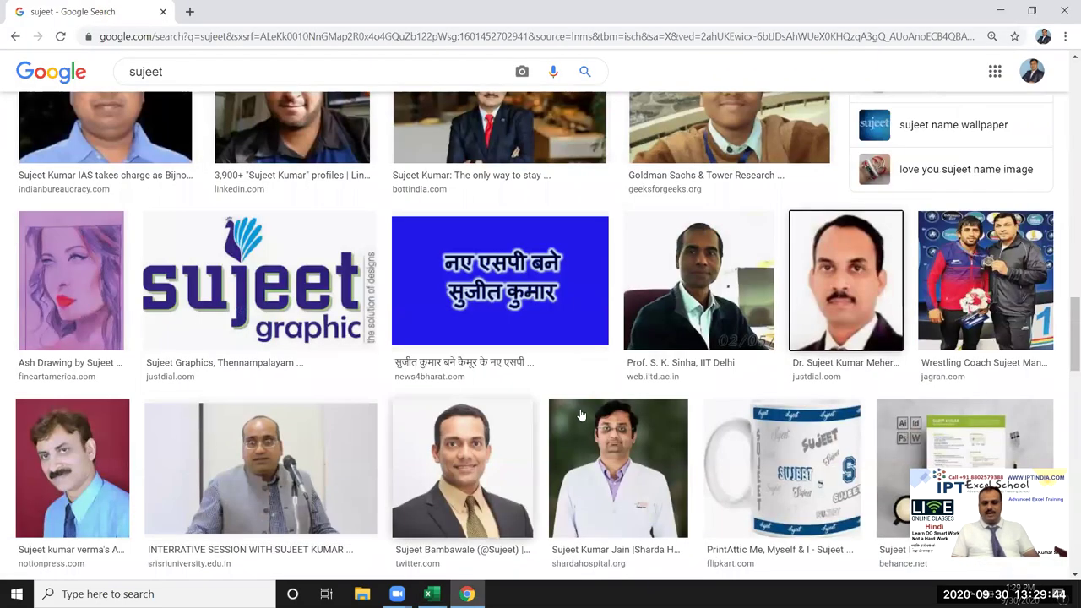
pyautogui.scroll(-2, 967, 358)
pyautogui.scroll(-1, 968, 357)
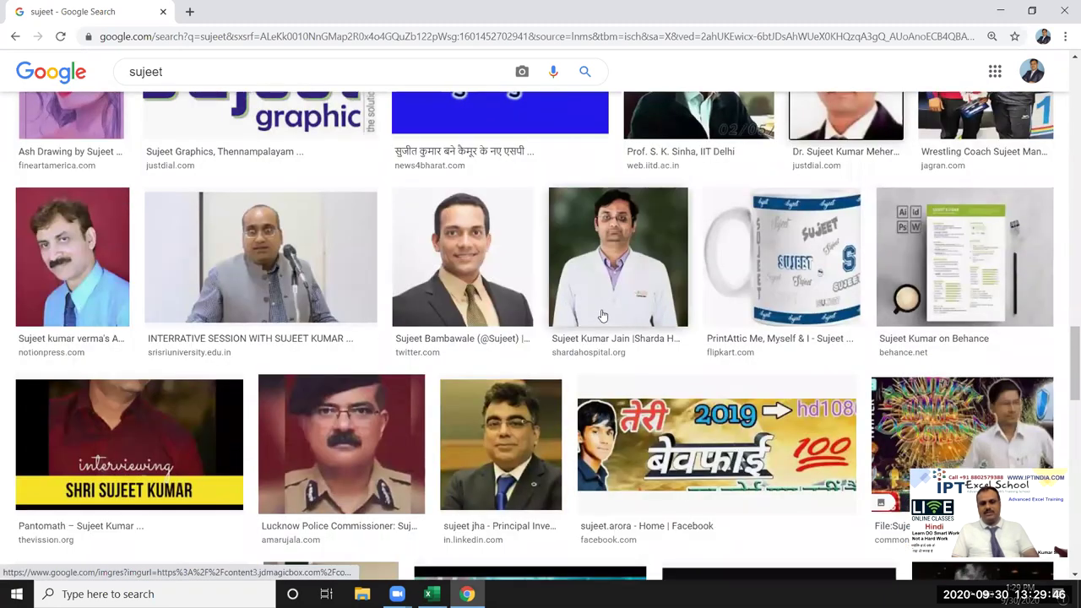
pyautogui.rightClick(449, 279)
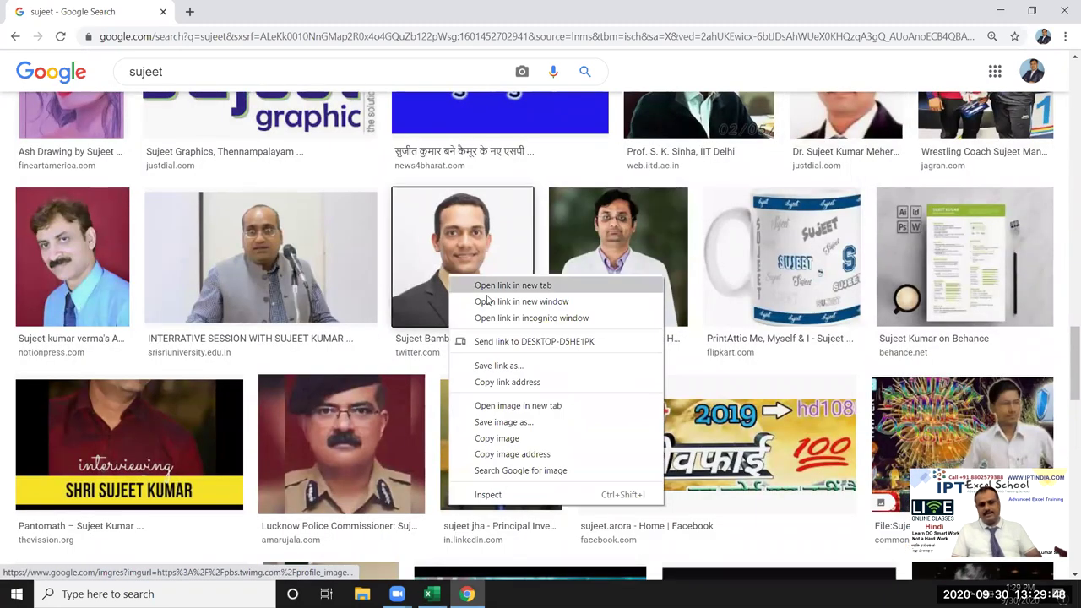
pyautogui.click(535, 441)
# Step: Paste the suited man's portrait and shrink and nudge it into cell B5
pyautogui.hotkey('alt', 'Tab')
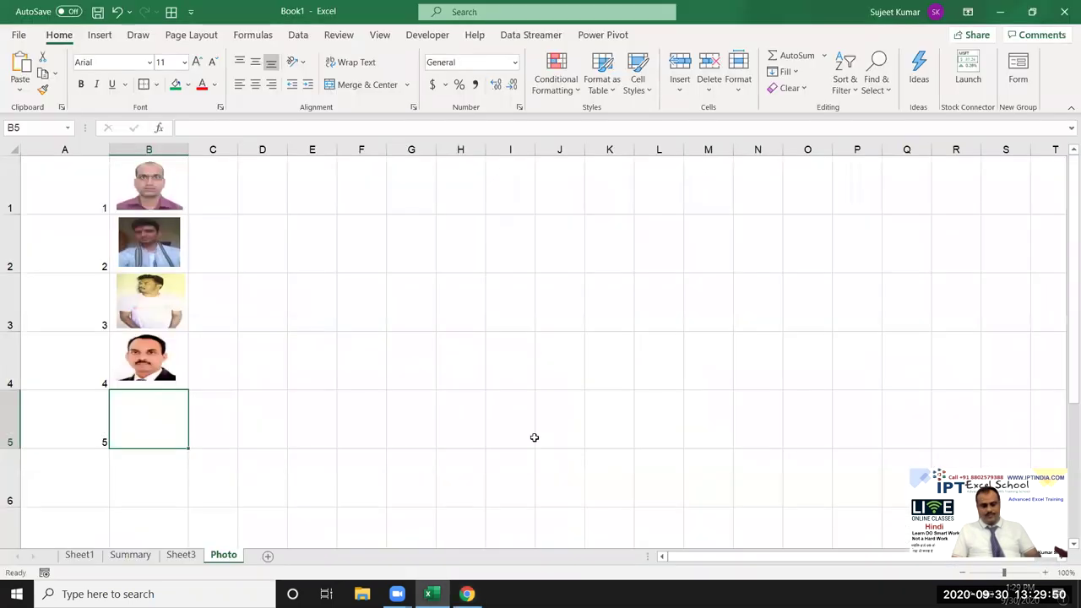
pyautogui.hotkey('ctrl', 'v')
pyautogui.press('ctrl')
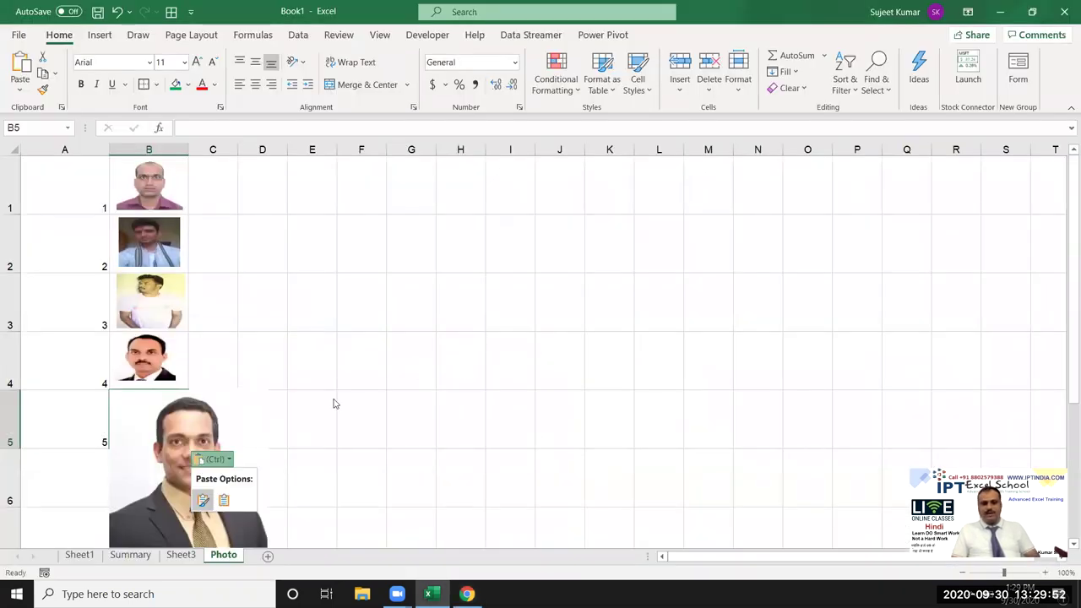
pyautogui.moveTo(131, 449); pyautogui.dragTo(337, 370)
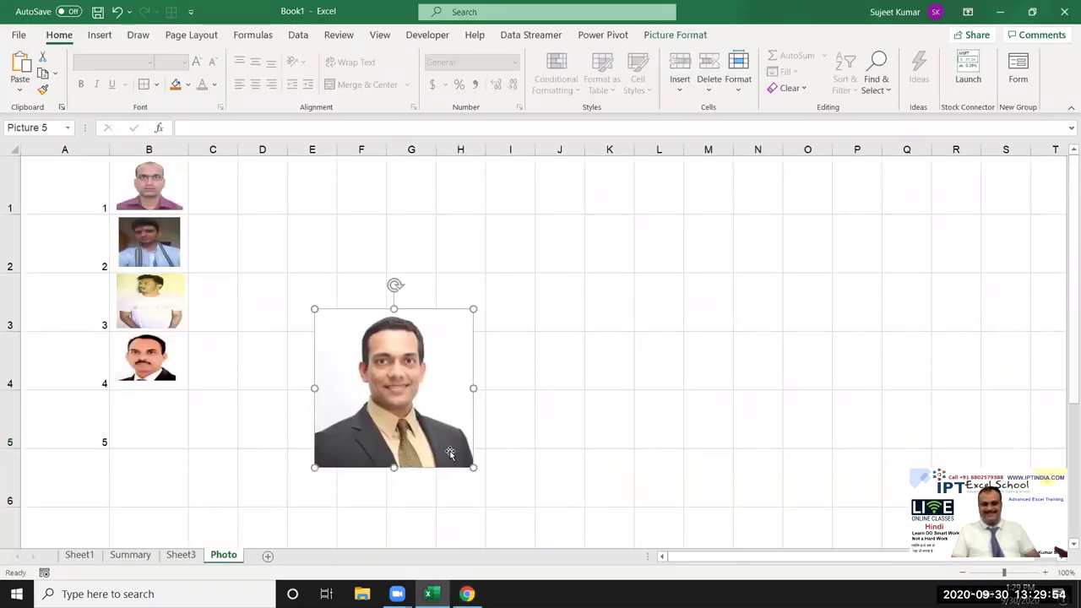
pyautogui.moveTo(473, 466)
pyautogui.mouseDown()
pyautogui.moveTo(375, 370)
pyautogui.moveTo(165, 435)
pyautogui.mouseUp()
pyautogui.click(165, 435)
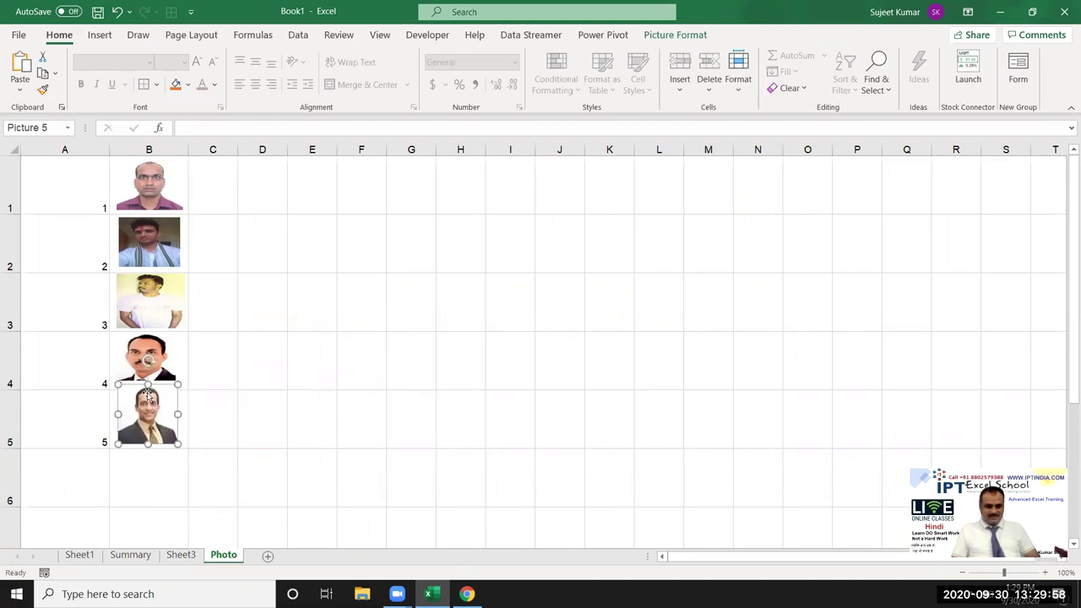
pyautogui.moveTo(155, 424)
pyautogui.mouseDown()
pyautogui.moveTo(147, 444)
pyautogui.moveTo(157, 429)
pyautogui.mouseUp()
pyautogui.click(317, 397)
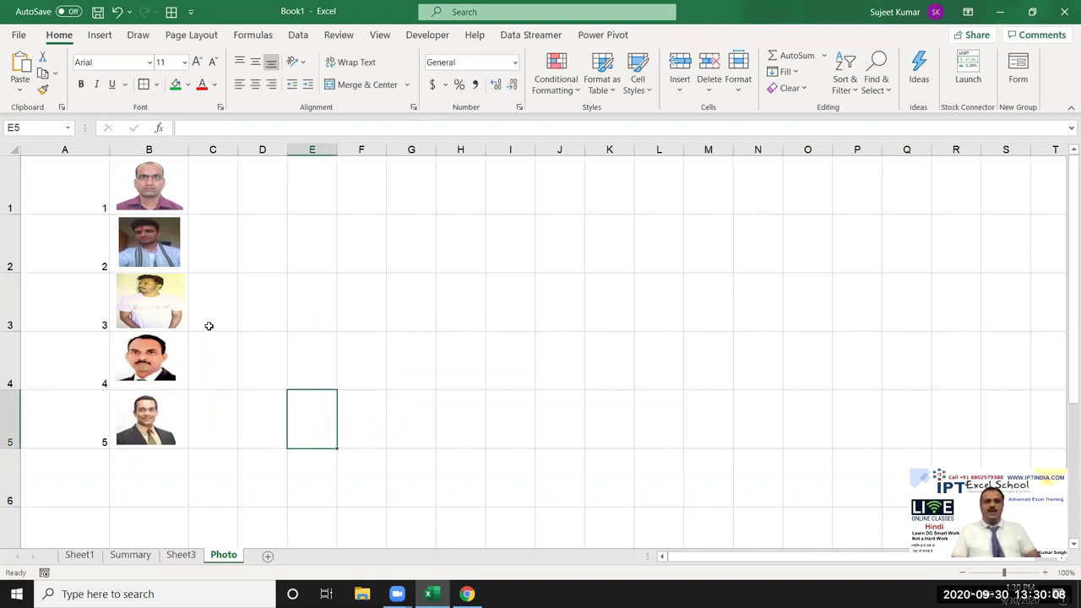
# Step: Select the empty cell below the photos and go to Sheet3
pyautogui.click(162, 463)
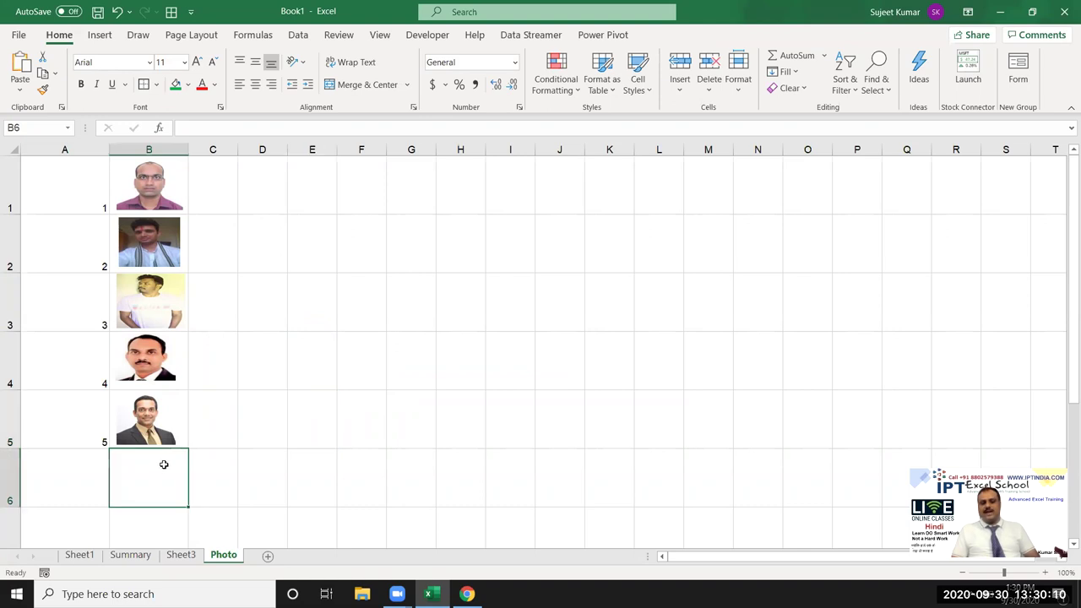
pyautogui.scroll(-6, 169, 465)
pyautogui.scroll(6, 169, 462)
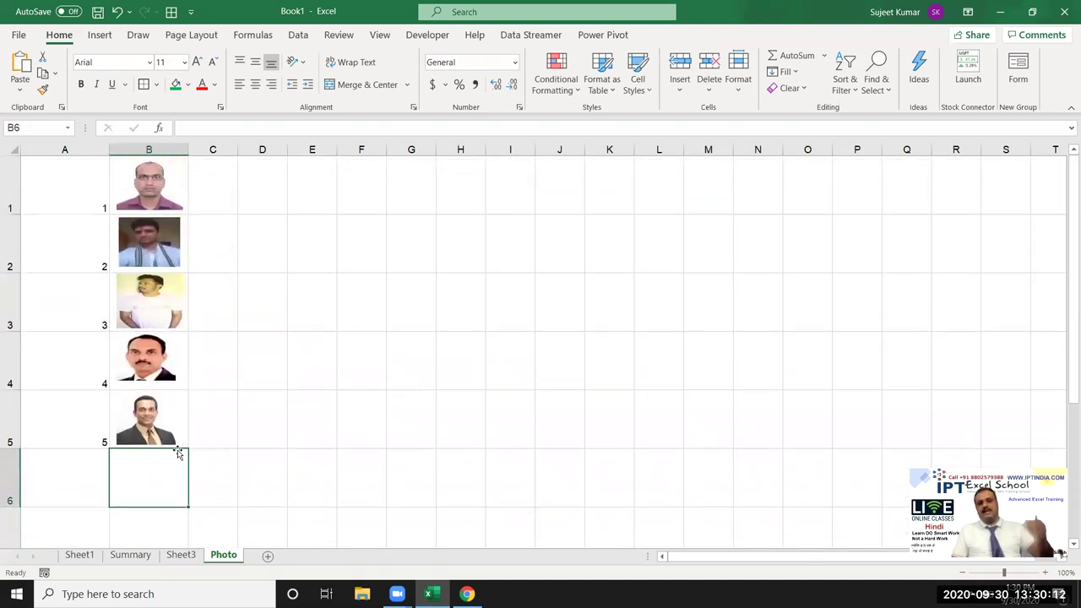
pyautogui.click(181, 555)
# Step: Label D3 'Roll' and enter roll number 1 in E3
pyautogui.click(190, 188)
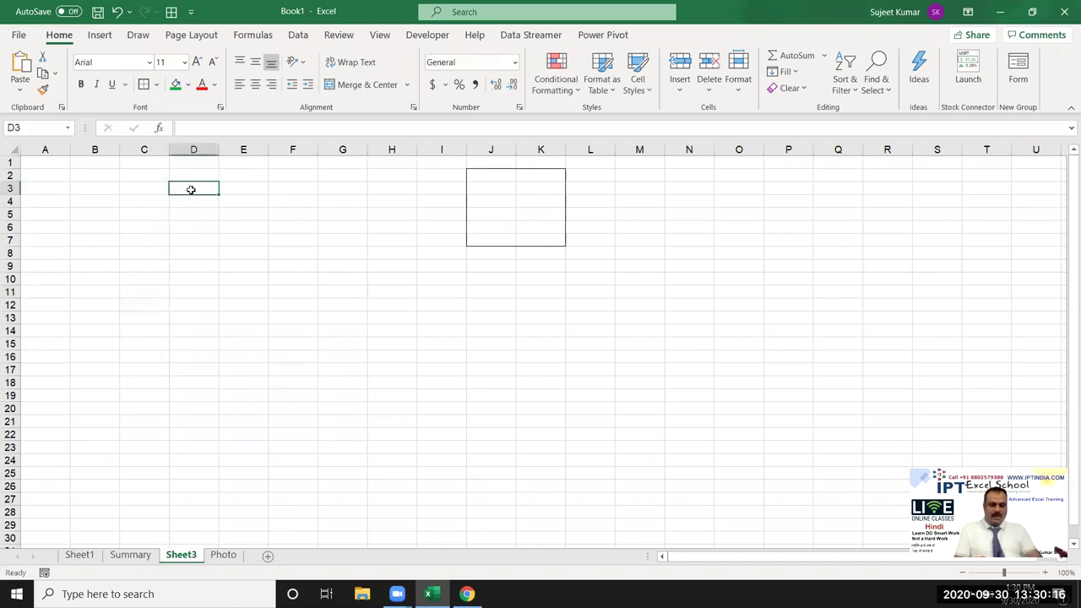
pyautogui.write('Roll')
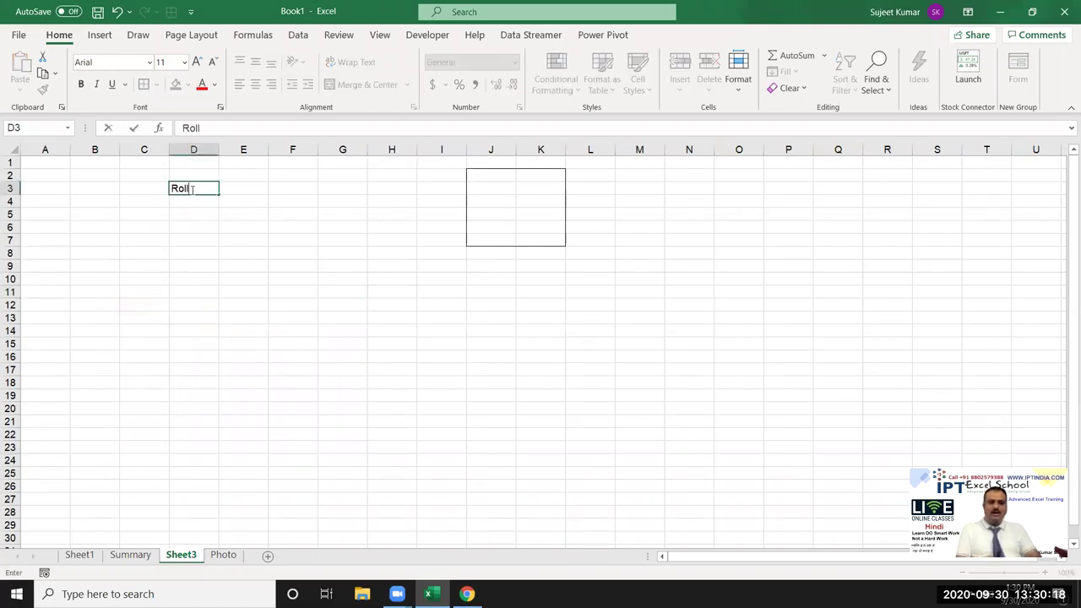
pyautogui.press('Tab')
pyautogui.write('1')
pyautogui.click(417, 292)
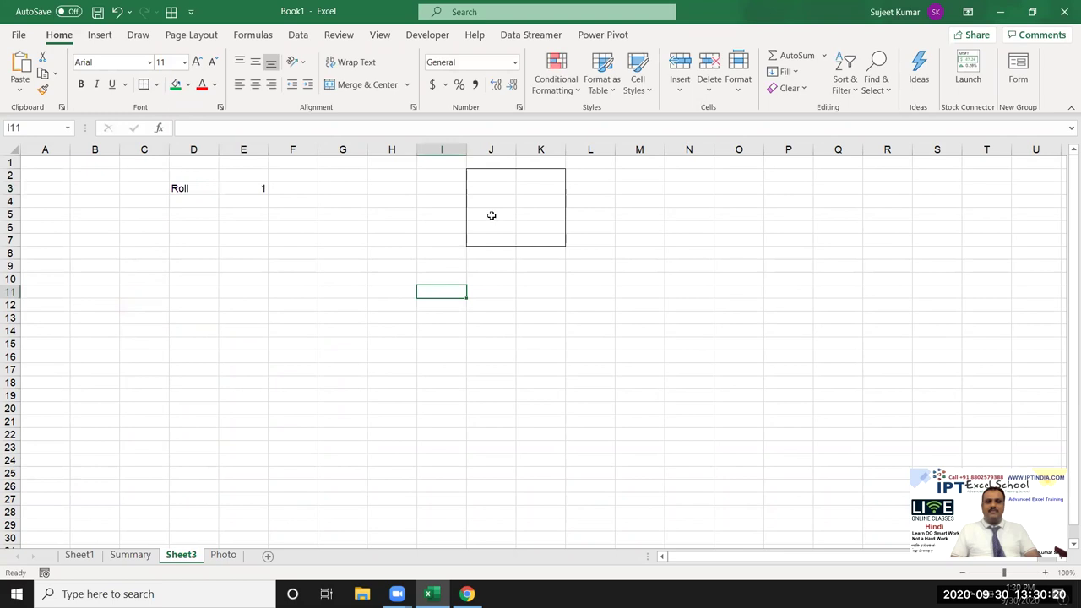
pyautogui.click(490, 216)
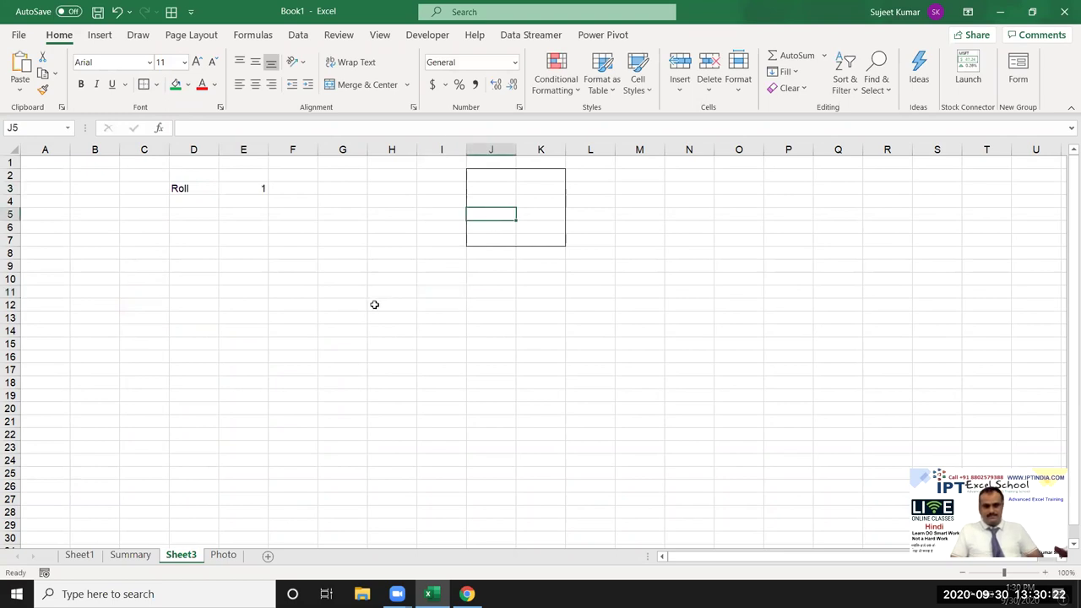
pyautogui.click(287, 193)
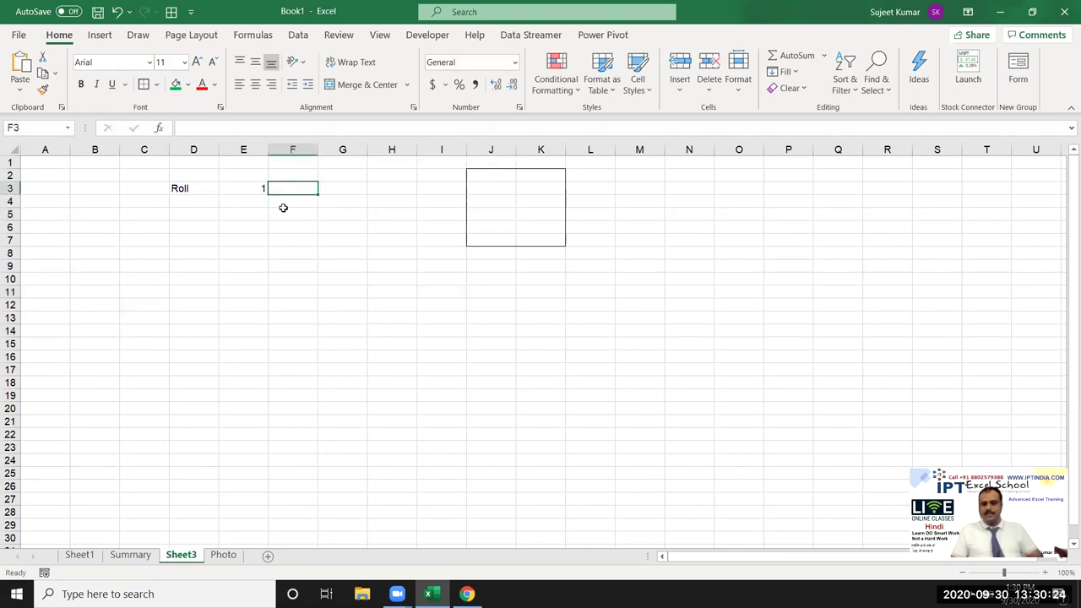
pyautogui.click(282, 209)
pyautogui.click(282, 203)
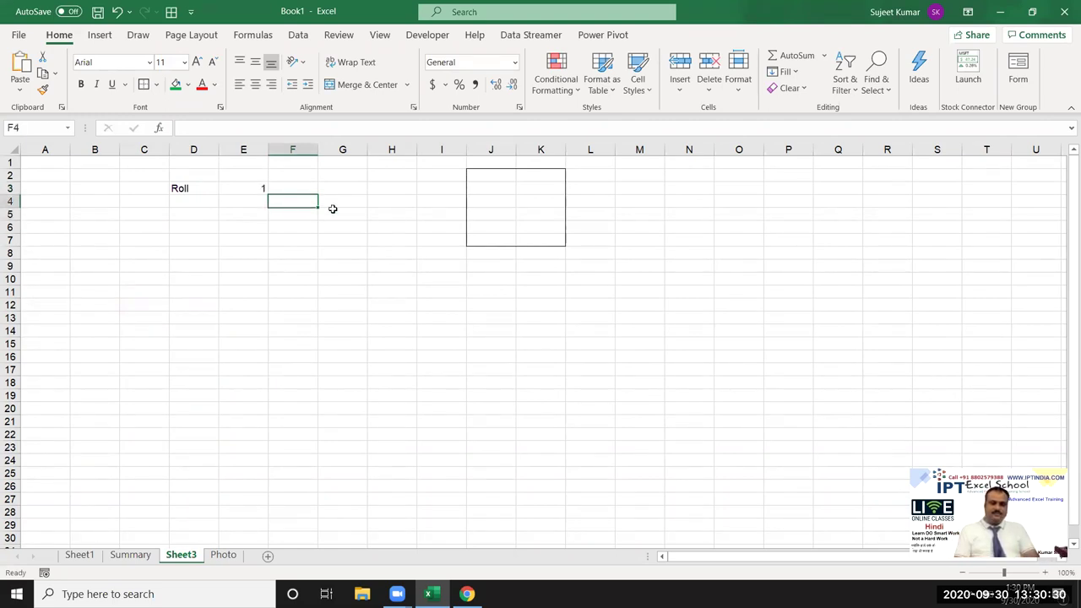
# Step: Enter =OFFSET(Photo!A1,0,1,1,1) in F4 using the Photo sheet reference
pyautogui.write('=off')
pyautogui.press('Tab')
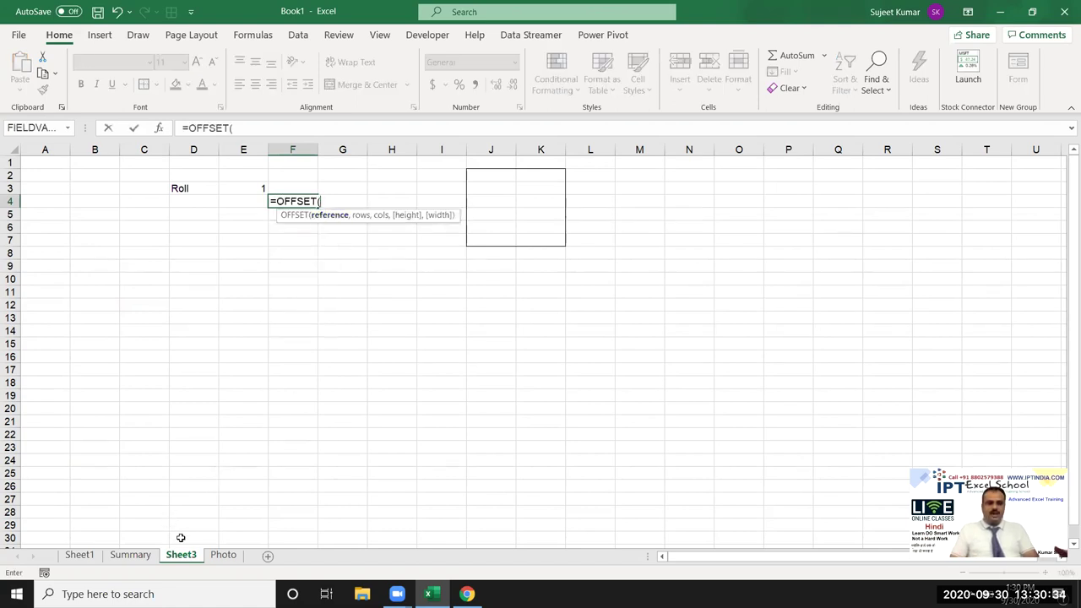
pyautogui.click(223, 555)
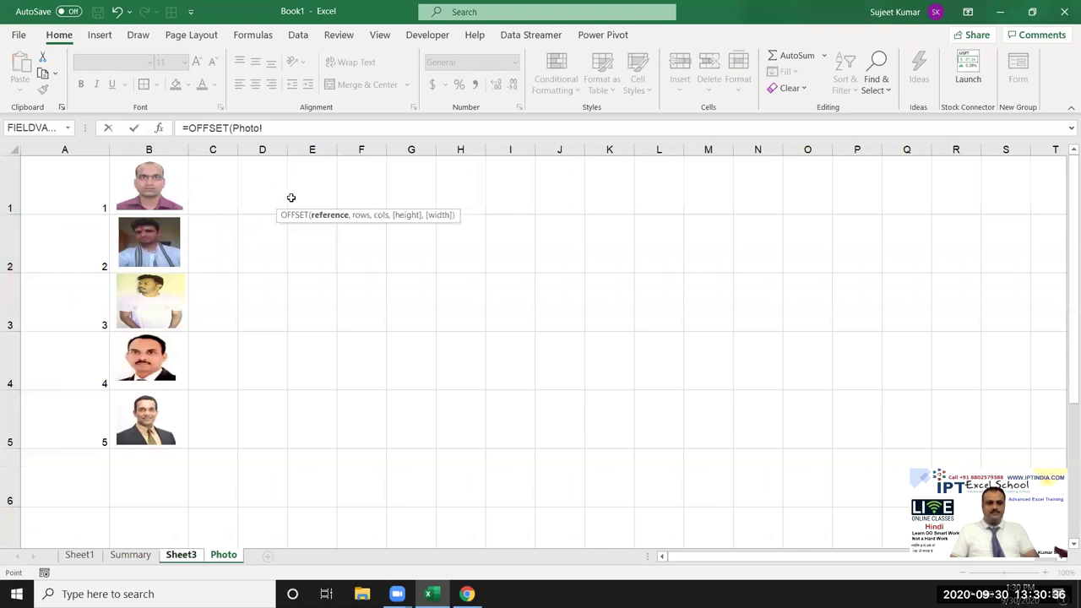
pyautogui.click(54, 177)
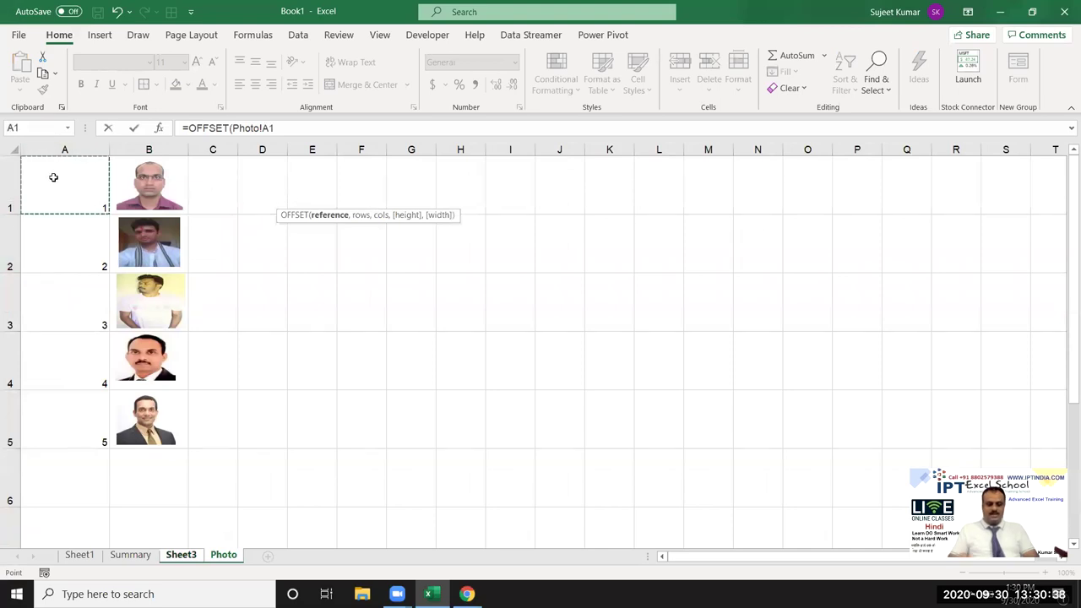
pyautogui.write(',')
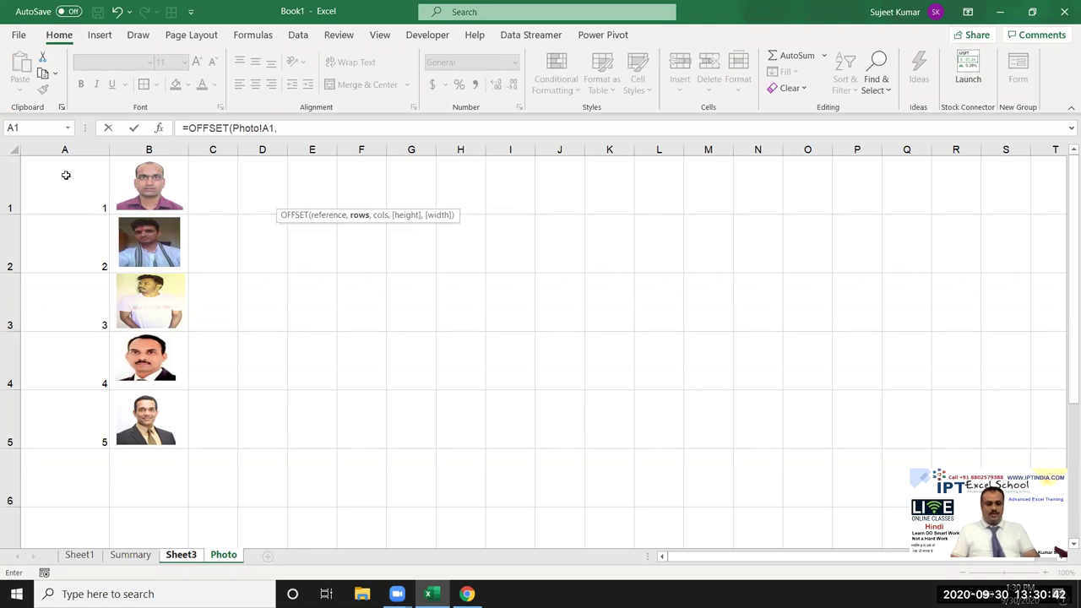
pyautogui.write('0,')
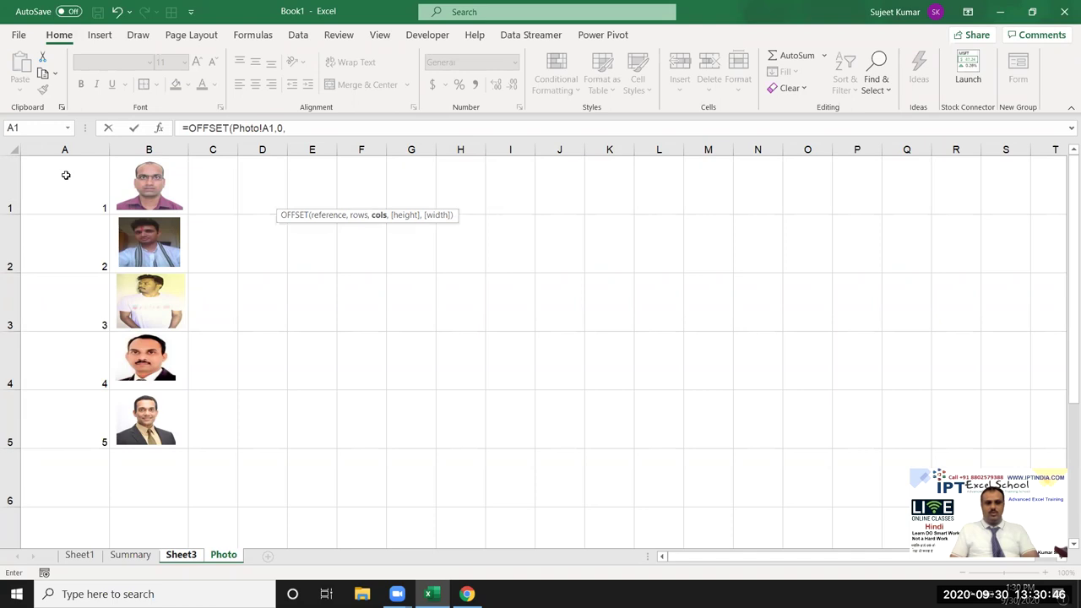
pyautogui.write('1,')
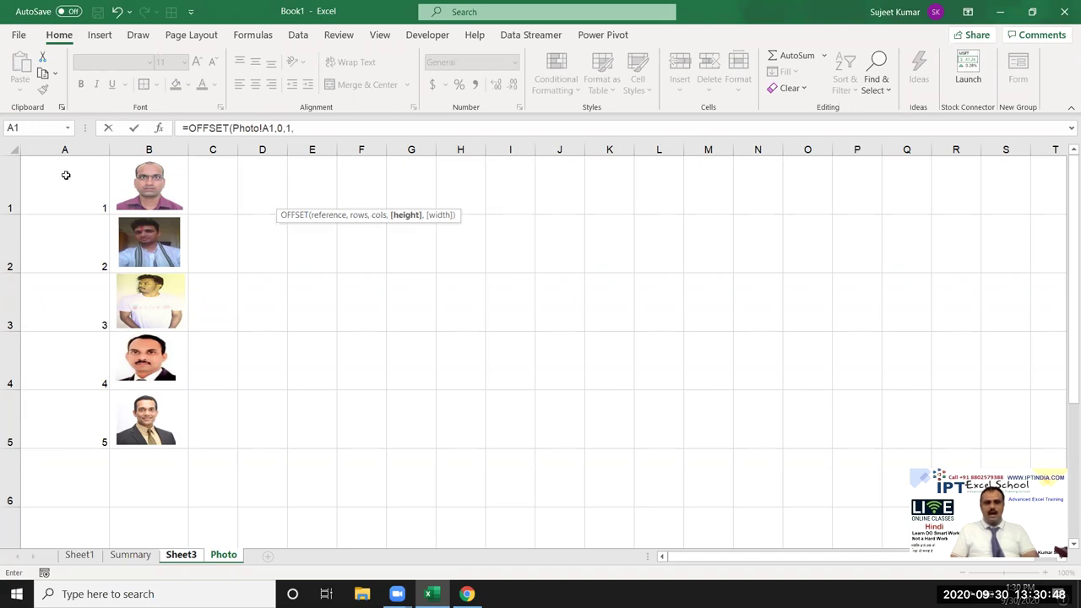
pyautogui.write('1,1')
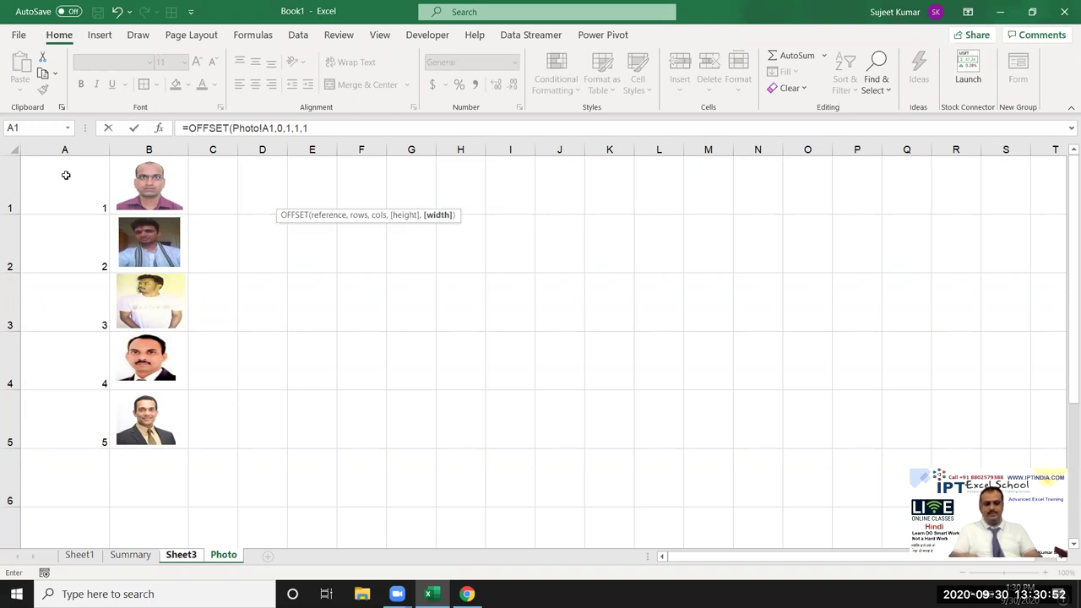
pyautogui.write(')')
pyautogui.press('Return')
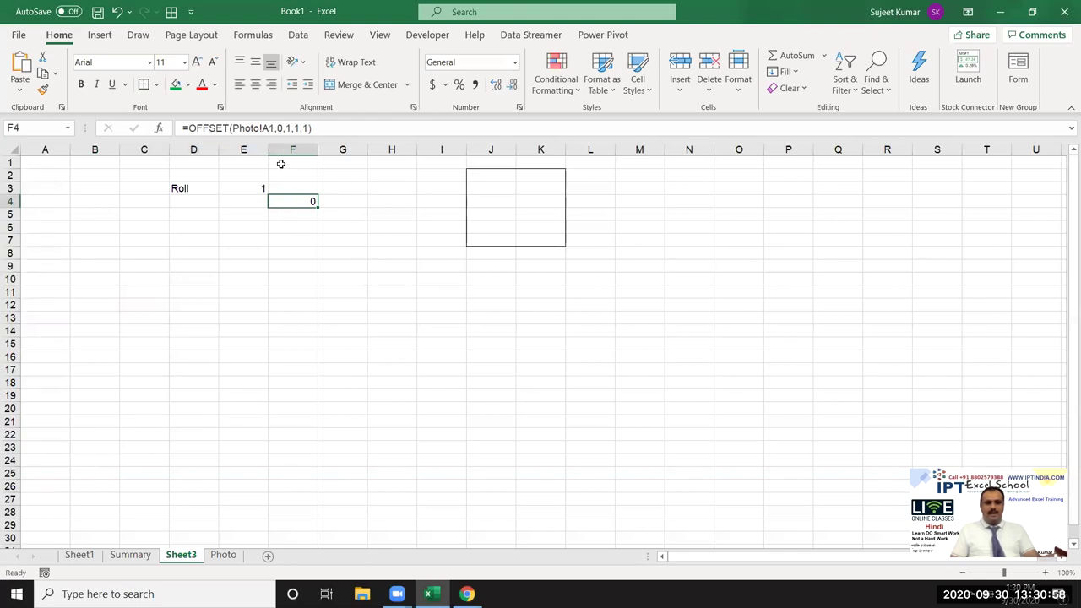
pyautogui.click(289, 128)
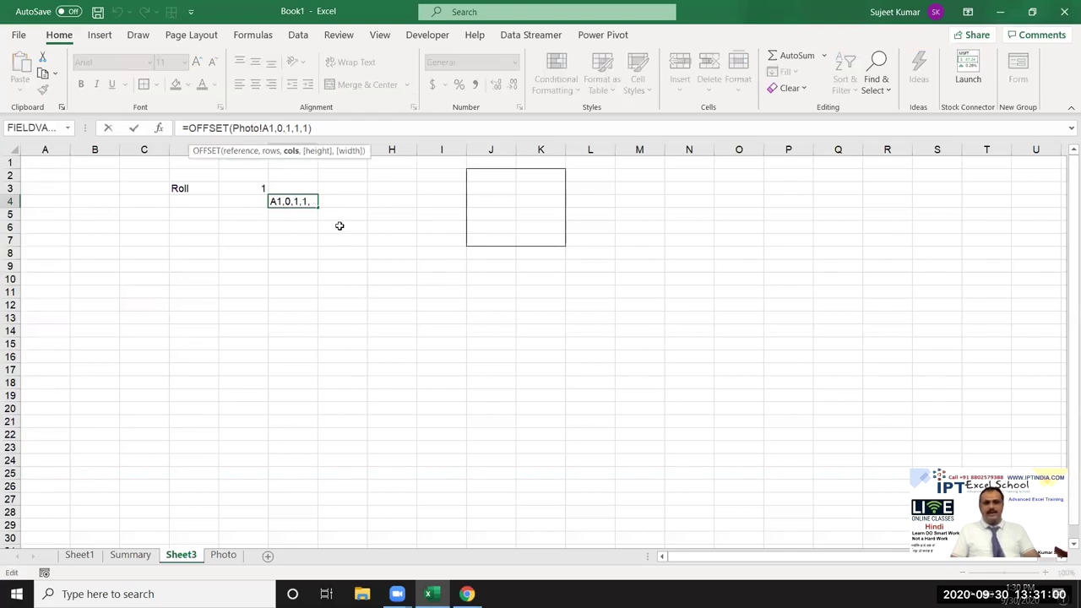
pyautogui.press('Return')
pyautogui.click(355, 200)
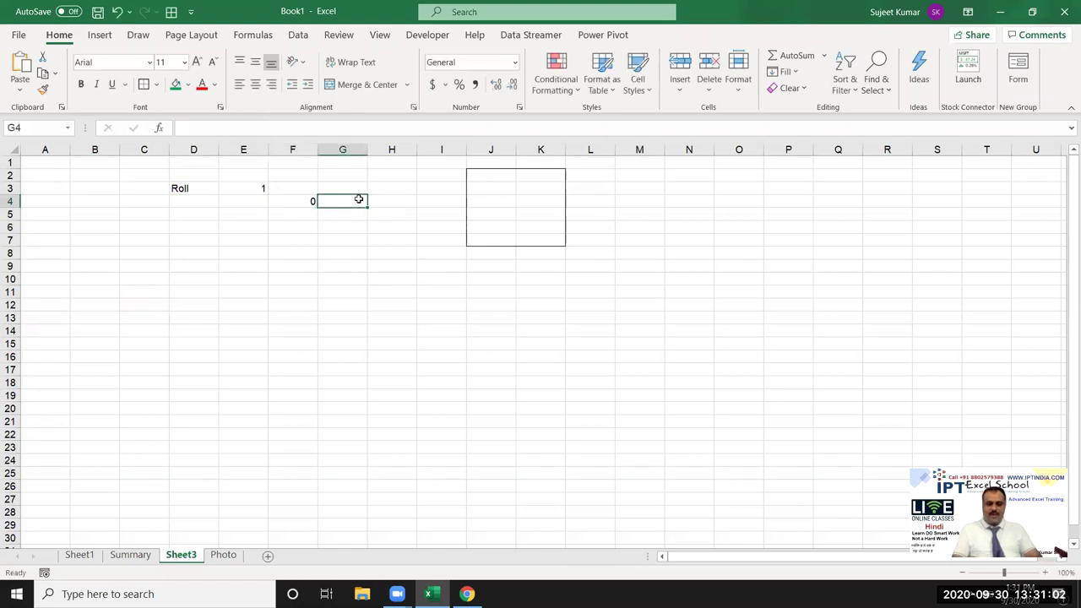
# Step: Build the helper formula =MATCH(E3,Photo!A:A,0) in G4
pyautogui.write('=mar')
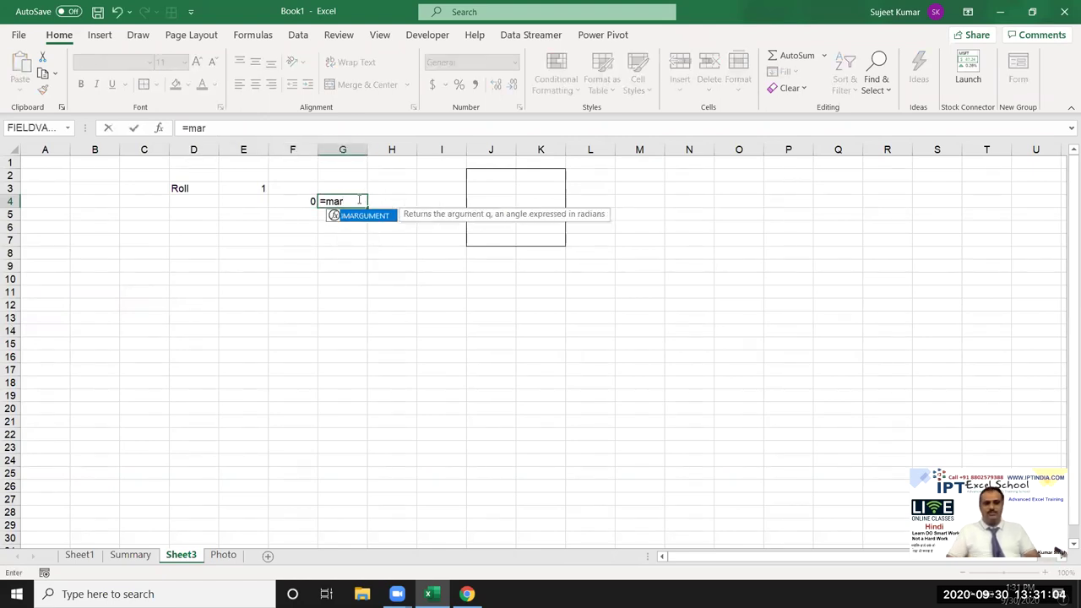
pyautogui.press('BackSpace')
pyautogui.press('Tab')
pyautogui.press('Left')
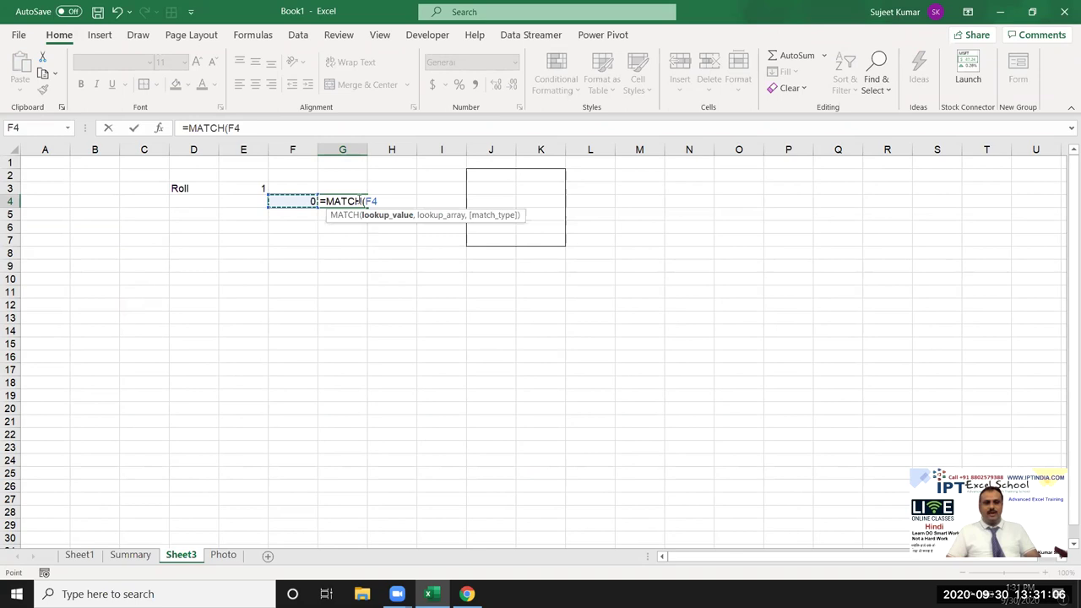
pyautogui.press('Left')
pyautogui.press('Up')
pyautogui.write(',')
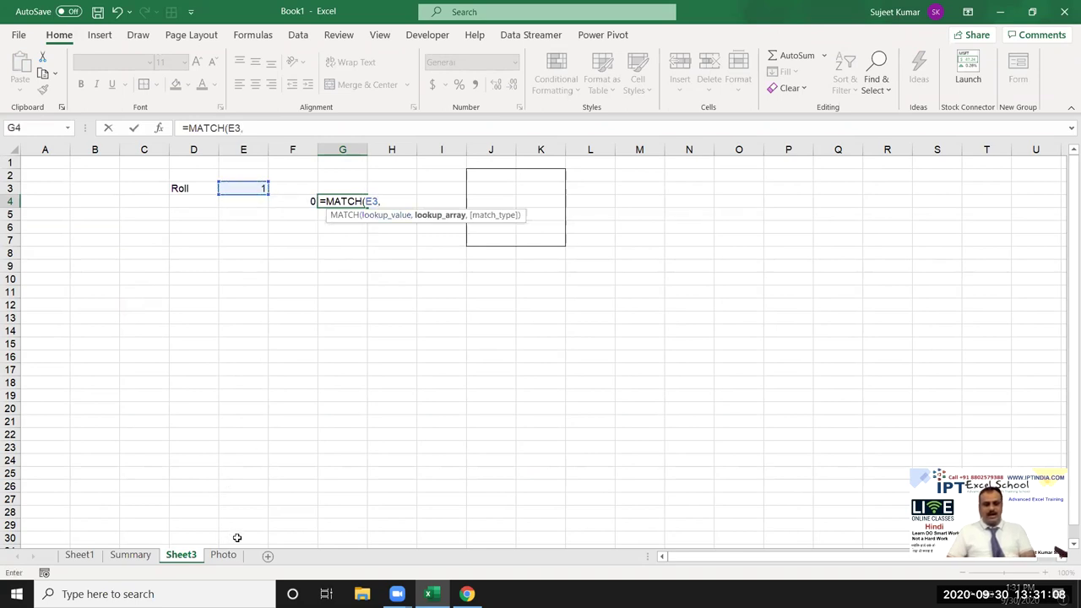
pyautogui.click(224, 555)
pyautogui.click(68, 152)
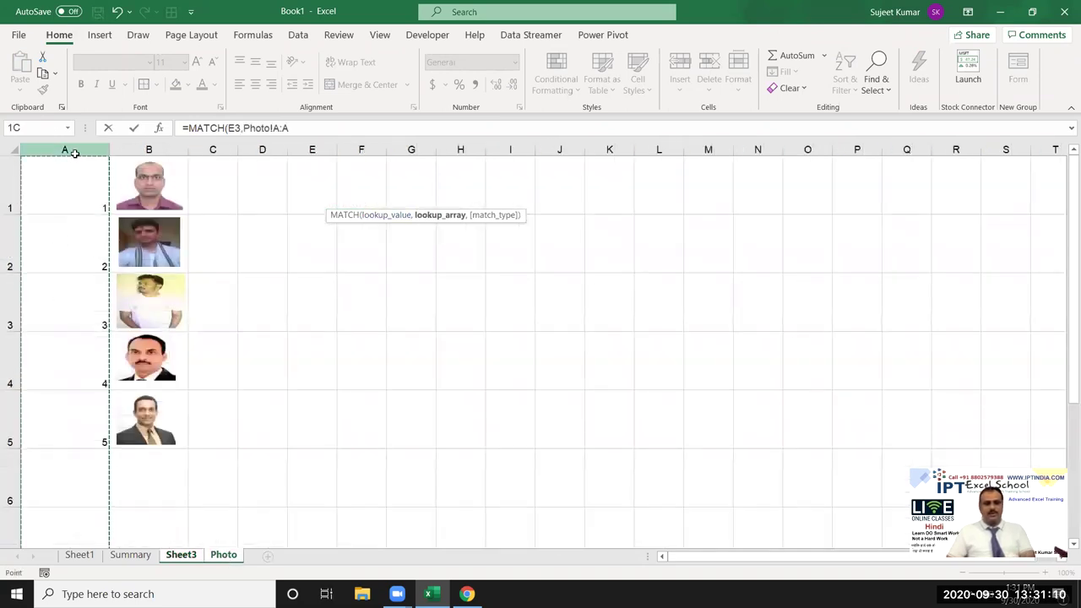
pyautogui.write(',0')
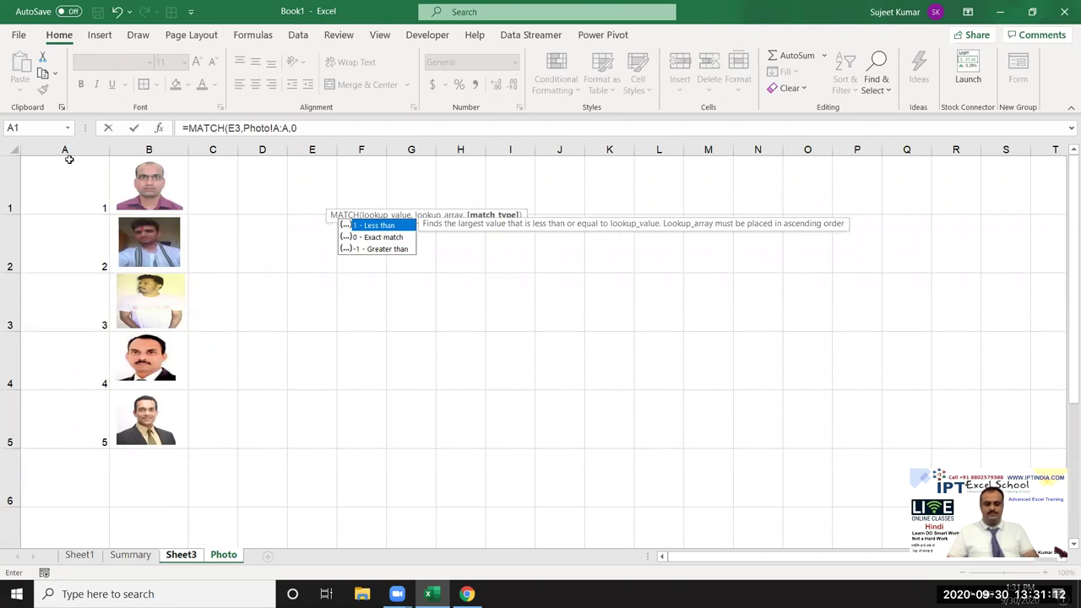
pyautogui.write(')')
pyautogui.press('Return')
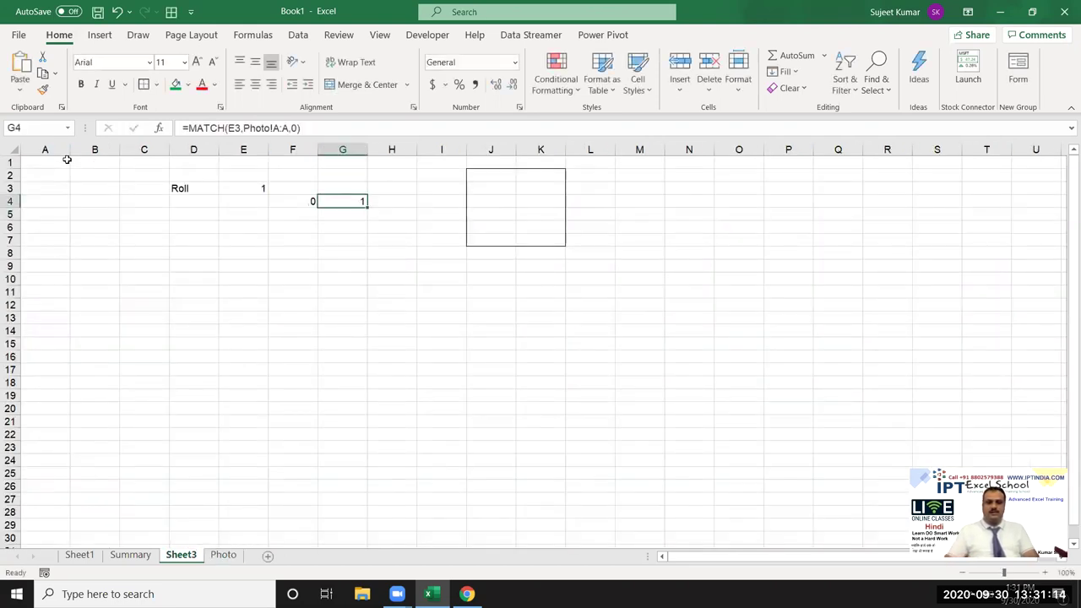
# Step: Paste the MATCH expression minus 1 into F4's OFFSET rows argument
pyautogui.moveTo(187, 127); pyautogui.dragTo(345, 132)
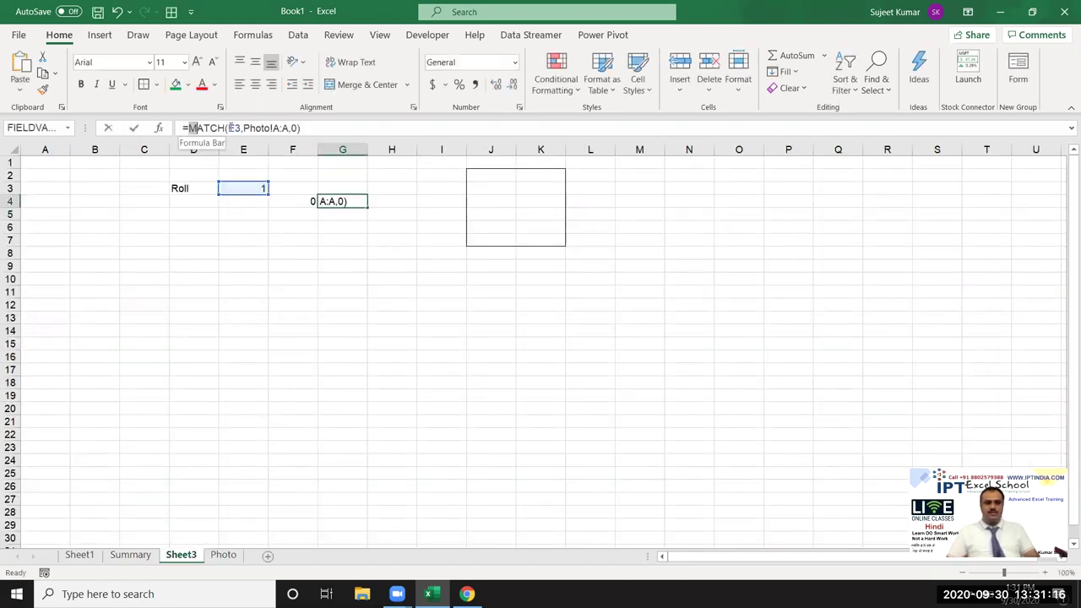
pyautogui.hotkey('ctrl', 'c')
pyautogui.press('Escape')
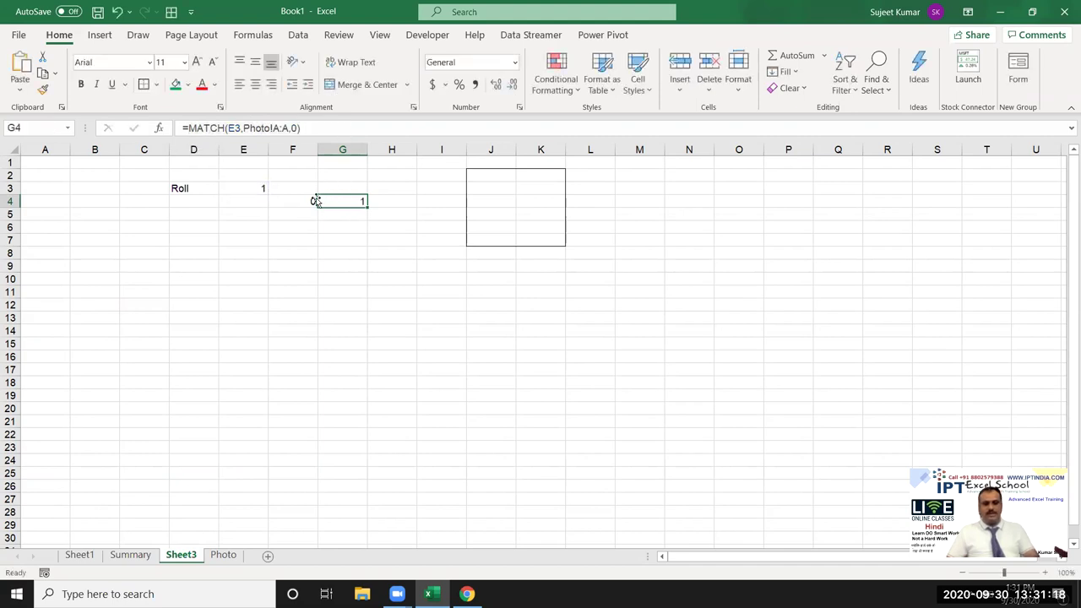
pyautogui.press('Left')
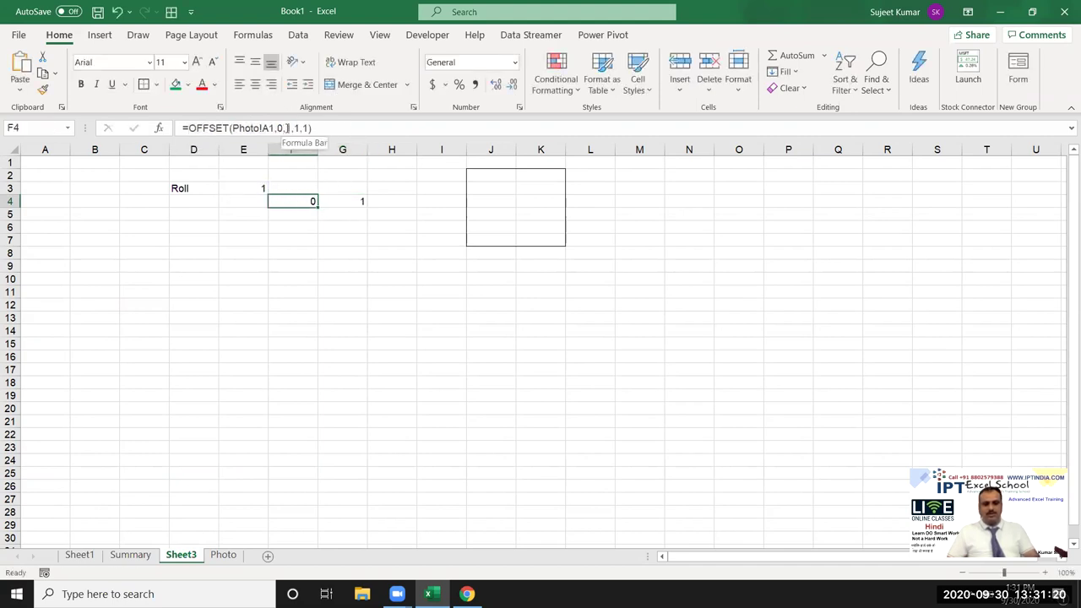
pyautogui.doubleClick(288, 128)
pyautogui.click(278, 128)
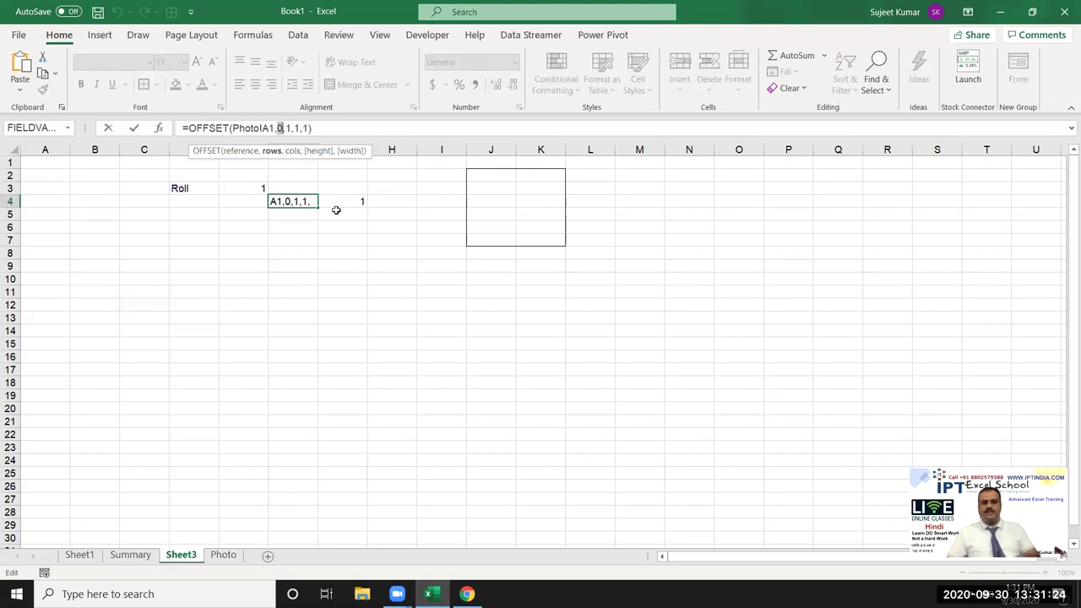
pyautogui.hotkey('ctrl', 'v')
pyautogui.write('-')
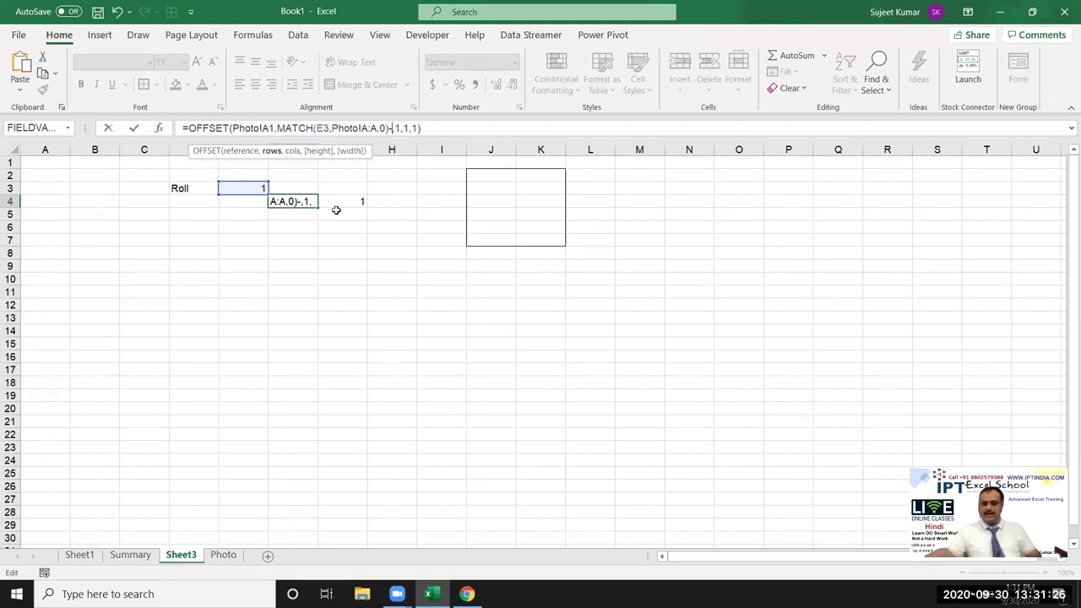
pyautogui.write('1')
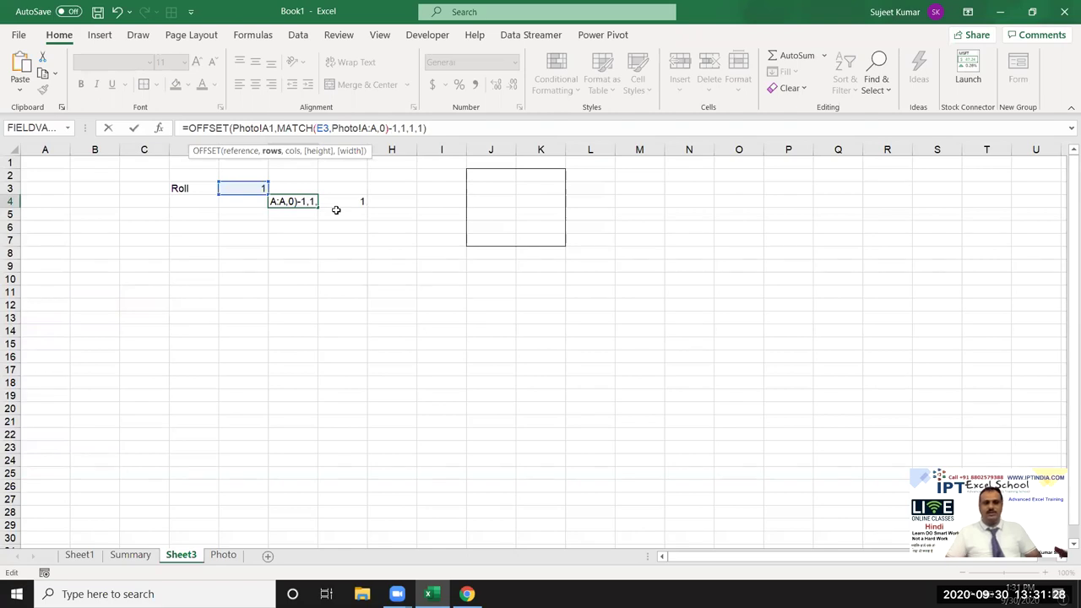
pyautogui.press('Return')
# Step: Clear helper cell G4 and select F4's full OFFSET formula text
pyautogui.press('Up')
pyautogui.press('Right')
pyautogui.press('Delete')
pyautogui.press('Left')
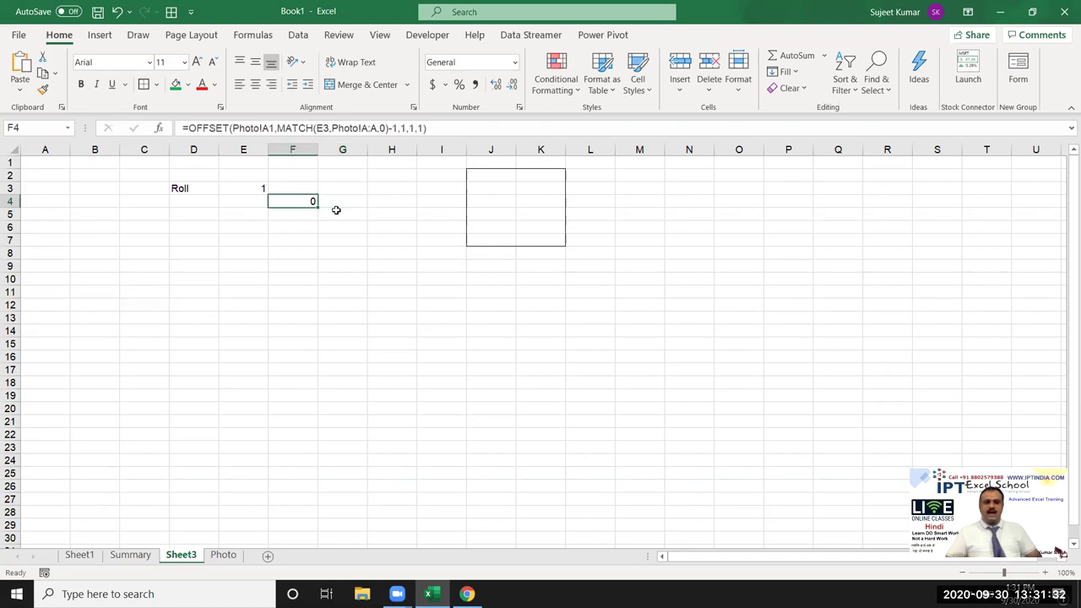
pyautogui.moveTo(443, 129); pyautogui.dragTo(191, 102)
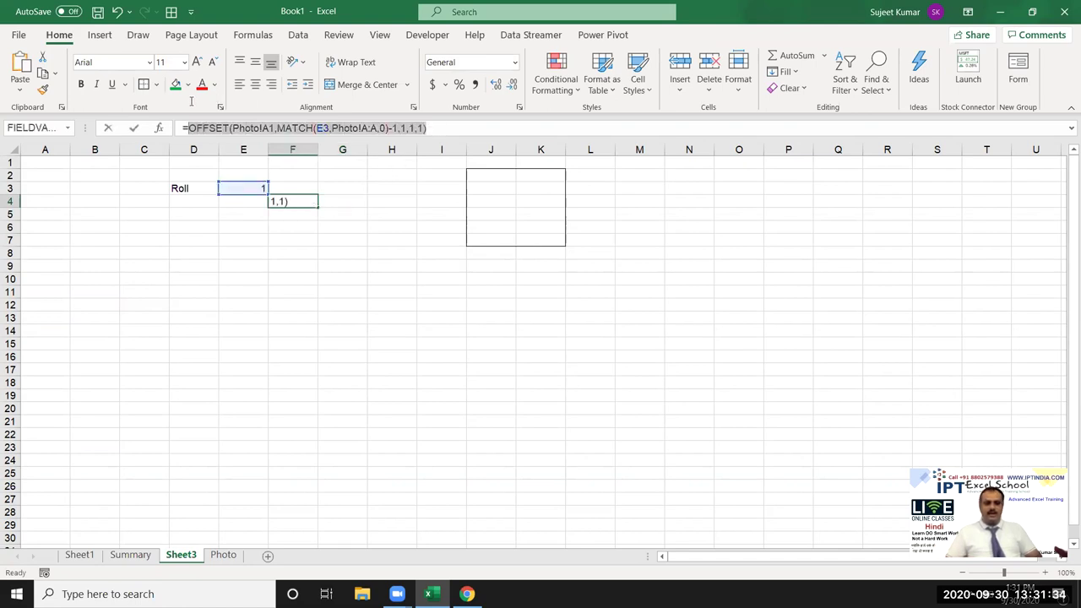
pyautogui.press('Escape')
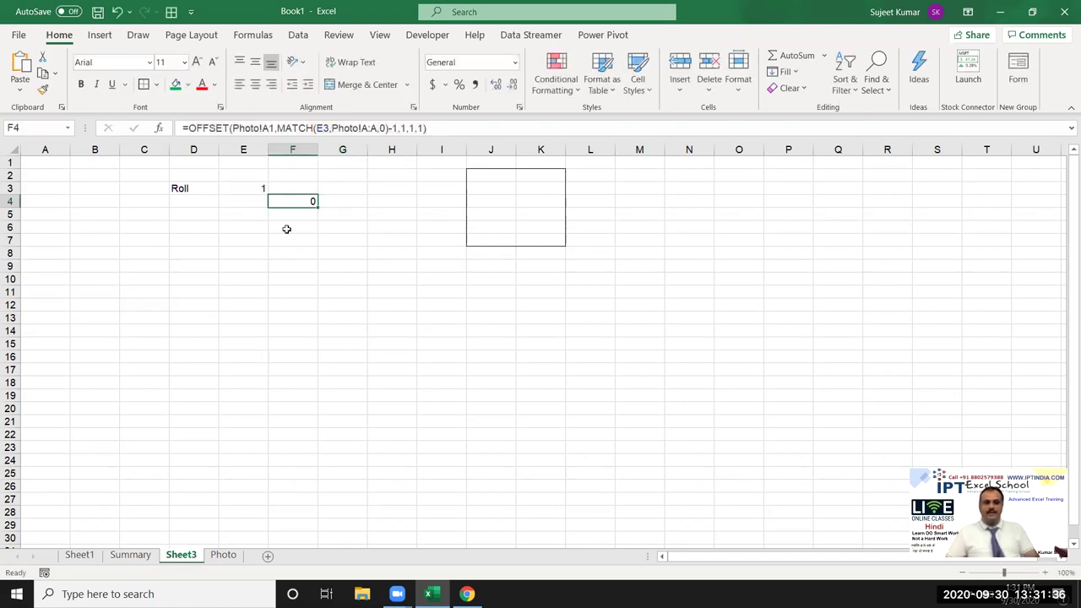
# Step: Start a new defined name PH and paste F4's OFFSET/MATCH formula into Refers to
pyautogui.click(252, 35)
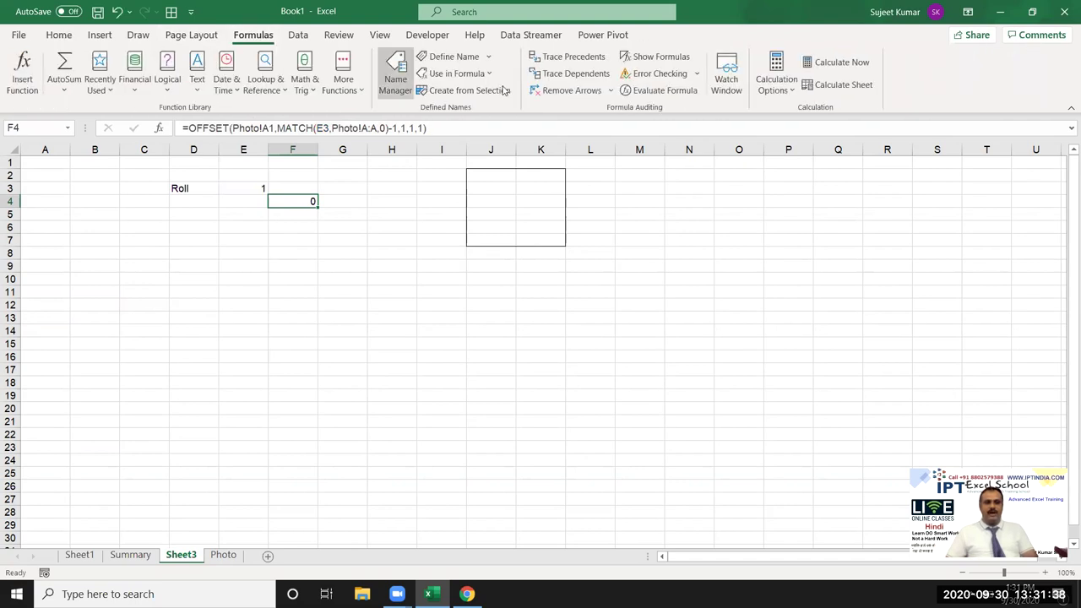
pyautogui.click(452, 56)
pyautogui.write('PH')
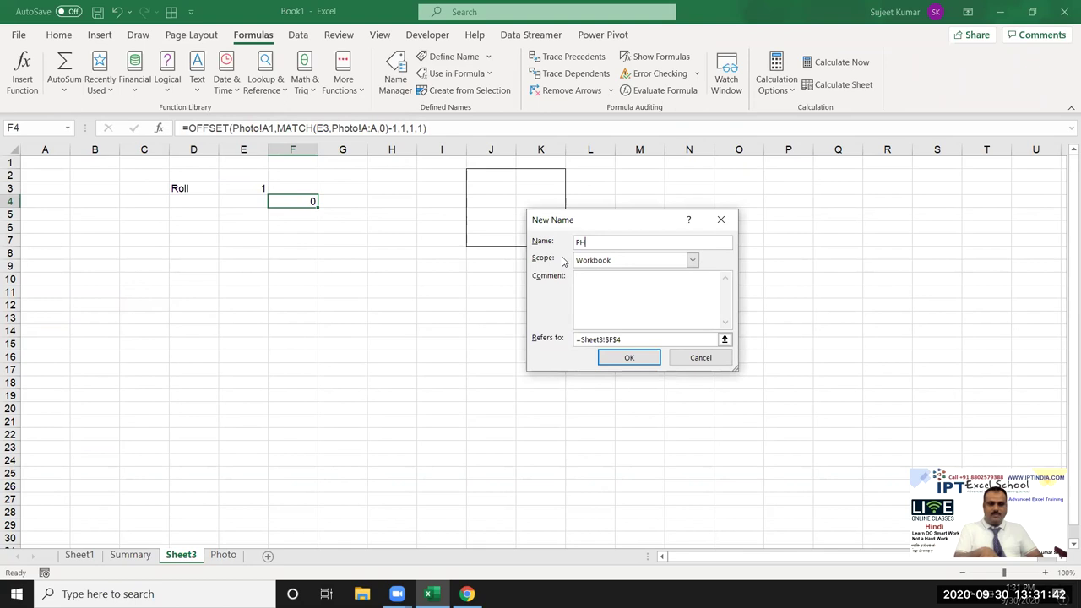
pyautogui.moveTo(658, 338); pyautogui.dragTo(474, 333)
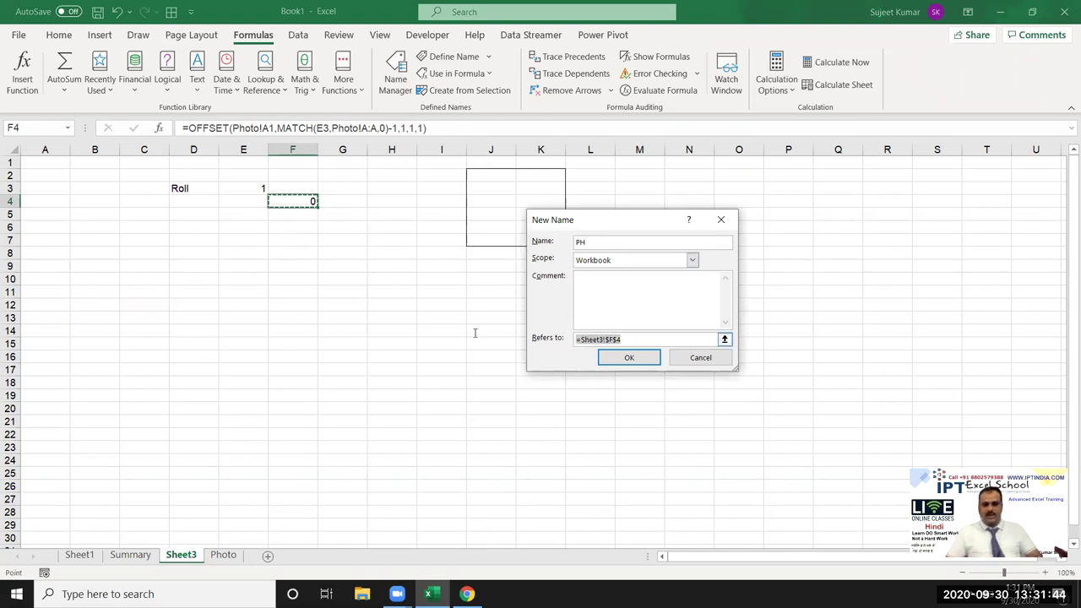
pyautogui.press('BackSpace')
pyautogui.hotkey('ctrl', 'v')
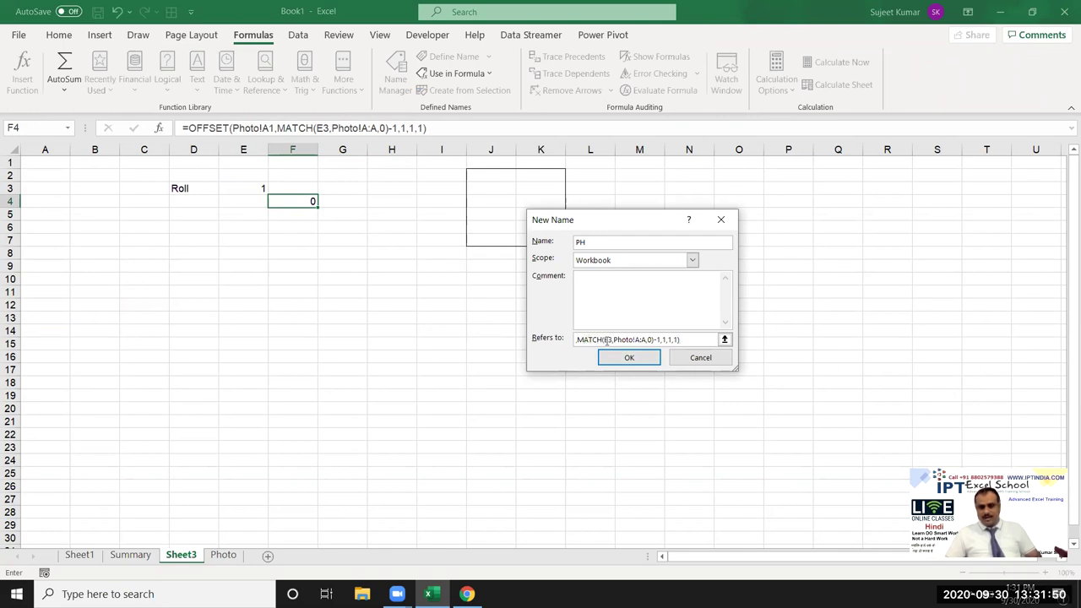
# Step: Make the E3, column A and Photo!A1 references absolute, remove the doubled equals sign, and save PH
pyautogui.press('F4')
pyautogui.click(648, 340)
pyautogui.press('F4')
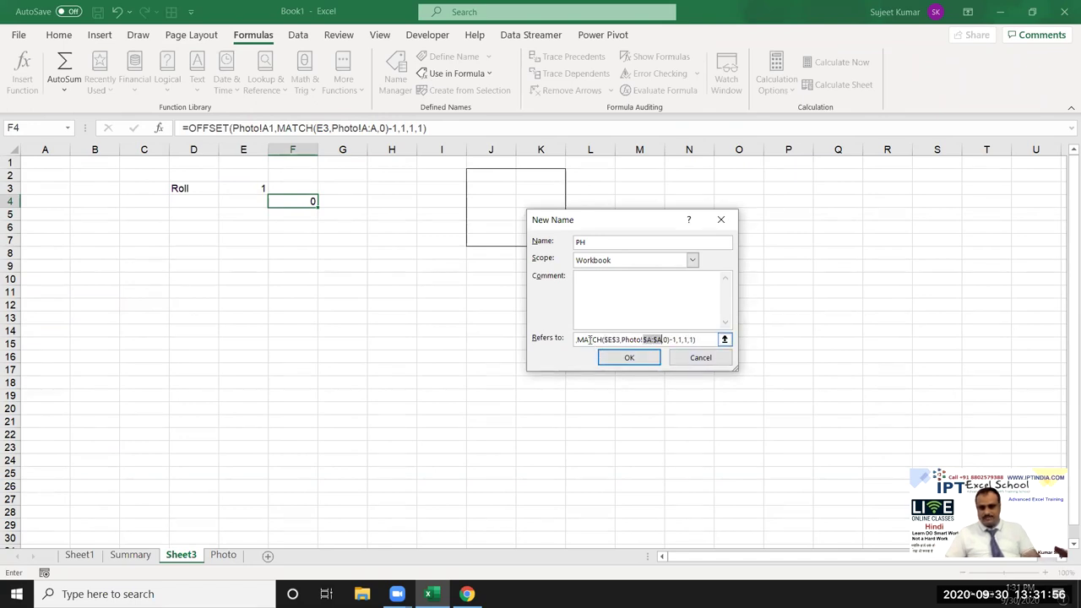
pyautogui.moveTo(589, 339); pyautogui.dragTo(497, 338)
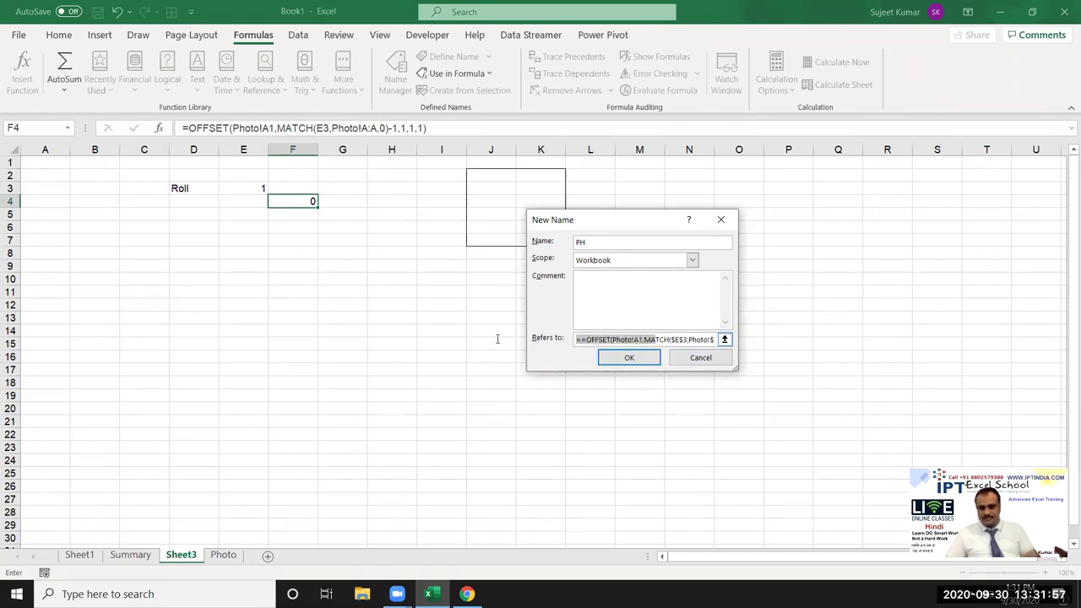
pyautogui.click(640, 340)
pyautogui.press('F4')
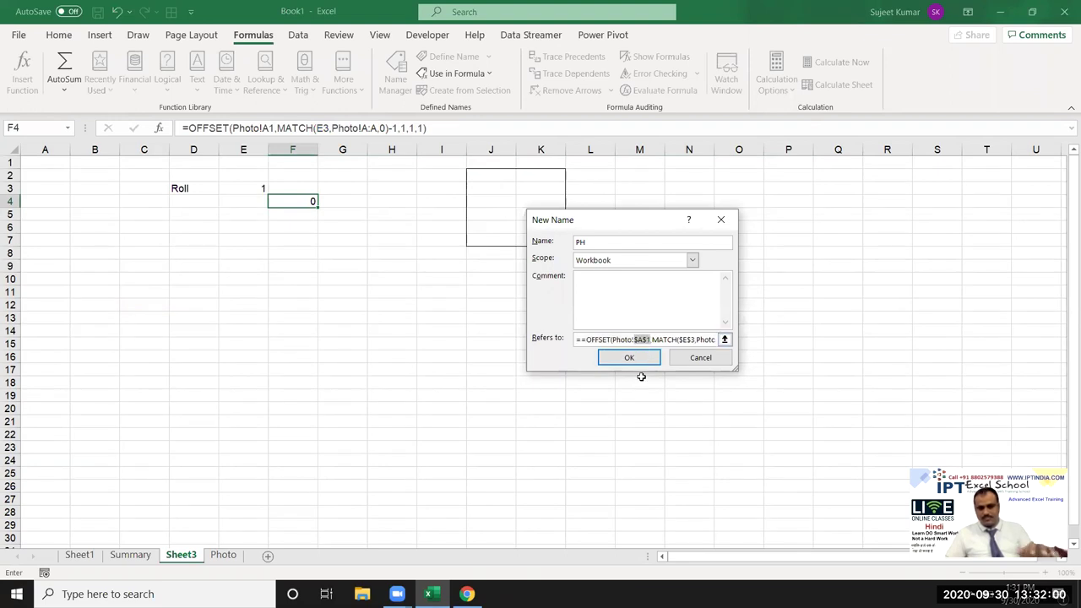
pyautogui.click(641, 363)
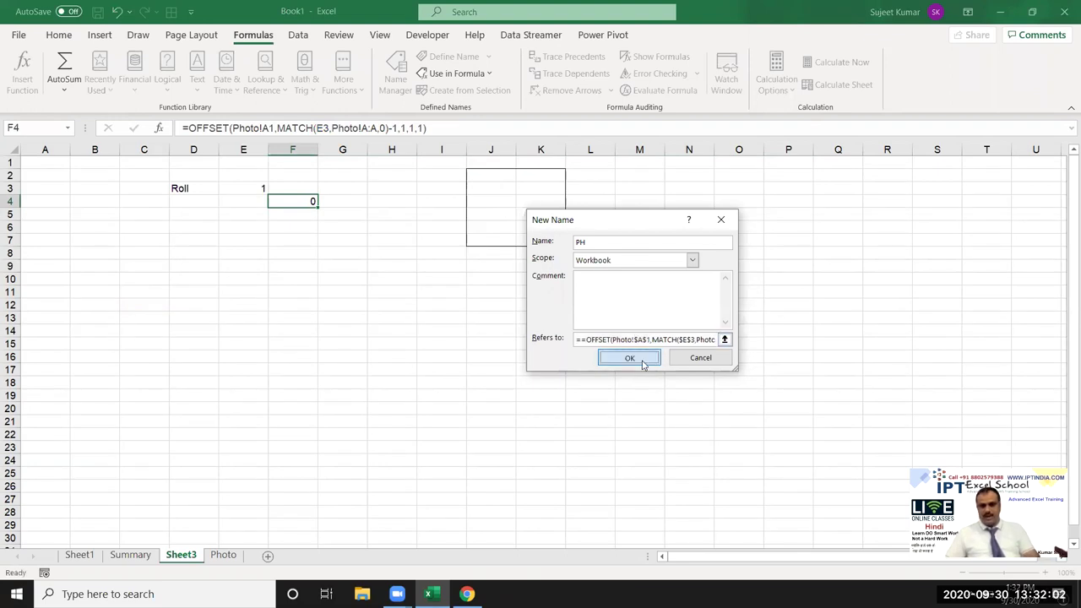
pyautogui.click(512, 374)
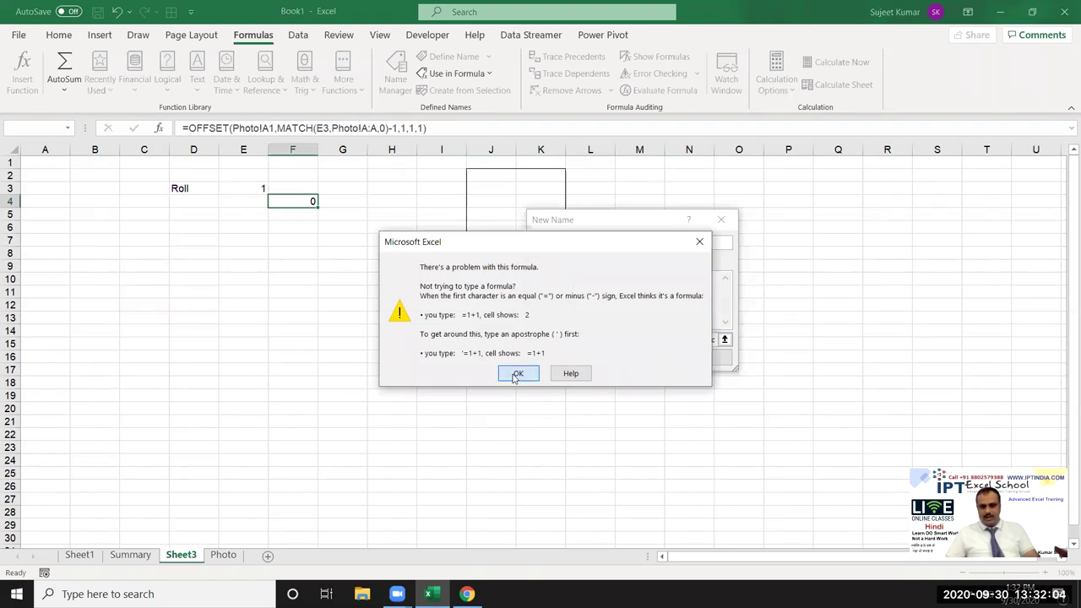
pyautogui.press('BackSpace')
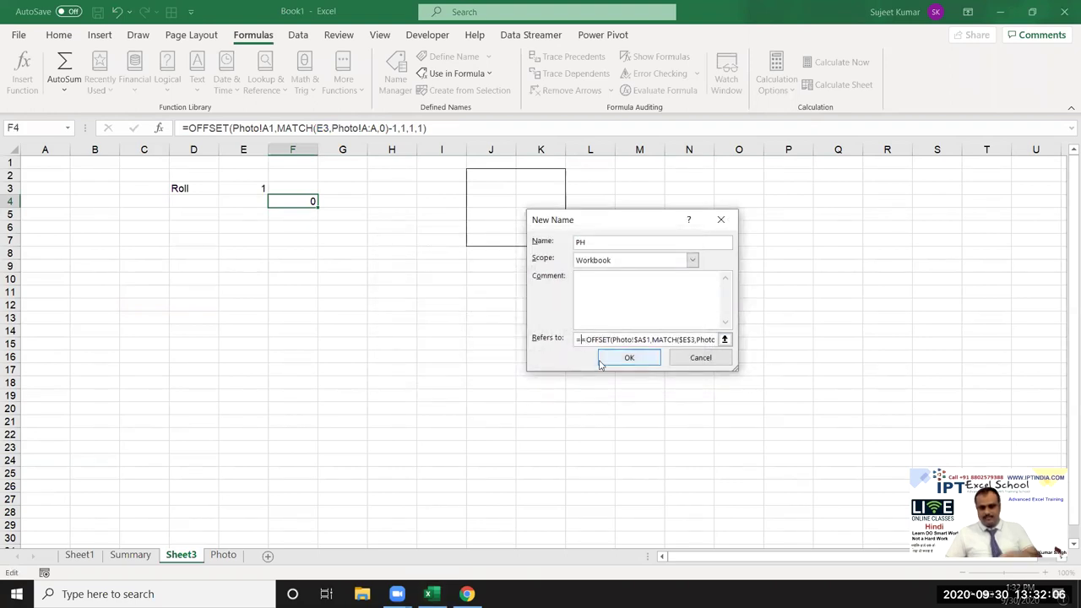
pyautogui.click(625, 361)
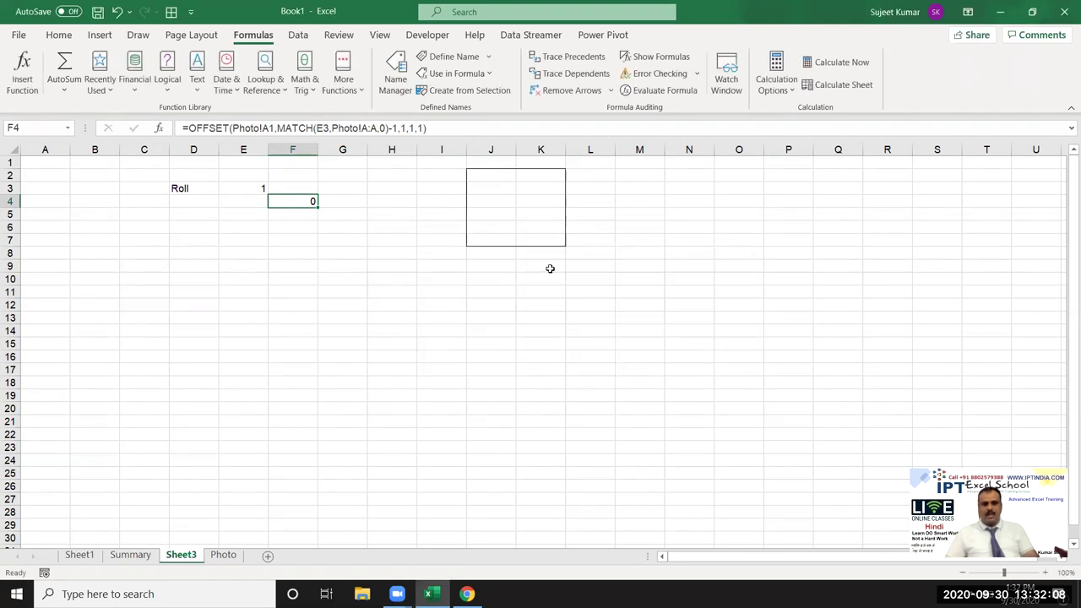
# Step: Copy Photo!B1 and paste it onto Sheet3 as a linked picture
pyautogui.click(225, 554)
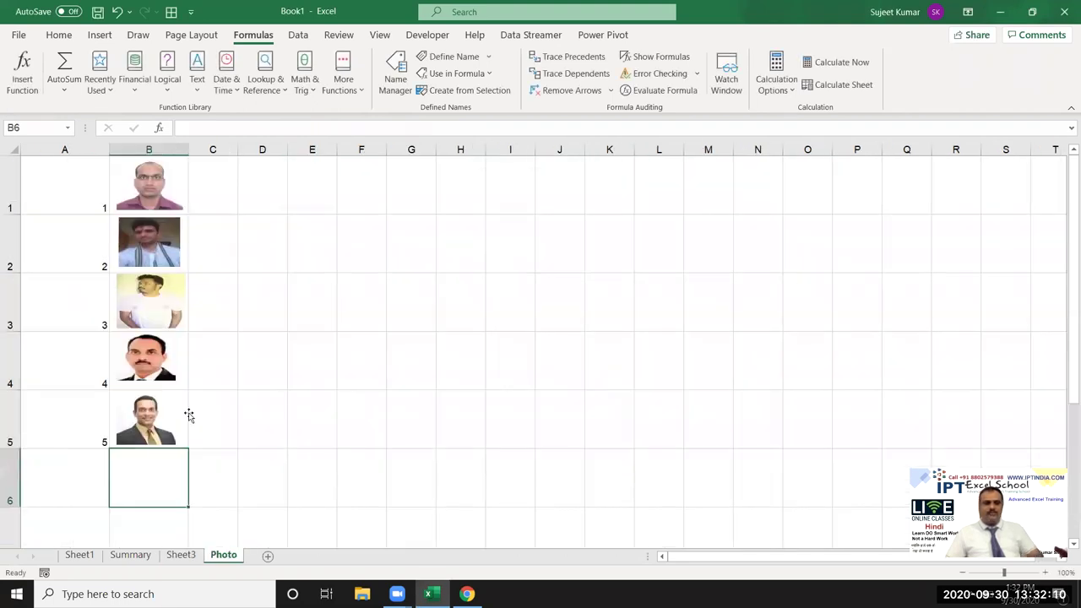
pyautogui.click(228, 201)
pyautogui.press('Left')
pyautogui.hotkey('ctrl', 'c')
pyautogui.click(181, 554)
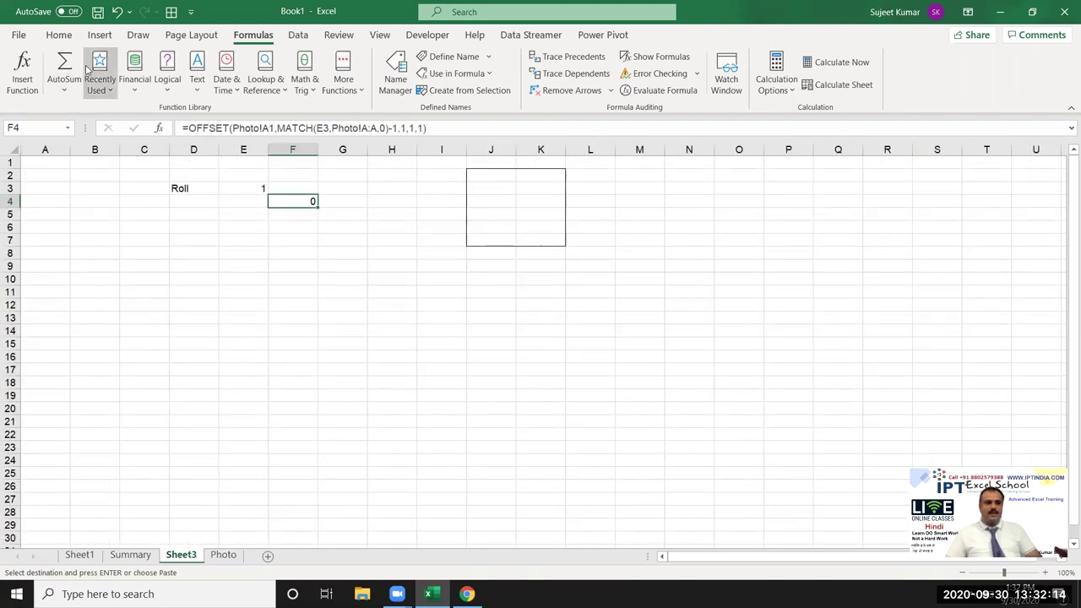
pyautogui.click(71, 37)
pyautogui.click(19, 84)
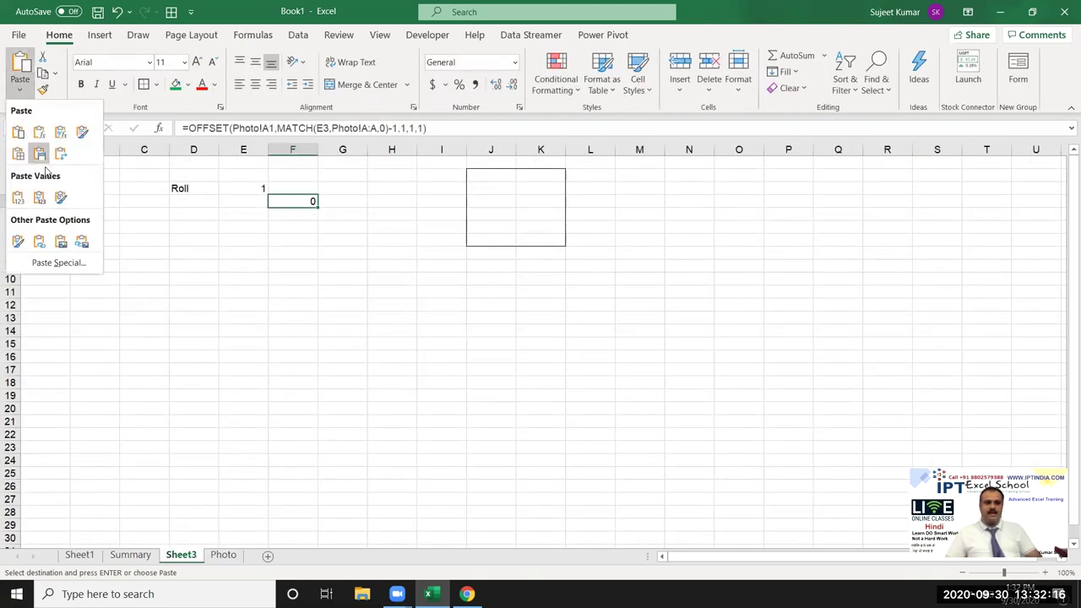
pyautogui.click(85, 245)
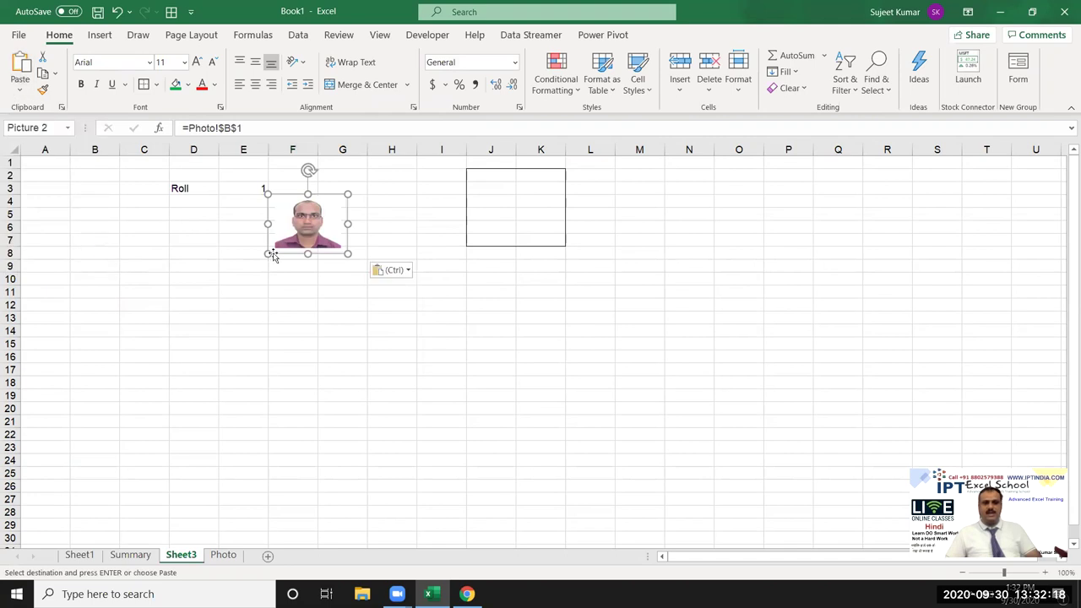
# Step: Move the linked picture into the J3 frame and point its link formula at the name PH
pyautogui.moveTo(307, 237)
pyautogui.mouseDown()
pyautogui.moveTo(507, 208)
pyautogui.moveTo(551, 240)
pyautogui.mouseUp()
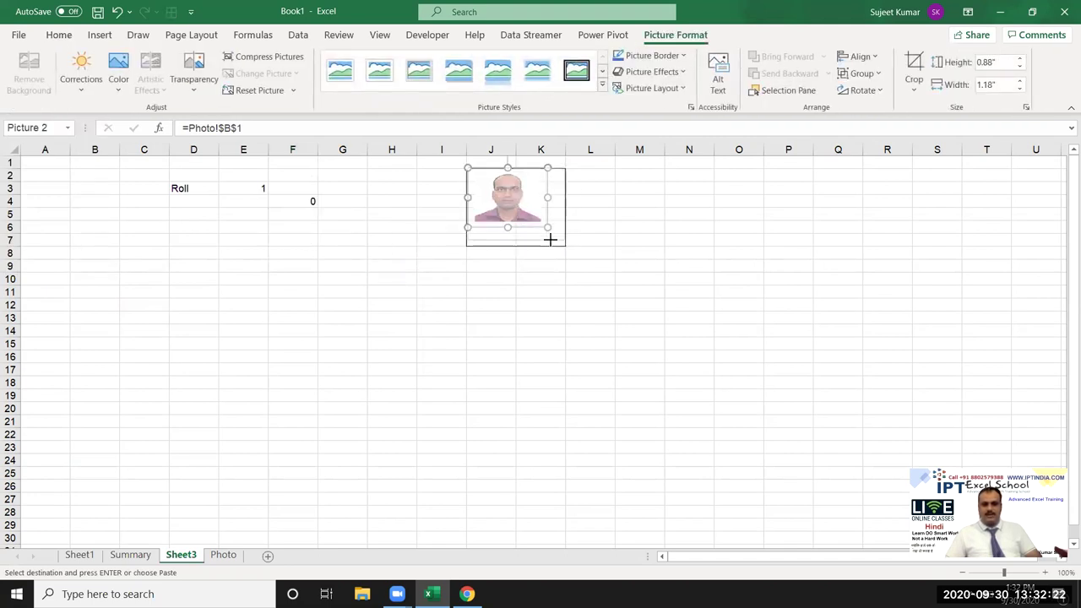
pyautogui.click(503, 292)
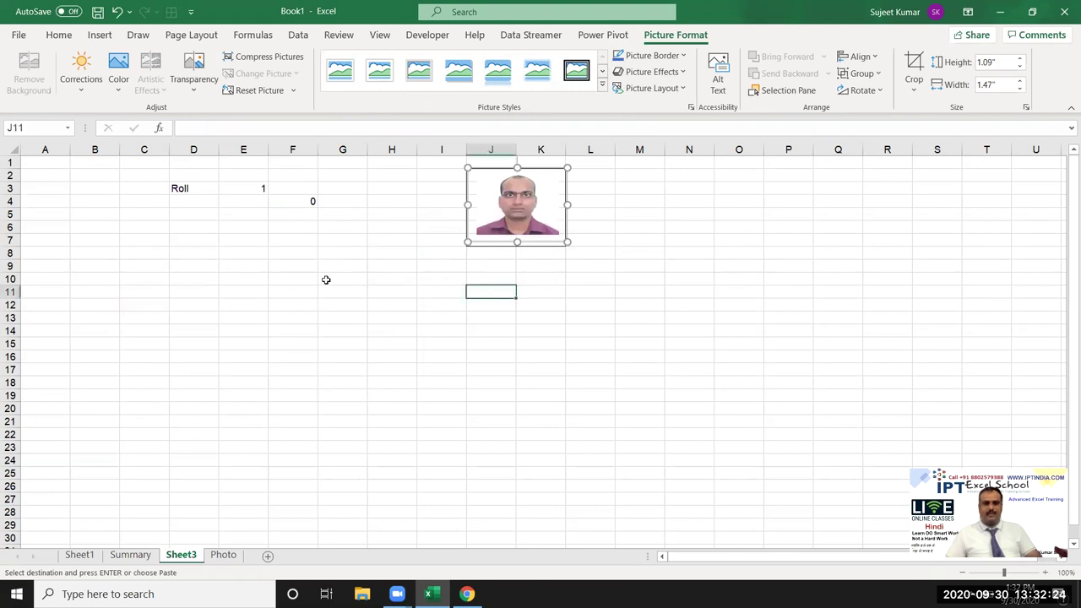
pyautogui.click(518, 227)
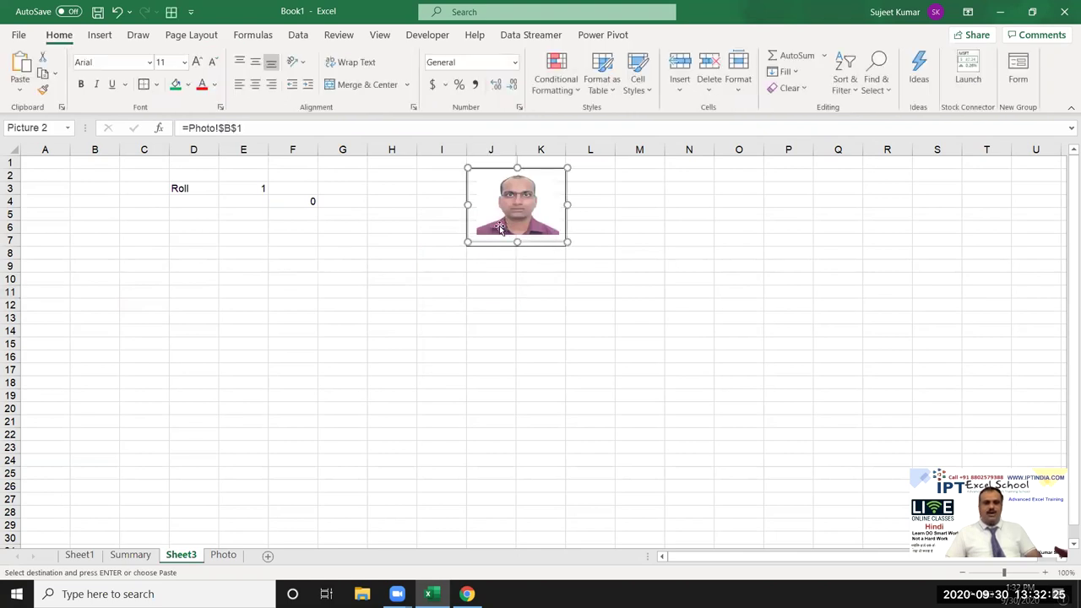
pyautogui.click(262, 128)
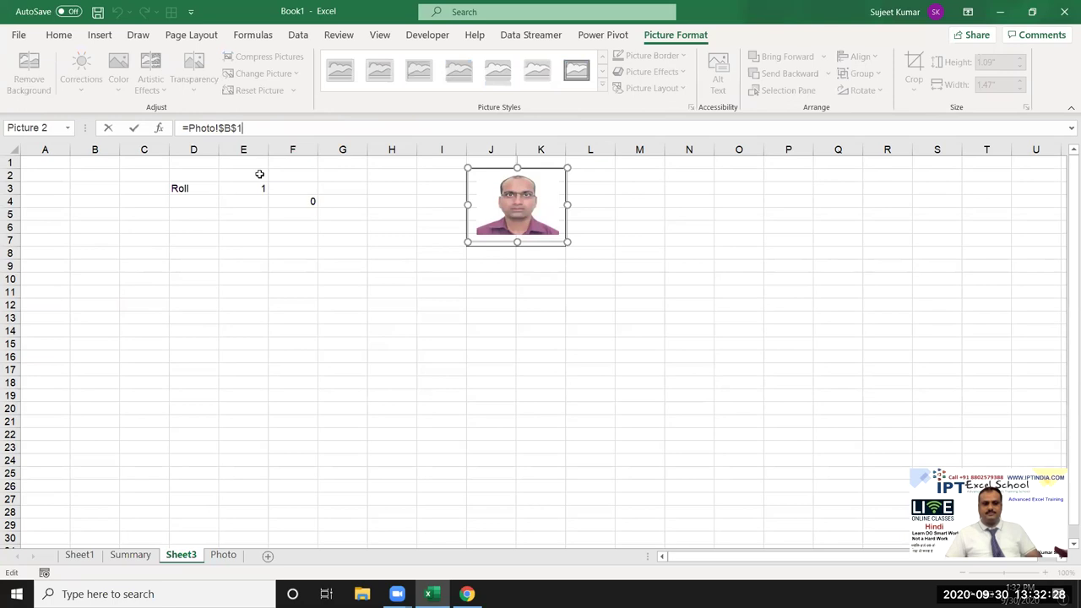
pyautogui.moveTo(257, 131); pyautogui.dragTo(203, 127)
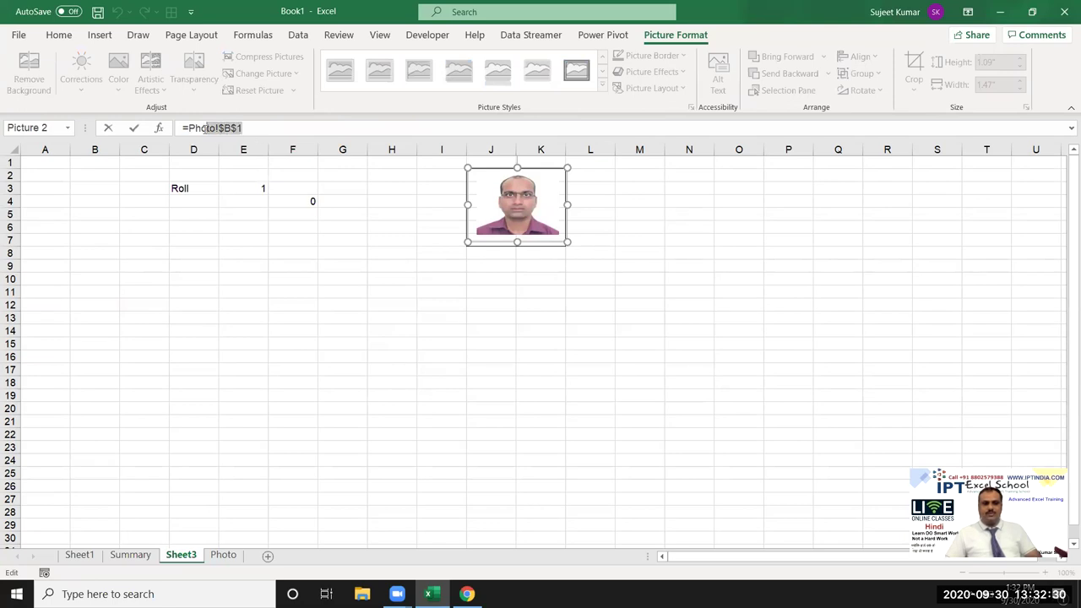
pyautogui.write('ph')
pyautogui.press('Escape')
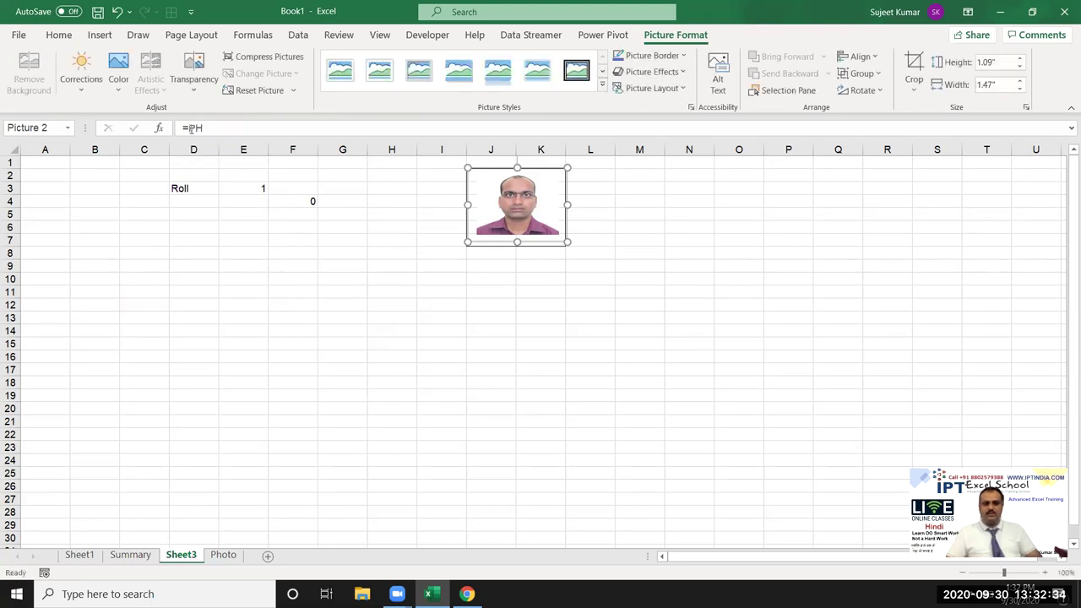
pyautogui.click(238, 239)
pyautogui.click(243, 192)
pyautogui.write('2')
pyautogui.press('Return')
pyautogui.press('Up')
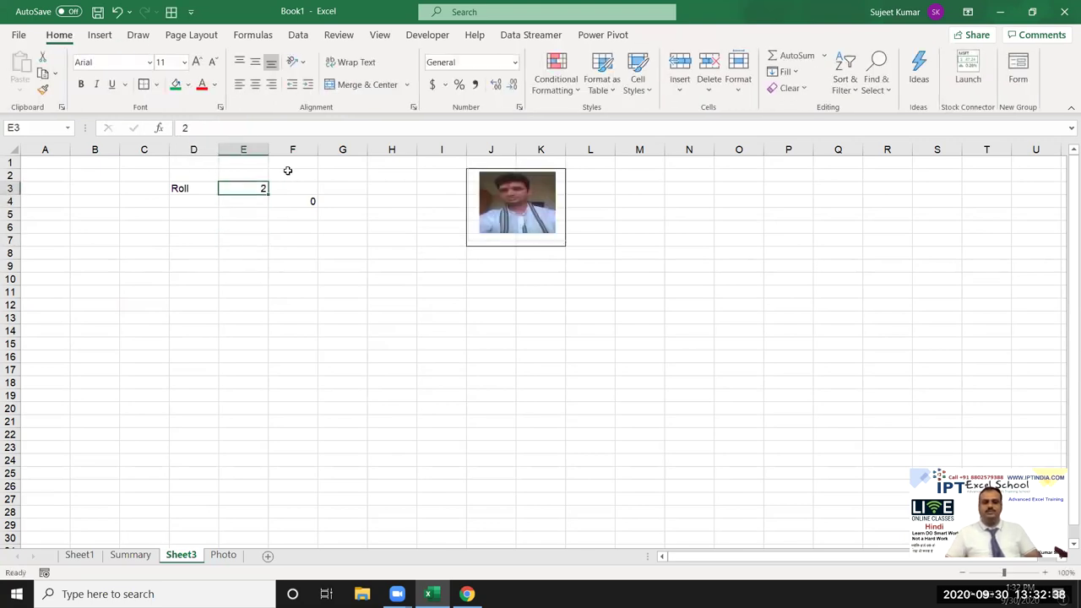
pyautogui.write('3')
pyautogui.press('Return')
pyautogui.press('Up')
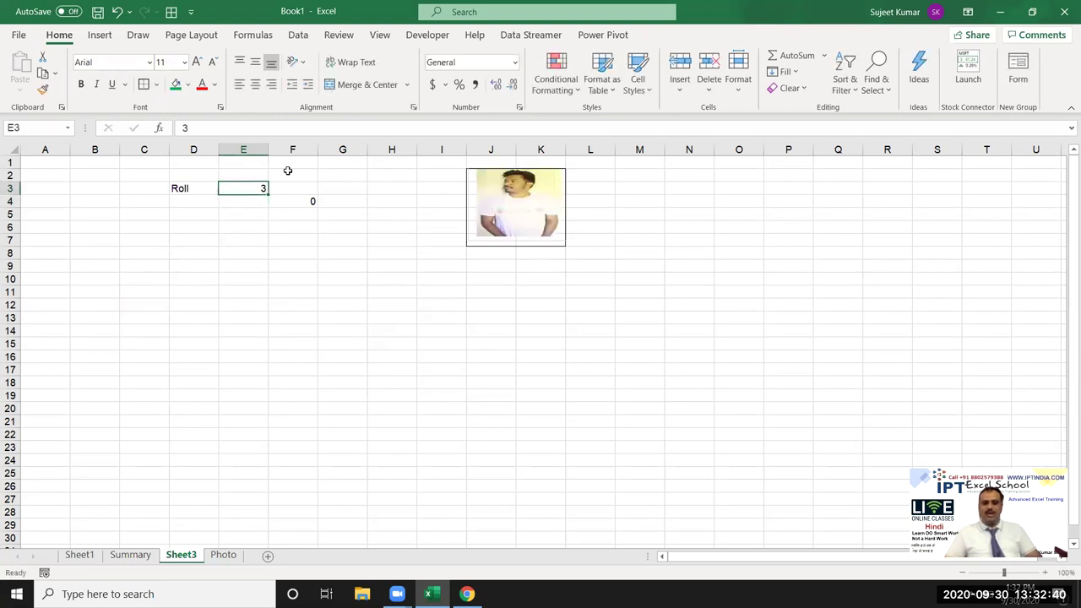
pyautogui.write('4')
pyautogui.press('Return')
pyautogui.press('Up')
pyautogui.write('5')
pyautogui.press('Return')
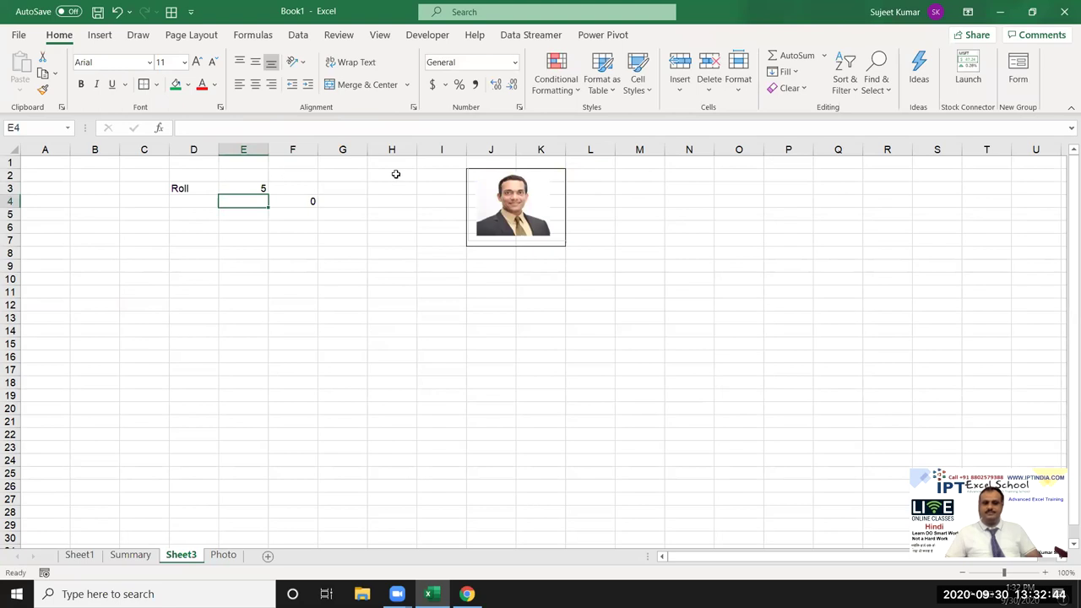
pyautogui.click(252, 187)
pyautogui.write('1')
pyautogui.press('Return')
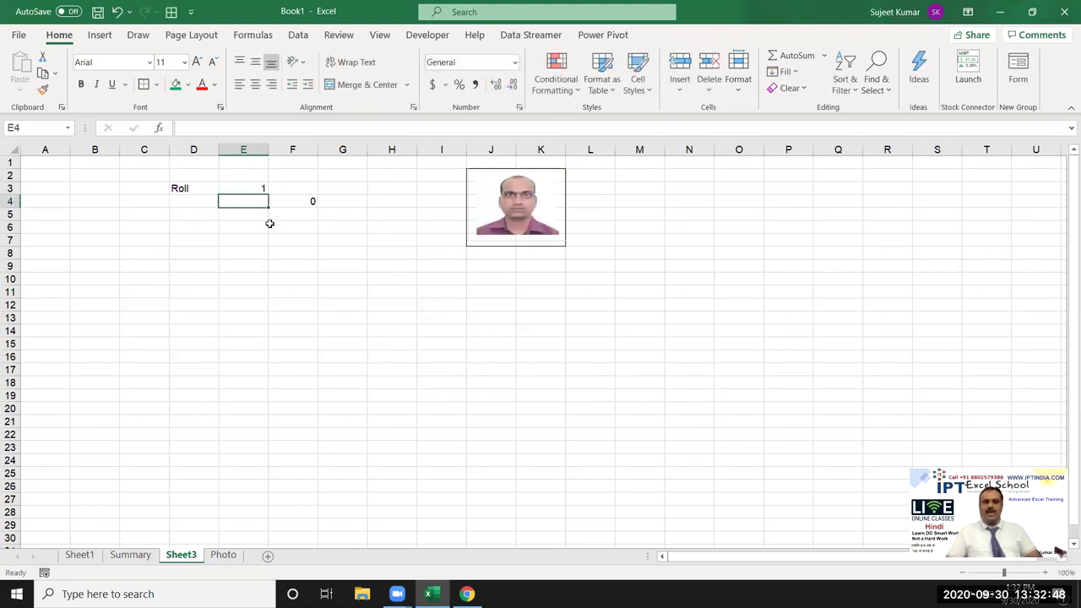
pyautogui.click(294, 205)
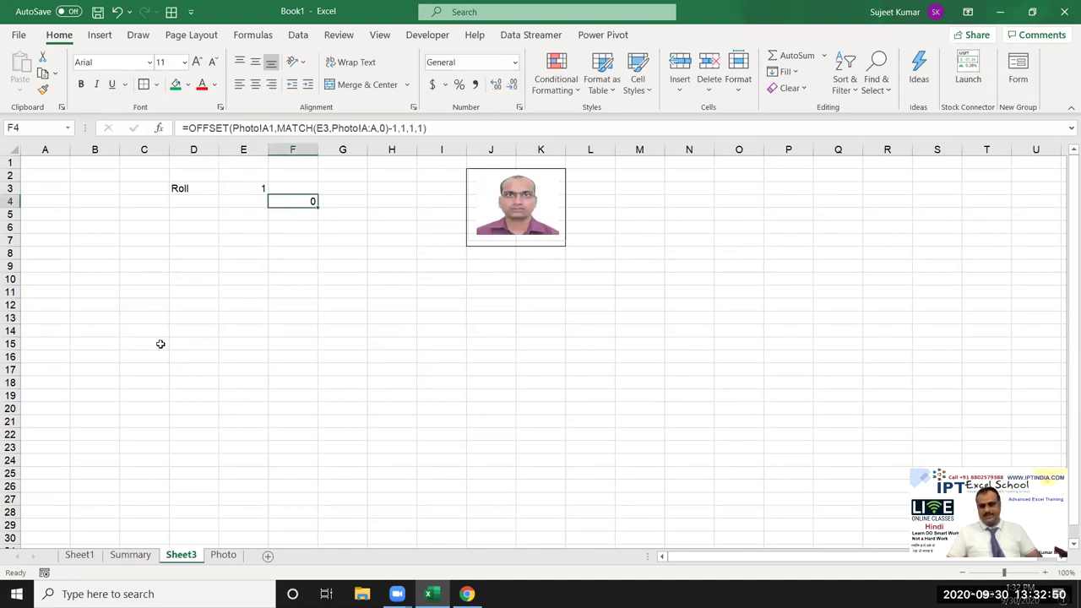
pyautogui.click(281, 224)
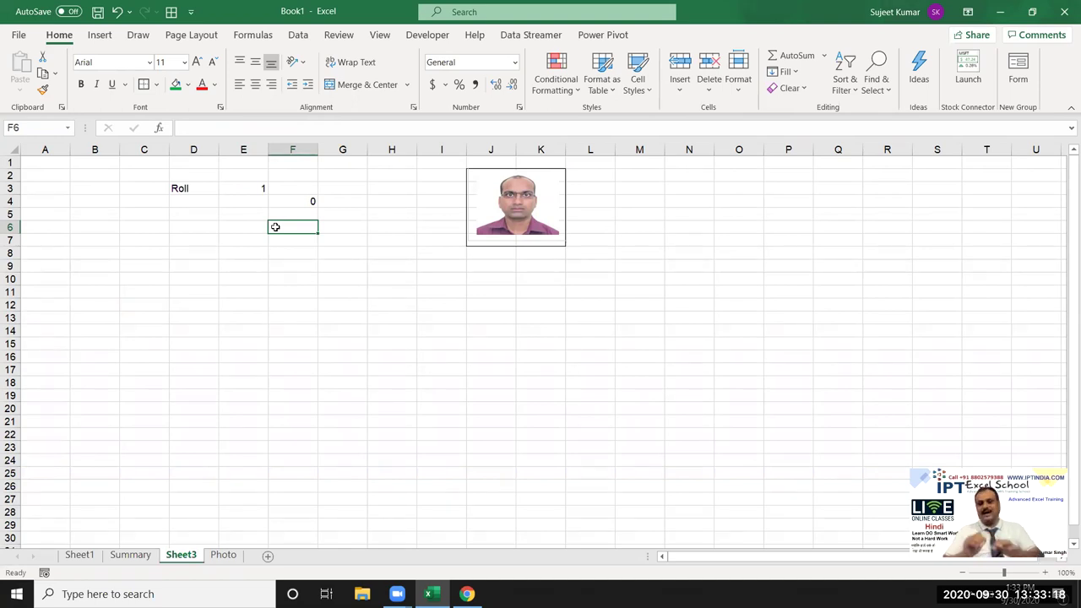
# Step: Enter =MATCH(E3,Photo!A:A,0) in F6 to find the roll's row
pyautogui.write('=ma')
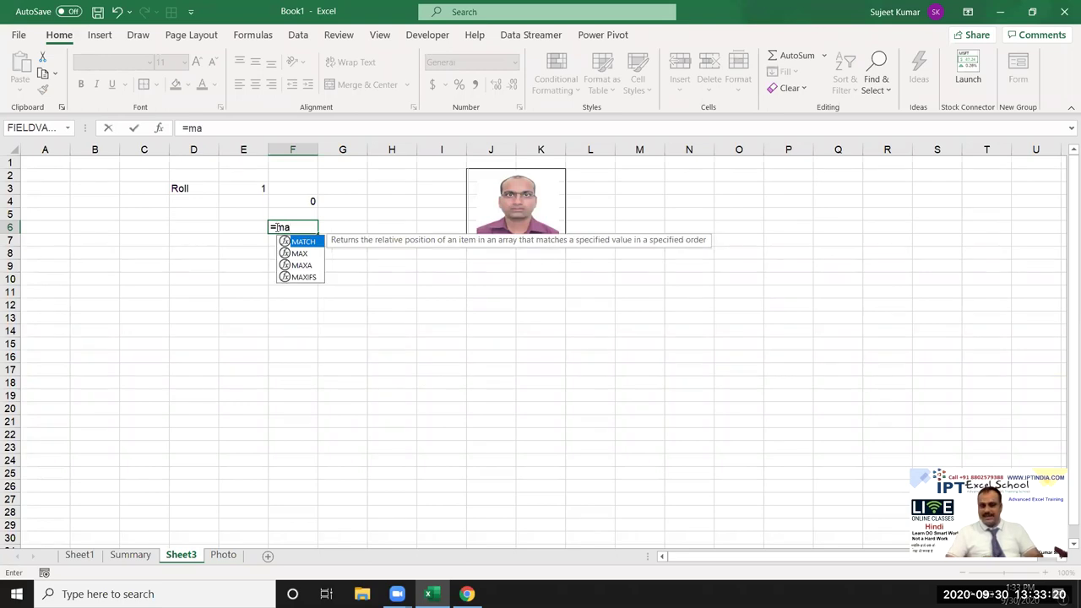
pyautogui.press('Tab')
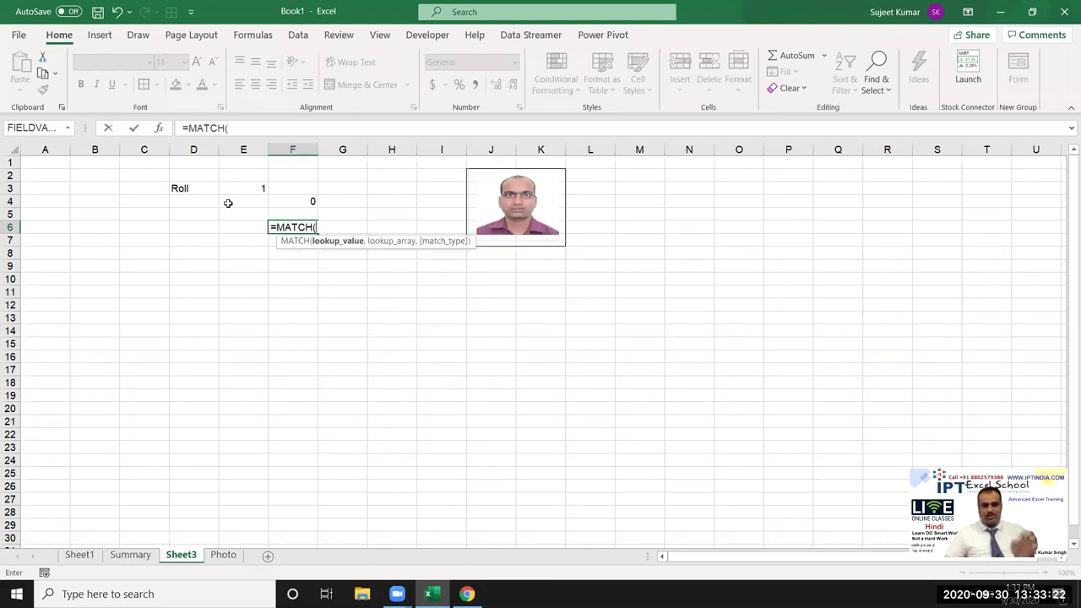
pyautogui.click(232, 186)
pyautogui.write(',')
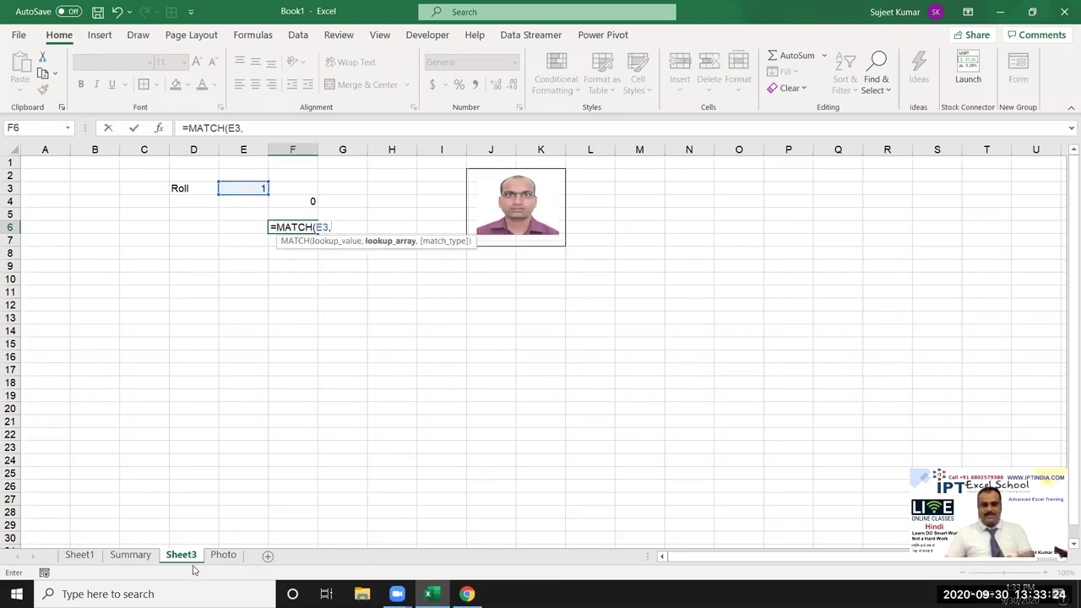
pyautogui.click(223, 555)
pyautogui.click(90, 150)
pyautogui.write(',0')
pyautogui.press('Return')
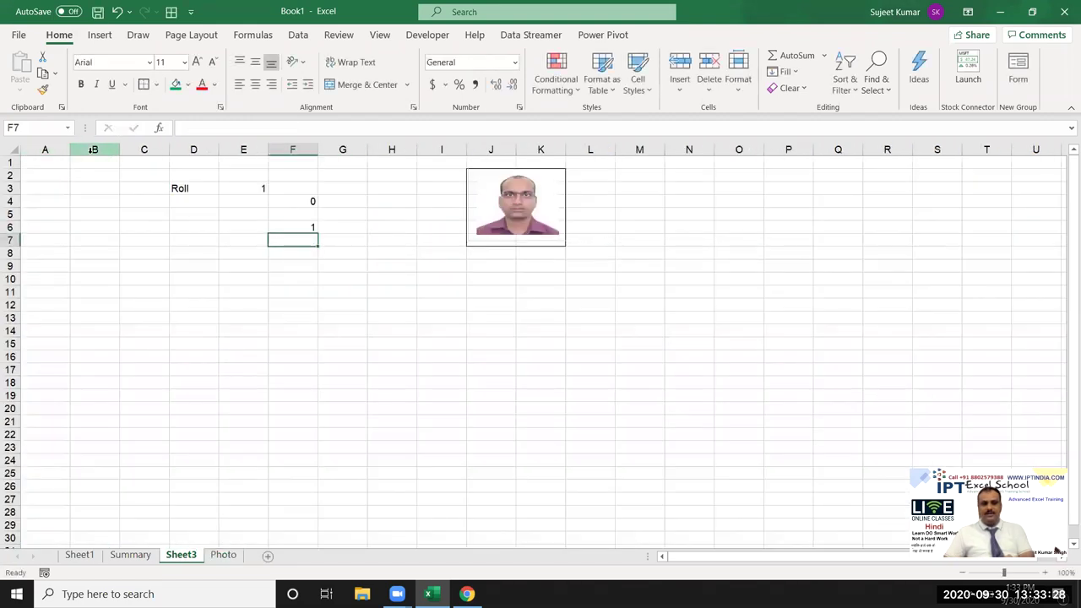
# Step: Build ="Photo!B"&F6 in G6 so it displays Photo!B1
pyautogui.press('Right')
pyautogui.write('=')
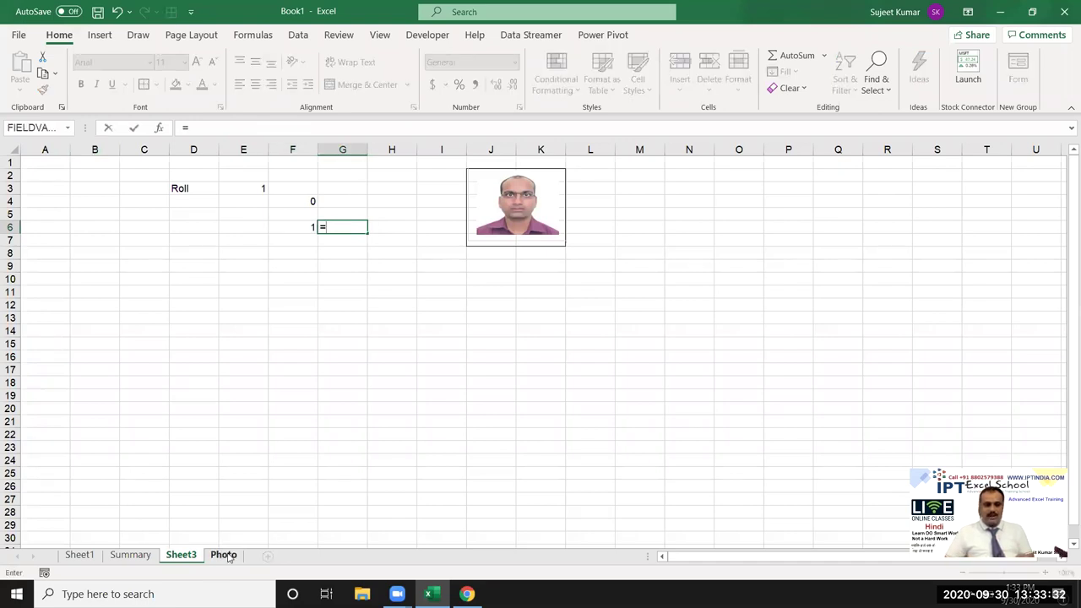
pyautogui.click(225, 554)
pyautogui.click(101, 178)
pyautogui.click(127, 181)
pyautogui.press('Return')
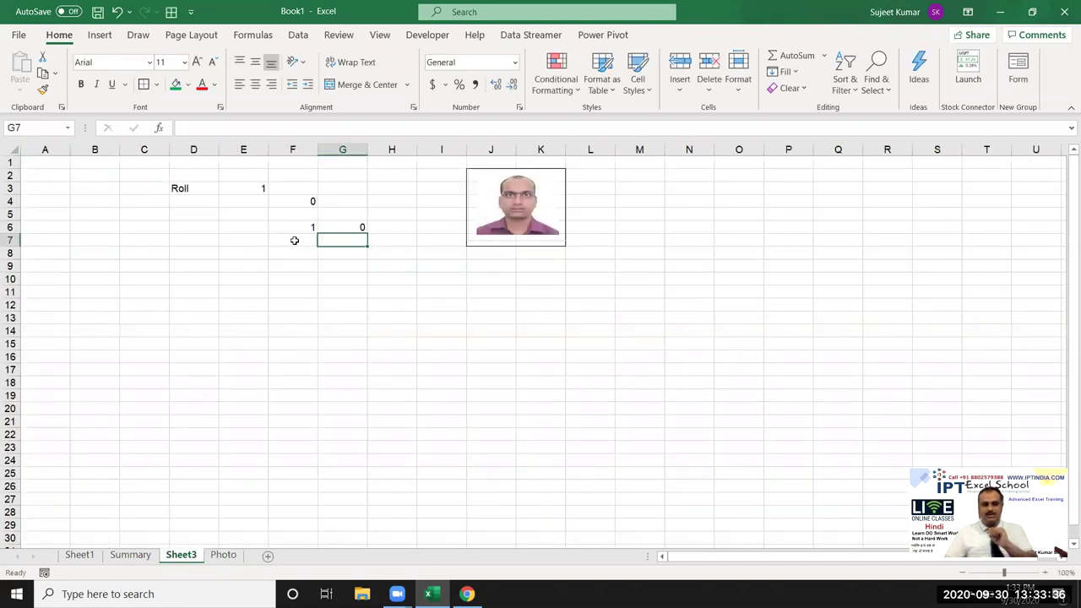
pyautogui.doubleClick(352, 225)
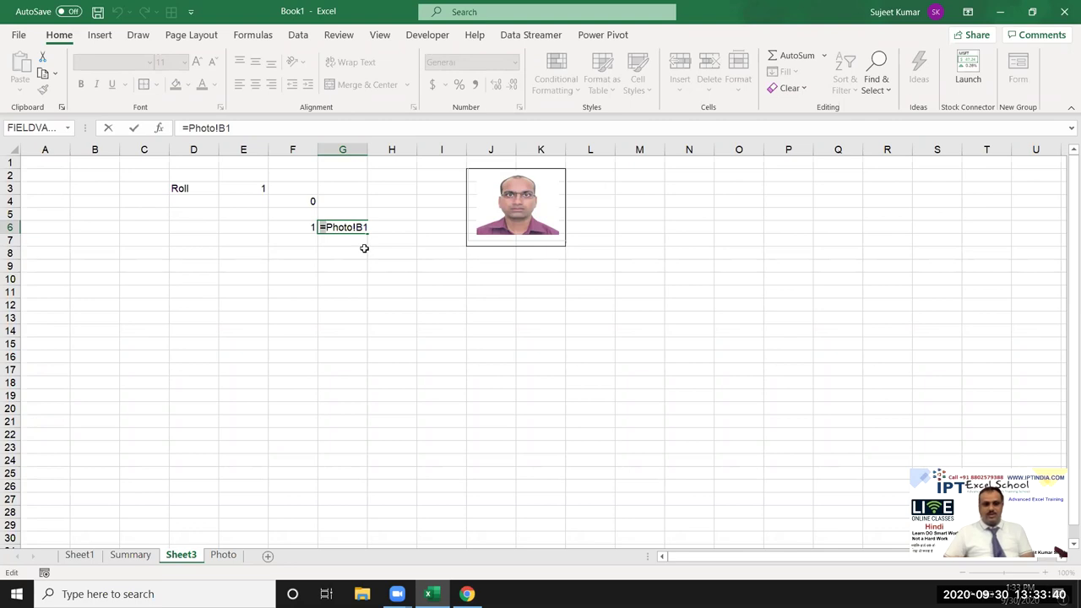
pyautogui.write('"')
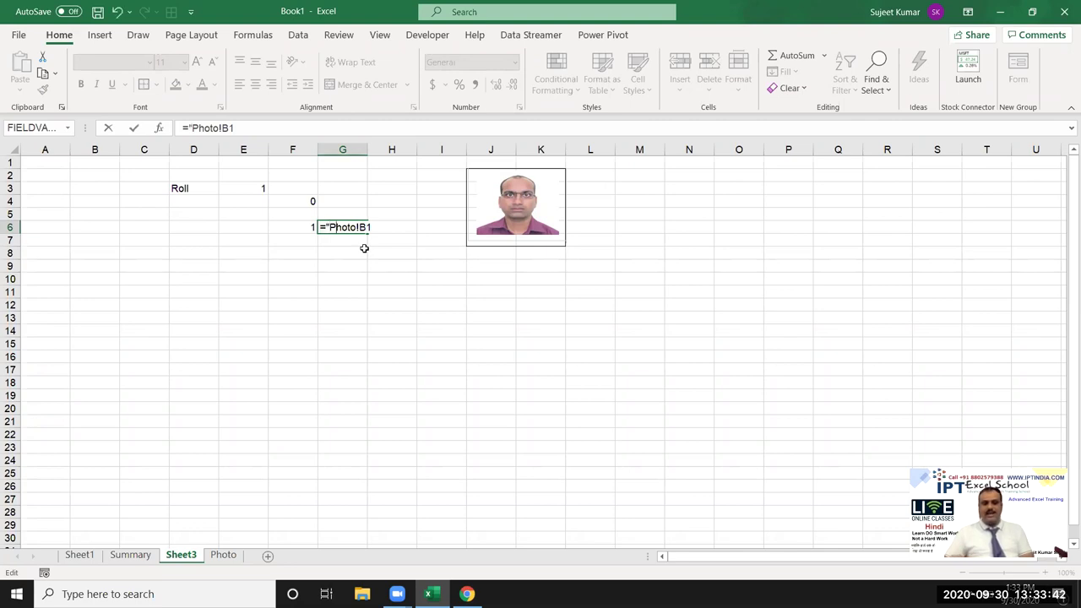
pyautogui.press('Delete')
pyautogui.write('&')
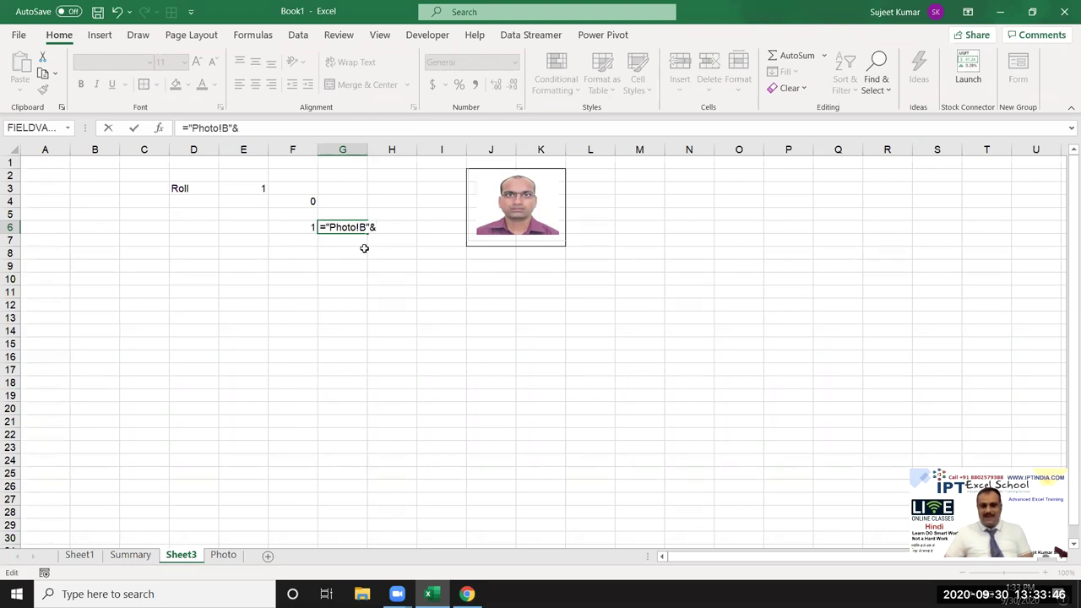
pyautogui.click(314, 228)
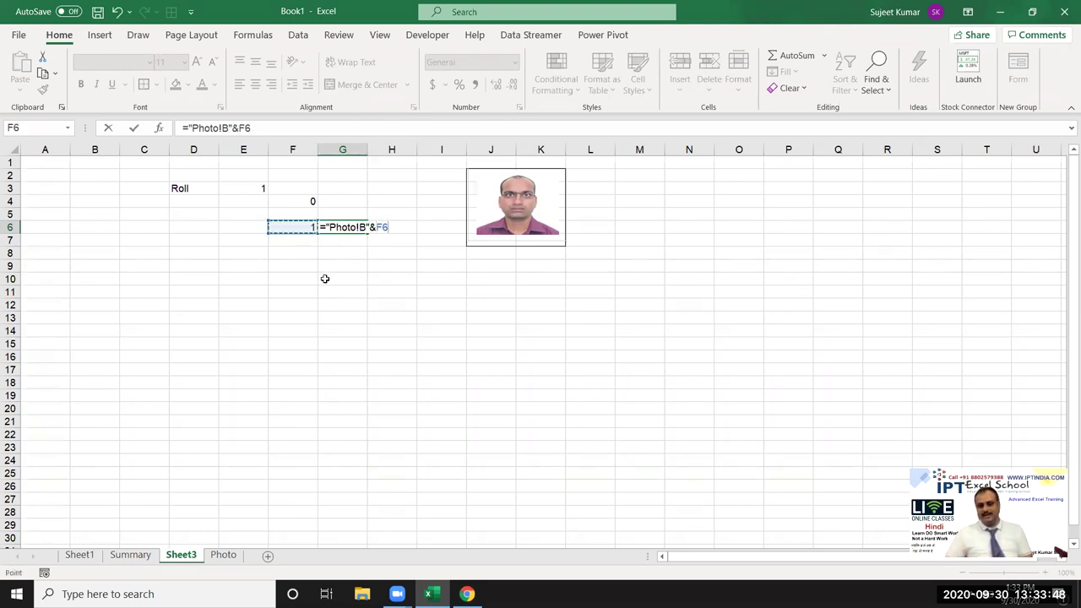
pyautogui.press('Return')
pyautogui.press('Up')
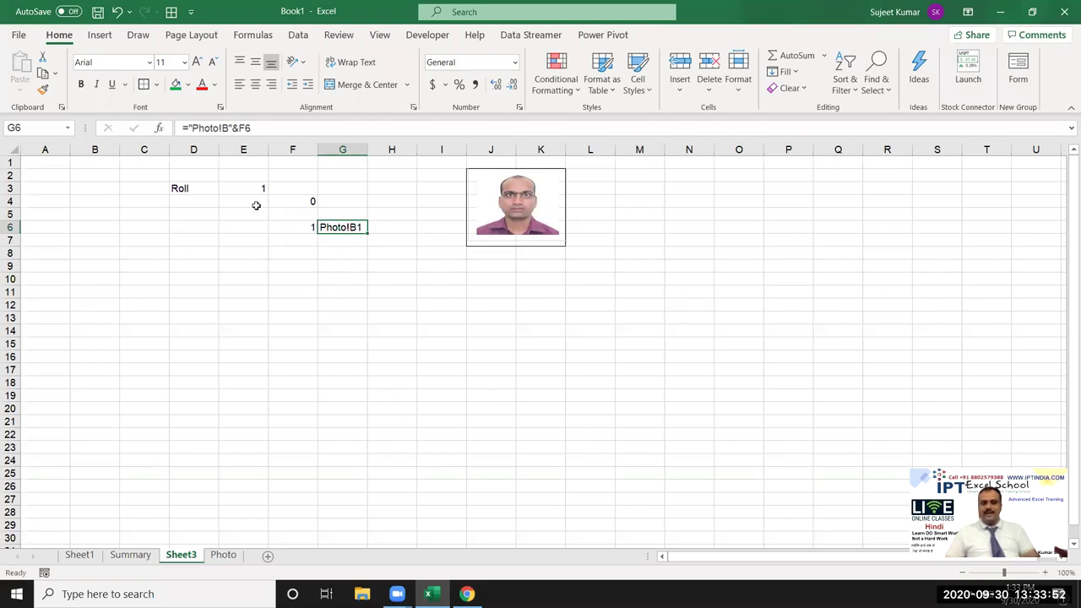
# Step: Lock E3 and column A as absolute references in F6's MATCH formula and copy its text
pyautogui.click(300, 227)
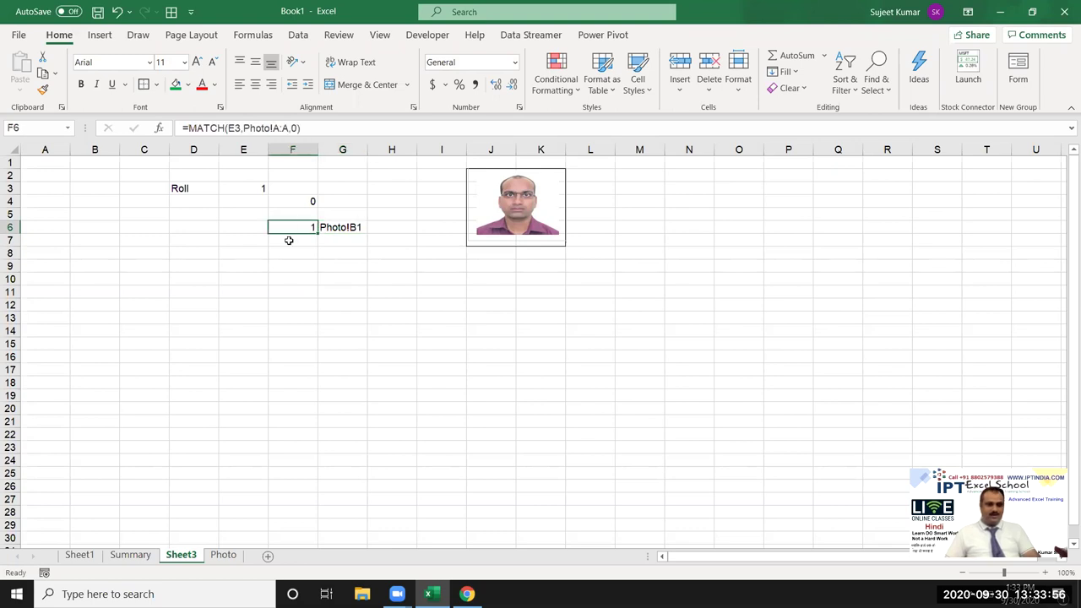
pyautogui.click(236, 128)
pyautogui.press('F4')
pyautogui.click(297, 128)
pyautogui.press('F4')
pyautogui.press('Return')
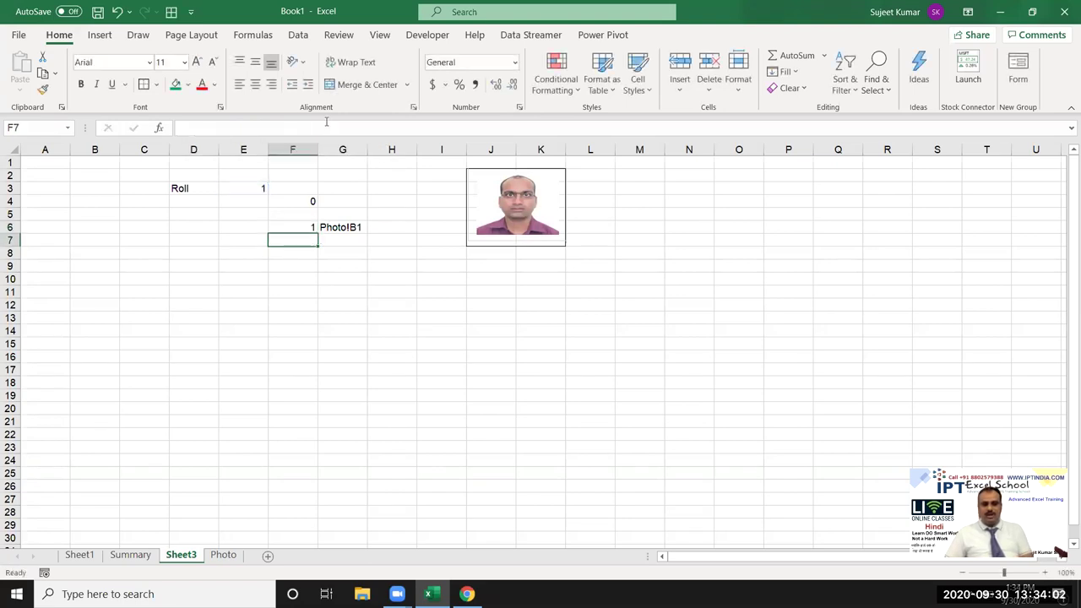
pyautogui.click(300, 225)
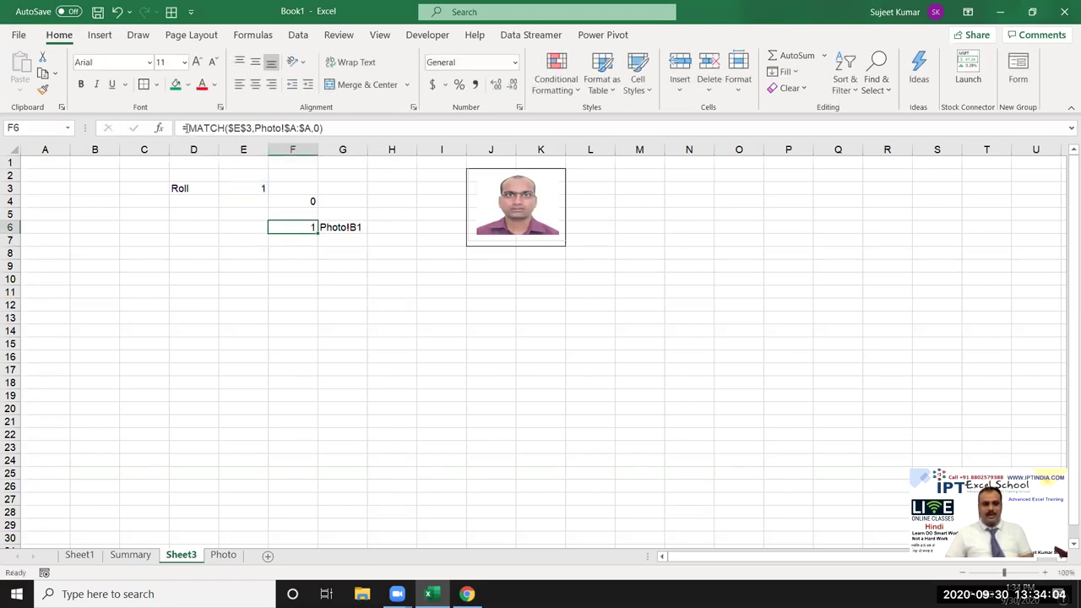
pyautogui.moveTo(184, 127); pyautogui.dragTo(323, 128)
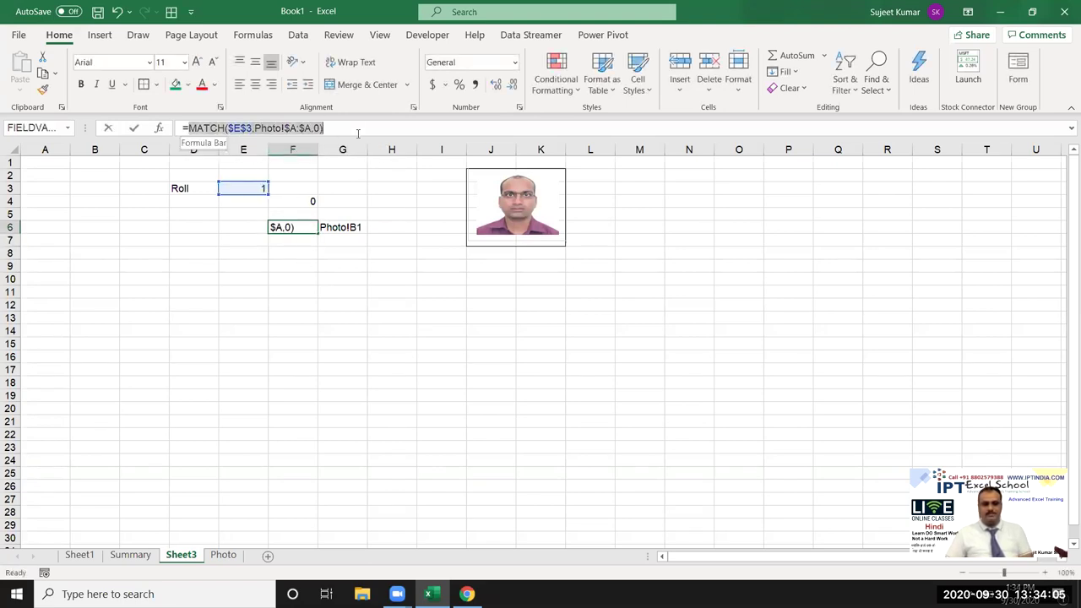
pyautogui.press('Escape')
# Step: Replace F6 in G6's formula with MATCH($E$3,Photo!$A:$A,0) and copy the resulting formula text
pyautogui.click(363, 228)
pyautogui.doubleClick(387, 227)
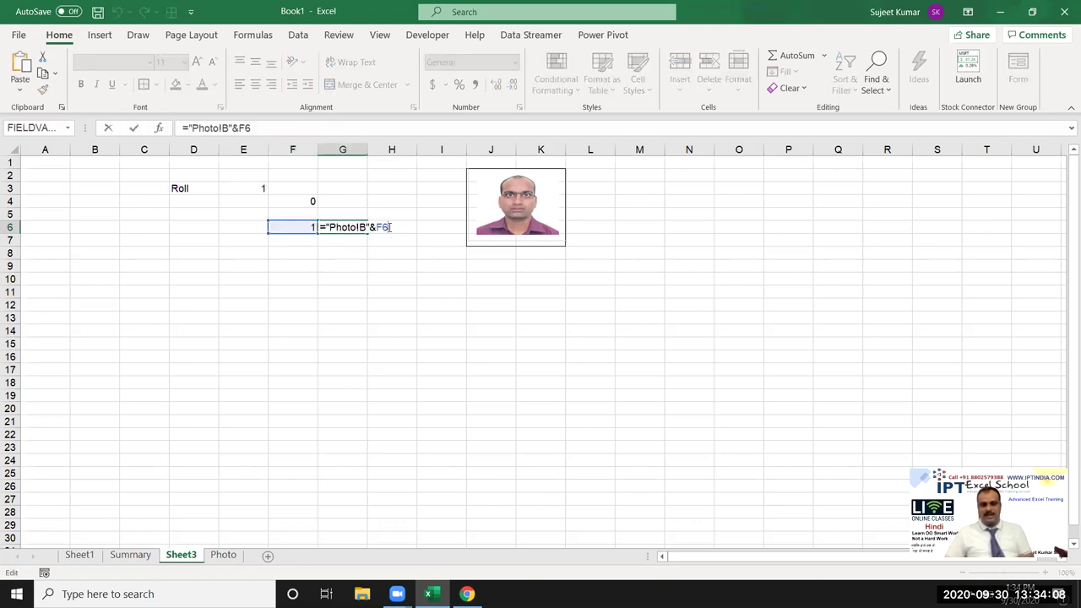
pyautogui.press('BackSpace')
pyautogui.press('BackSpace')
pyautogui.hotkey('ctrl', 'v')
pyautogui.hotkey('ctrl', 'Return')
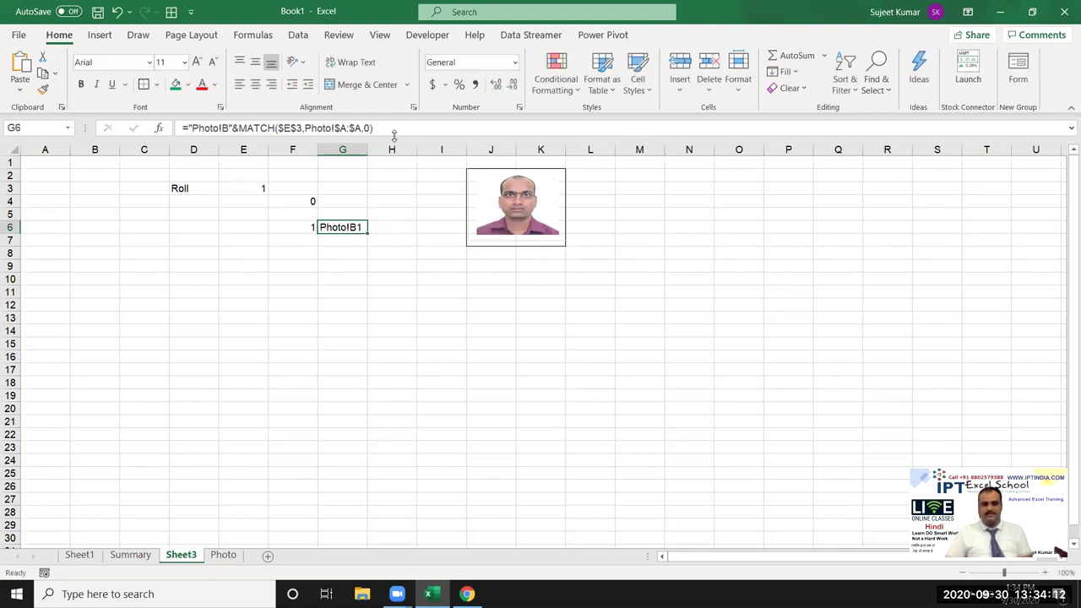
pyautogui.moveTo(394, 130); pyautogui.dragTo(182, 128)
pyautogui.hotkey('ctrl', 'c')
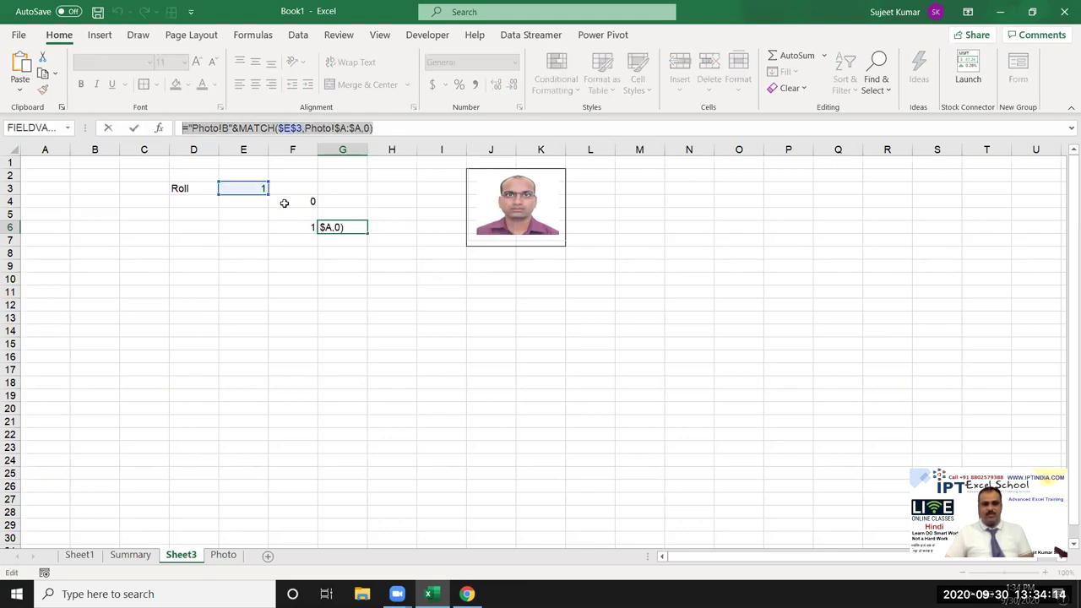
pyautogui.click(193, 127)
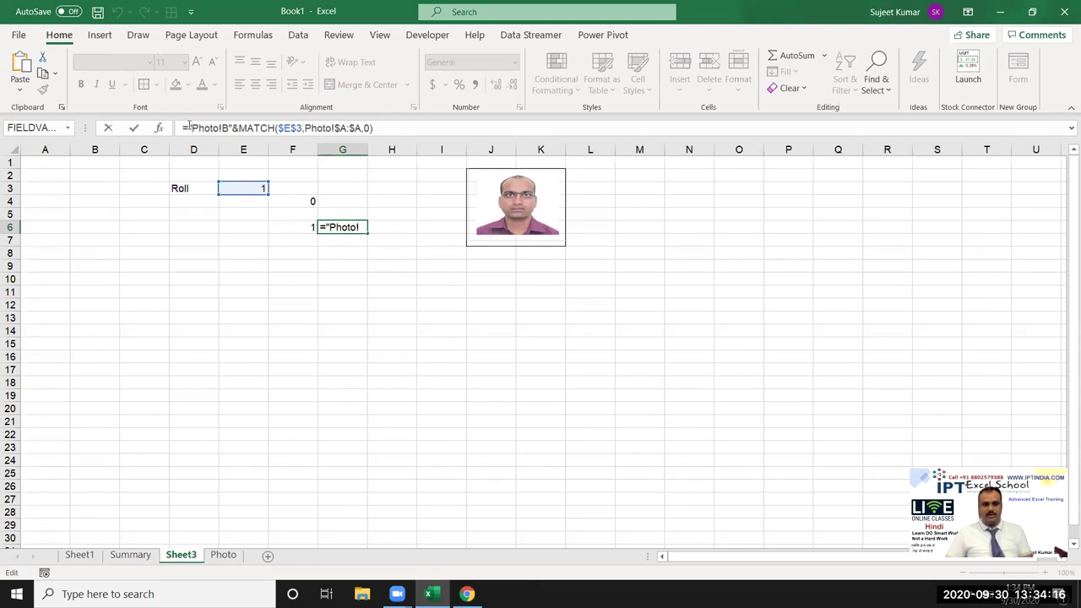
pyautogui.moveTo(191, 127); pyautogui.dragTo(419, 152)
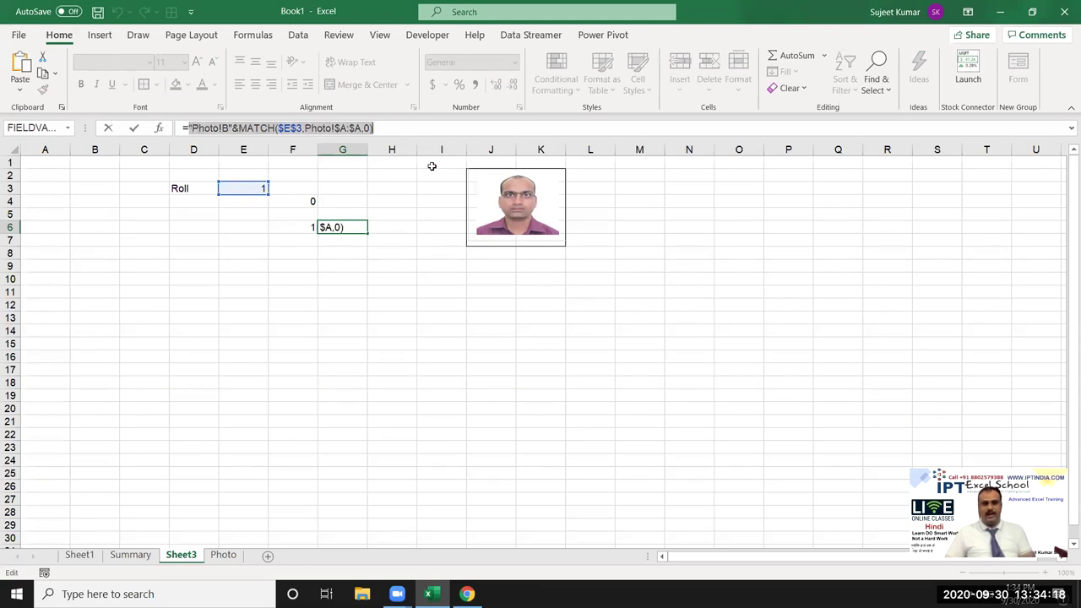
pyautogui.press('Escape')
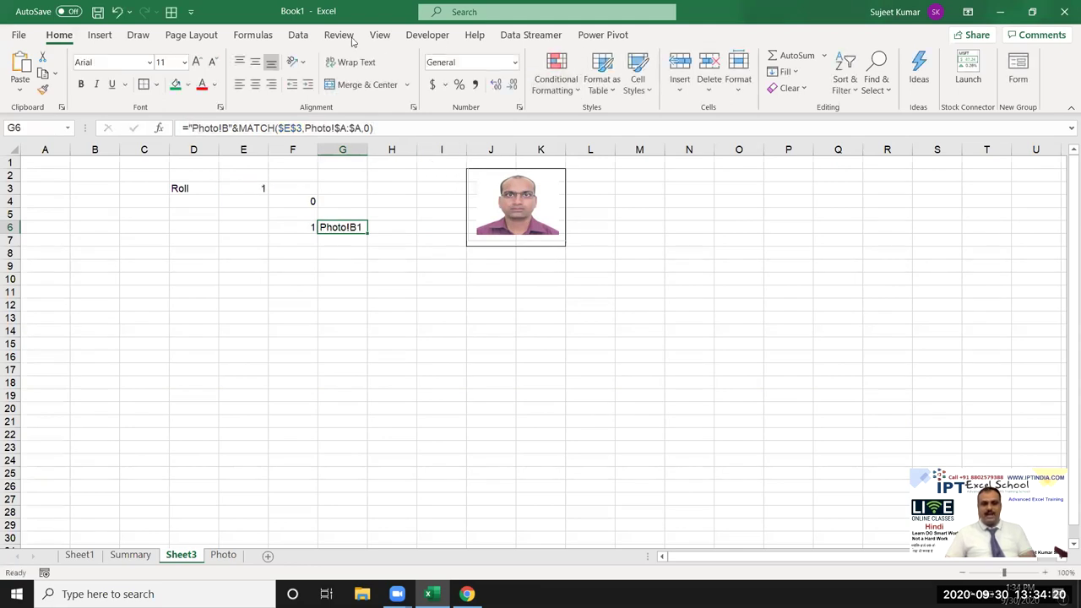
pyautogui.click(253, 35)
# Step: Define the name PHOTO referring to =INDIRECT("Photo!B"&MATCH($E$3,Photo!$A:$A,0))
pyautogui.click(448, 57)
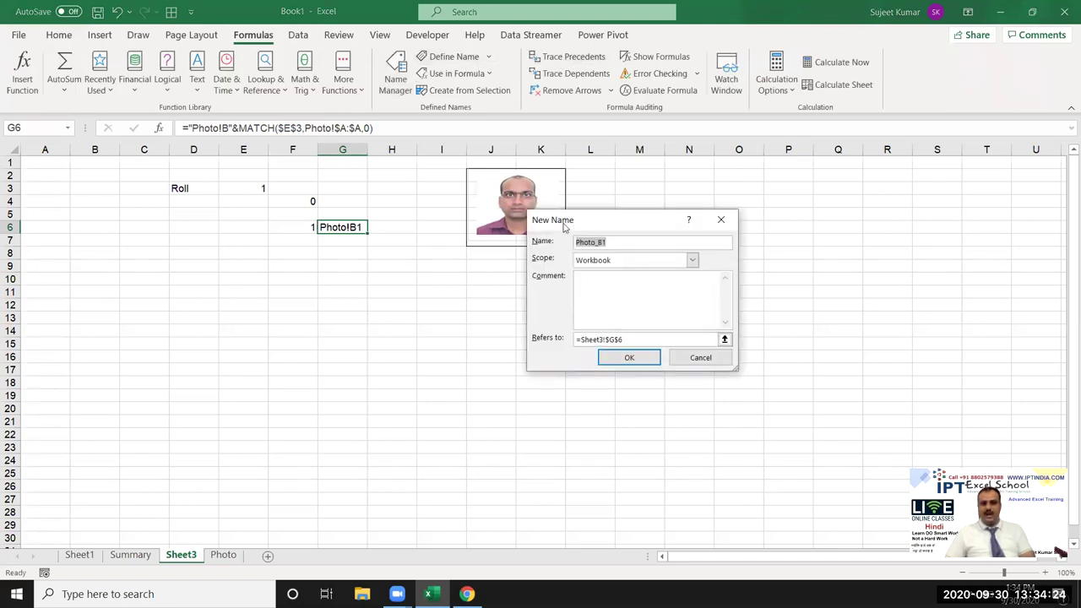
pyautogui.moveTo(564, 226); pyautogui.dragTo(342, 256)
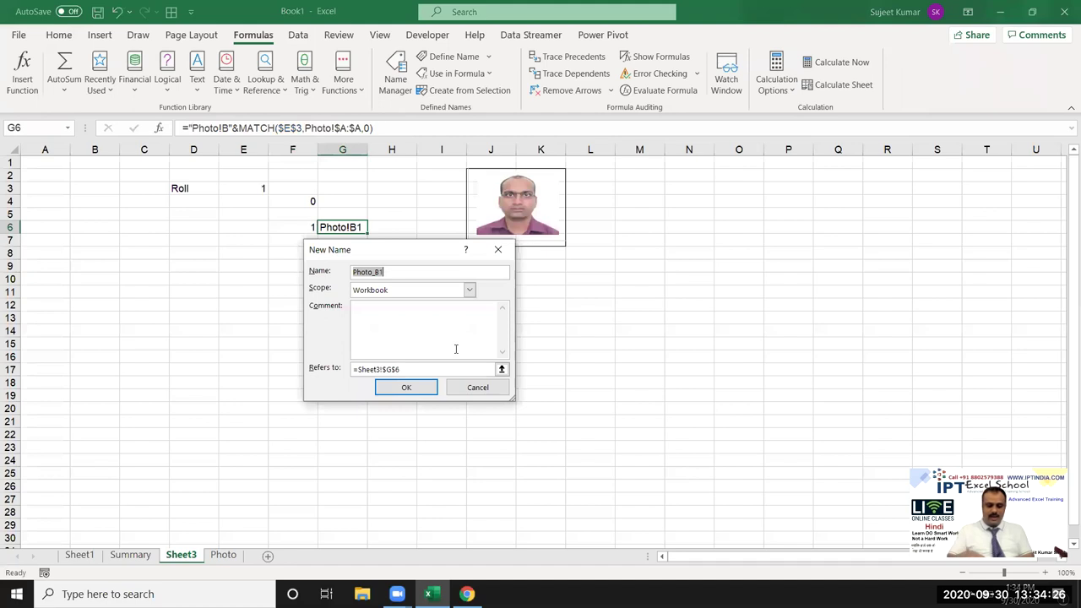
pyautogui.write('PH')
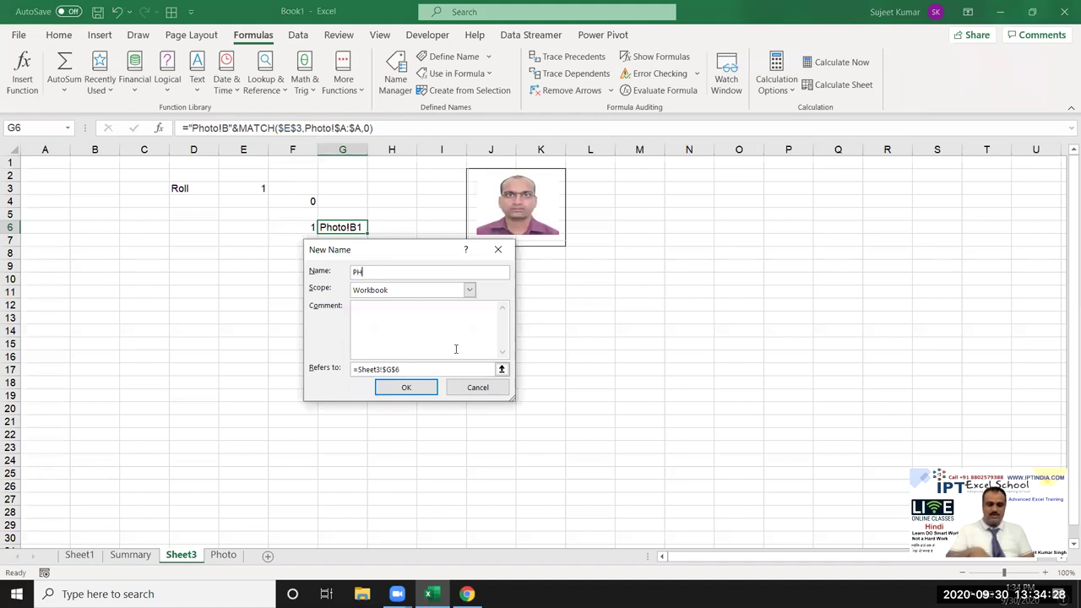
pyautogui.write('OTO')
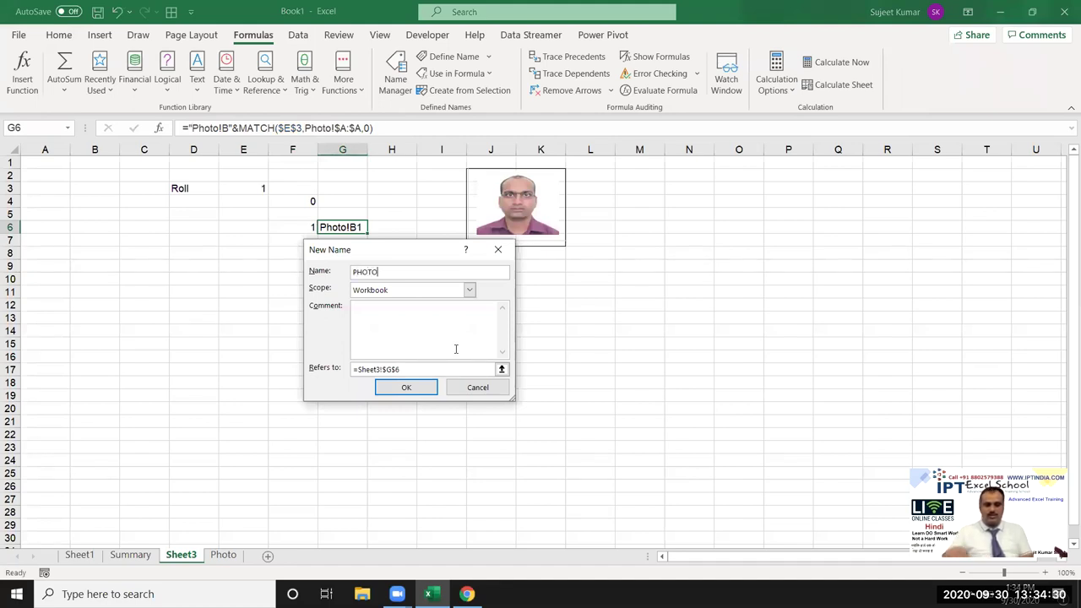
pyautogui.tripleClick(392, 372)
pyautogui.write('=indirect(')
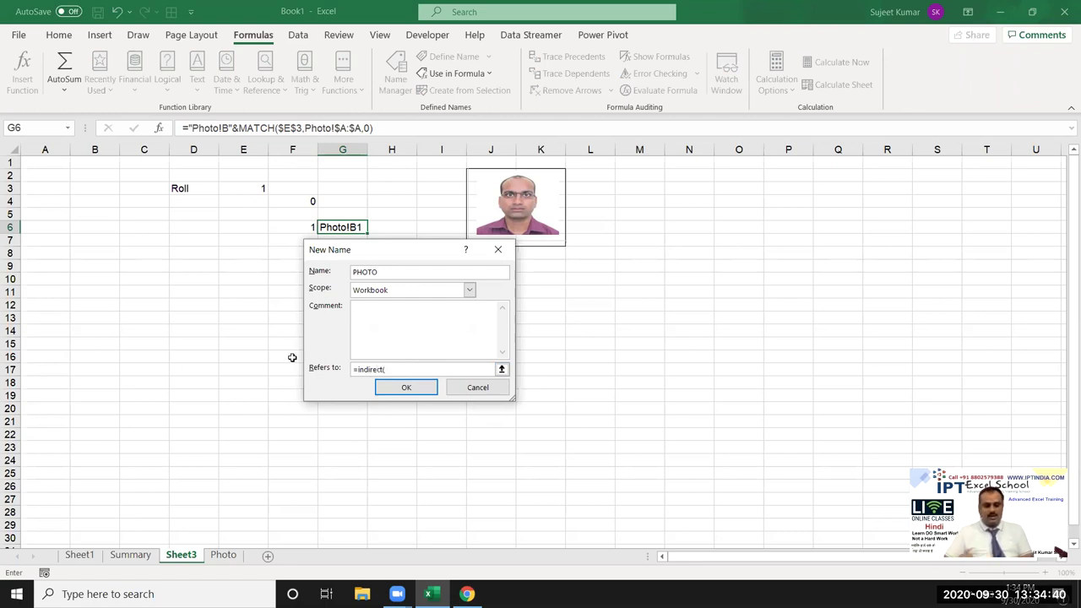
pyautogui.hotkey('ctrl', 'v')
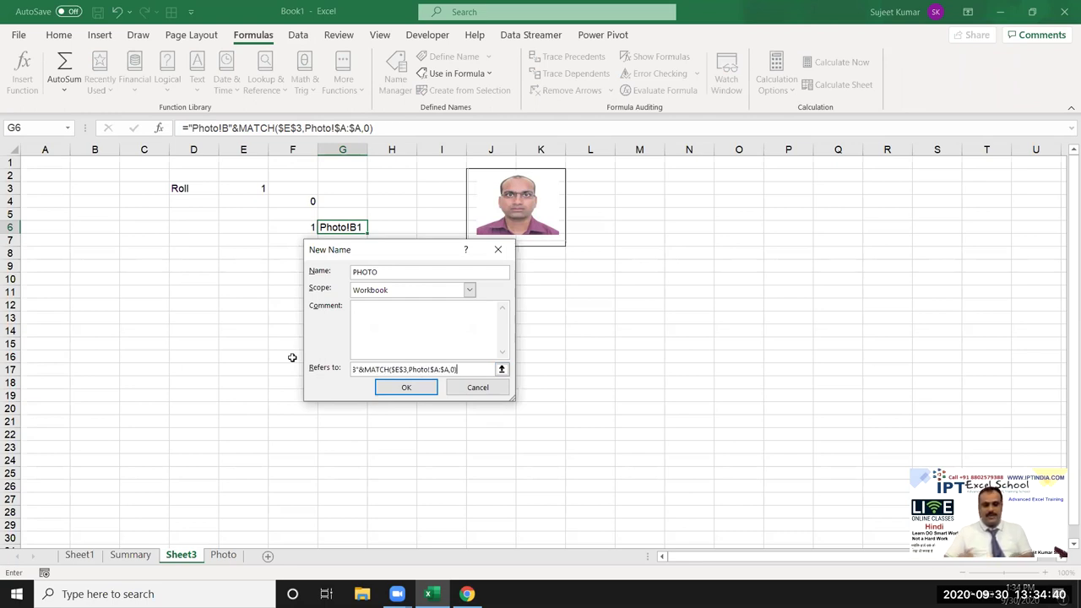
pyautogui.write(')')
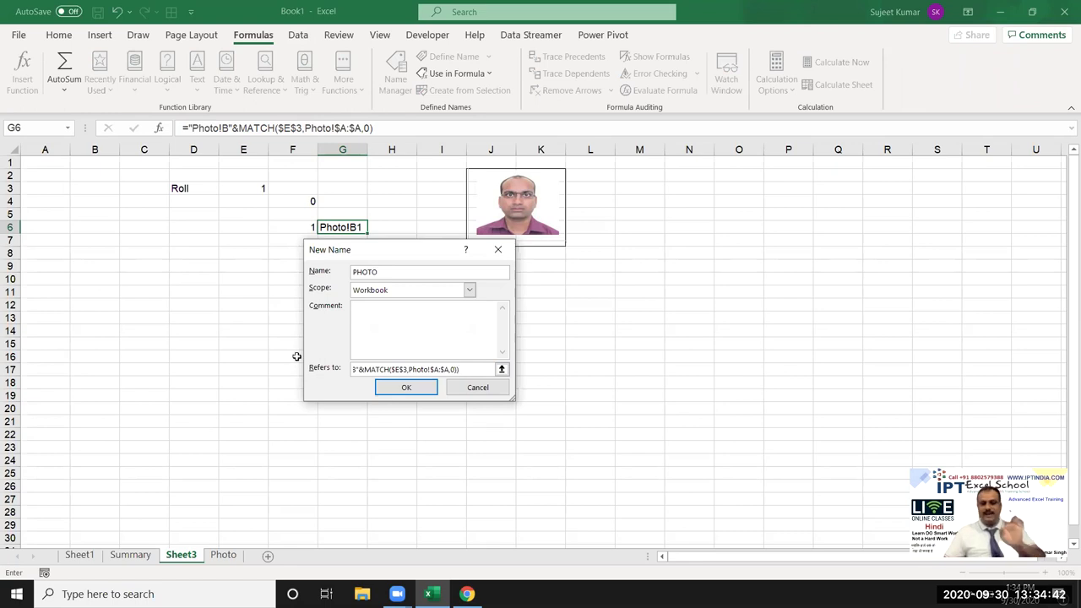
pyautogui.click(396, 393)
# Step: Copy the photo cell Photo!B1 and select J10 on Sheet3 as the paste destination
pyautogui.click(470, 302)
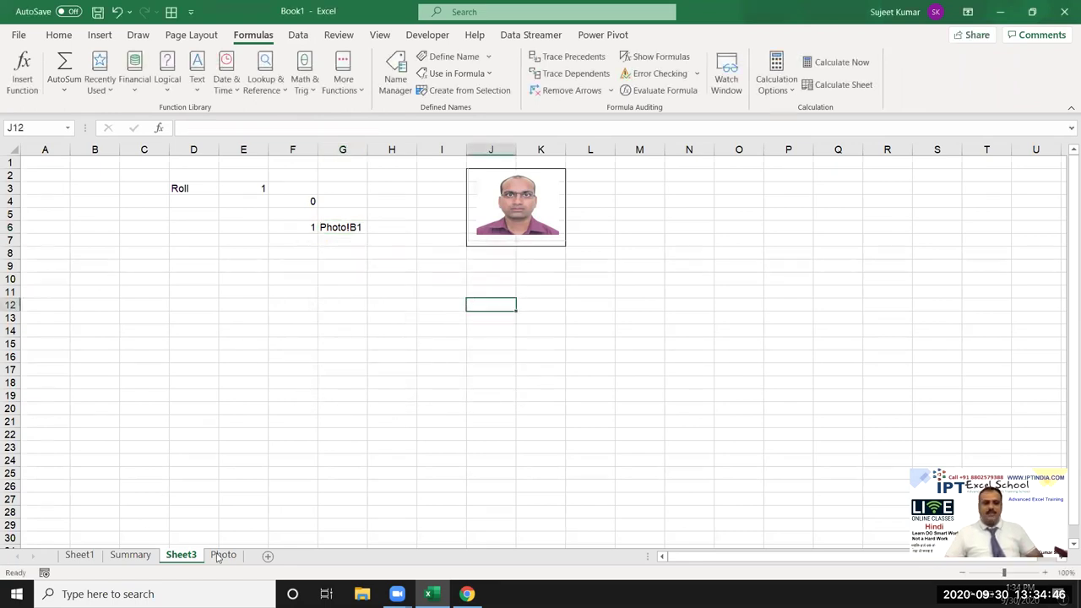
pyautogui.click(223, 555)
pyautogui.hotkey('ctrl', 'c')
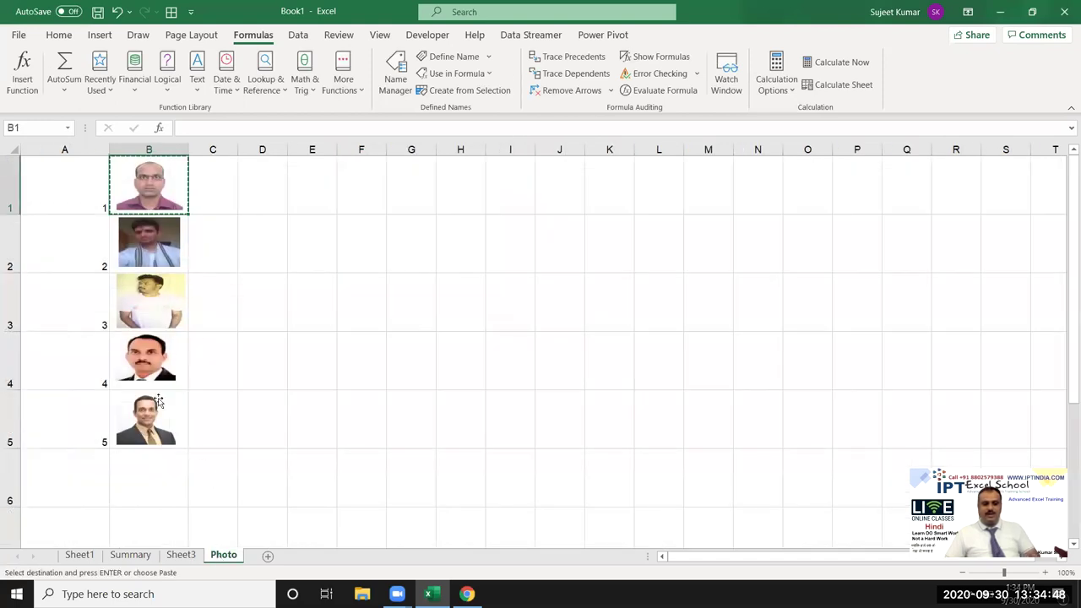
pyautogui.click(181, 555)
pyautogui.click(475, 276)
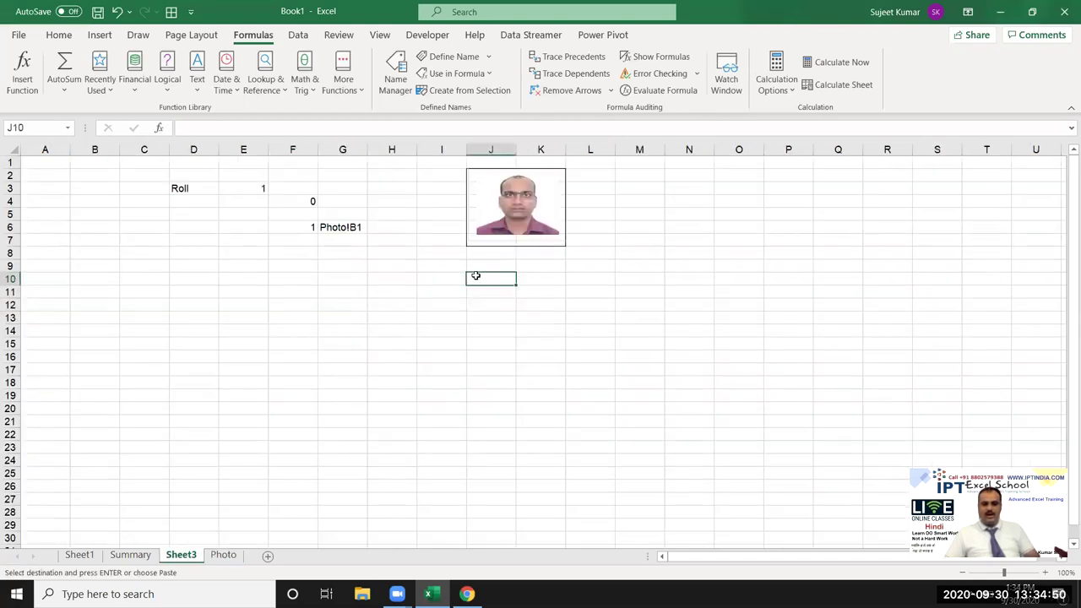
pyautogui.rightClick(476, 276)
pyautogui.press('Escape')
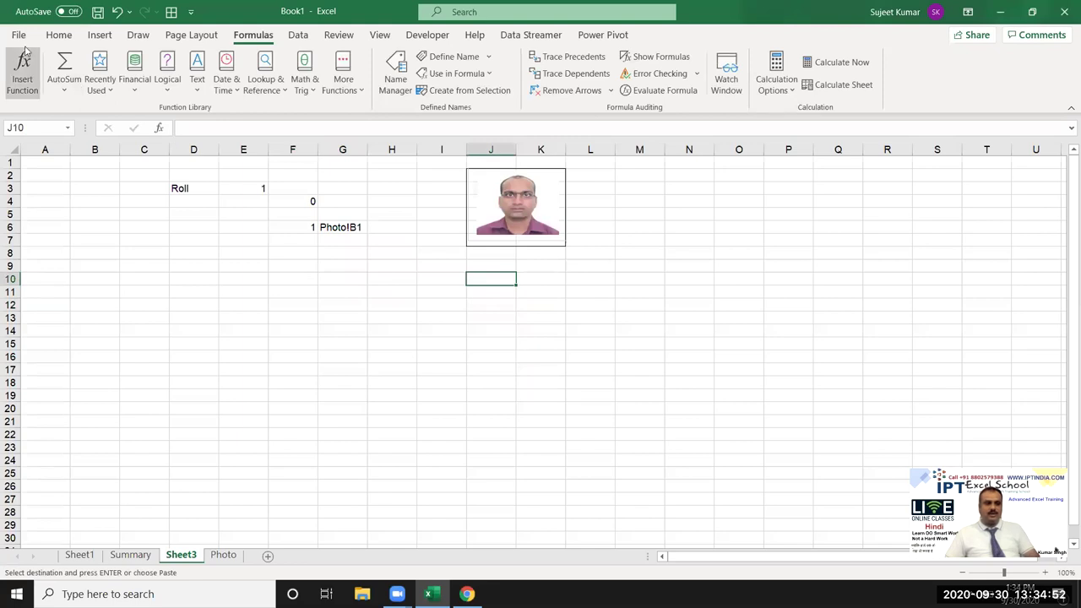
# Step: Paste a linked picture at J10, enlarge it to 1.16 by 1.56 inches, and set its source to =PHOTO
pyautogui.click(58, 35)
pyautogui.click(19, 88)
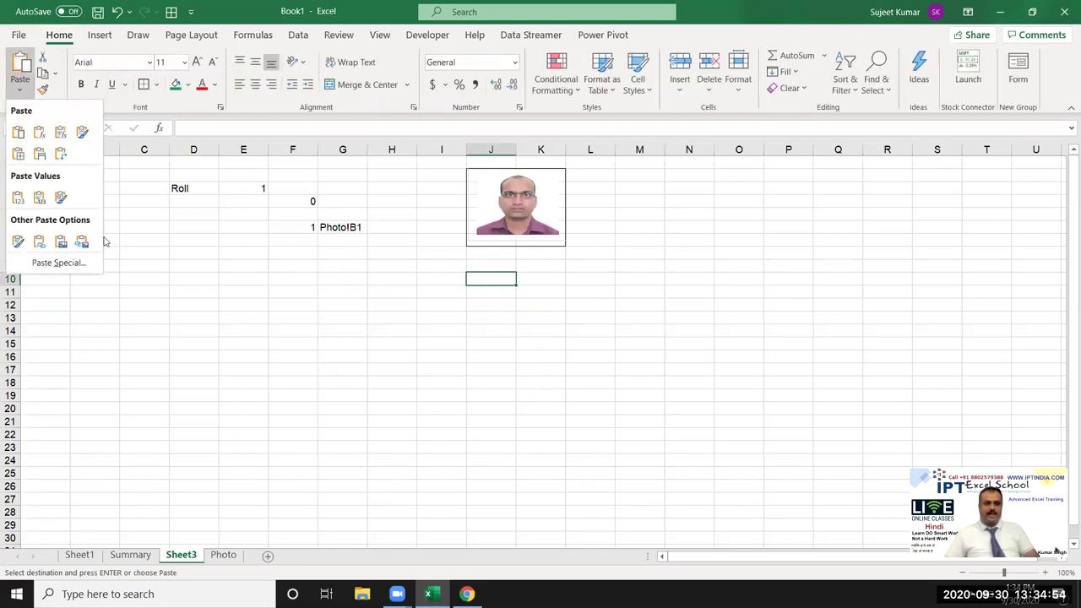
pyautogui.click(81, 241)
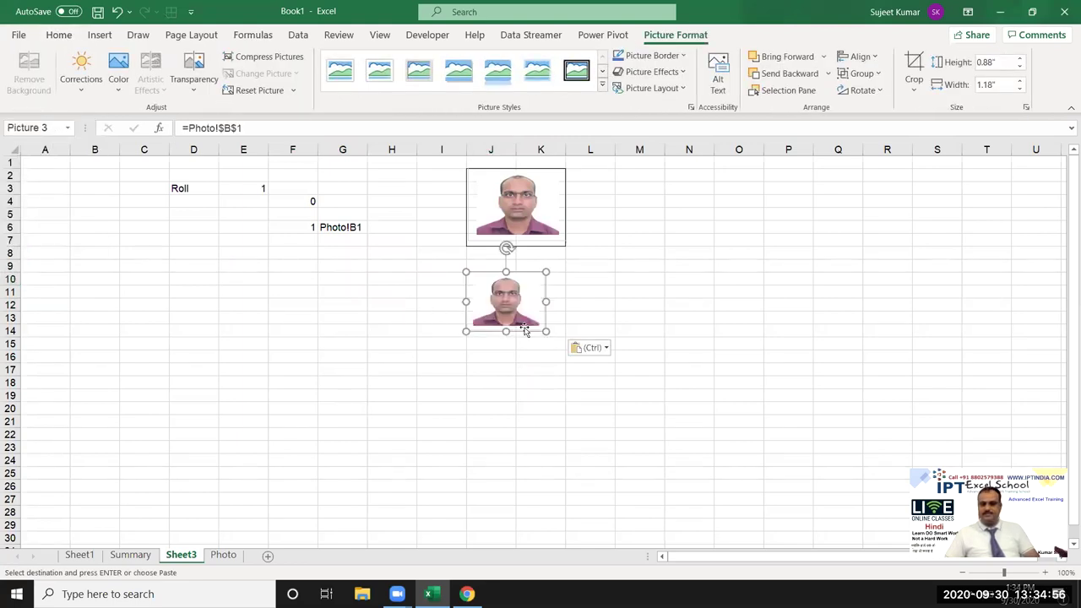
pyautogui.moveTo(546, 331); pyautogui.dragTo(571, 349)
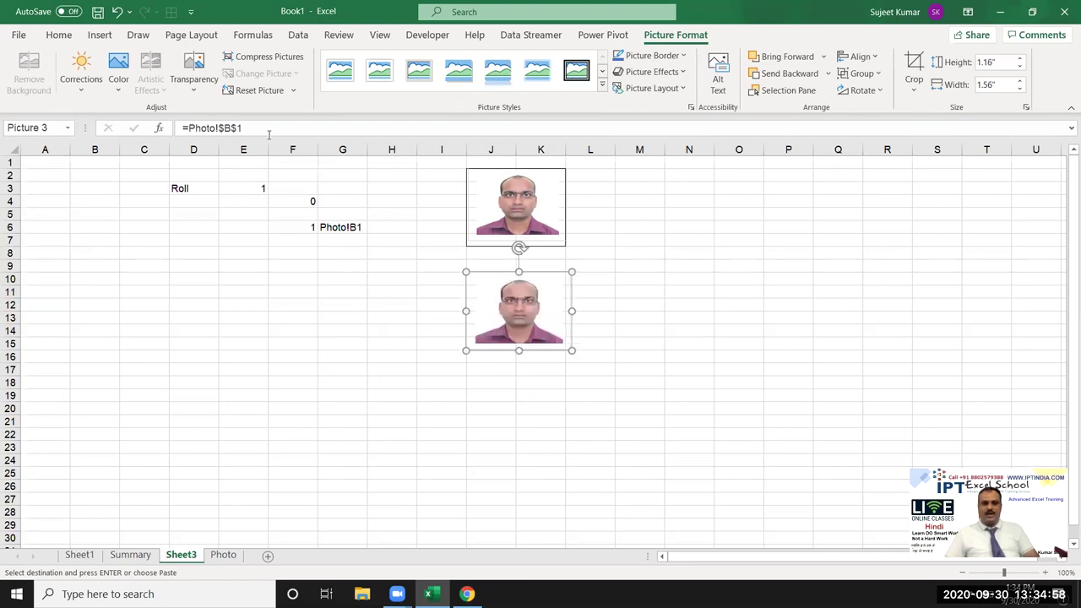
pyautogui.moveTo(206, 127); pyautogui.dragTo(267, 127)
pyautogui.press('BackSpace')
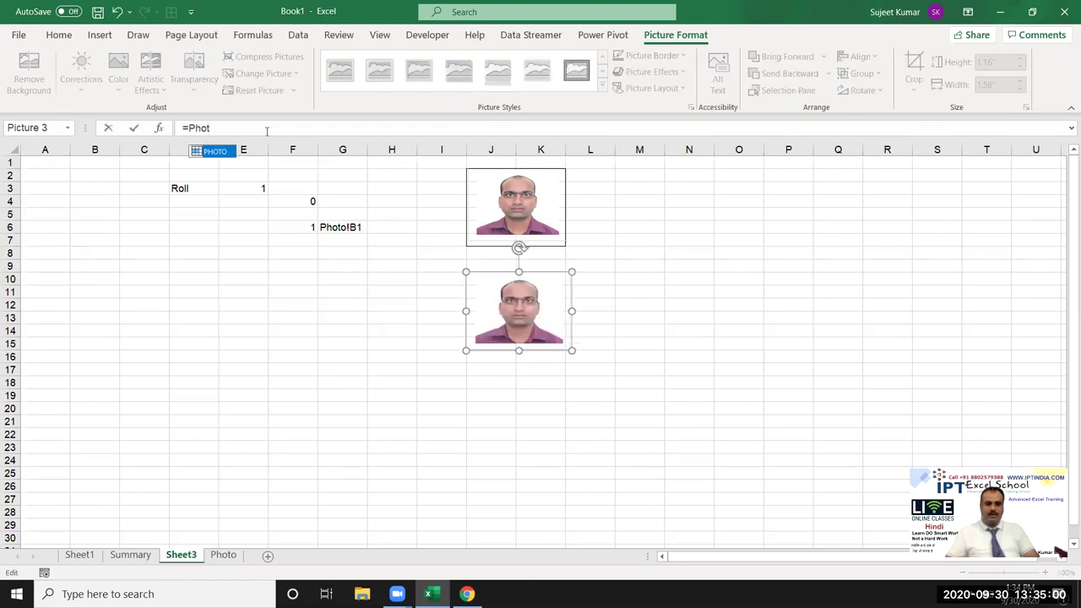
pyautogui.press('Tab')
pyautogui.press('Return')
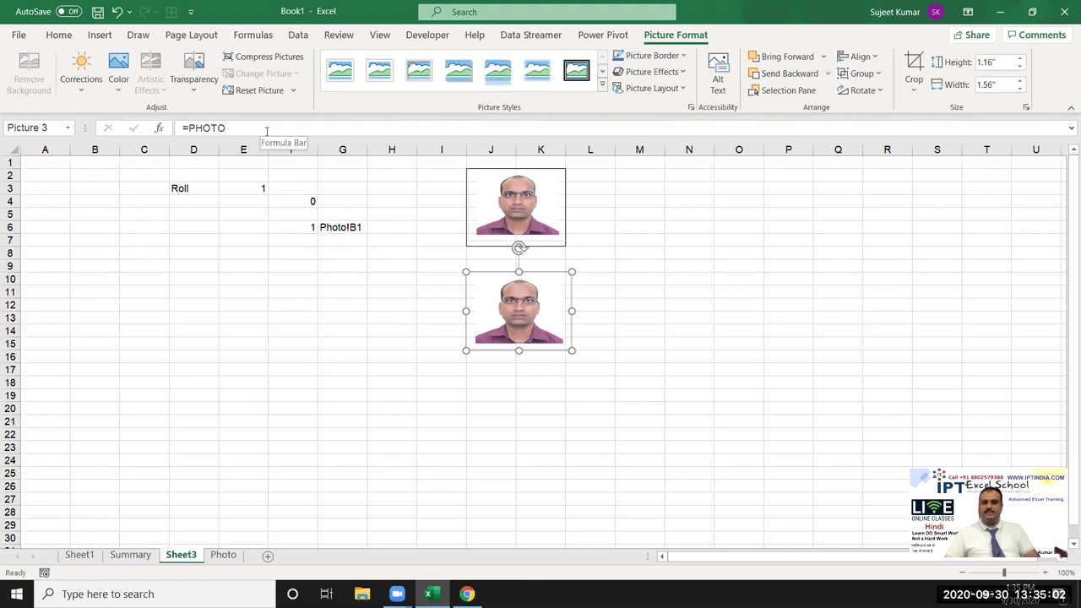
pyautogui.click(299, 201)
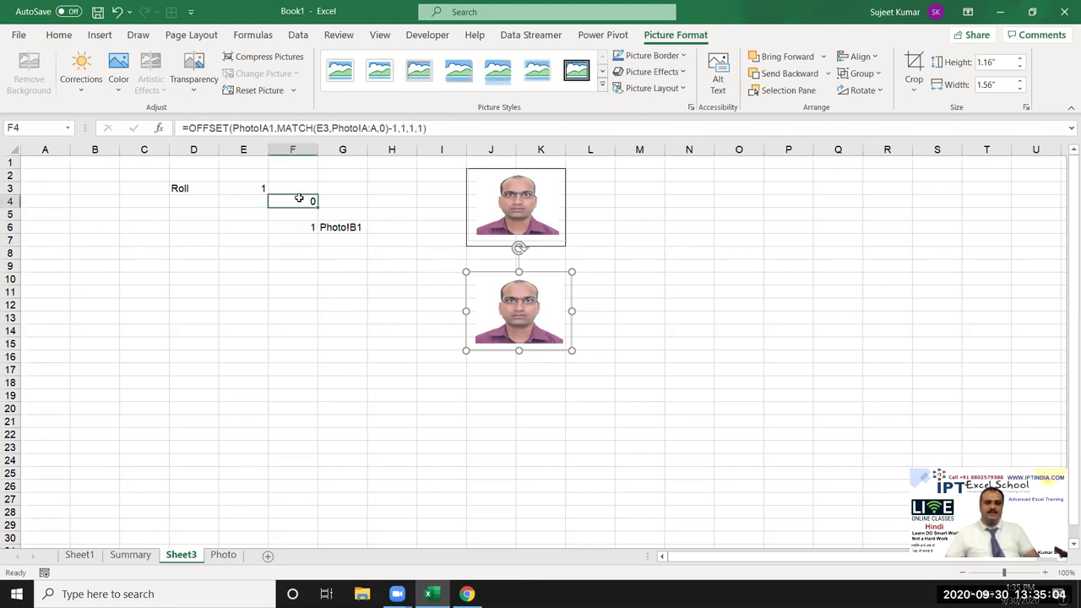
pyautogui.click(350, 225)
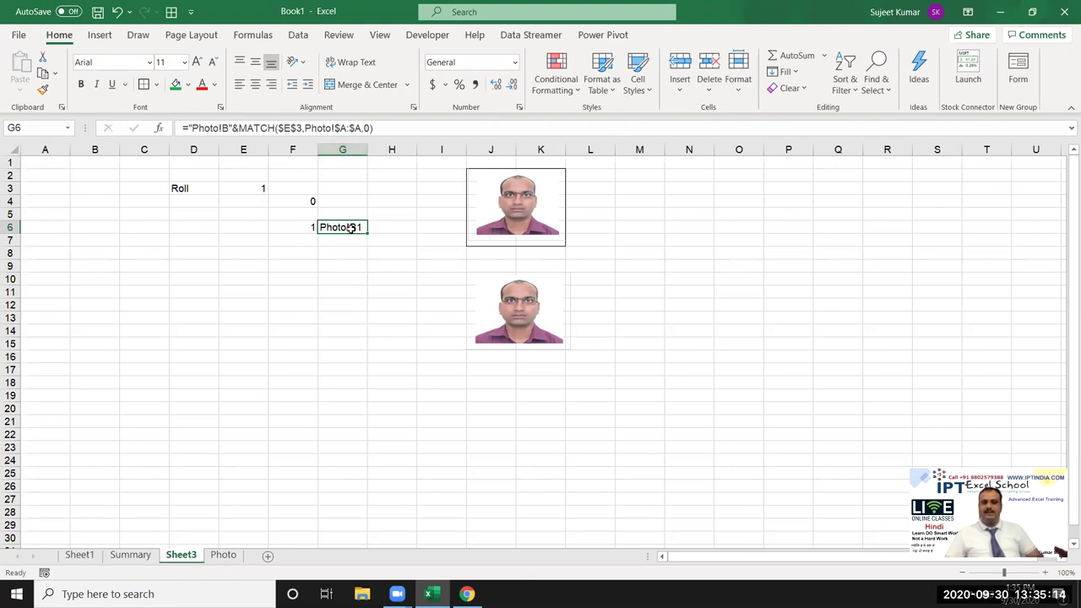
pyautogui.click(553, 90)
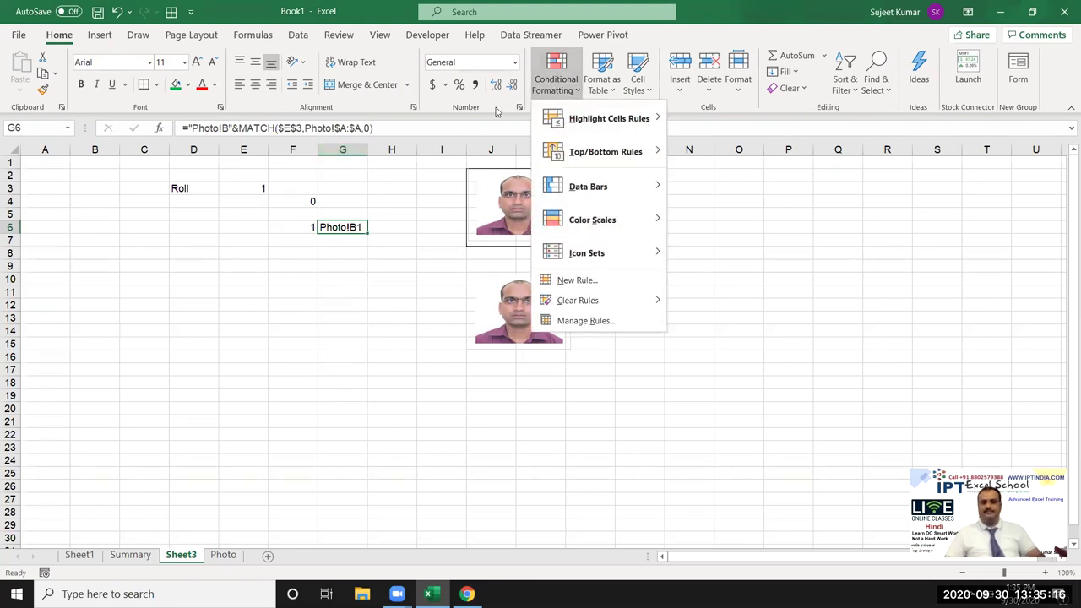
pyautogui.press('Escape')
pyautogui.click(298, 35)
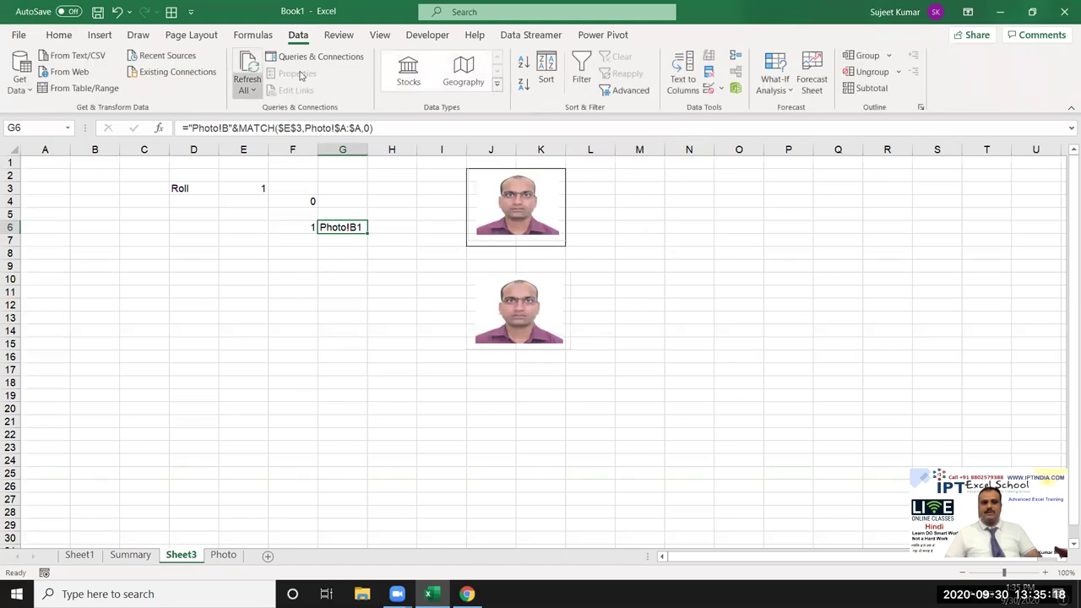
pyautogui.click(253, 35)
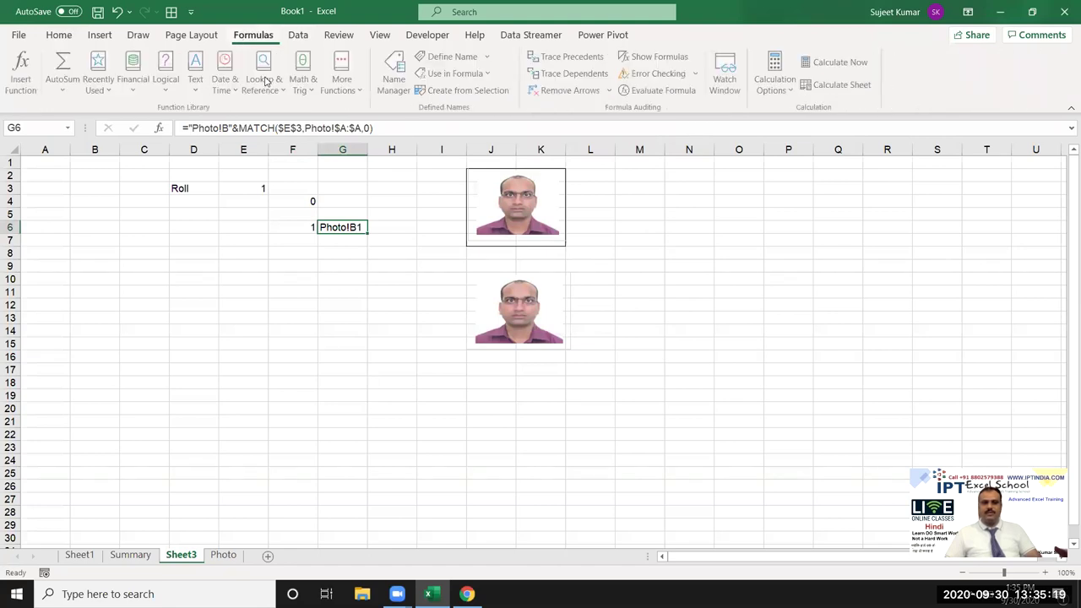
pyautogui.click(396, 80)
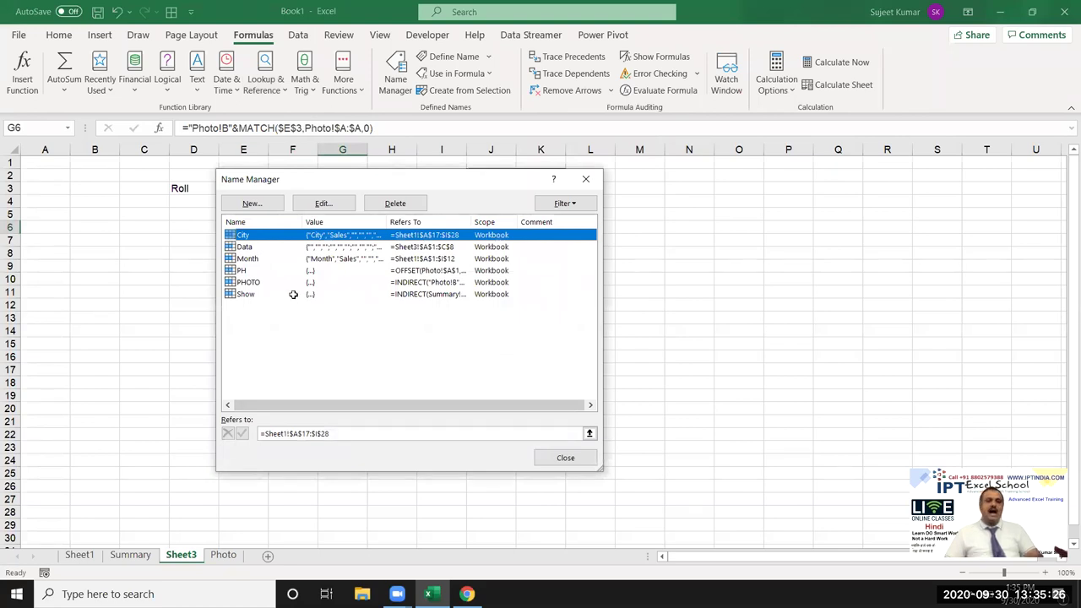
pyautogui.press('Escape')
pyautogui.click(299, 203)
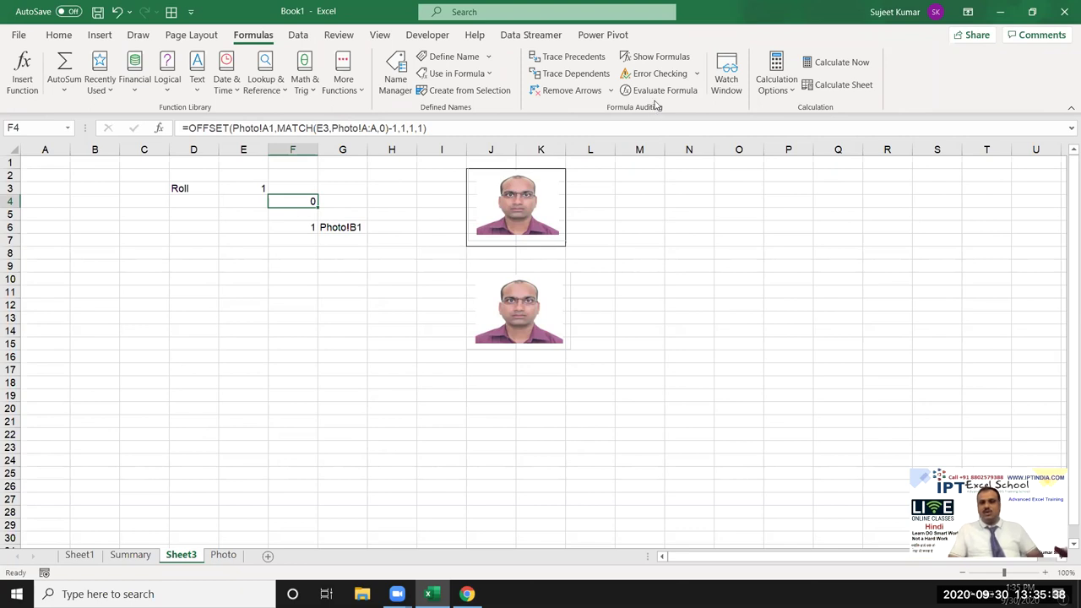
# Step: Step F4's formula evaluation through the MATCH result down to 0, then close it and open the Photo sheet
pyautogui.click(654, 90)
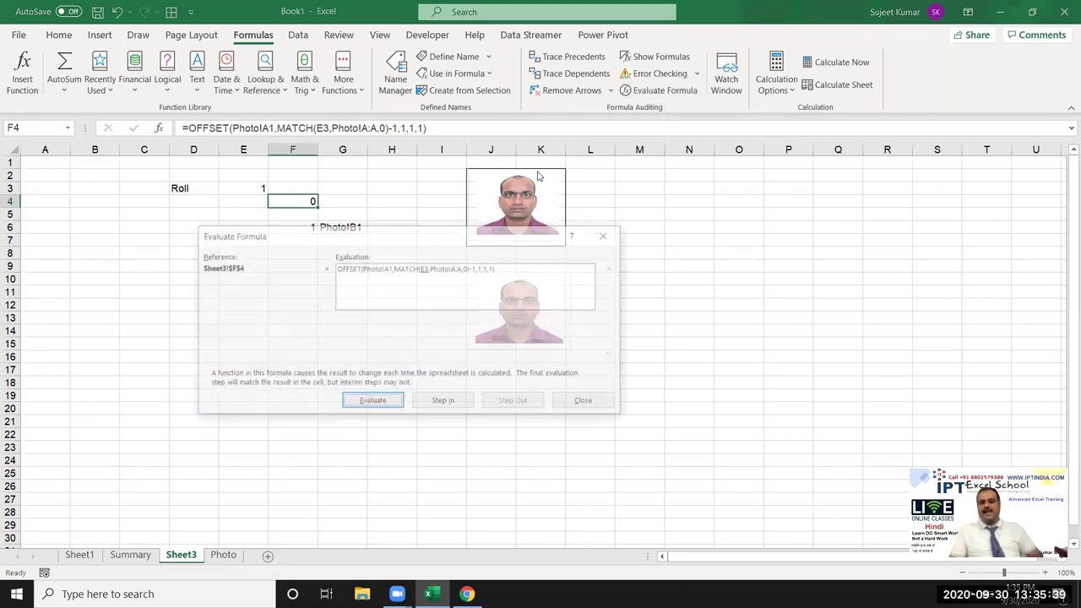
pyautogui.click(373, 404)
pyautogui.click(372, 404)
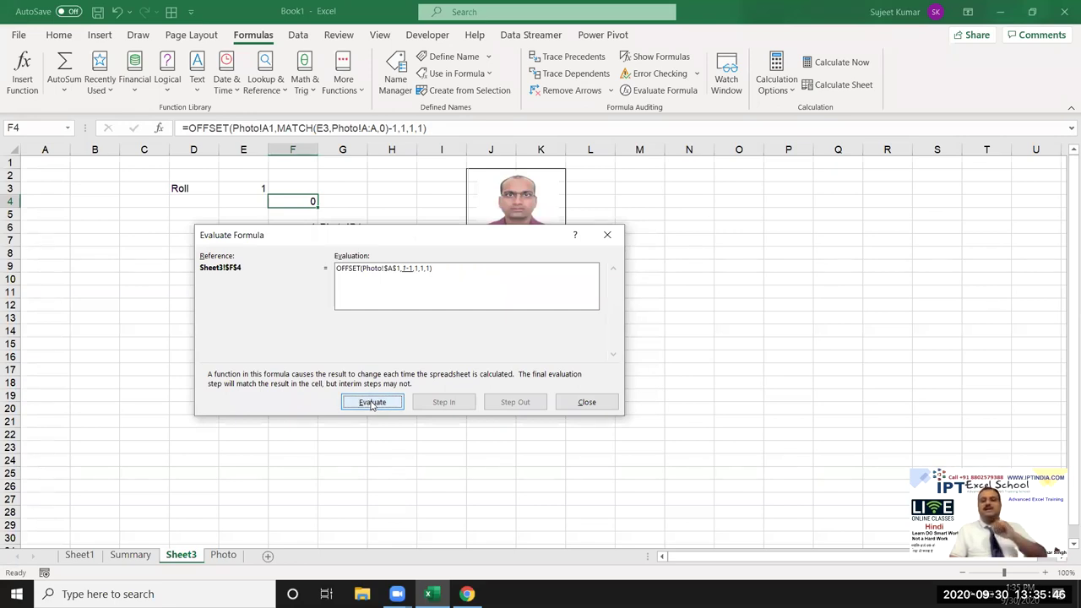
pyautogui.click(371, 403)
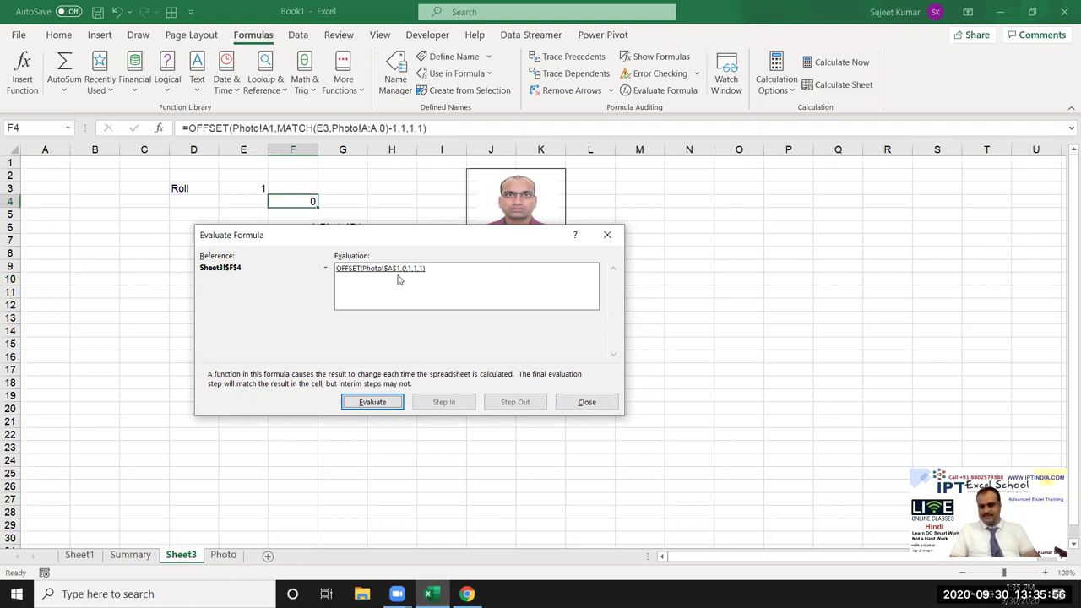
pyautogui.press('Escape')
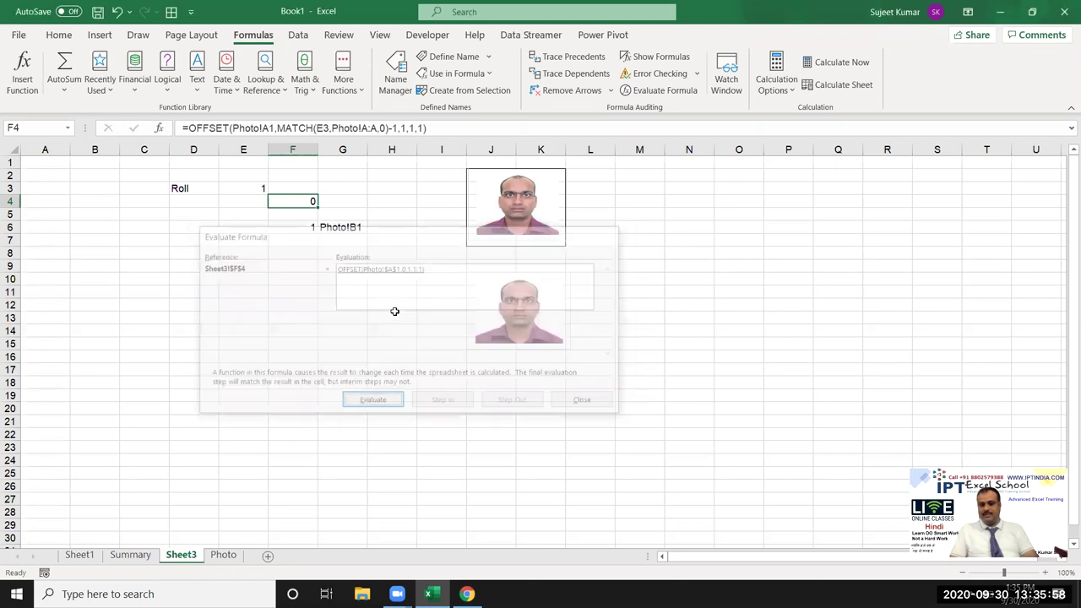
pyautogui.click(223, 555)
pyautogui.click(59, 188)
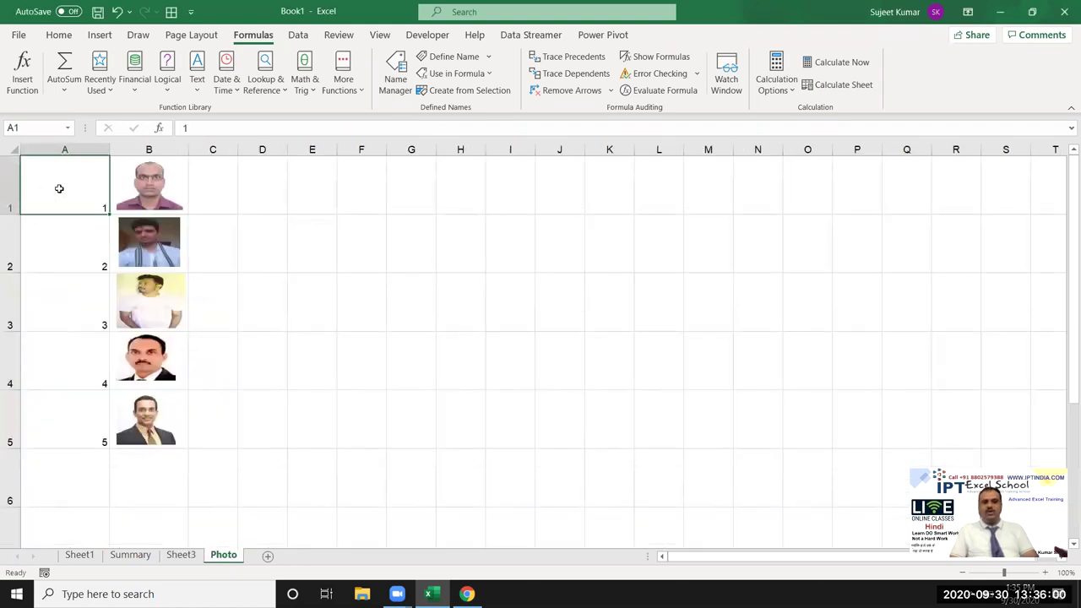
# Step: Look through the Summary, Sheet3 and Photo sheets, select photo cells B1:B5, then return to Sheet3
pyautogui.click(147, 559)
pyautogui.click(181, 555)
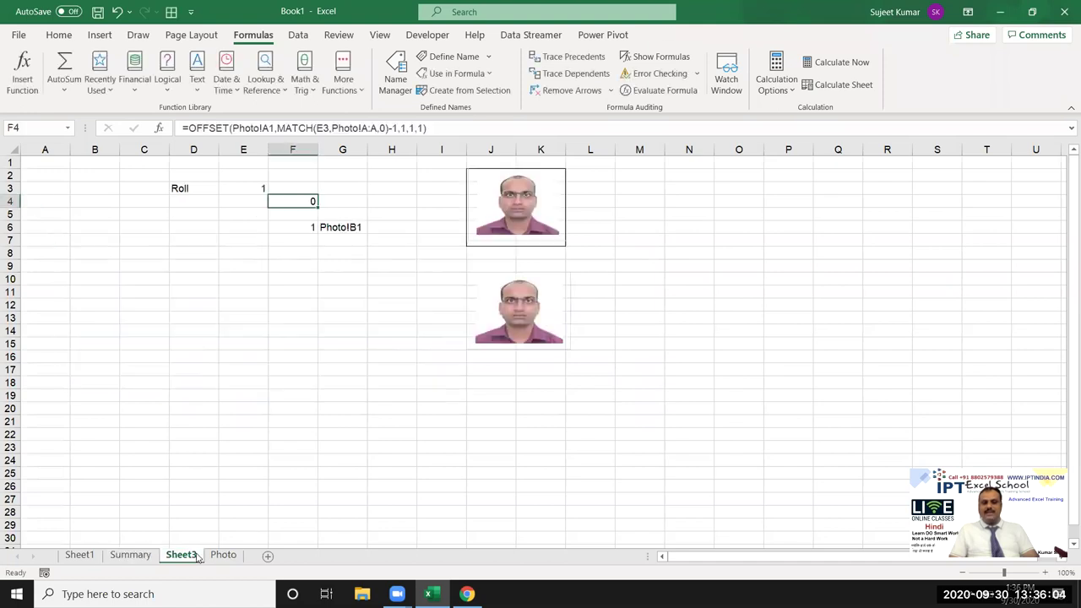
pyautogui.click(223, 555)
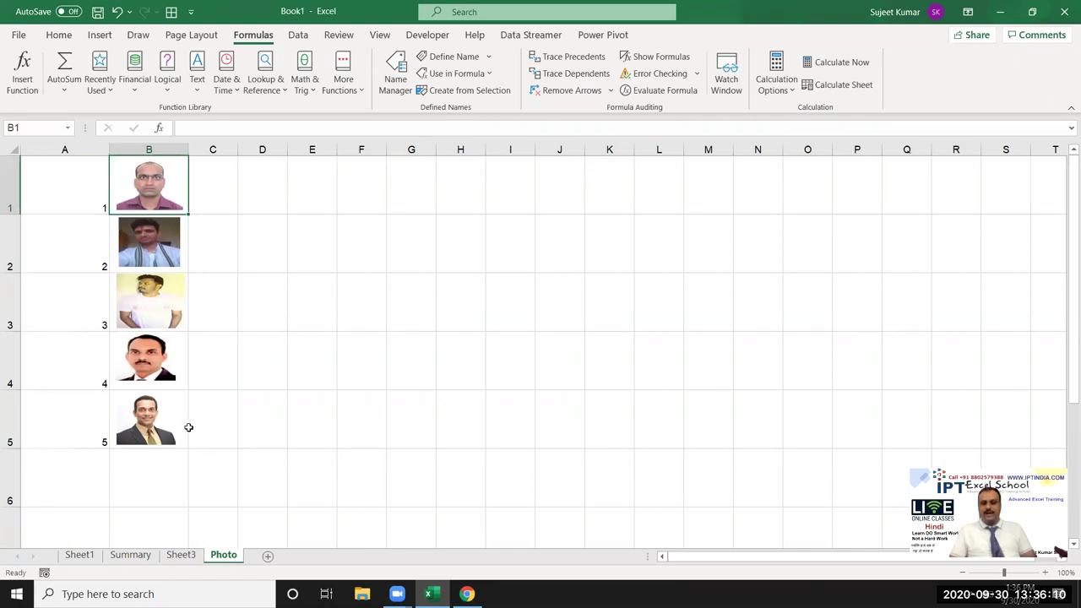
pyautogui.keyDown('shift'); pyautogui.click(182, 431); pyautogui.keyUp('shift')
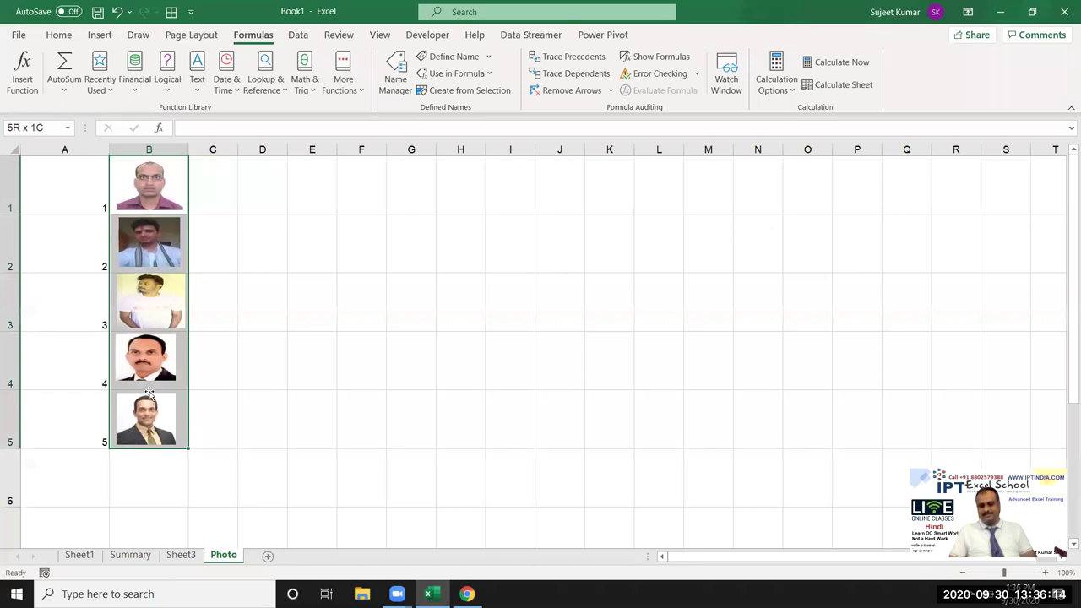
pyautogui.click(179, 555)
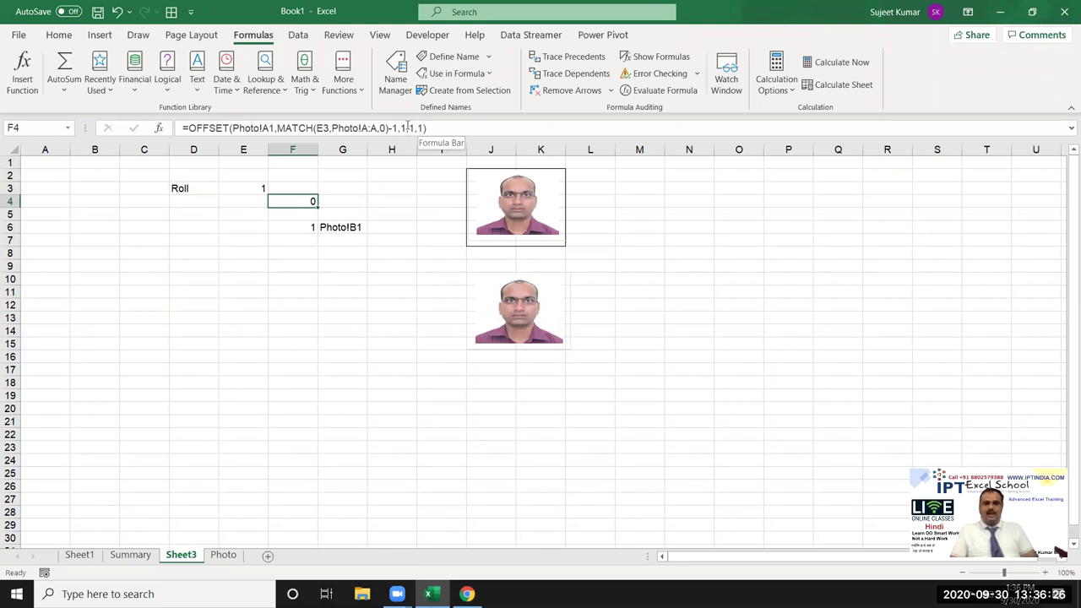
# Step: Wrap F4's OFFSET lookup in SUM, accepting Excel's suggested formula correction
pyautogui.click(406, 127)
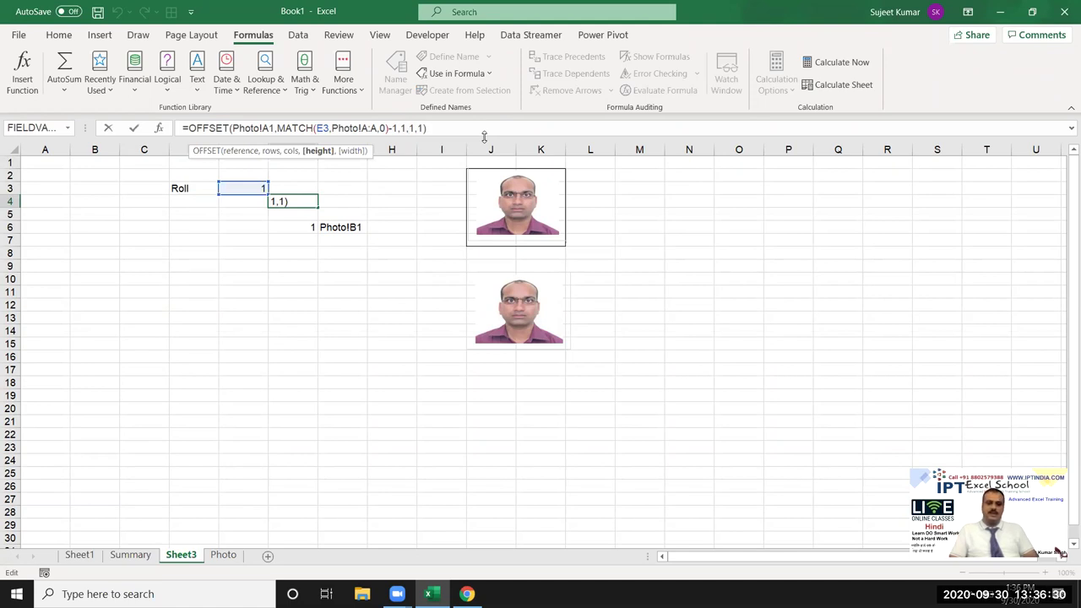
pyautogui.hotkey('ctrl', 'Return')
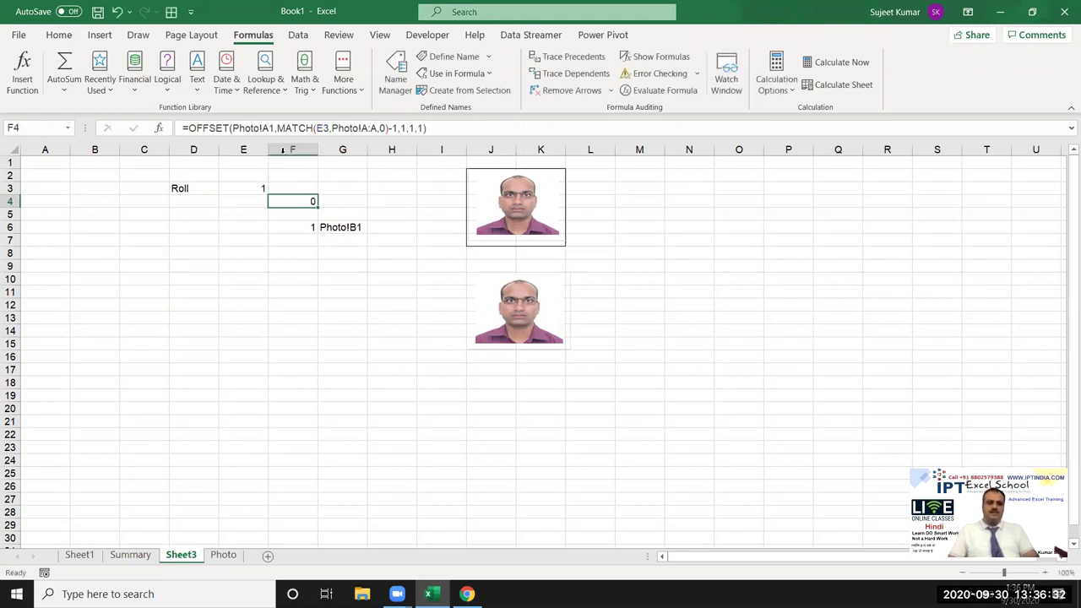
pyautogui.click(189, 129)
pyautogui.write('sum')
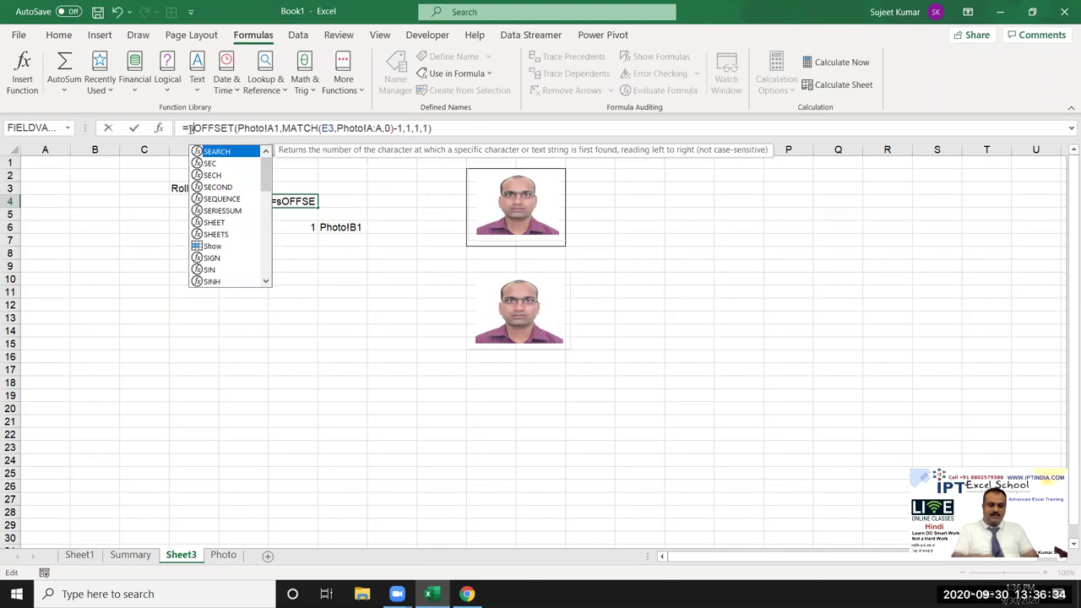
pyautogui.press('Tab')
pyautogui.press('Return')
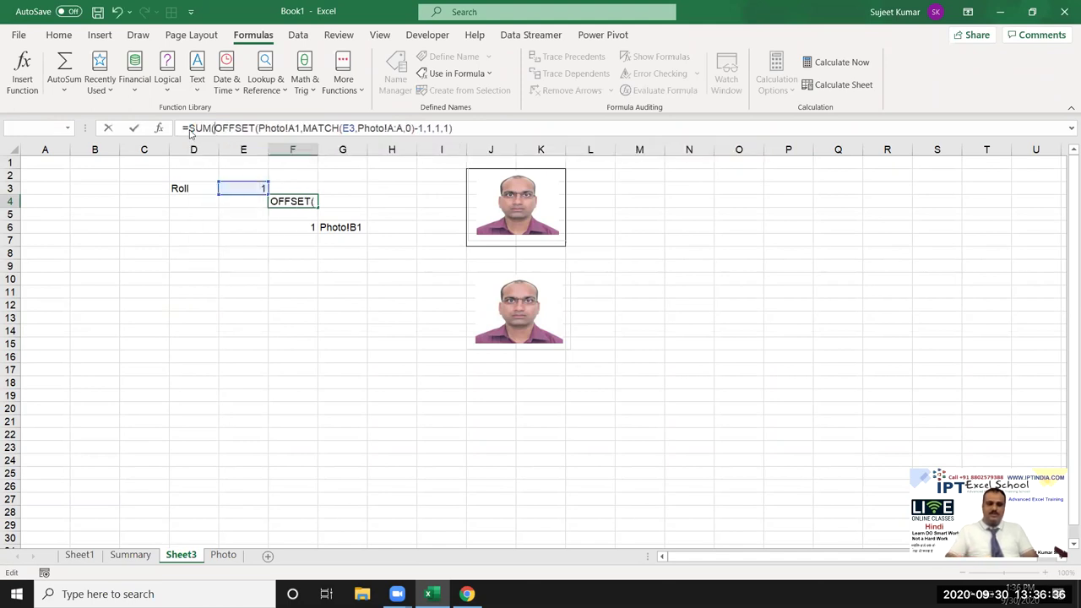
pyautogui.press('Return')
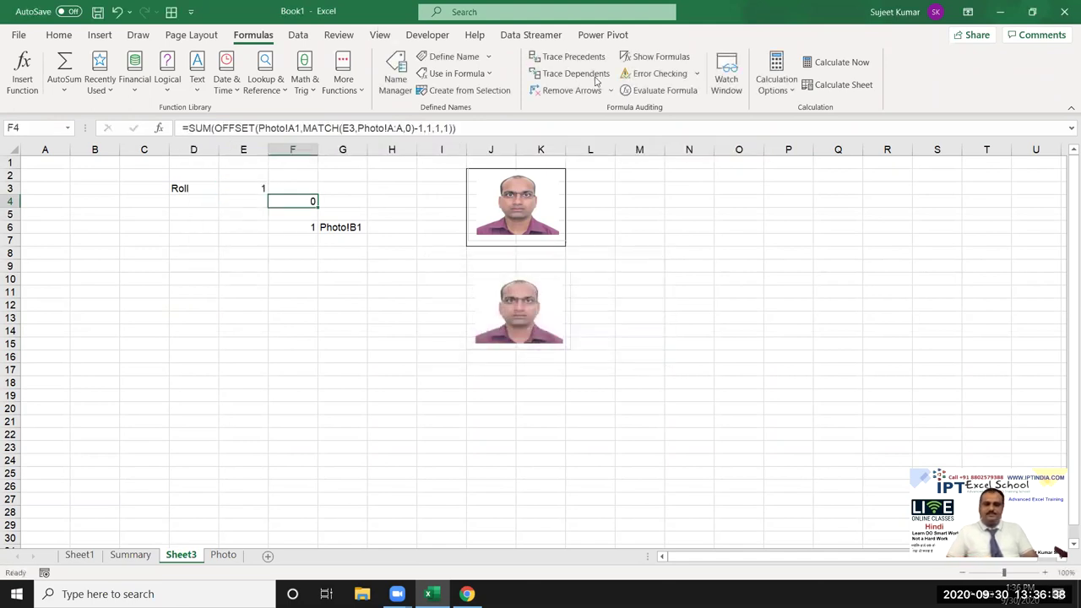
# Step: Evaluate F4's formula step by step until it resolves to Photo!$B$1, then close the evaluation
pyautogui.click(659, 90)
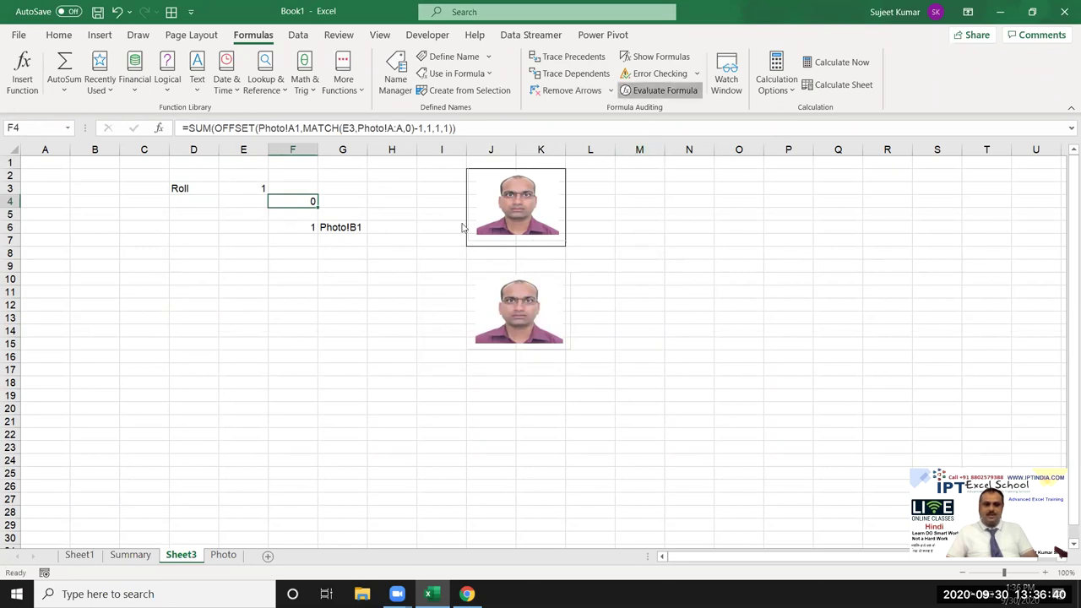
pyautogui.click(371, 403)
pyautogui.click(372, 403)
pyautogui.click(372, 403)
pyautogui.click(371, 402)
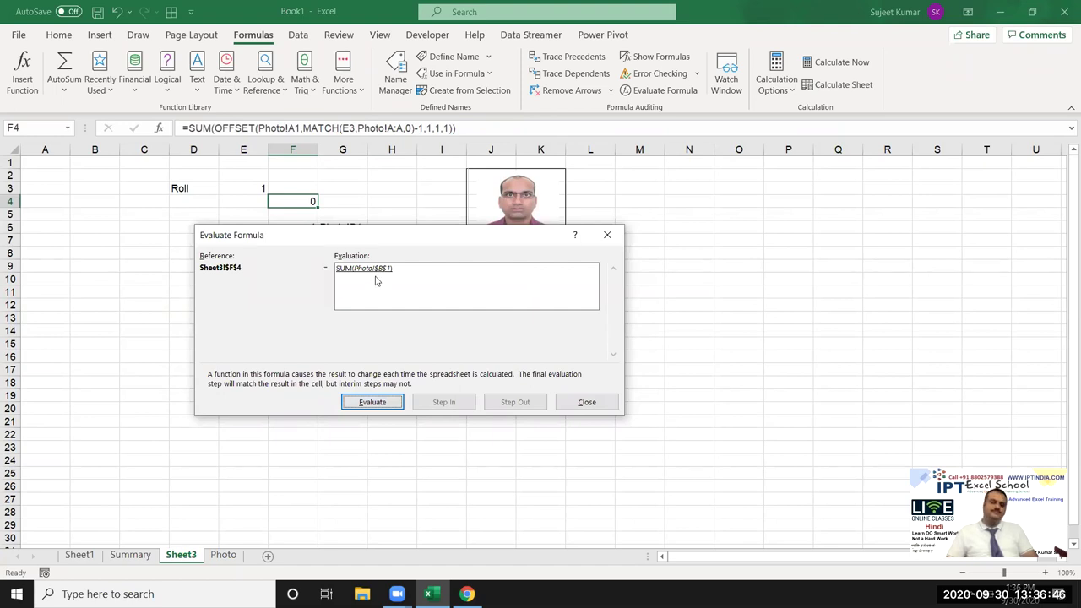
pyautogui.click(607, 235)
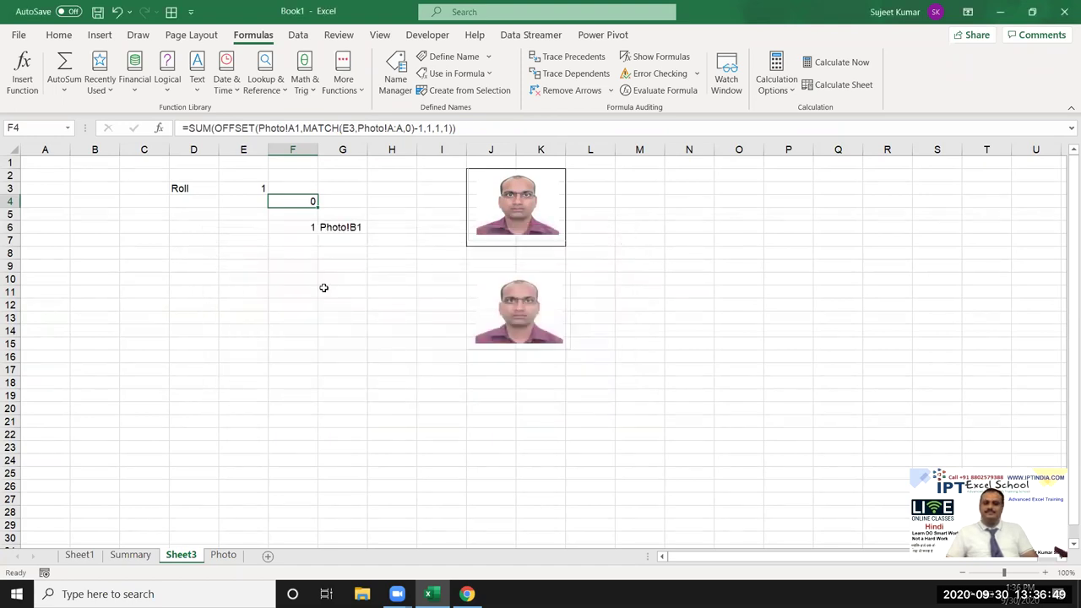
# Step: Enter roll numbers 3, 4 and 5 in E3 and check that both pictures switch to the matching photo
pyautogui.click(250, 188)
pyautogui.write('2')
pyautogui.press('BackSpace')
pyautogui.write('3')
pyautogui.press('Return')
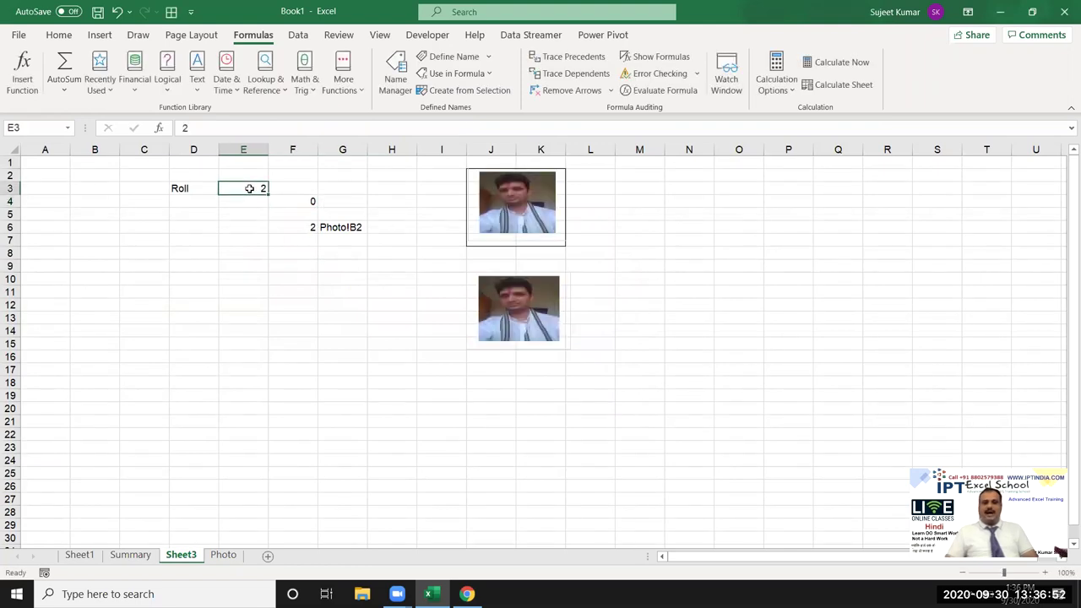
pyautogui.click(250, 189)
pyautogui.write('4')
pyautogui.press('Return')
pyautogui.click(250, 188)
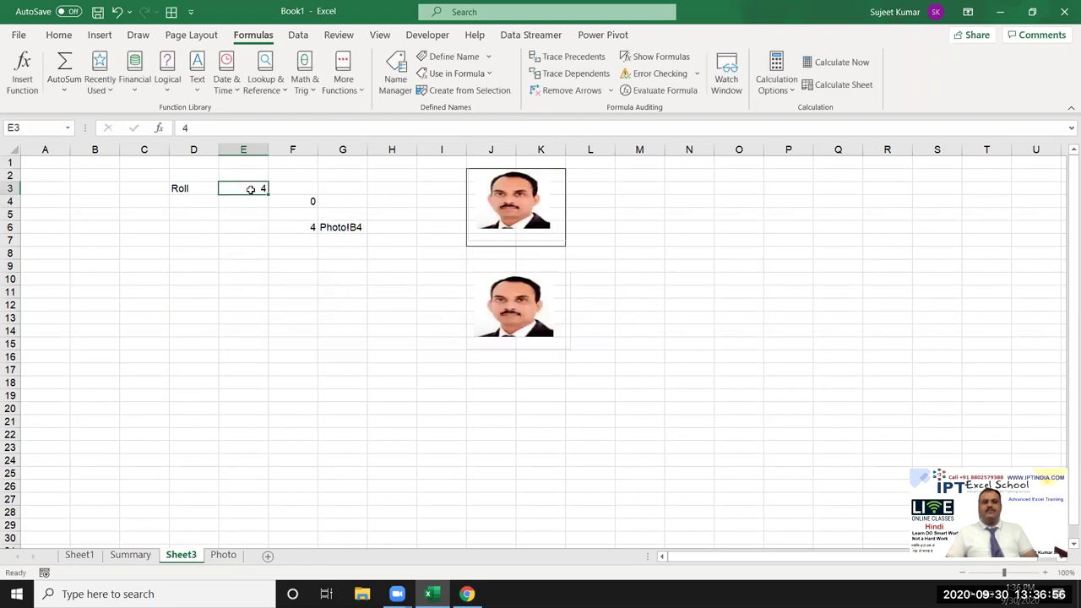
pyautogui.write('5')
pyautogui.press('Return')
# Step: Cycle E3 through roll numbers 1, 2 and 3, then start typing 1 again
pyautogui.click(252, 188)
pyautogui.write('1')
pyautogui.press('Return')
pyautogui.click(252, 188)
pyautogui.write('2')
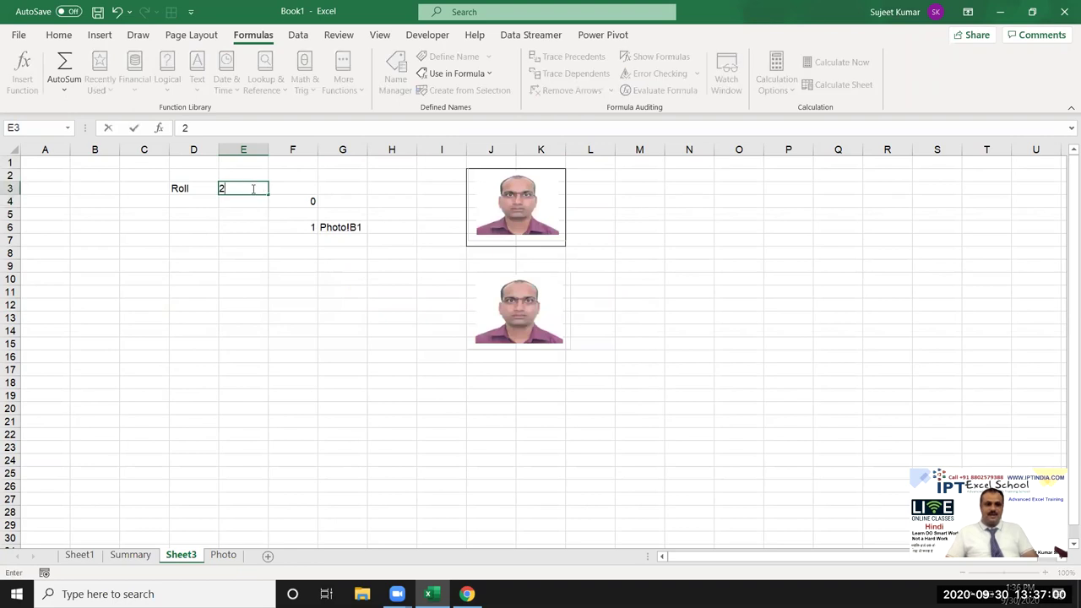
pyautogui.press('Return')
pyautogui.click(251, 188)
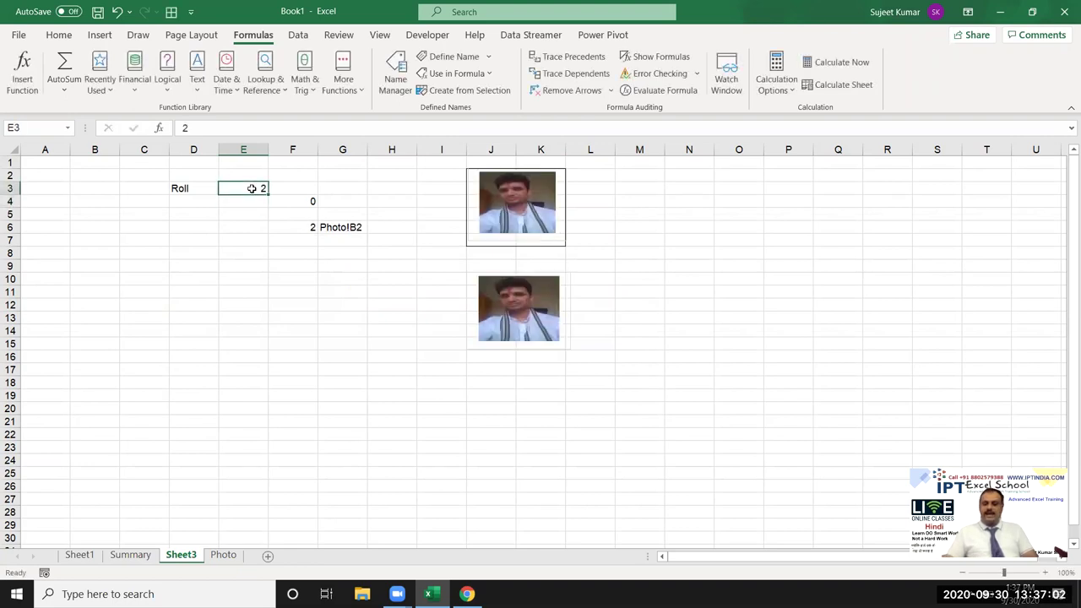
pyautogui.write('3')
pyautogui.press('Return')
pyautogui.click(252, 189)
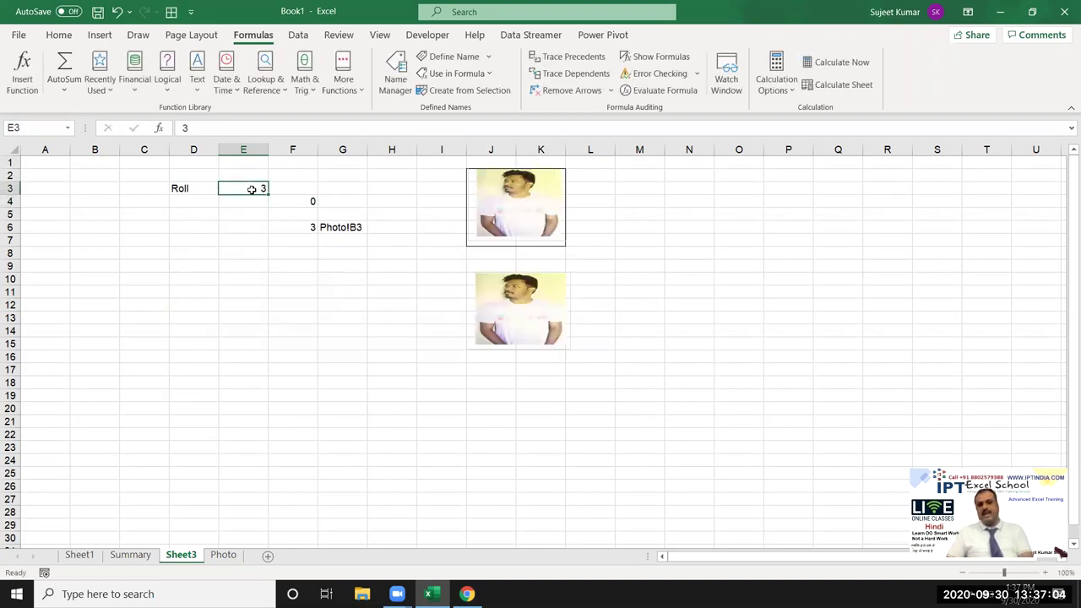
pyautogui.write('1')
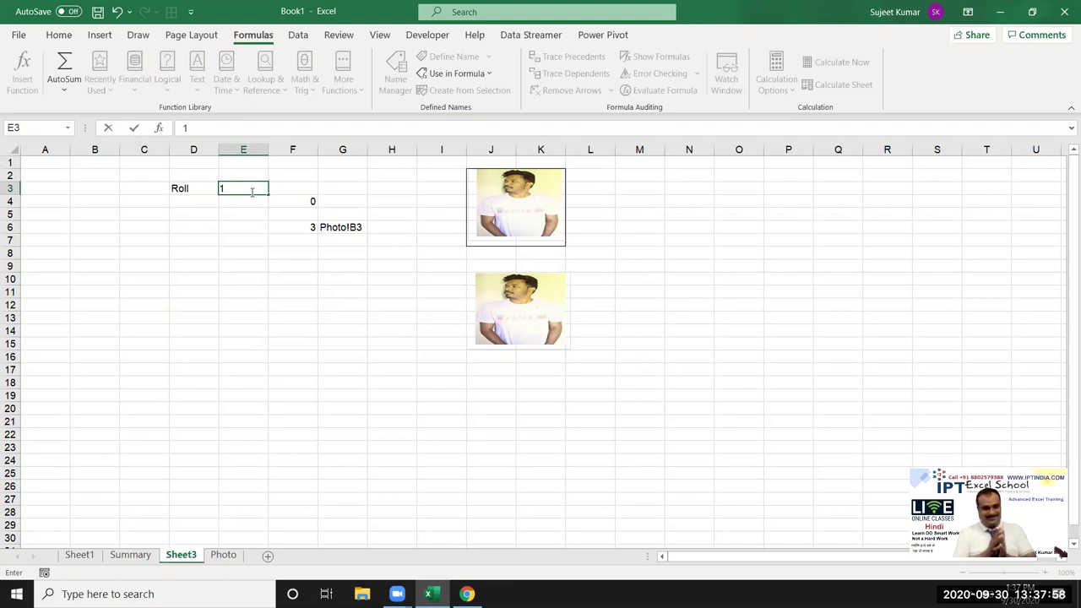
# Step: Commit roll number 1 in E3 so G6 reads Photo!B1 and the first photo appears
pyautogui.press('Return')
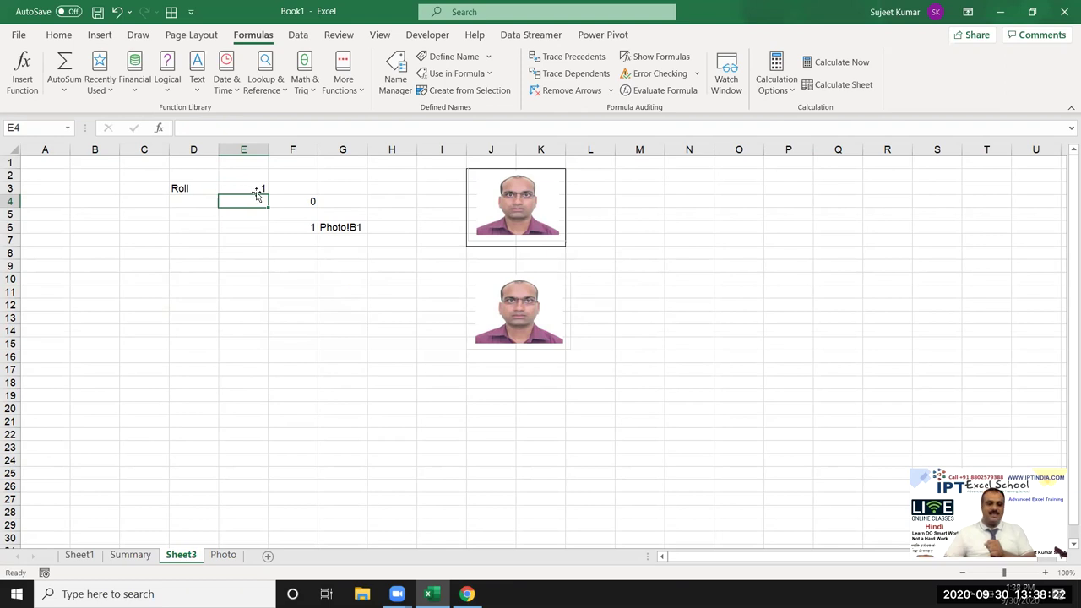
# Step: Save the workbook to OneDrive Documents as Picure_Lokkup in .xlsx format
pyautogui.click(98, 13)
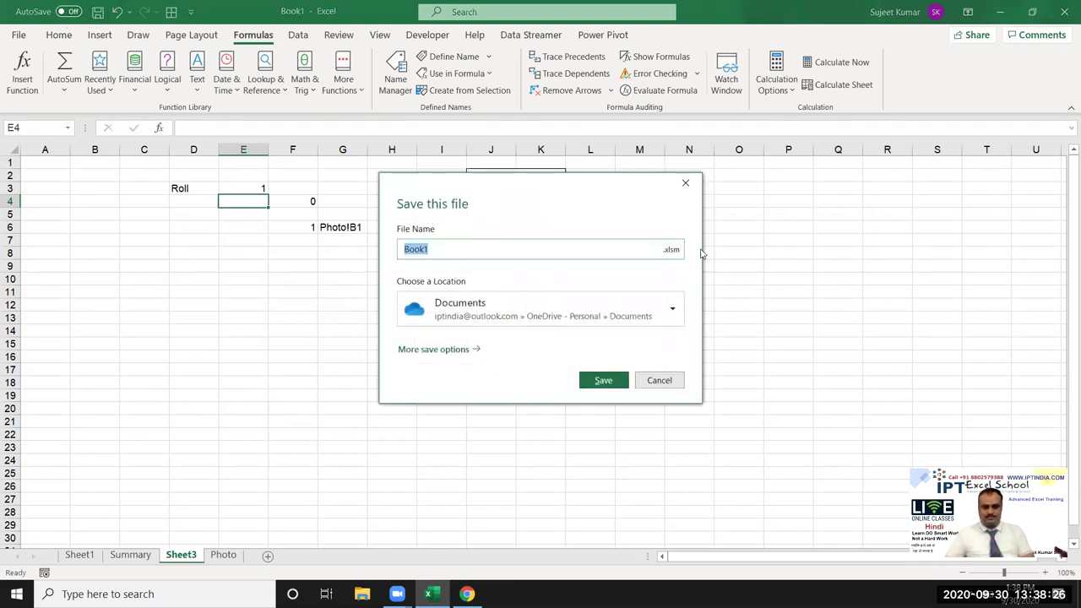
pyautogui.click(672, 250)
pyautogui.click(682, 266)
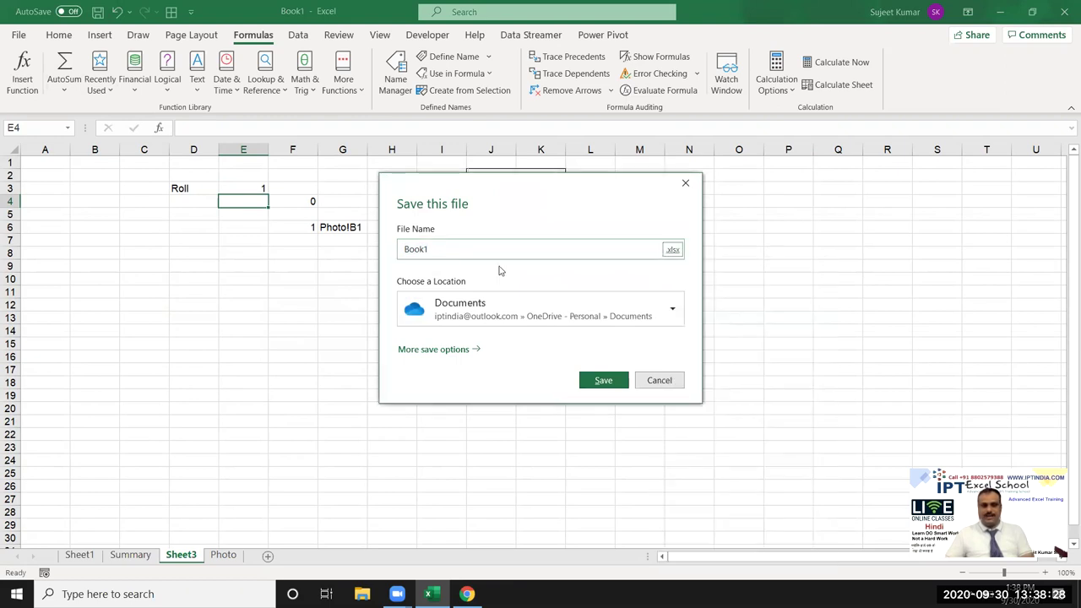
pyautogui.write('Picure_Lokkup')
pyautogui.click(609, 380)
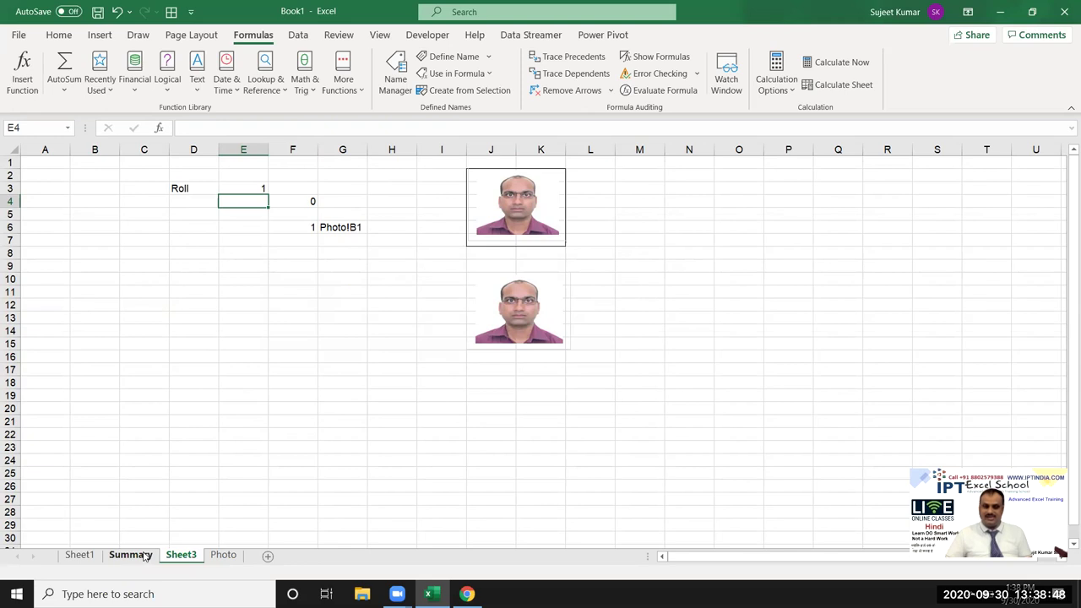
pyautogui.click(243, 421)
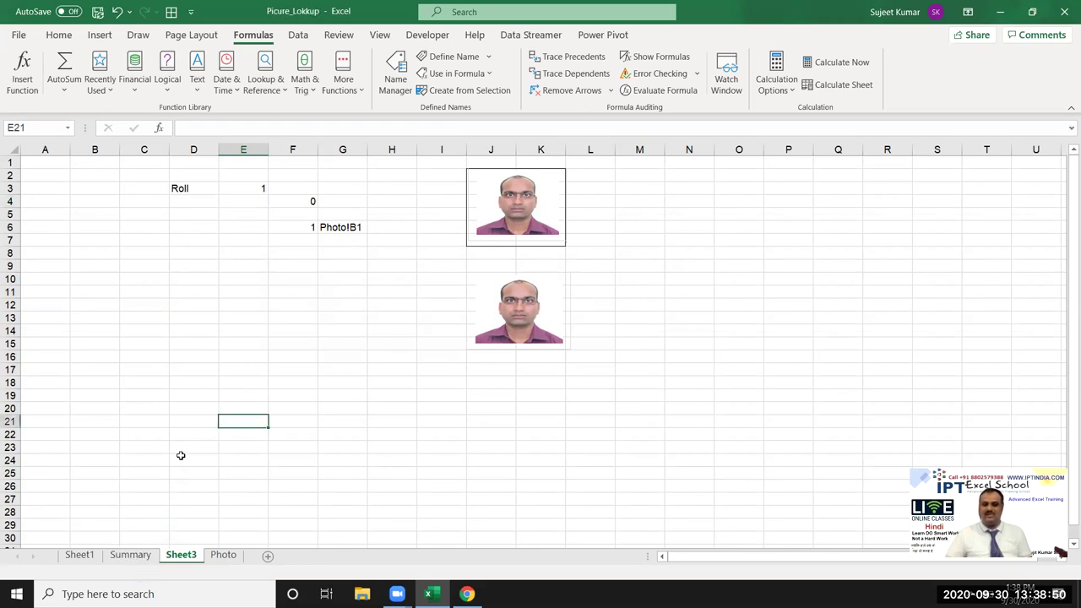
pyautogui.hotkey('ctrl', 'pageup')
pyautogui.click(80, 555)
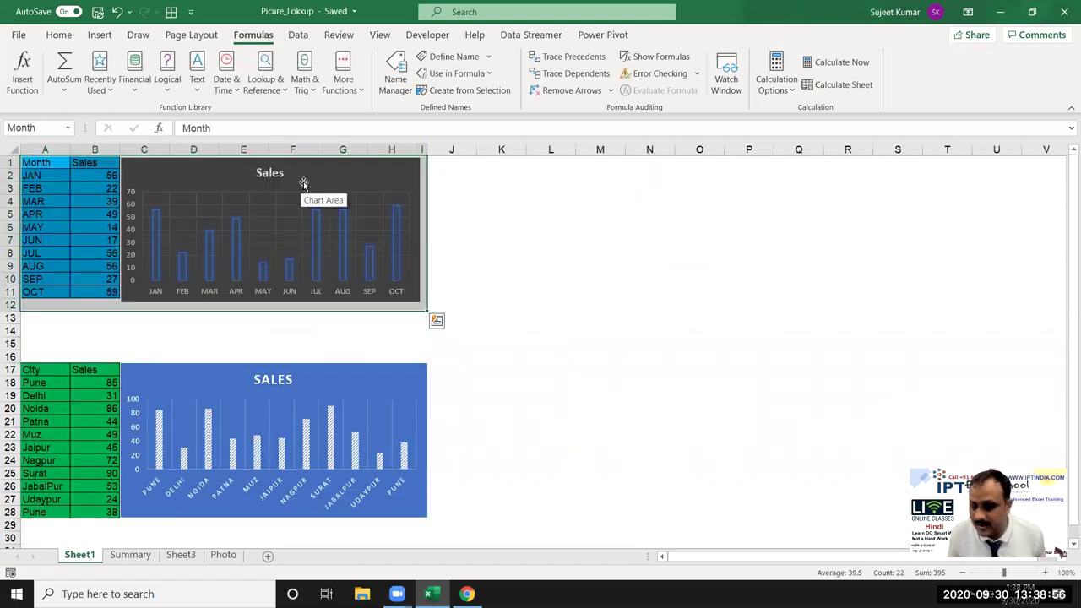
pyautogui.click(472, 176)
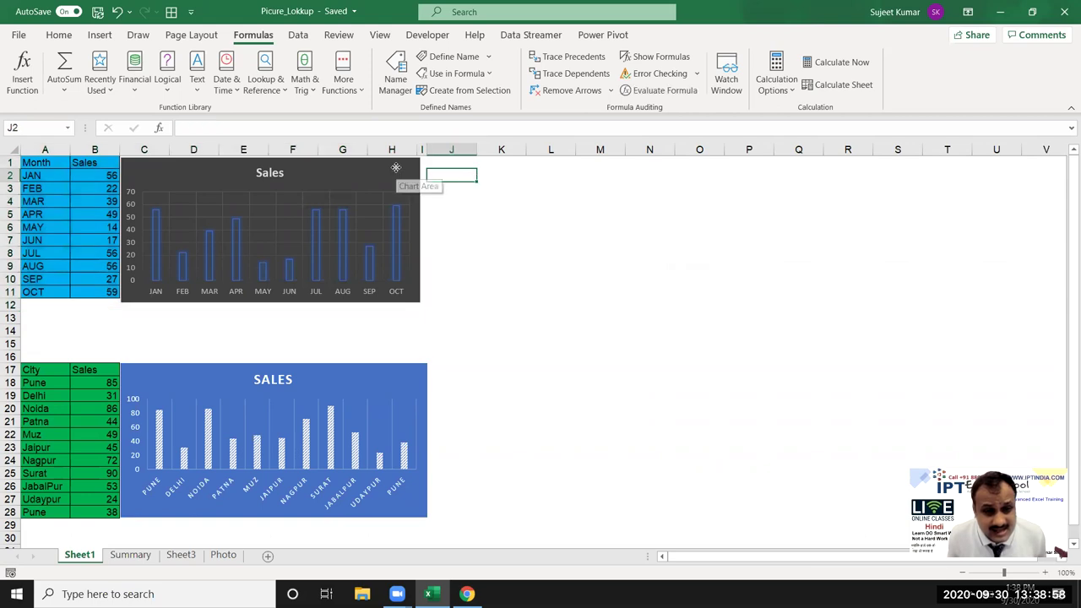
pyautogui.click(395, 169)
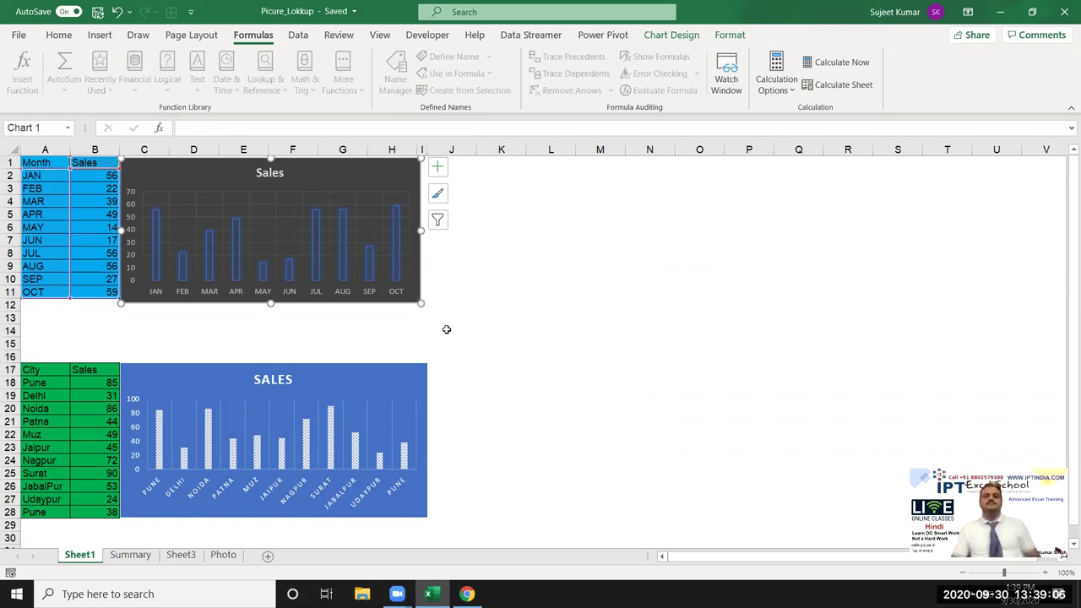
pyautogui.click(146, 561)
pyautogui.click(172, 561)
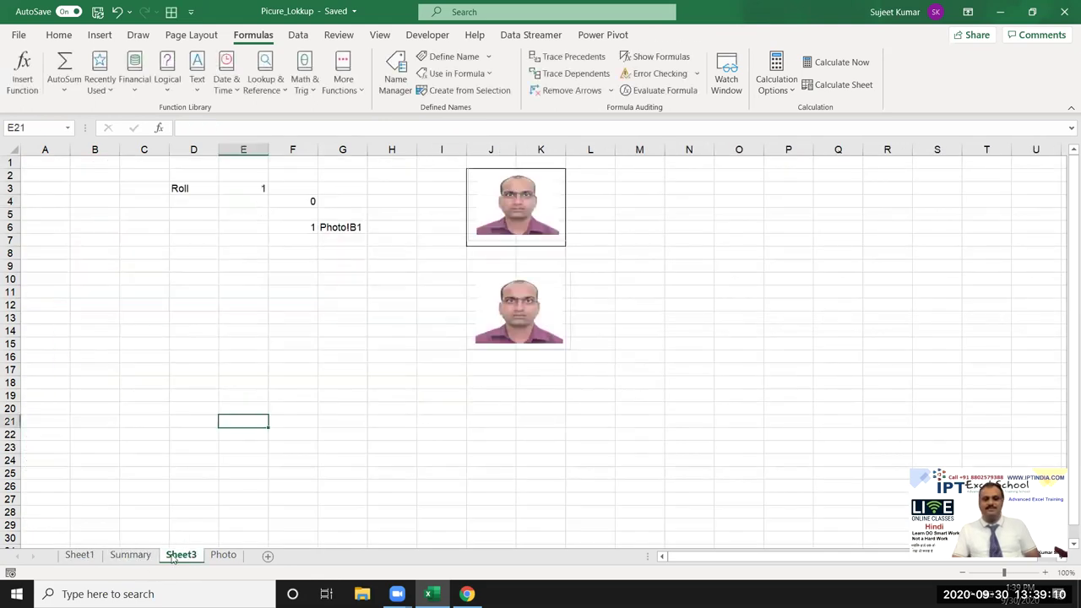
pyautogui.click(314, 201)
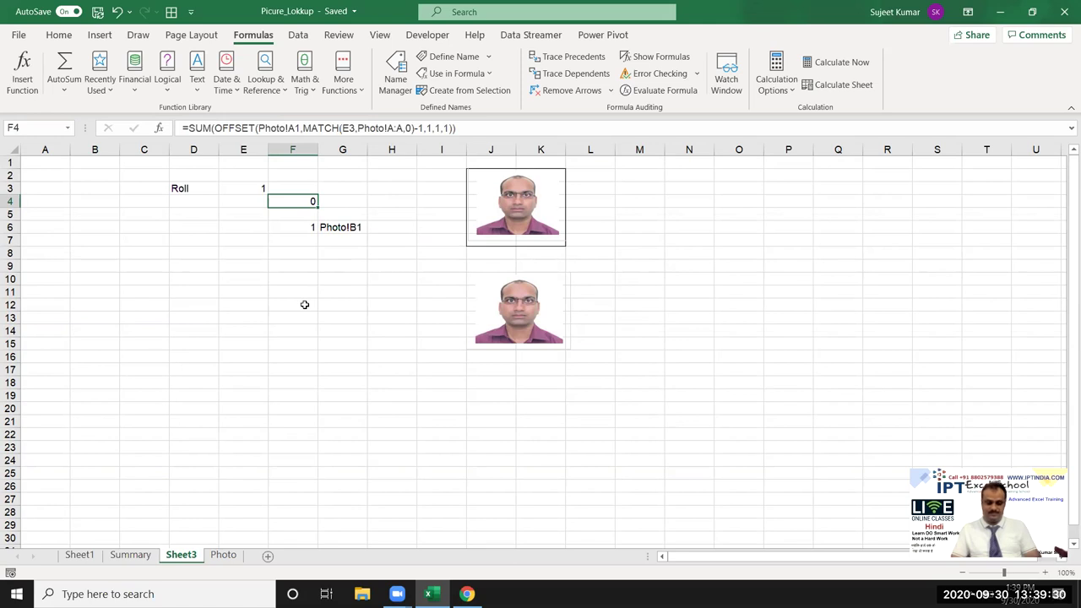
pyautogui.click(439, 262)
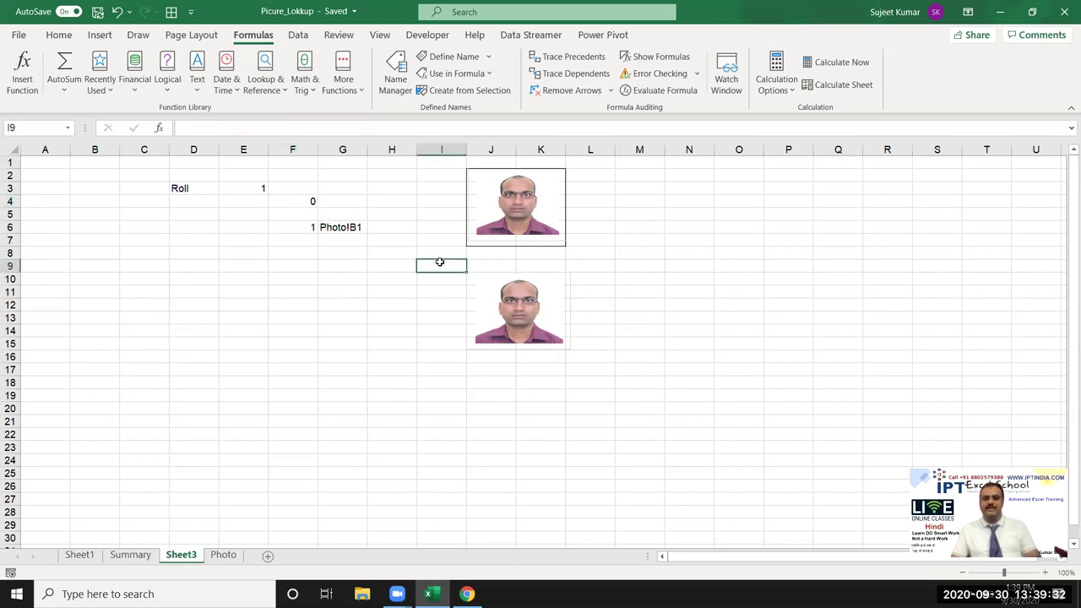